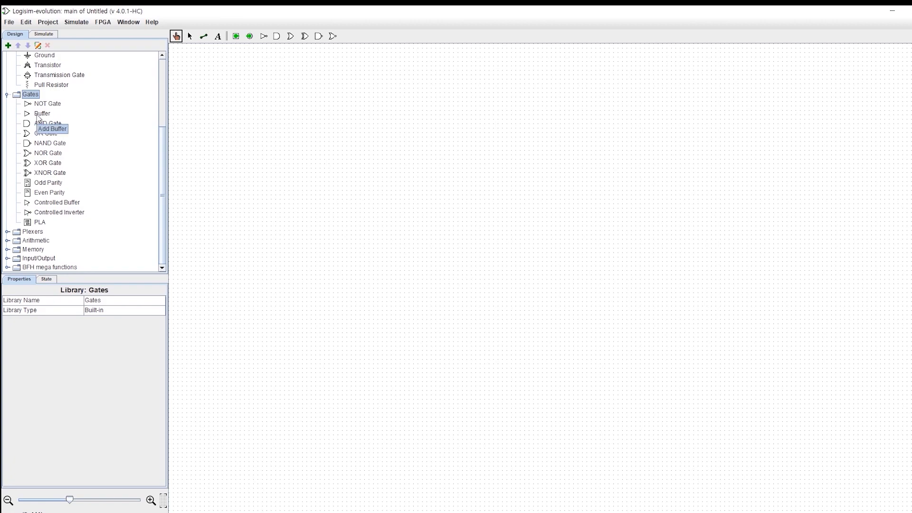
# Place a Buffer gate on the canvas and wire a 1-bit input pin to its input.
pyautogui.click(41, 113)
pyautogui.click(256, 101)
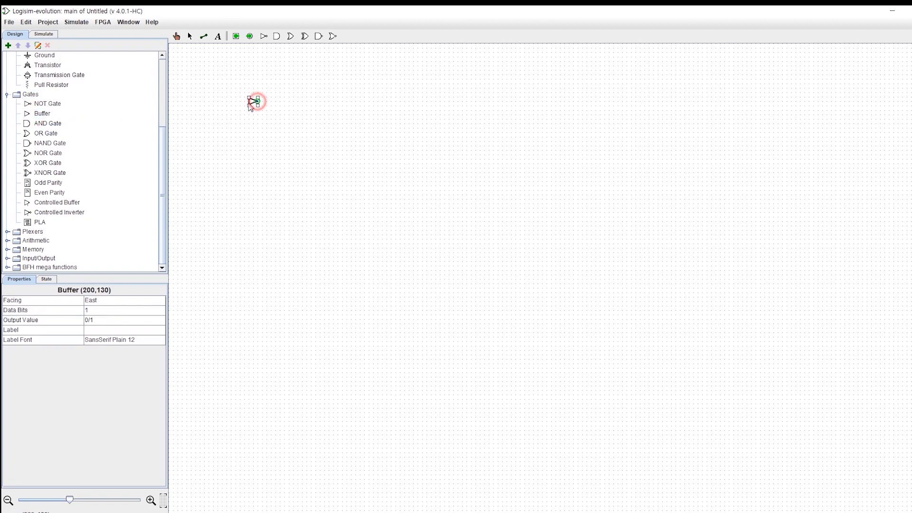
pyautogui.moveTo(249, 102); pyautogui.dragTo(235, 101)
pyautogui.click(236, 36)
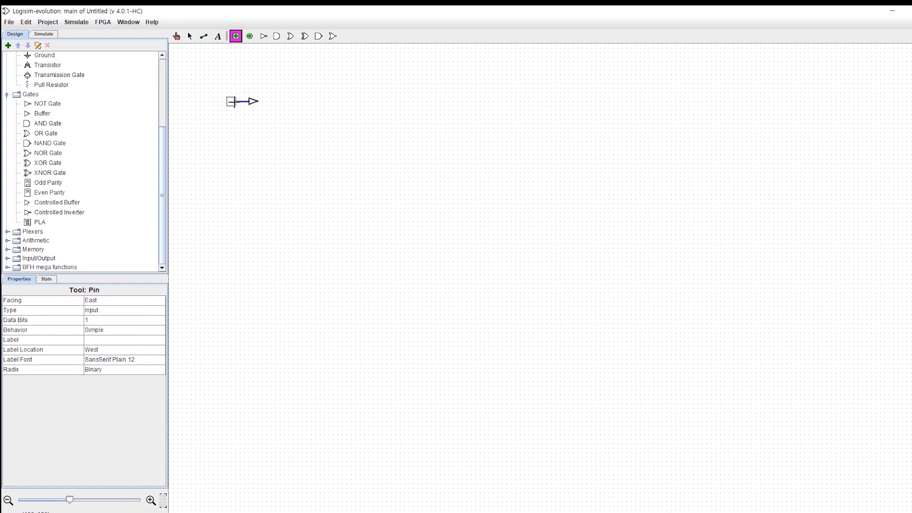
pyautogui.click(232, 101)
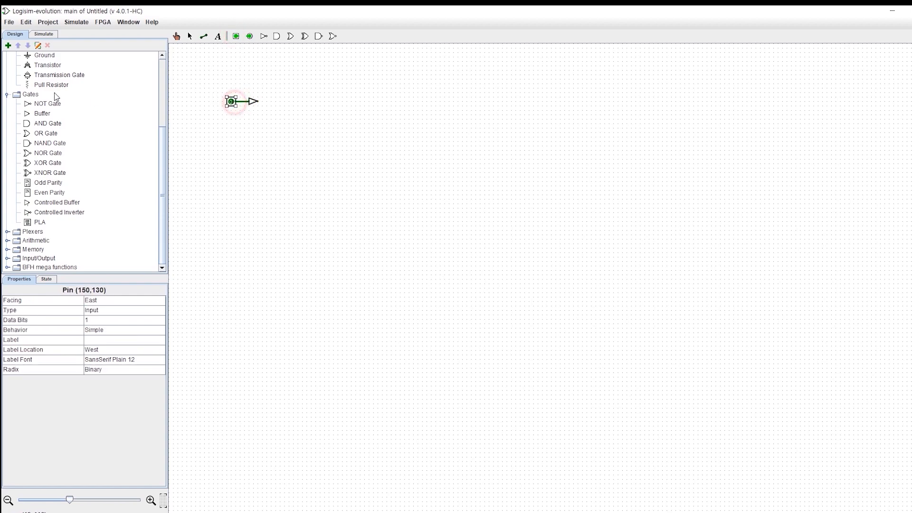
# Place an output pin in line with the buffer and wire it to the buffer's output.
pyautogui.click(236, 36)
pyautogui.click(249, 37)
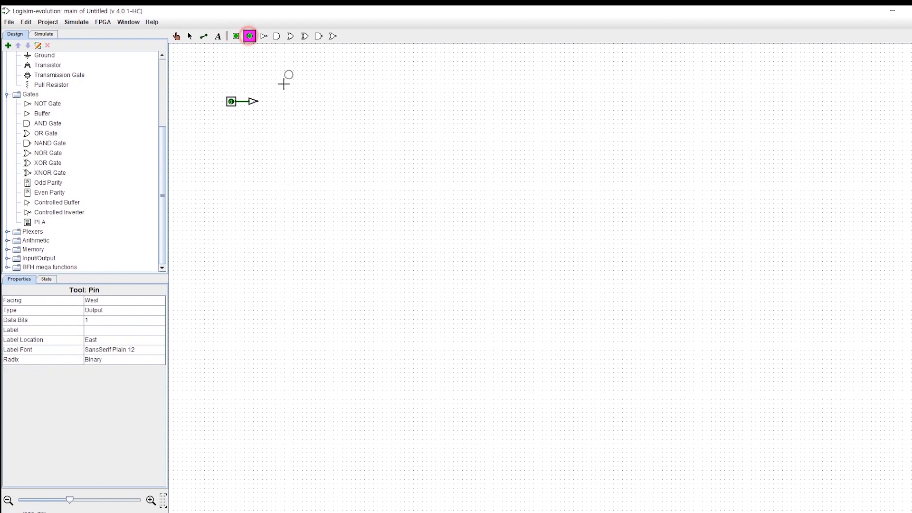
pyautogui.click(277, 100)
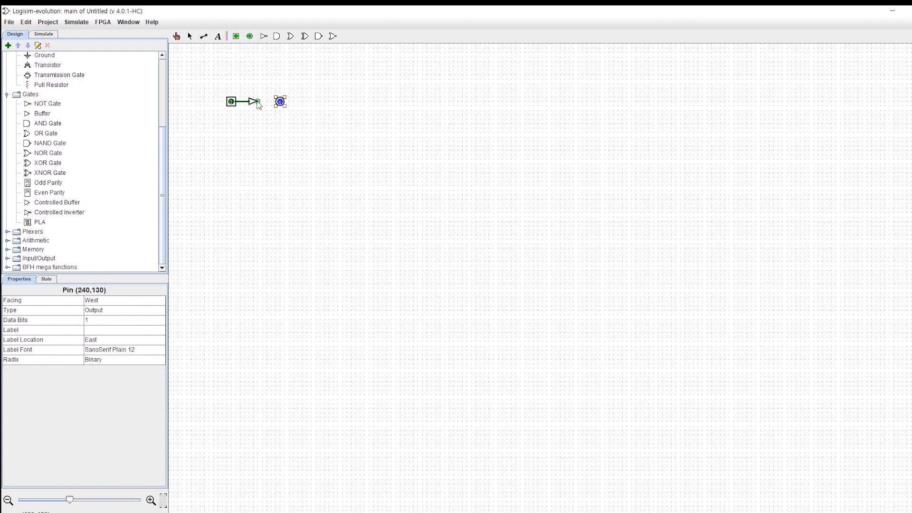
pyautogui.moveTo(258, 102); pyautogui.dragTo(280, 101)
# Toggle the buffer's input pin between 0 and 1 several times to test its output.
pyautogui.scroll(4, 292, 145)
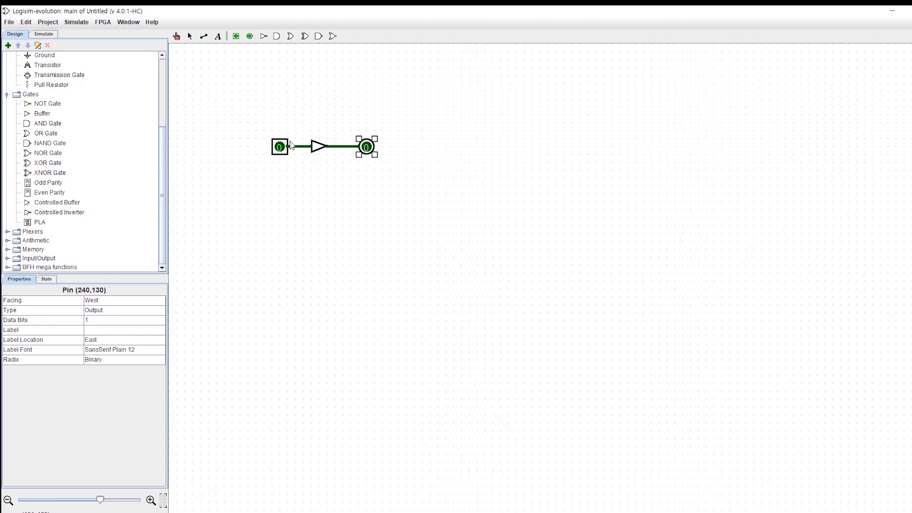
pyautogui.scroll(4, 291, 145)
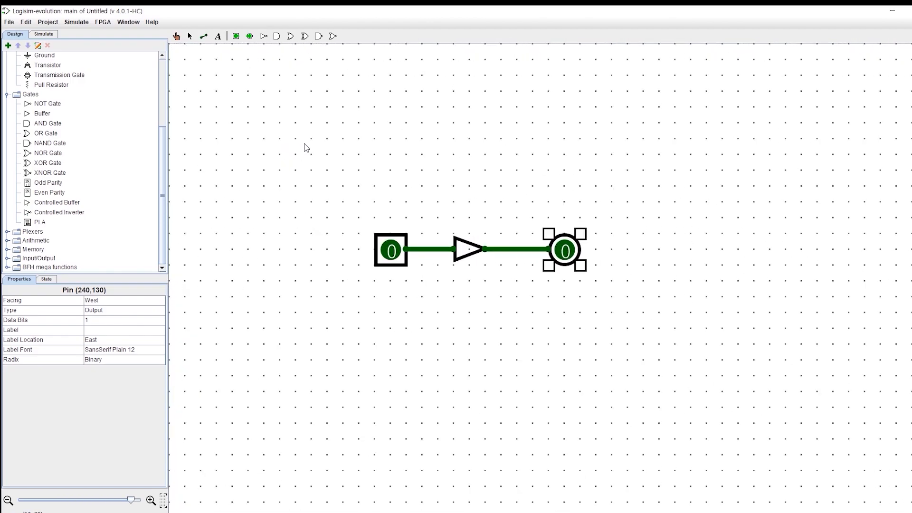
pyautogui.click(176, 36)
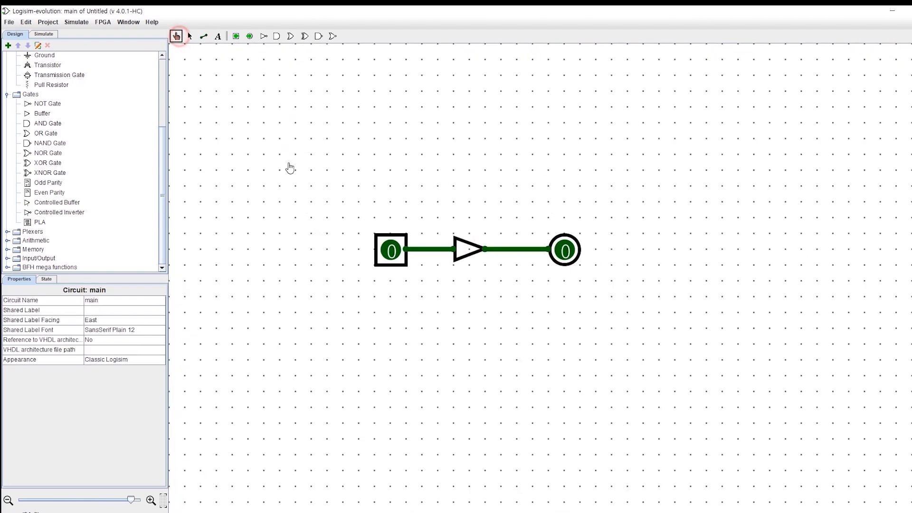
pyautogui.click(392, 257)
pyautogui.click(391, 256)
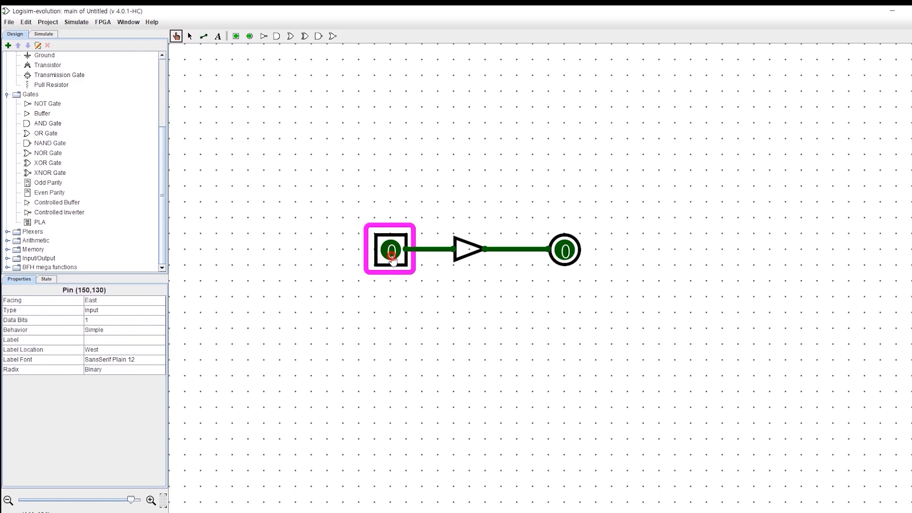
pyautogui.click(393, 256)
pyautogui.click(390, 257)
pyautogui.click(390, 257)
pyautogui.click(391, 256)
pyautogui.click(391, 257)
pyautogui.click(391, 257)
# Place a two-input NAND gate below the buffer and tie both inputs together into a single lead wire.
pyautogui.click(47, 143)
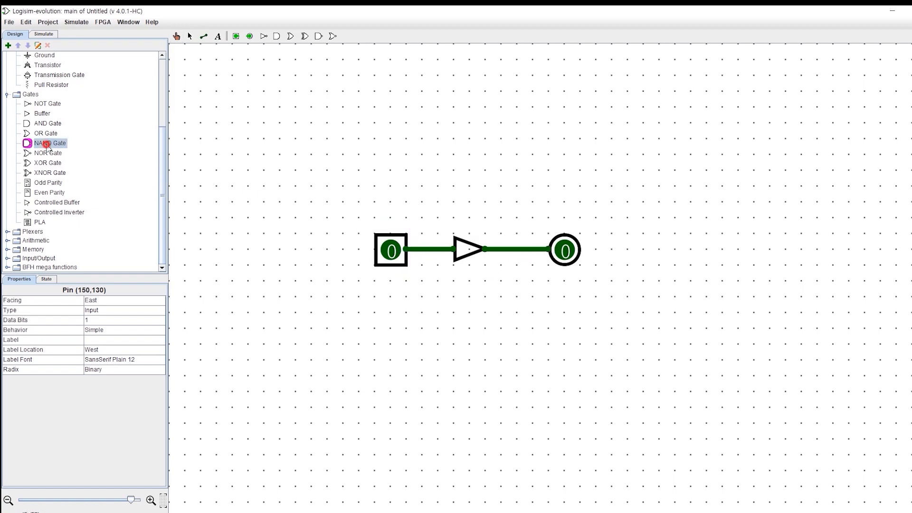
pyautogui.click(548, 328)
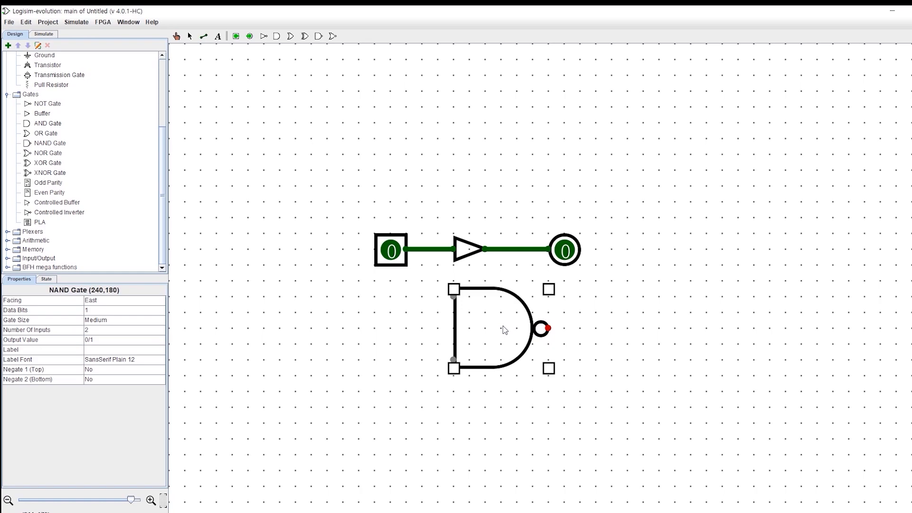
pyautogui.moveTo(453, 297); pyautogui.dragTo(403, 296)
pyautogui.moveTo(452, 360); pyautogui.dragTo(405, 297)
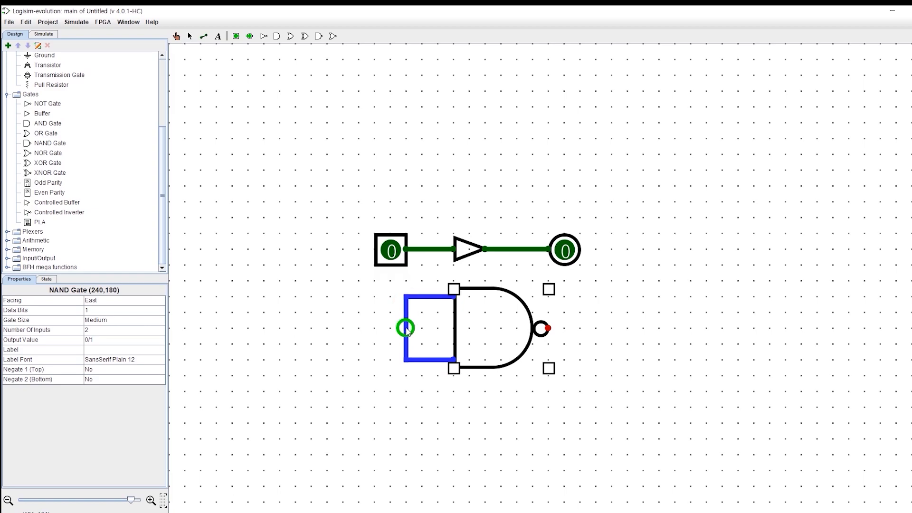
pyautogui.moveTo(405, 328); pyautogui.dragTo(372, 328)
# Duplicate the buffer's input pin and attach the copy to the lead of the NAND gate's joined inputs.
pyautogui.click(390, 263)
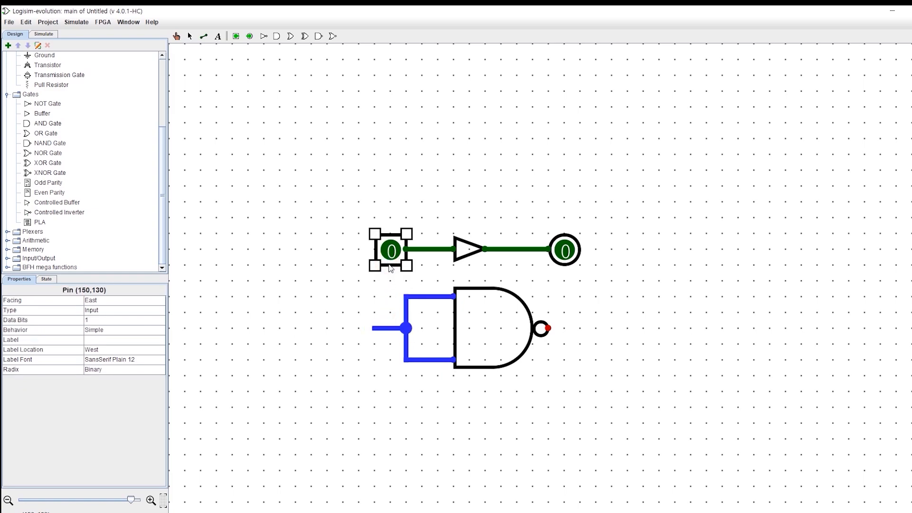
pyautogui.hotkey('ctrl', 'd')
pyautogui.moveTo(409, 269); pyautogui.dragTo(362, 336)
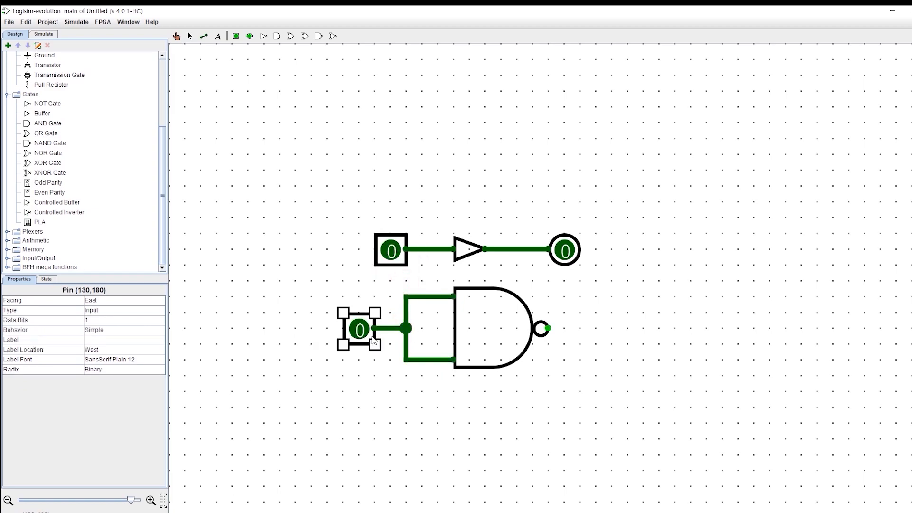
pyautogui.click(394, 366)
# Extend a long wire from the NAND gate's output and end it with a duplicate of the buffer's output pin.
pyautogui.moveTo(548, 331); pyautogui.dragTo(740, 331)
pyautogui.click(579, 262)
pyautogui.hotkey('ctrl', 'd')
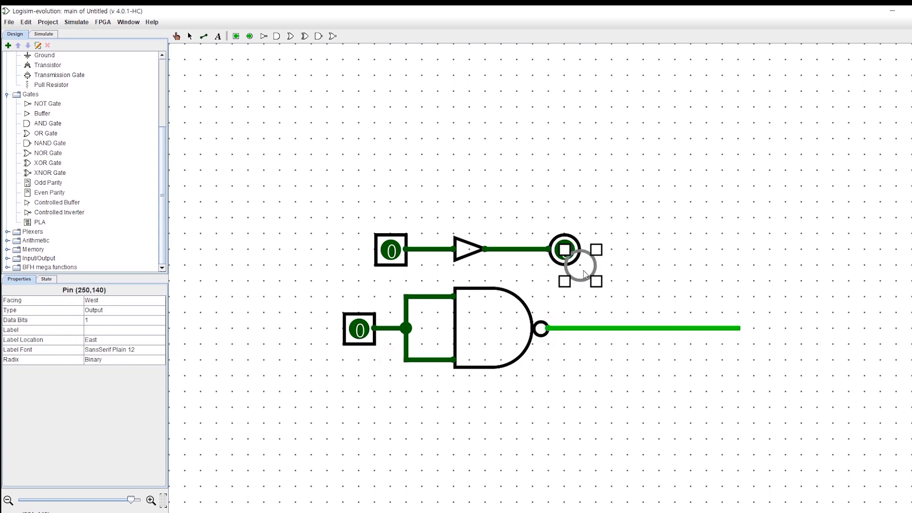
pyautogui.moveTo(585, 264); pyautogui.dragTo(738, 333)
pyautogui.click(806, 350)
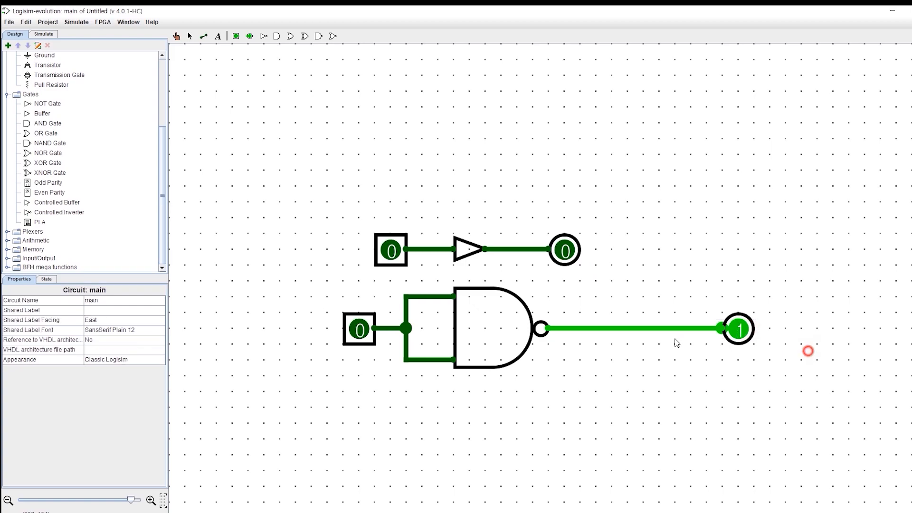
# Toggle the NAND circuit's input pin between 0 and 1 to test how its output responds.
pyautogui.click(357, 322)
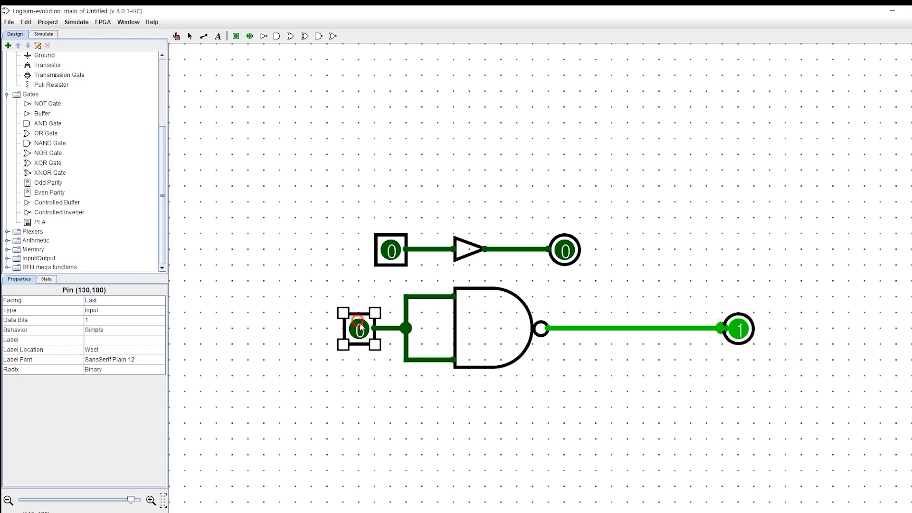
pyautogui.click(176, 37)
pyautogui.click(358, 325)
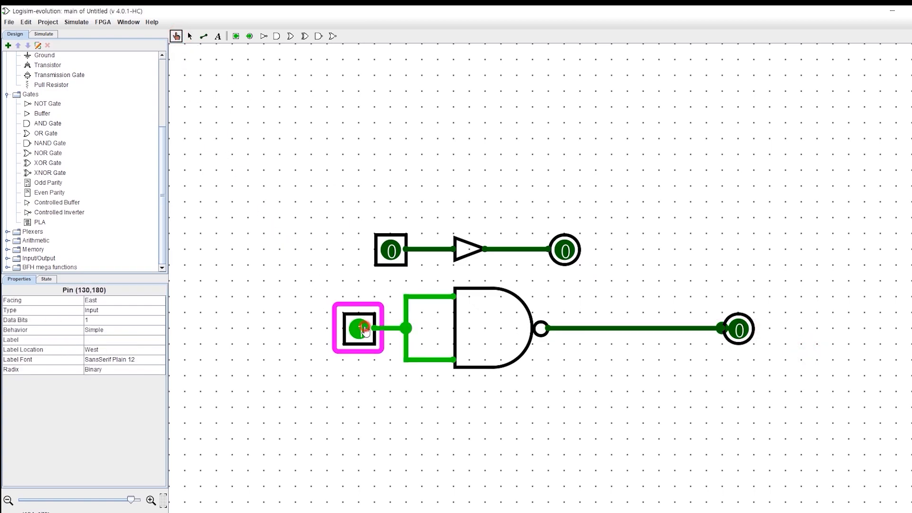
pyautogui.click(360, 328)
pyautogui.click(359, 328)
pyautogui.click(360, 328)
pyautogui.click(361, 330)
pyautogui.click(361, 330)
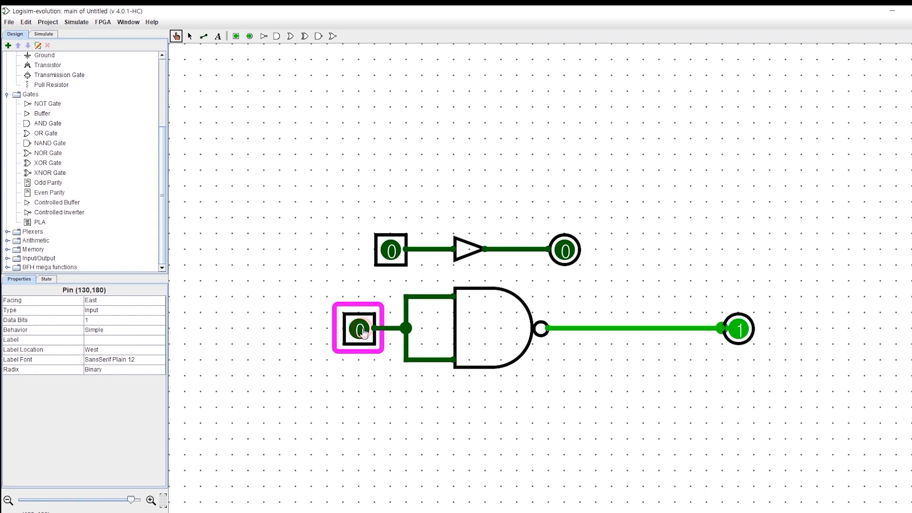
# Shorten the NAND gate's output wire and chain a duplicate of the gate with its joined-input wiring after it.
pyautogui.click(190, 36)
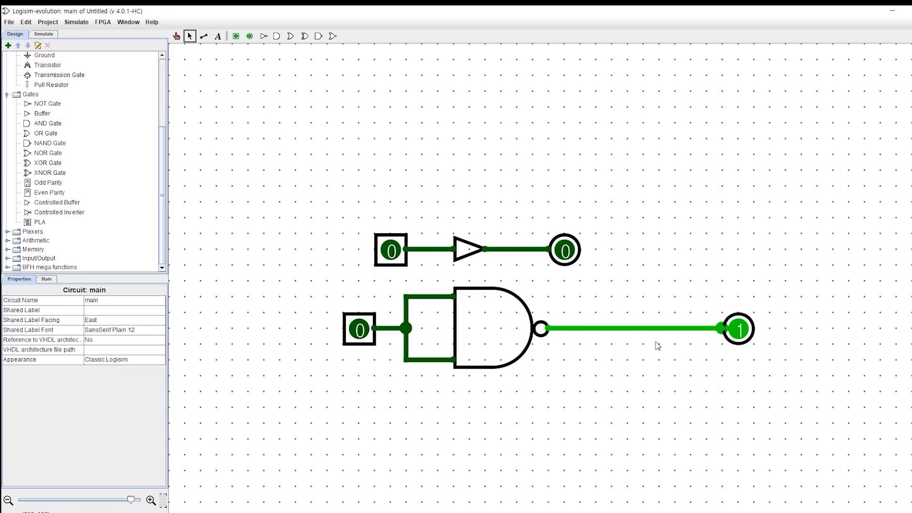
pyautogui.moveTo(720, 328); pyautogui.dragTo(582, 328)
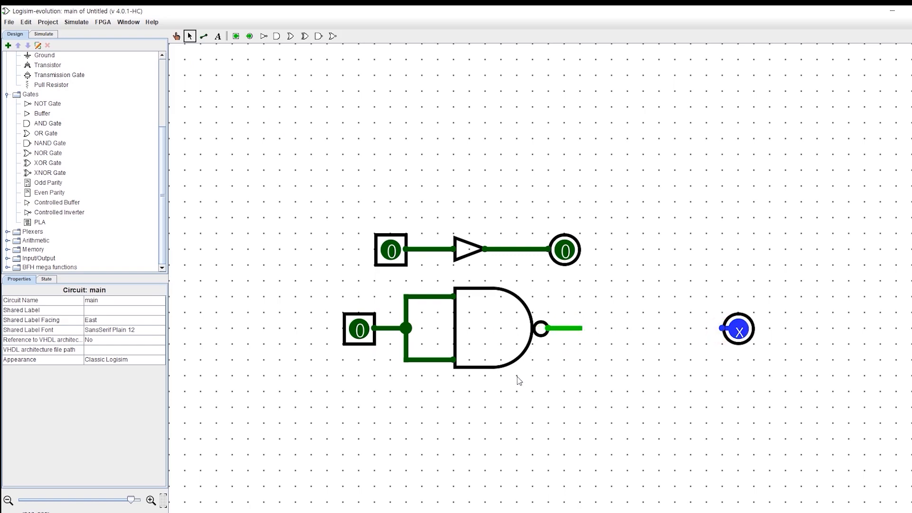
pyautogui.moveTo(604, 414); pyautogui.dragTo(377, 278)
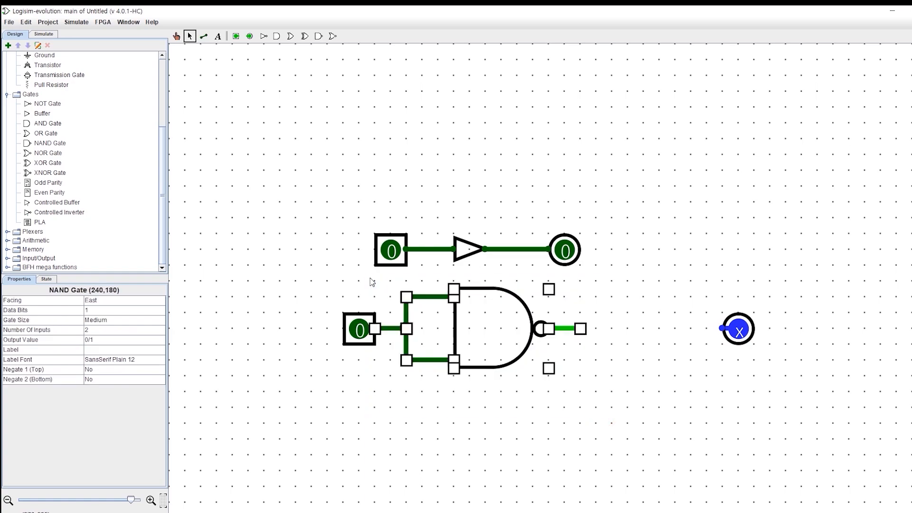
pyautogui.hotkey('ctrl', 'd')
pyautogui.moveTo(497, 348); pyautogui.dragTo(663, 336)
pyautogui.click(766, 358)
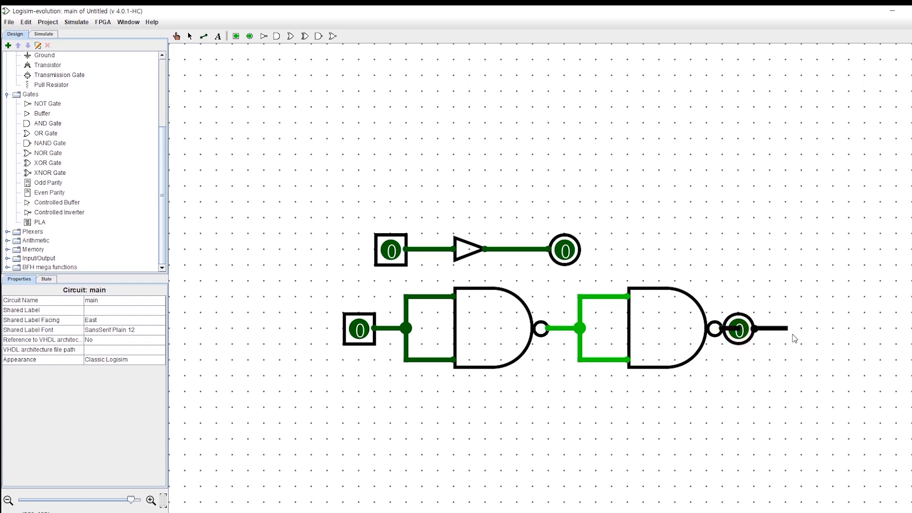
# Remove the surplus wire beyond the output pin and move the pin farther from the second NAND gate.
pyautogui.moveTo(801, 330); pyautogui.dragTo(751, 334)
pyautogui.click(779, 332)
pyautogui.press('Delete')
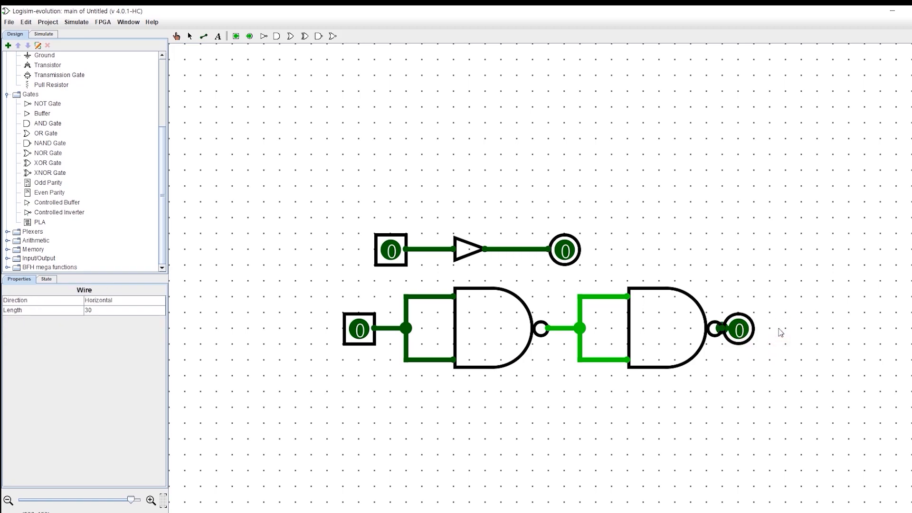
pyautogui.moveTo(738, 331)
pyautogui.mouseDown()
pyautogui.moveTo(785, 331)
pyautogui.moveTo(769, 329)
pyautogui.mouseUp()
pyautogui.click(748, 364)
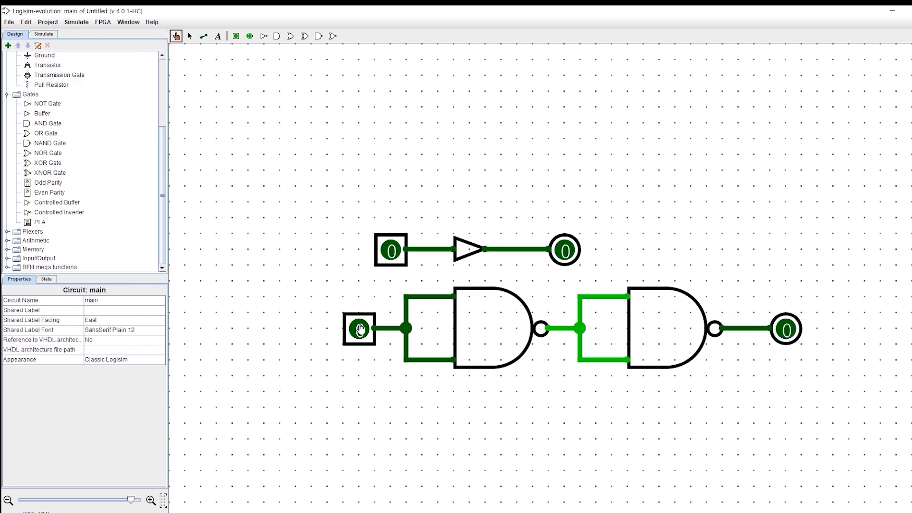
# Set the inputs of the double-NAND circuit and the buffer to 1 and back to 0 to compare outputs.
pyautogui.click(360, 330)
pyautogui.click(389, 262)
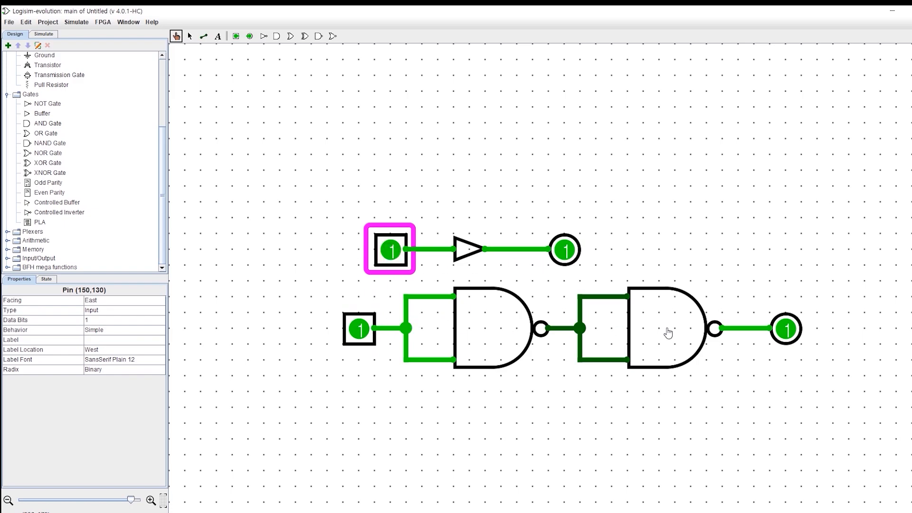
pyautogui.click(390, 258)
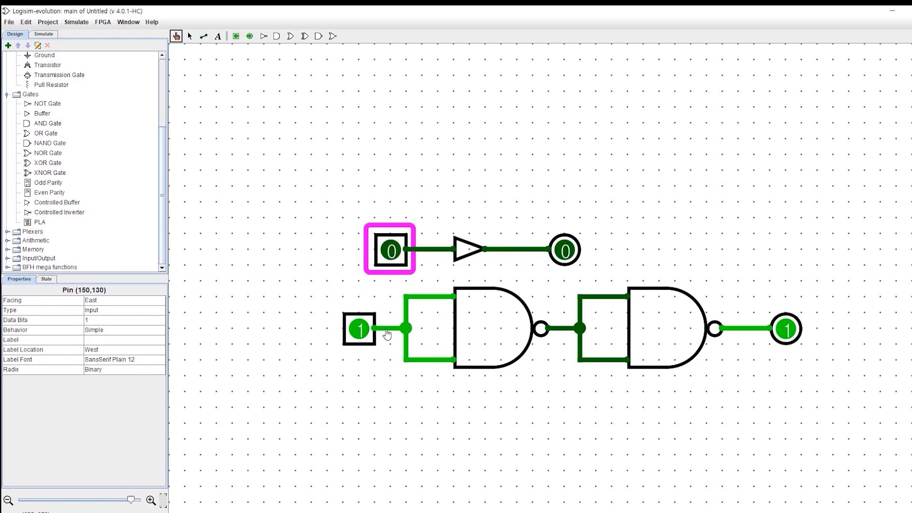
pyautogui.click(359, 332)
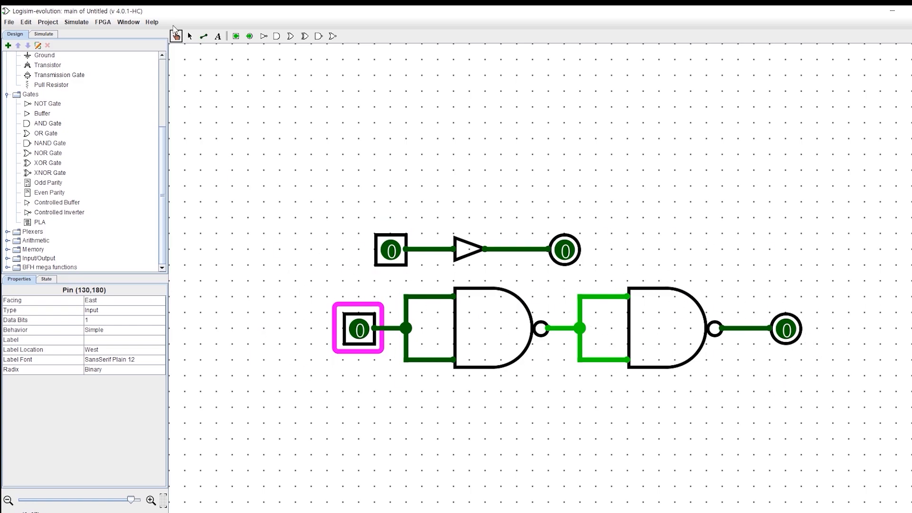
# Delete the entire buffer and double-NAND circuits from the canvas.
pyautogui.click(190, 37)
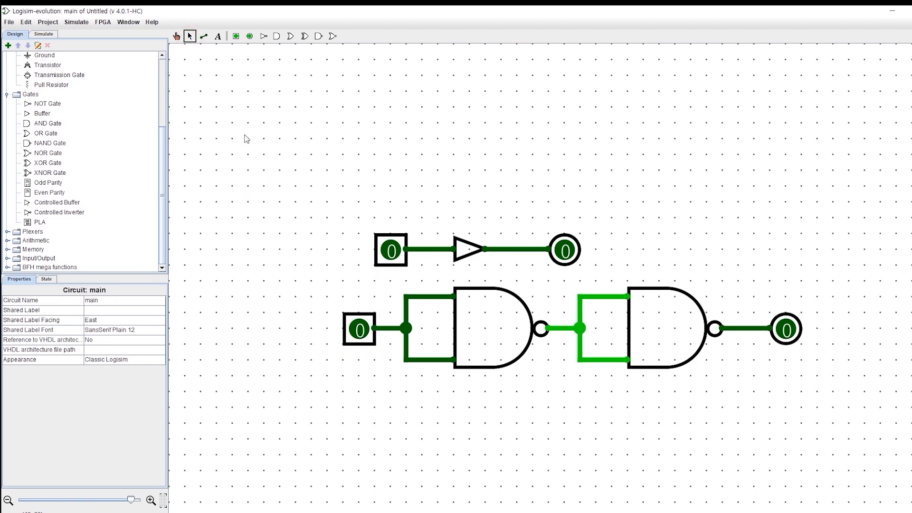
pyautogui.moveTo(246, 138); pyautogui.dragTo(862, 415)
pyautogui.press('Delete')
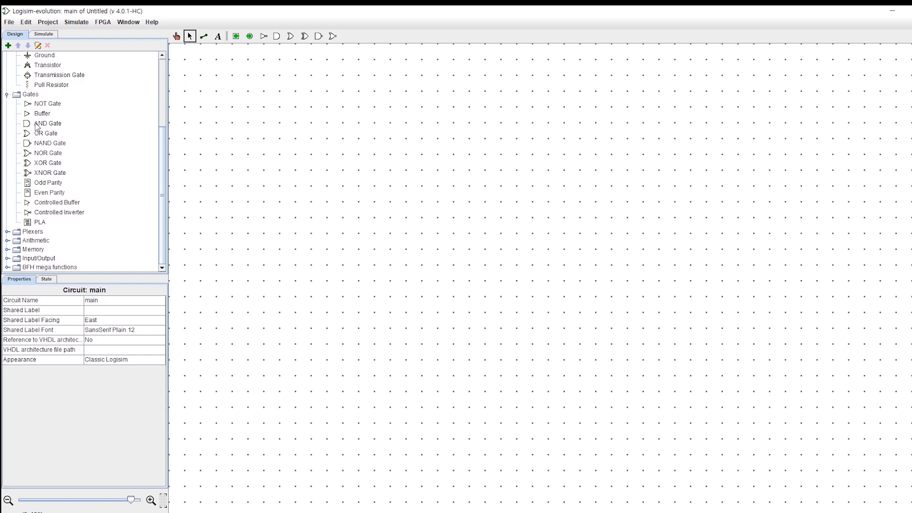
# Place a two-input NAND gate and wire its upper input to a new input pin labelled "i".
pyautogui.click(48, 143)
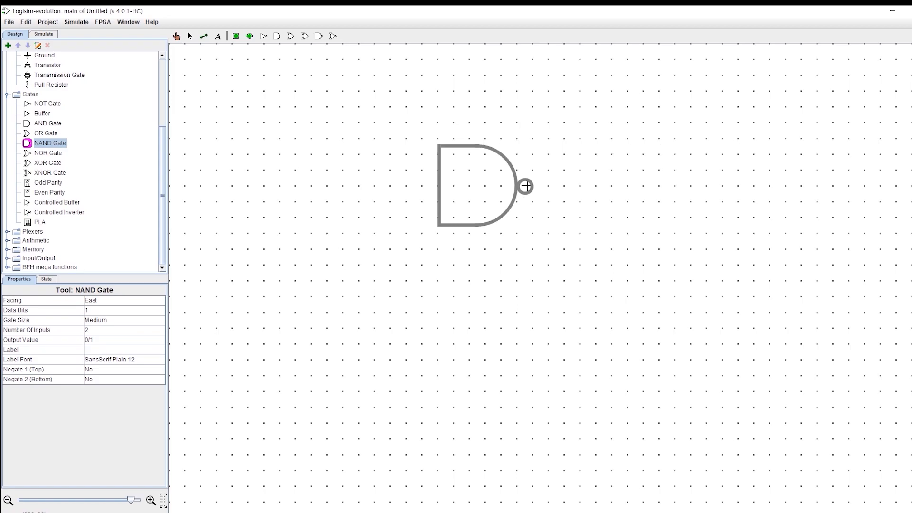
pyautogui.click(469, 169)
pyautogui.moveTo(374, 139); pyautogui.dragTo(278, 139)
pyautogui.click(236, 37)
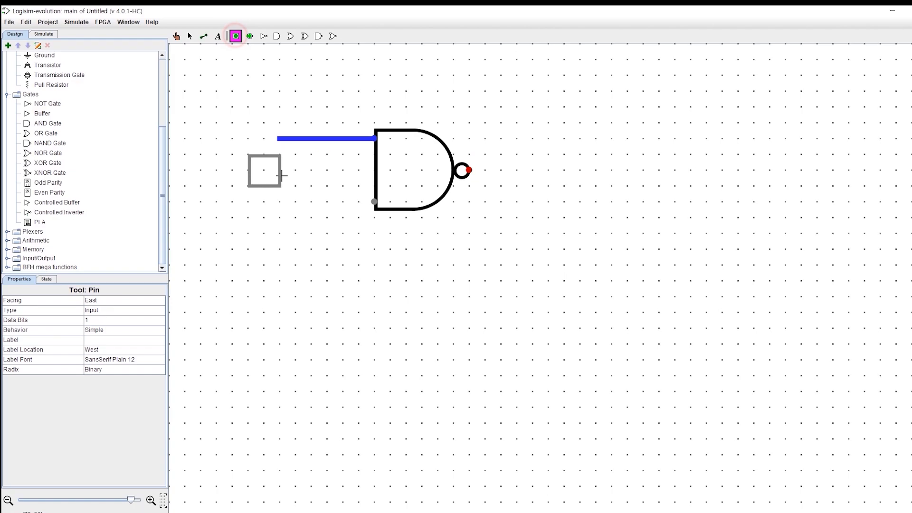
pyautogui.click(278, 138)
pyautogui.click(109, 340)
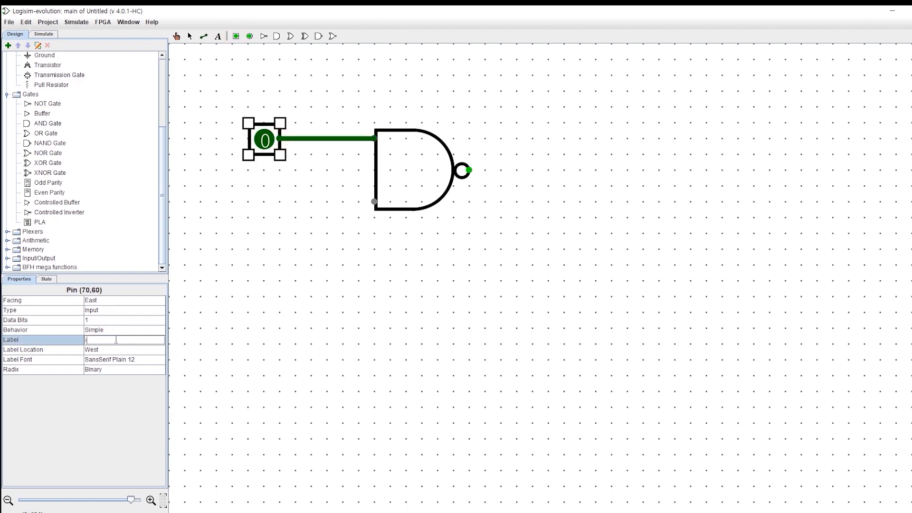
pyautogui.press('Return')
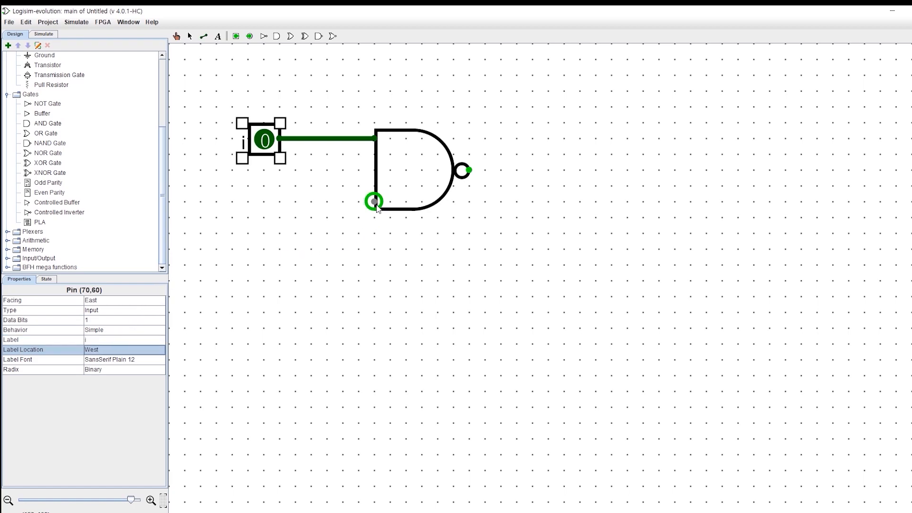
# Wire the NAND gate's lower input down to a duplicate of the input pin and label that pin "s".
pyautogui.moveTo(374, 201); pyautogui.dragTo(285, 397)
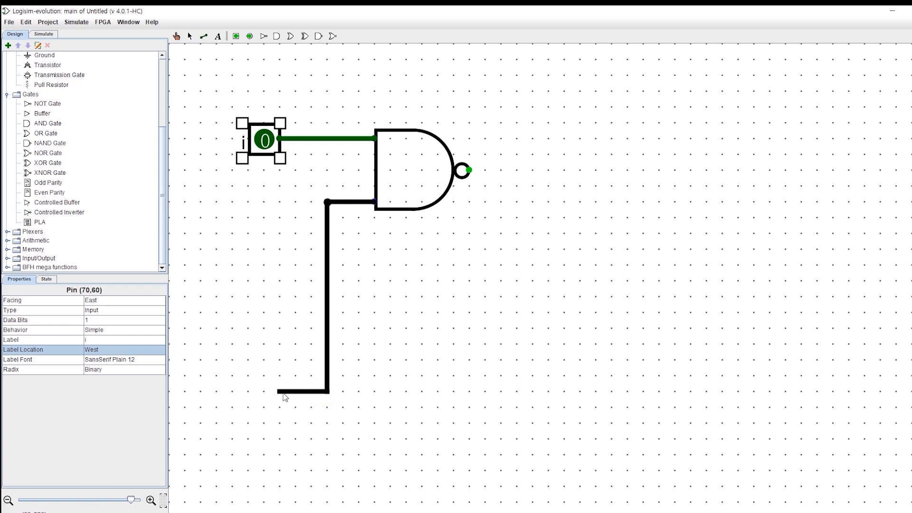
pyautogui.click(263, 152)
pyautogui.hotkey('ctrl', 'd')
pyautogui.moveTo(283, 161); pyautogui.dragTo(266, 395)
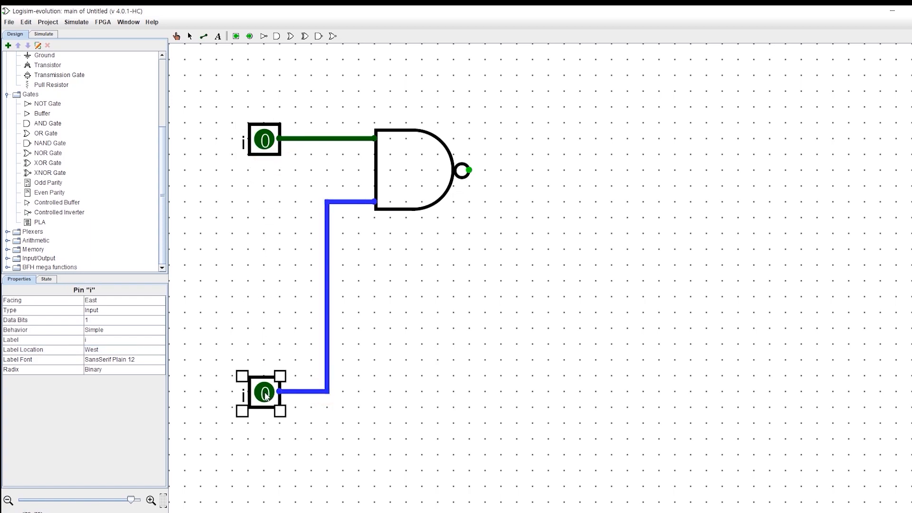
pyautogui.click(101, 340)
pyautogui.press('Return')
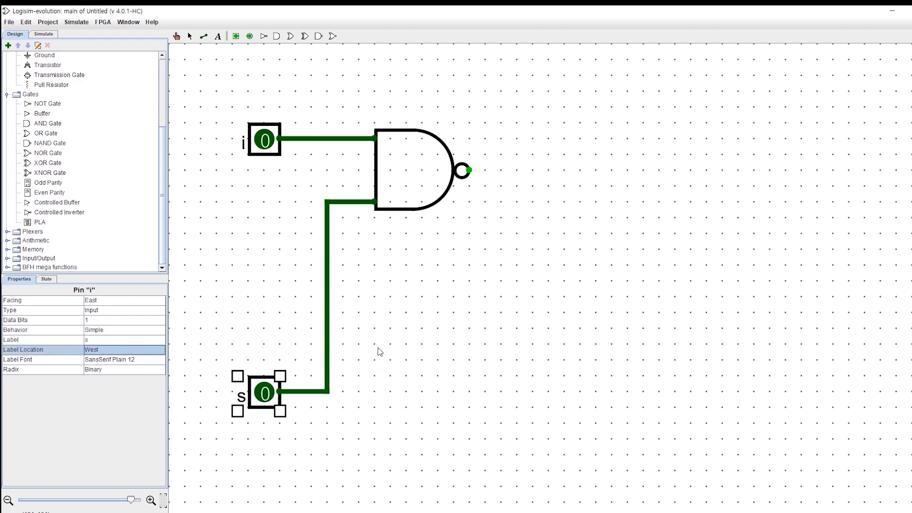
# Extend the NAND gate's output wire rightward to a second NAND gate and label the first gate "1".
pyautogui.moveTo(470, 170); pyautogui.dragTo(690, 170)
pyautogui.moveTo(417, 167); pyautogui.dragTo(739, 168)
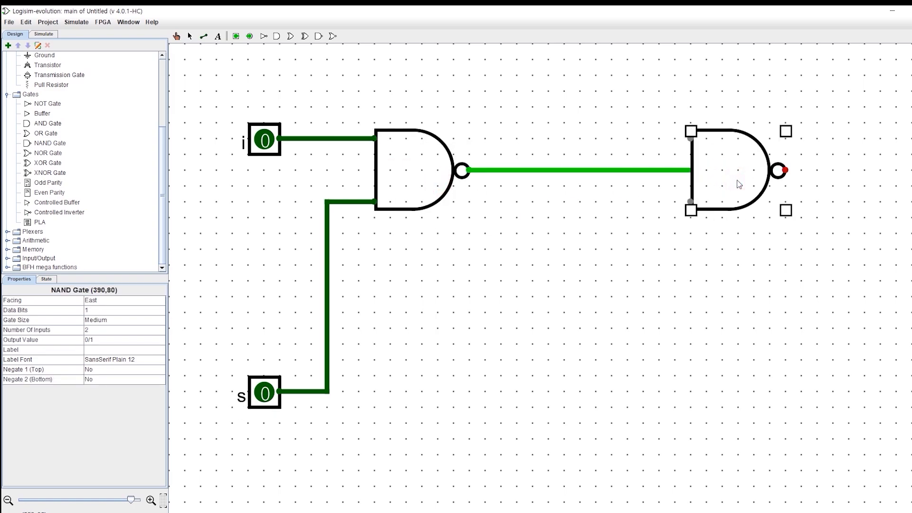
pyautogui.click(414, 179)
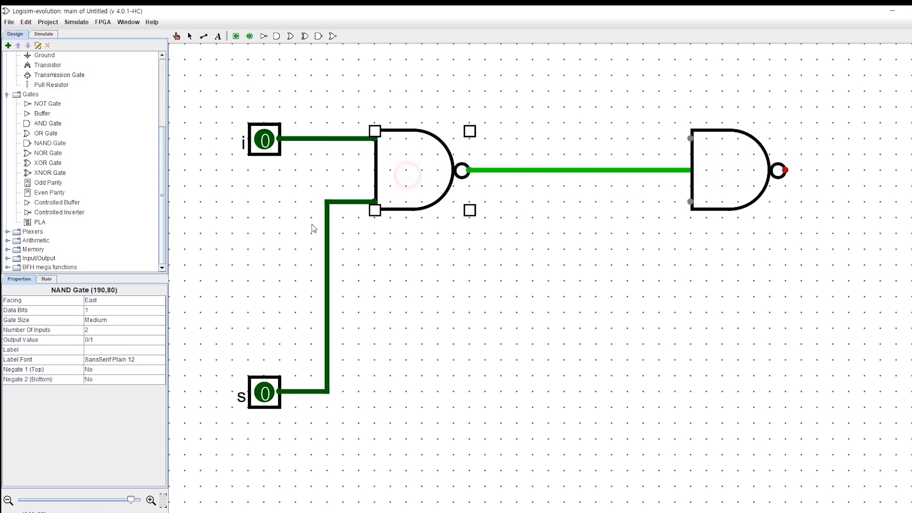
pyautogui.click(100, 349)
pyautogui.write('1')
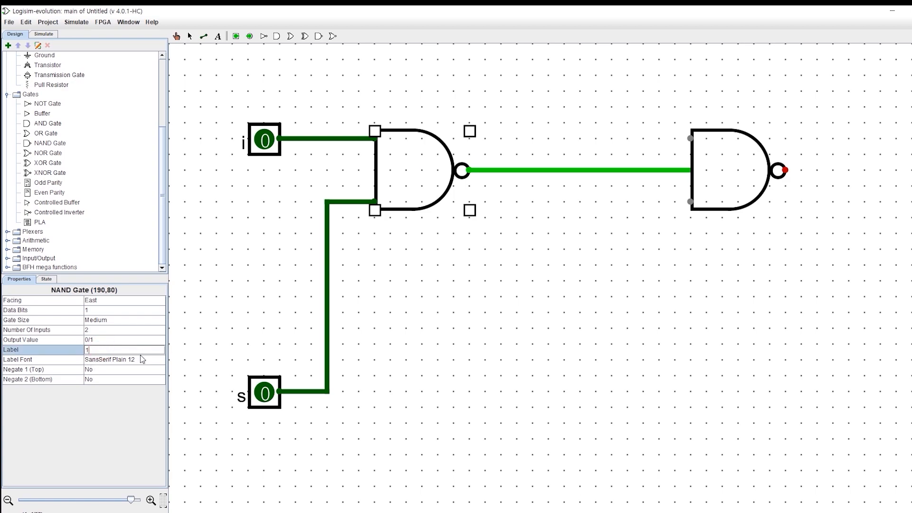
pyautogui.click(148, 359)
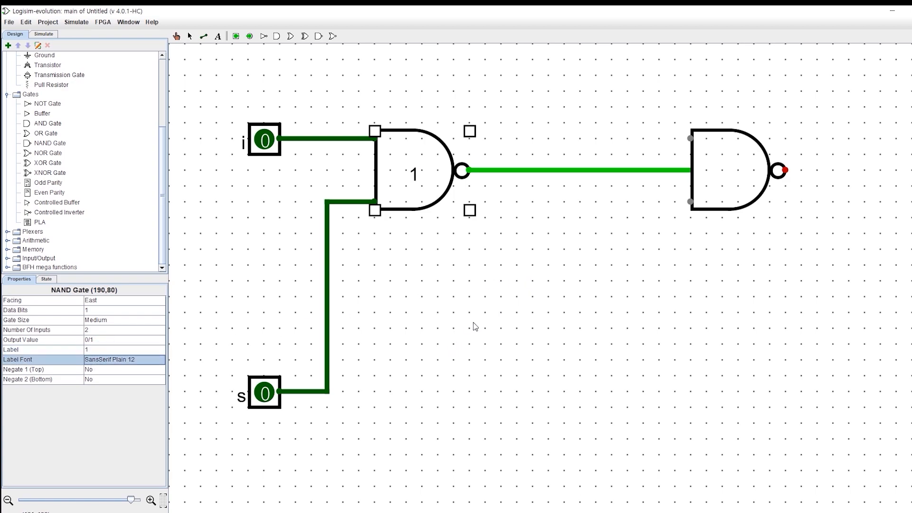
# Add a third NAND gate below the other two, wiring its upper input to gate 1's output and its lower input to pin s.
pyautogui.click(744, 182)
pyautogui.hotkey('ctrl', 'd')
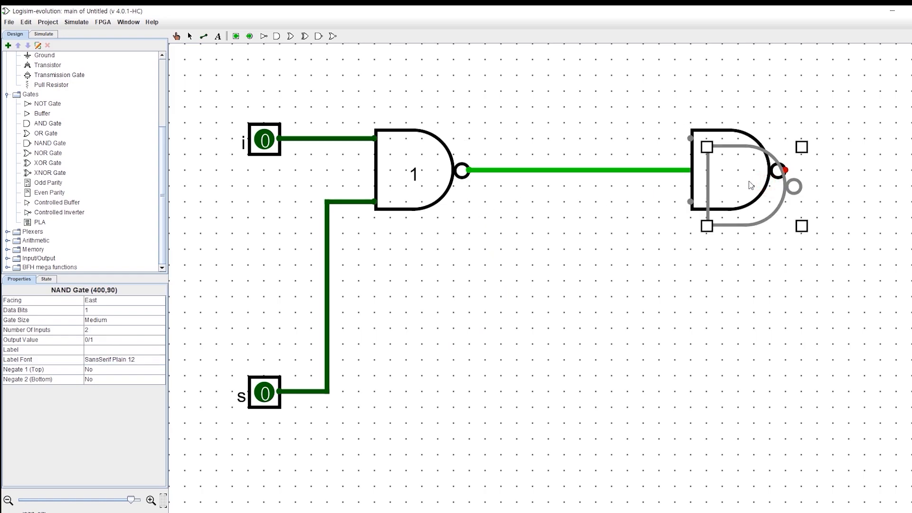
pyautogui.moveTo(749, 186); pyautogui.dragTo(551, 391)
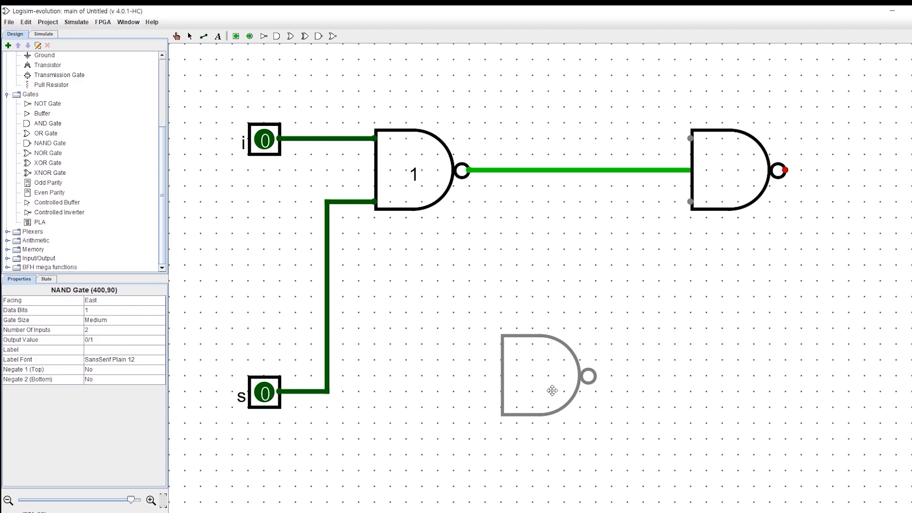
pyautogui.moveTo(553, 390); pyautogui.dragTo(554, 390)
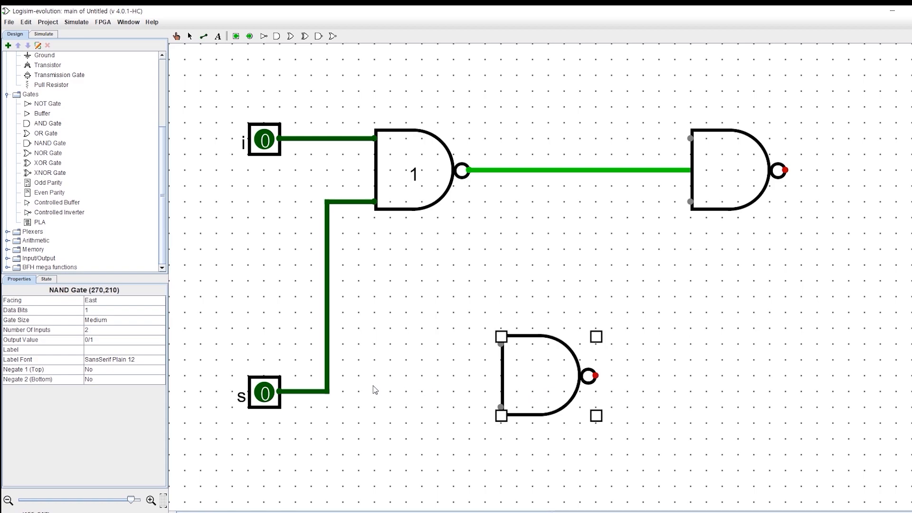
pyautogui.moveTo(327, 392); pyautogui.dragTo(501, 407)
pyautogui.moveTo(534, 373); pyautogui.dragTo(566, 374)
pyautogui.moveTo(488, 174); pyautogui.dragTo(533, 344)
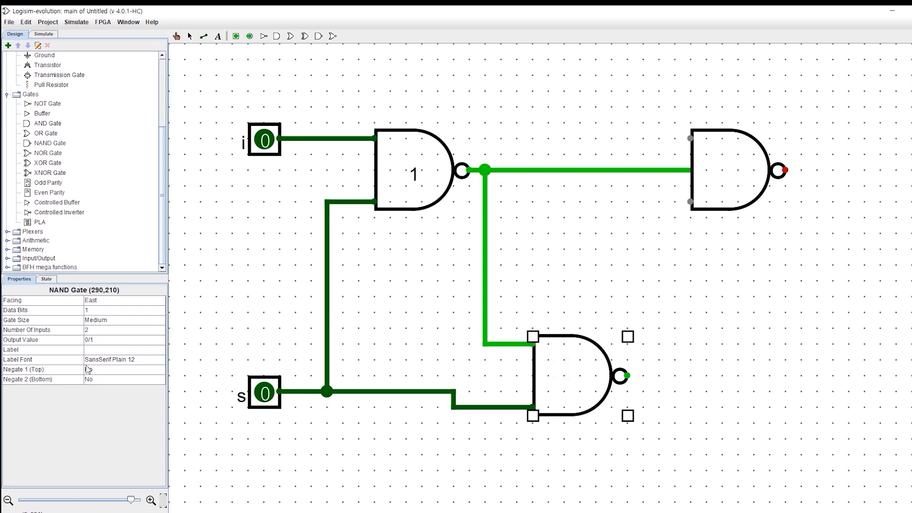
# Label the lower NAND gate "2" and the NAND gate at the upper right "3".
pyautogui.click(98, 352)
pyautogui.write('2')
pyautogui.press('Return')
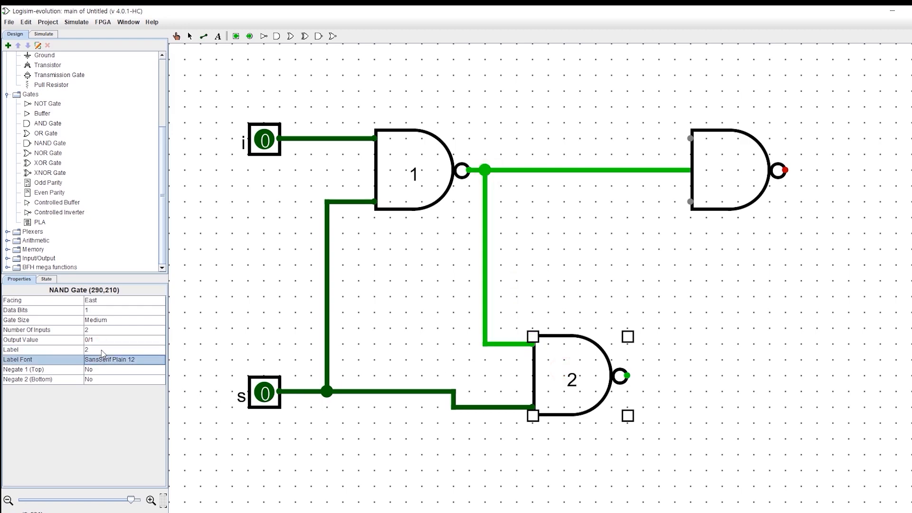
pyautogui.click(736, 166)
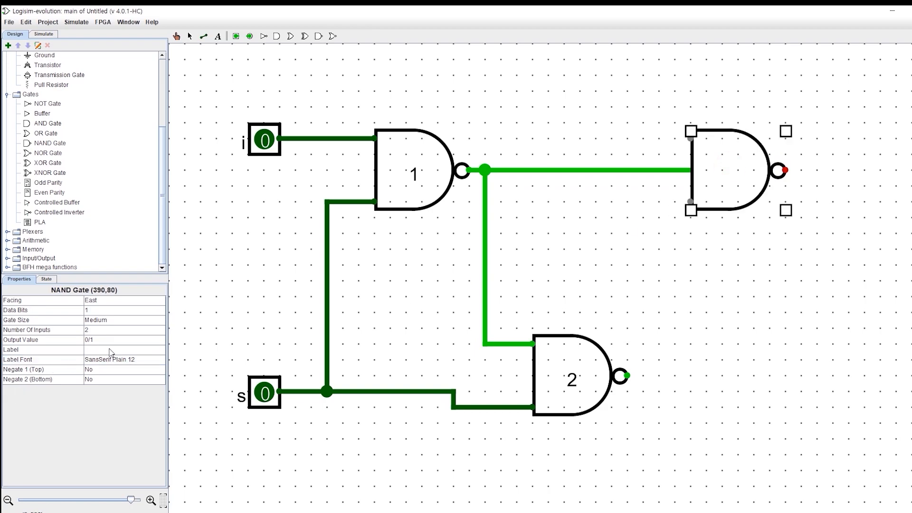
pyautogui.click(107, 349)
pyautogui.write('3')
pyautogui.press('Return')
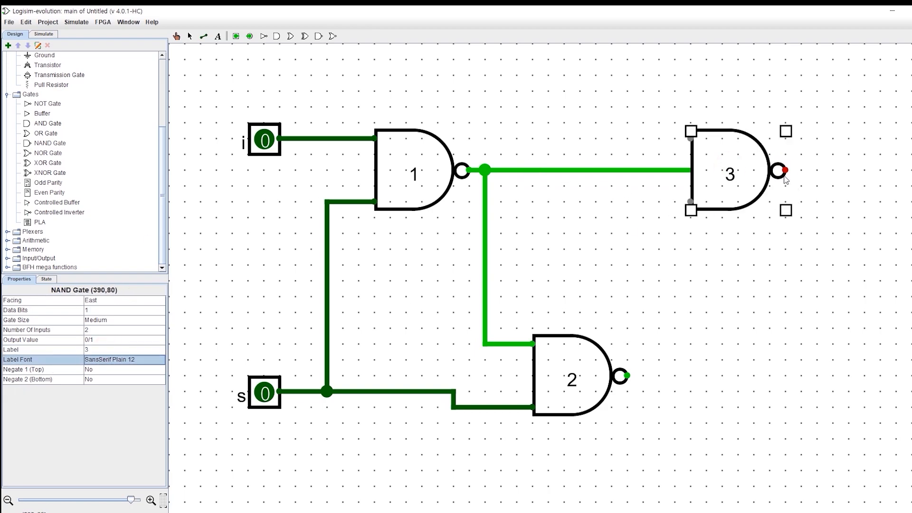
# Wire gate 3's output to a new output pin labelled "o".
pyautogui.moveTo(784, 175); pyautogui.dragTo(882, 172)
pyautogui.scroll(-1, 867, 174)
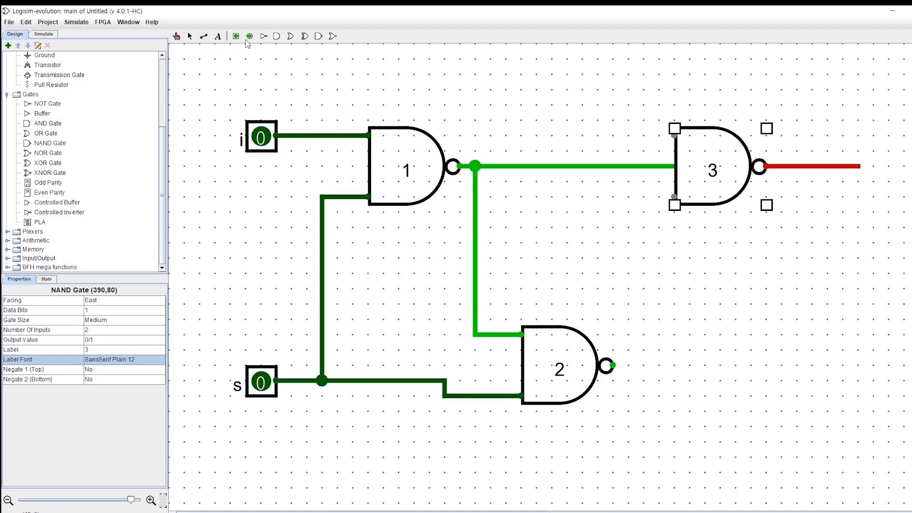
pyautogui.click(249, 37)
pyautogui.click(864, 163)
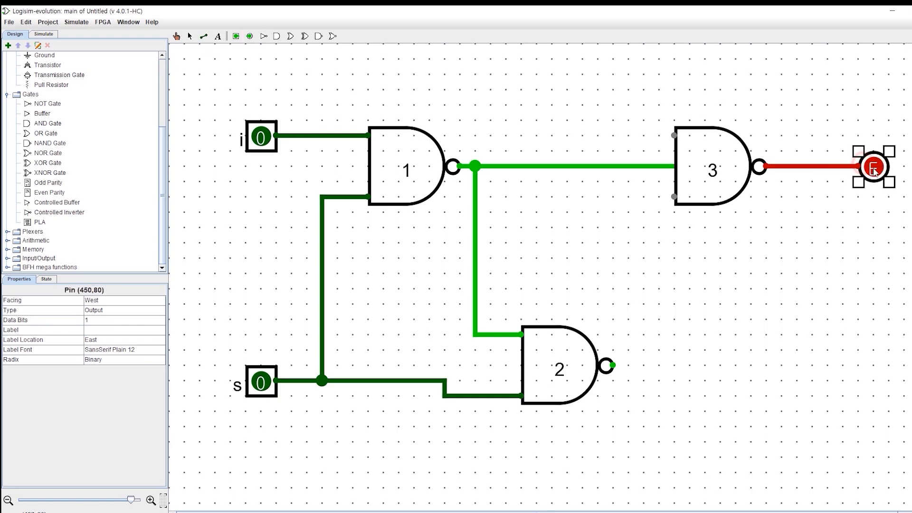
pyautogui.click(95, 329)
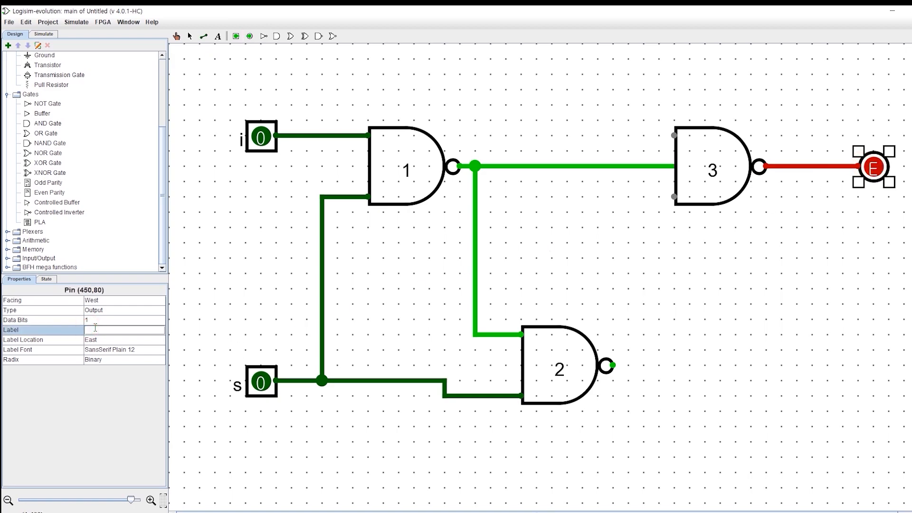
pyautogui.write('o')
pyautogui.press('Return')
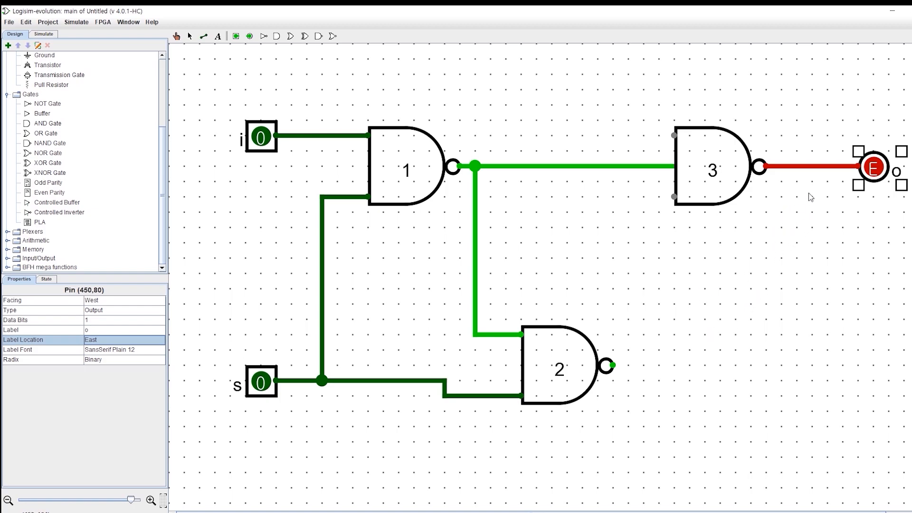
# Place a copy of gate 3 directly below it and shift gate 2 slightly left to make room.
pyautogui.moveTo(813, 169); pyautogui.dragTo(814, 174)
pyautogui.moveTo(717, 193); pyautogui.dragTo(711, 379)
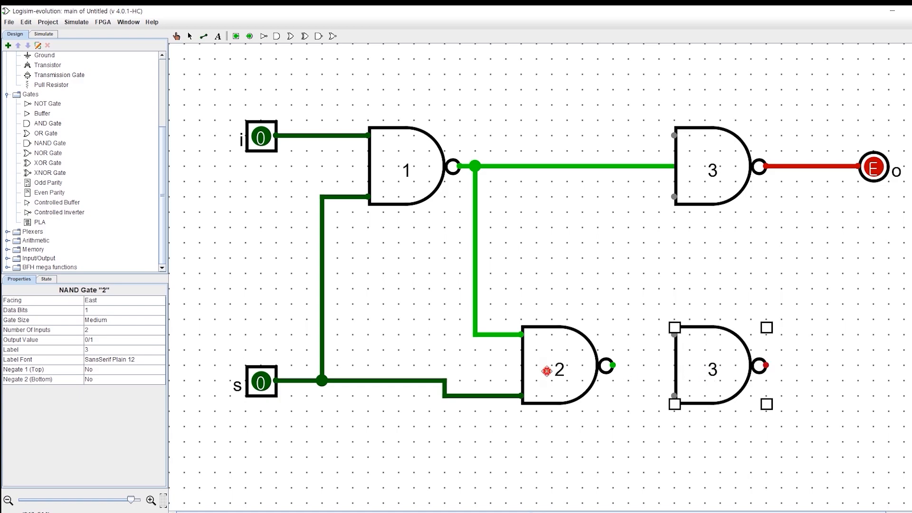
pyautogui.moveTo(546, 371); pyautogui.dragTo(531, 371)
# Reroute the wire from gate 1's output so that it connects to gate 3's upper input.
pyautogui.click(632, 167)
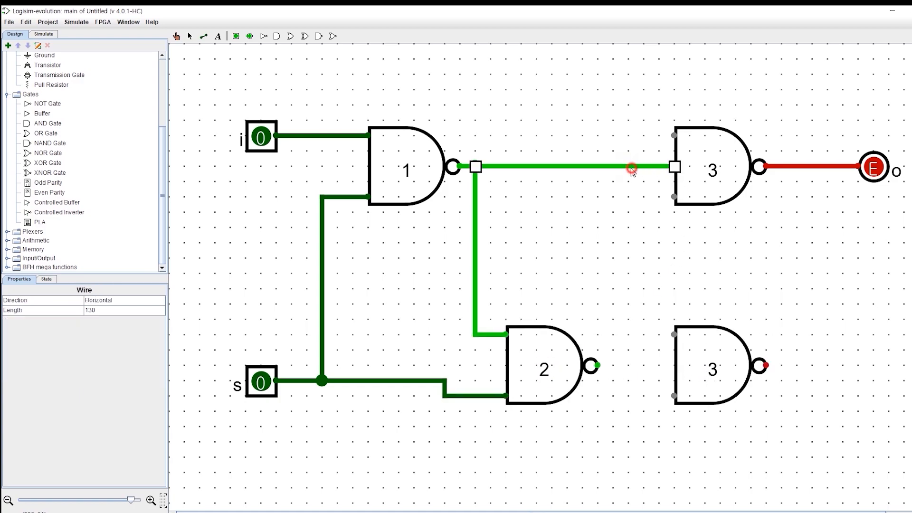
pyautogui.moveTo(673, 166)
pyautogui.mouseDown()
pyautogui.moveTo(562, 153)
pyautogui.moveTo(537, 136)
pyautogui.mouseUp()
pyautogui.moveTo(537, 136); pyautogui.dragTo(675, 136)
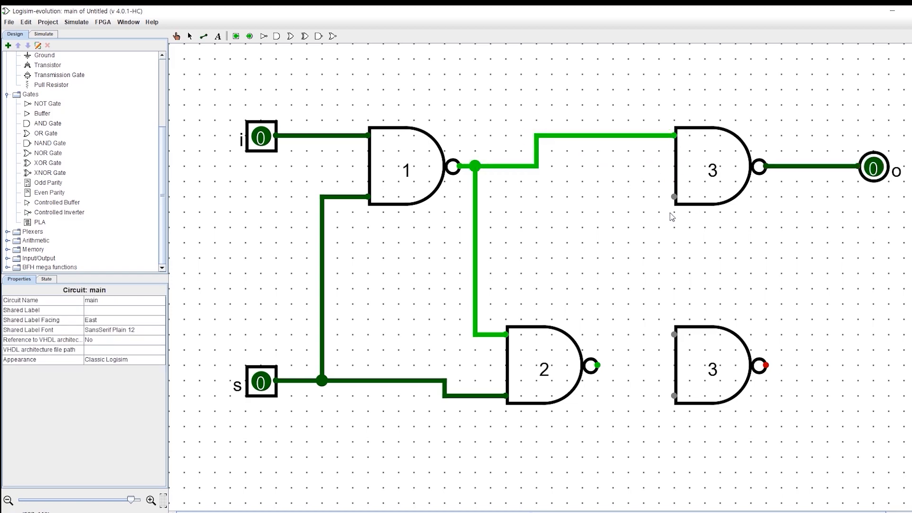
# Cross-couple gate 3 and its lower copy by wiring each output to the free facing input of the other.
pyautogui.moveTo(766, 365)
pyautogui.mouseDown()
pyautogui.moveTo(855, 366)
pyautogui.moveTo(844, 365)
pyautogui.mouseUp()
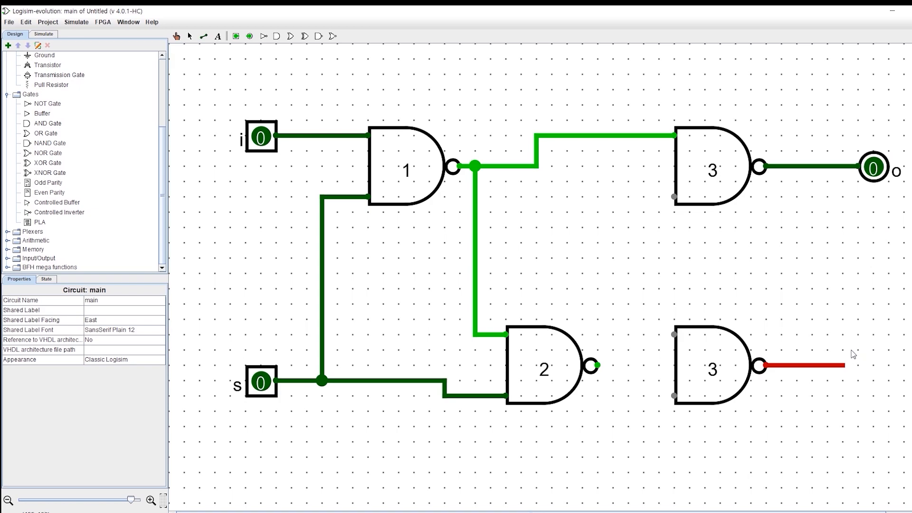
pyautogui.moveTo(674, 197); pyautogui.dragTo(812, 365)
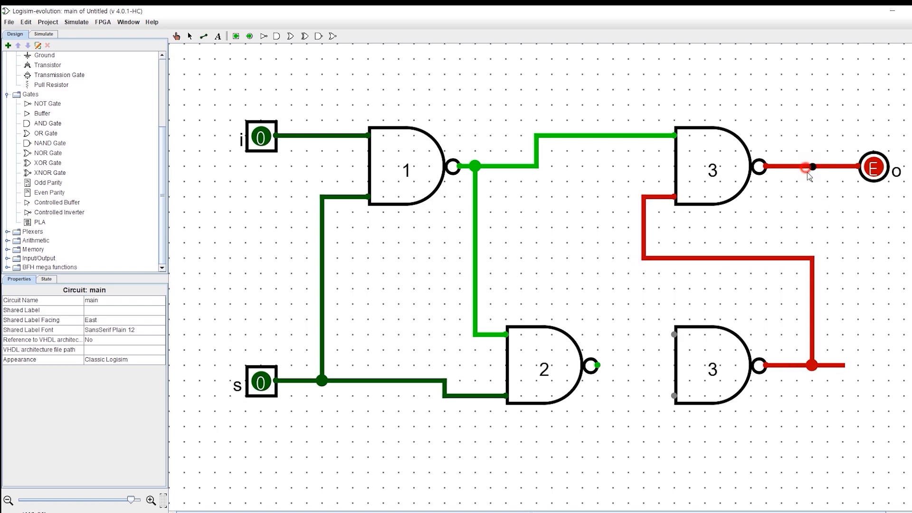
pyautogui.moveTo(812, 166); pyautogui.dragTo(674, 335)
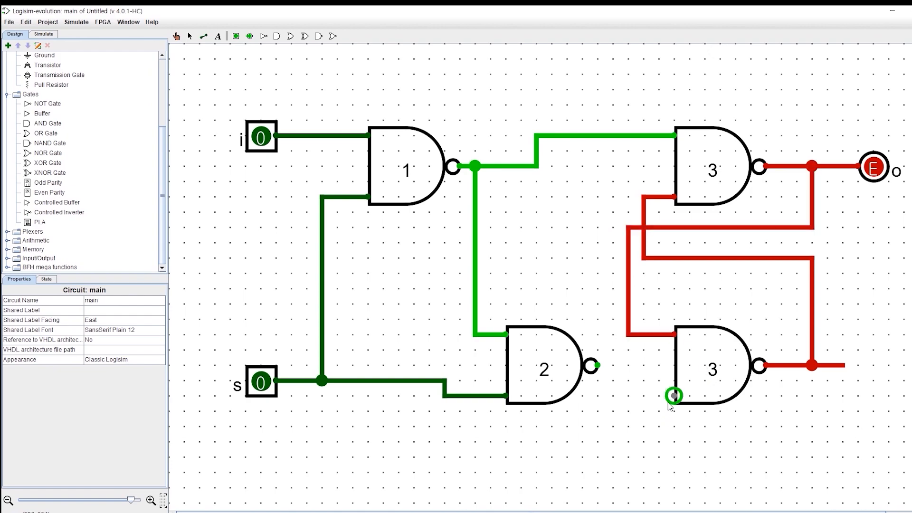
# Wire gate 2's output to the lower input of the bottom-right NAND gate and delete the surplus wire stub at that gate's output.
pyautogui.moveTo(597, 365); pyautogui.dragTo(675, 395)
pyautogui.click(834, 365)
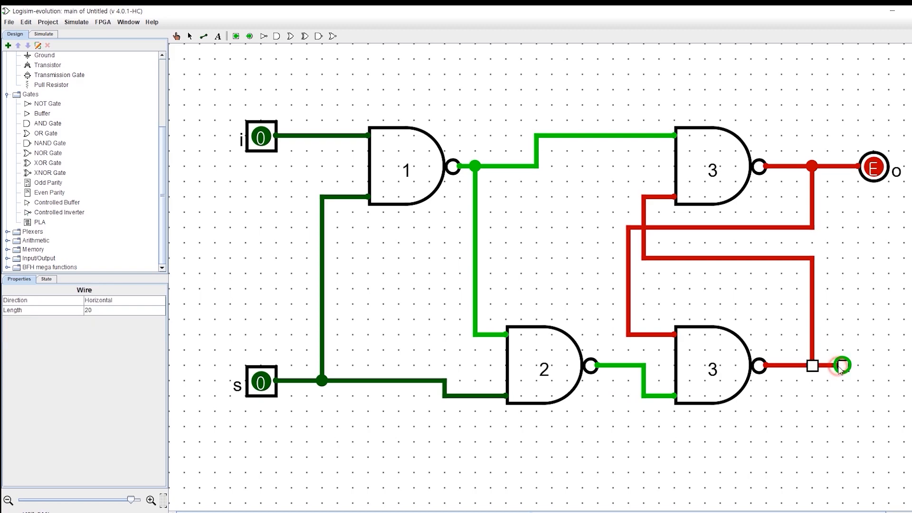
pyautogui.press('Delete')
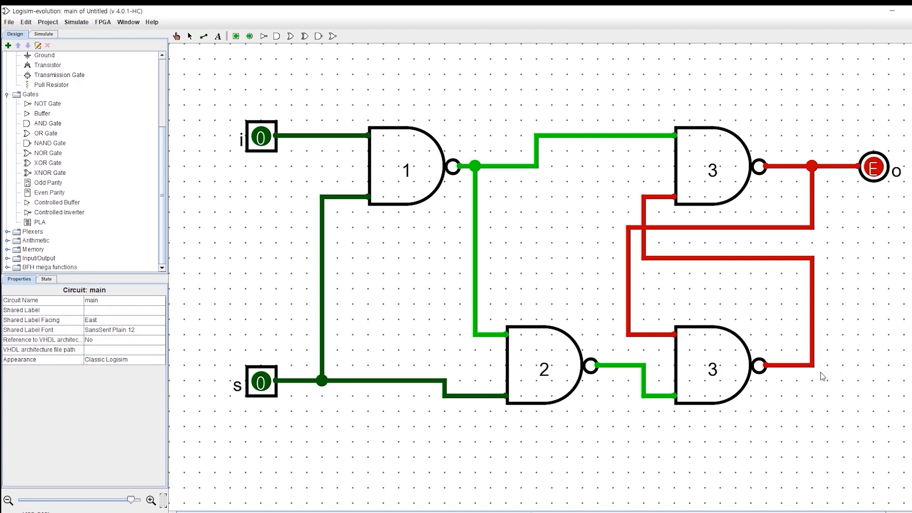
# Change the label of the bottom-right NAND gate to "4".
pyautogui.click(711, 356)
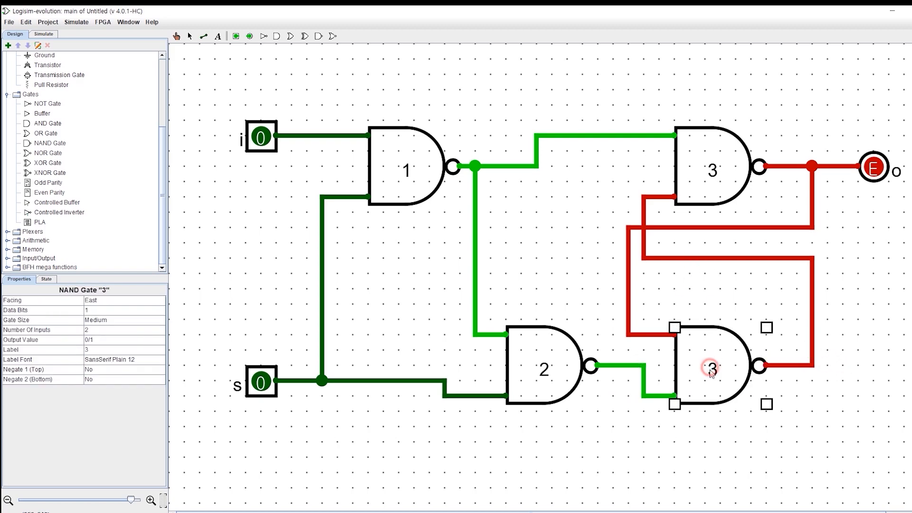
pyautogui.click(95, 350)
pyautogui.write('4')
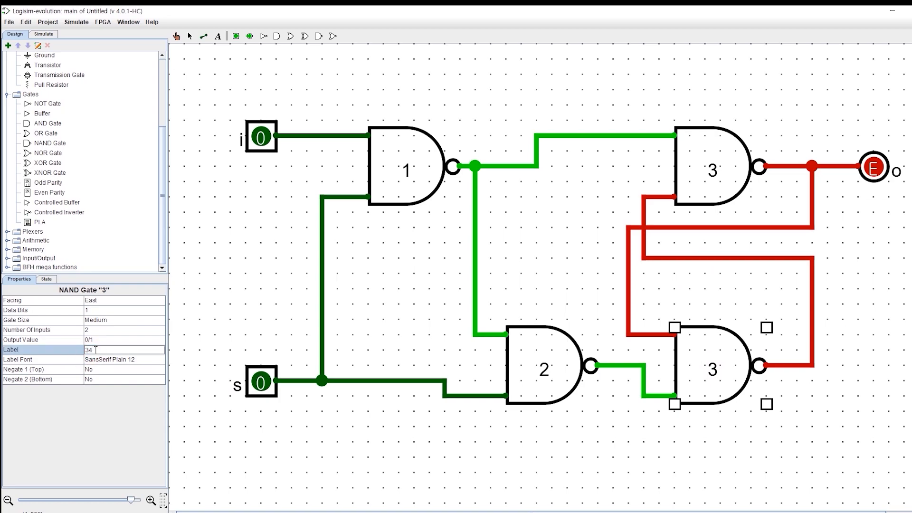
pyautogui.press('BackSpace')
pyautogui.press('BackSpace')
pyautogui.write('4')
pyautogui.press('Return')
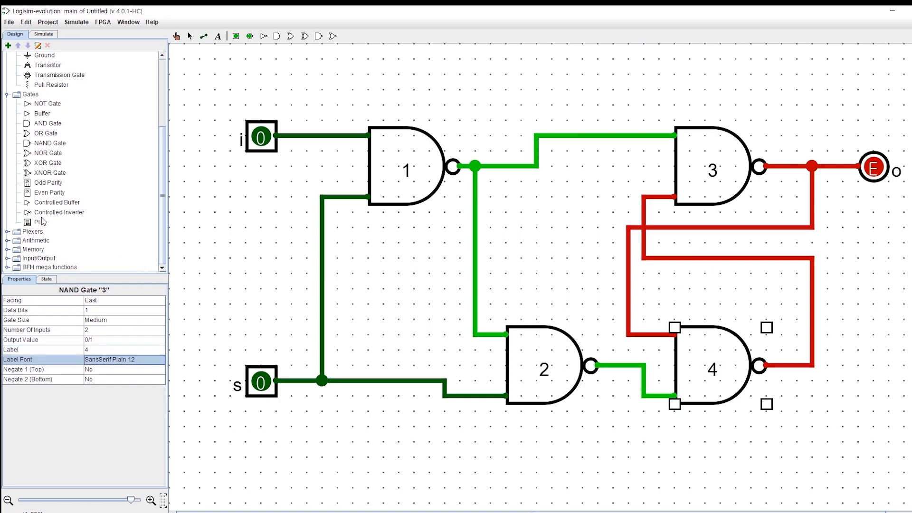
# Simulate the circuit by setting pins i and s to 1, switching i to 0 and returning it to 1.
pyautogui.click(176, 36)
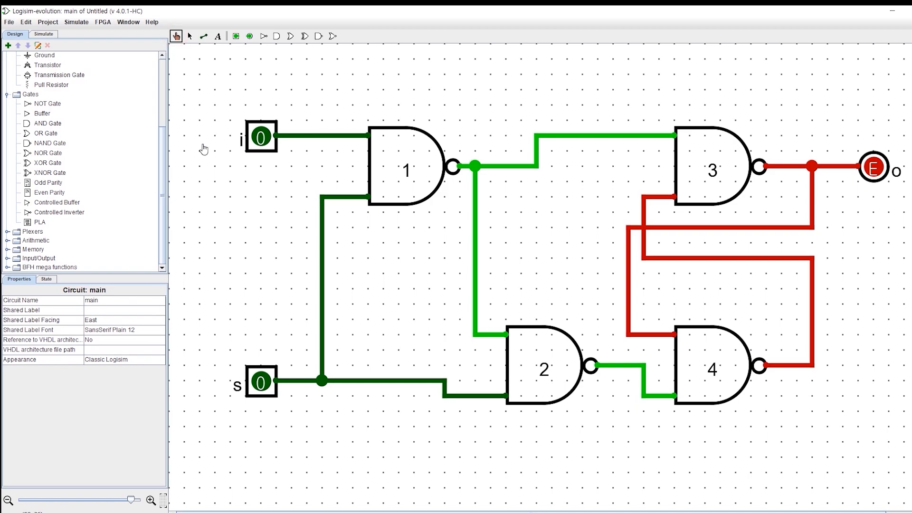
pyautogui.click(267, 150)
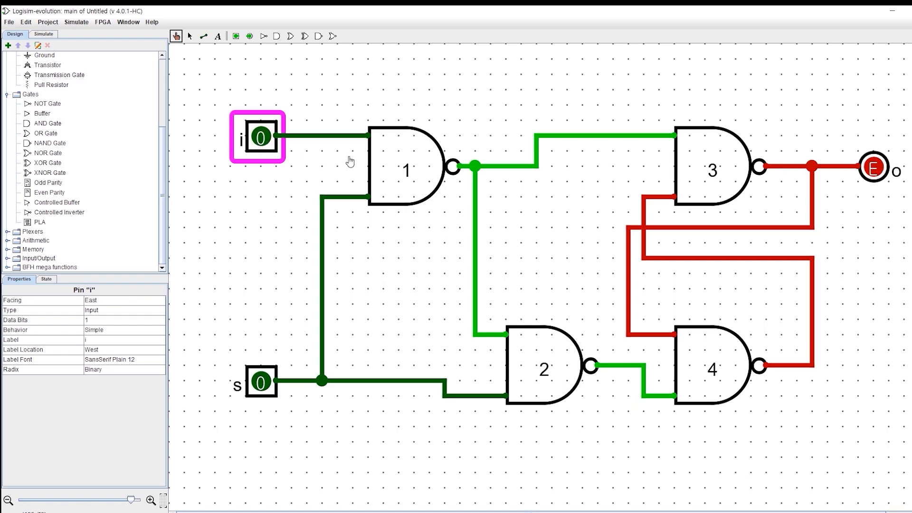
pyautogui.click(258, 152)
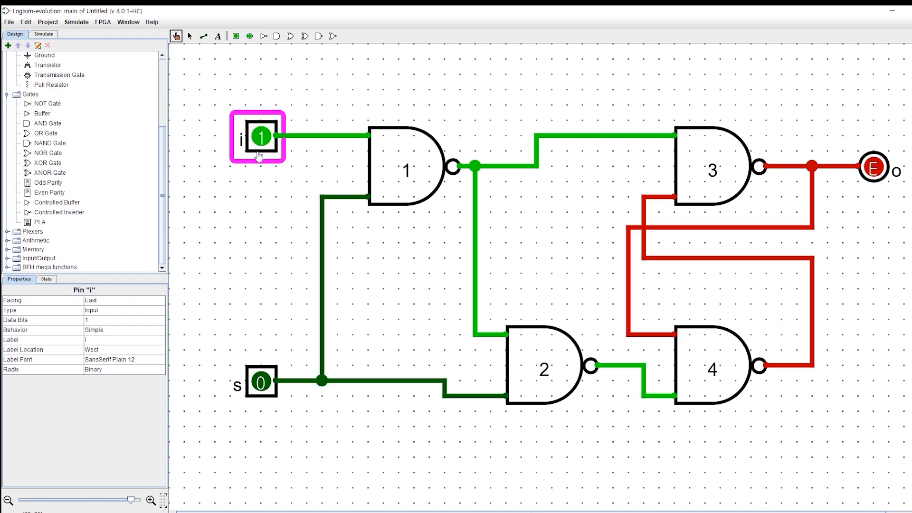
pyautogui.click(259, 394)
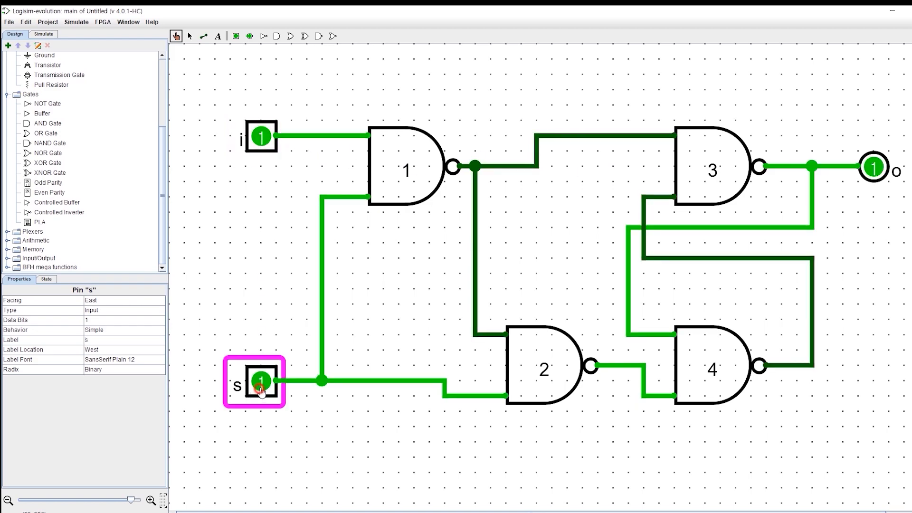
pyautogui.click(262, 142)
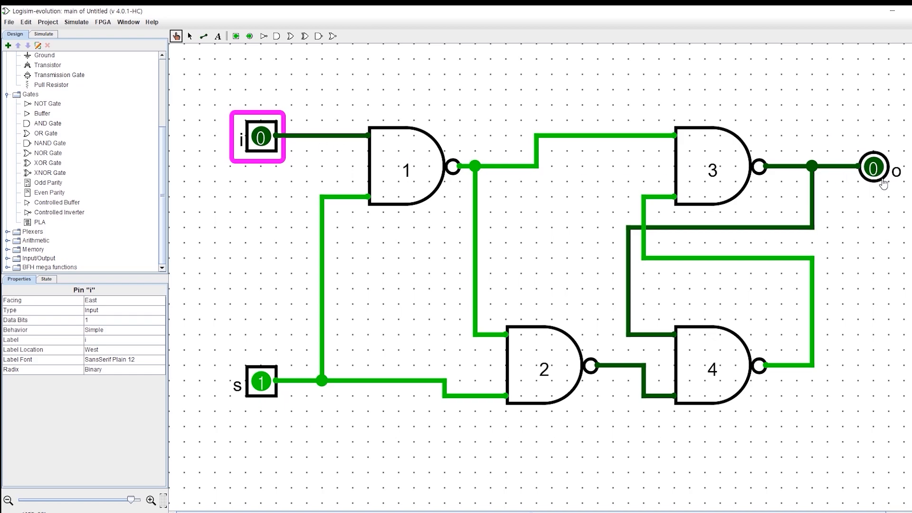
pyautogui.click(263, 143)
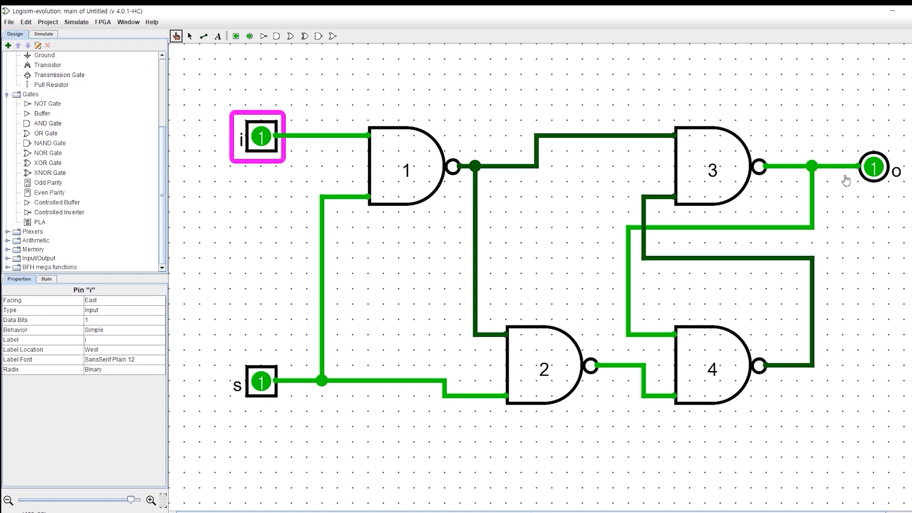
# Set pin s to 0 and toggle pin i repeatedly between 0 and 1, ending at 0, to test that the latch holds.
pyautogui.click(264, 386)
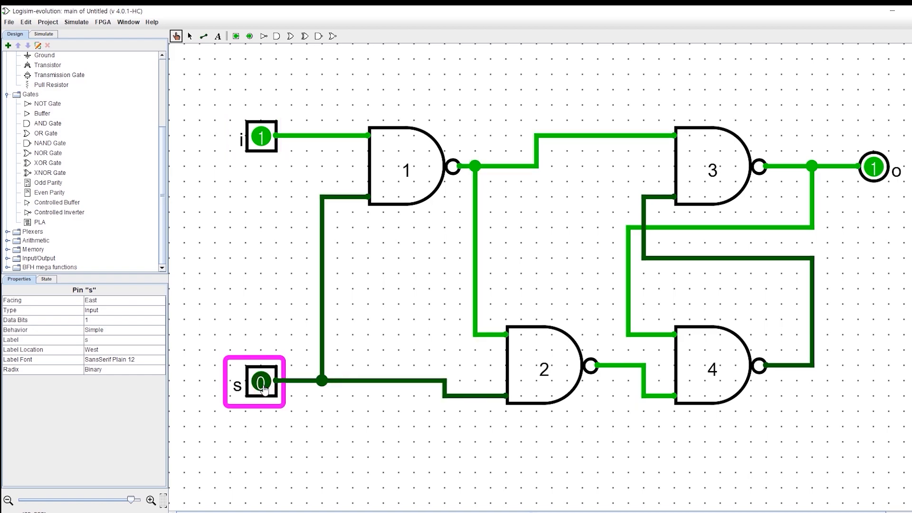
pyautogui.click(259, 141)
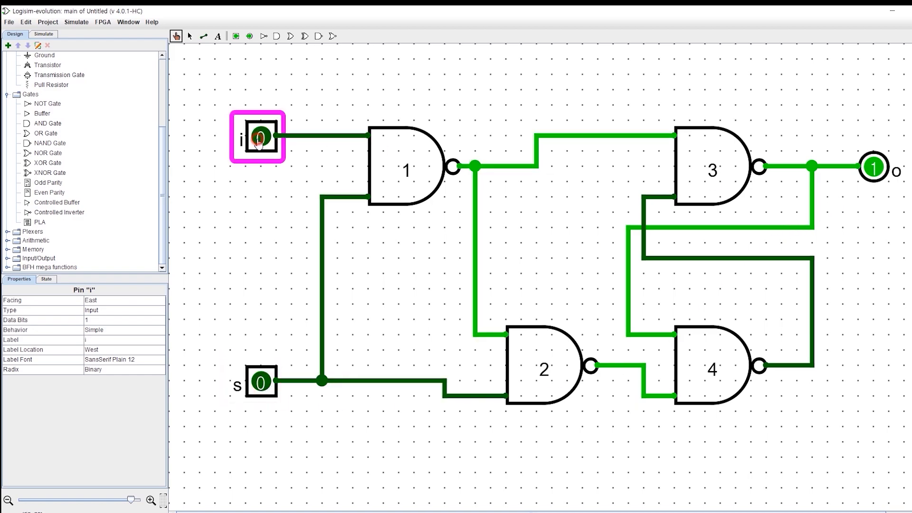
pyautogui.click(258, 139)
pyautogui.click(258, 140)
pyautogui.click(258, 140)
pyautogui.click(258, 140)
pyautogui.click(264, 143)
pyautogui.click(264, 142)
pyautogui.click(265, 142)
pyautogui.click(264, 142)
pyautogui.click(264, 143)
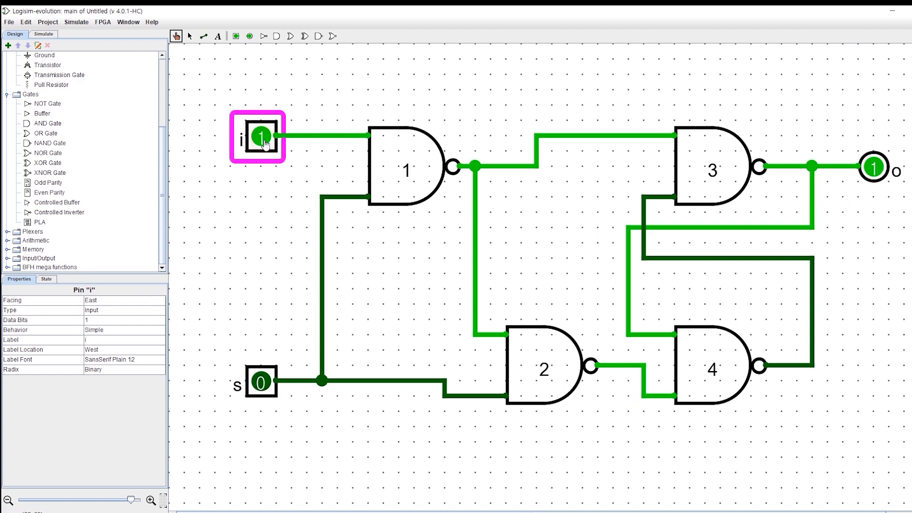
pyautogui.click(264, 142)
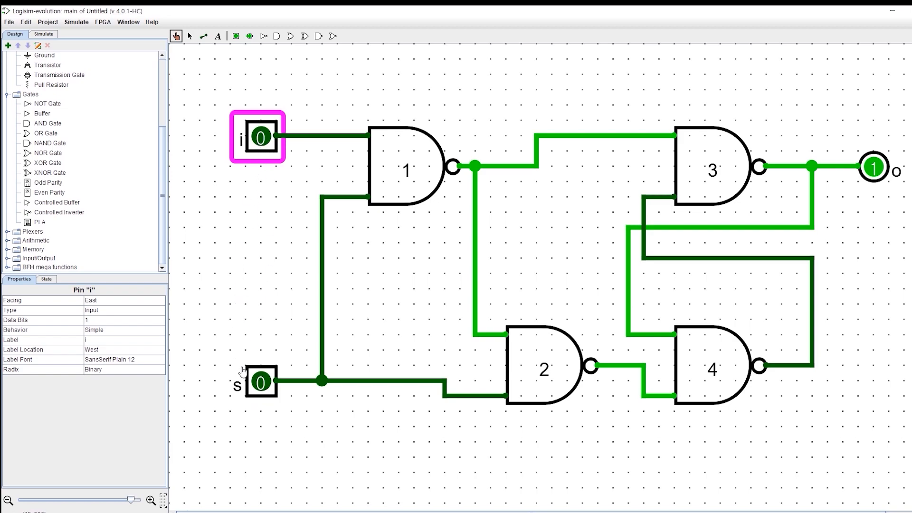
# Store a 0 by setting s to 1 and back to 0, and toggle pin i repeatedly, ending at 1.
pyautogui.click(264, 392)
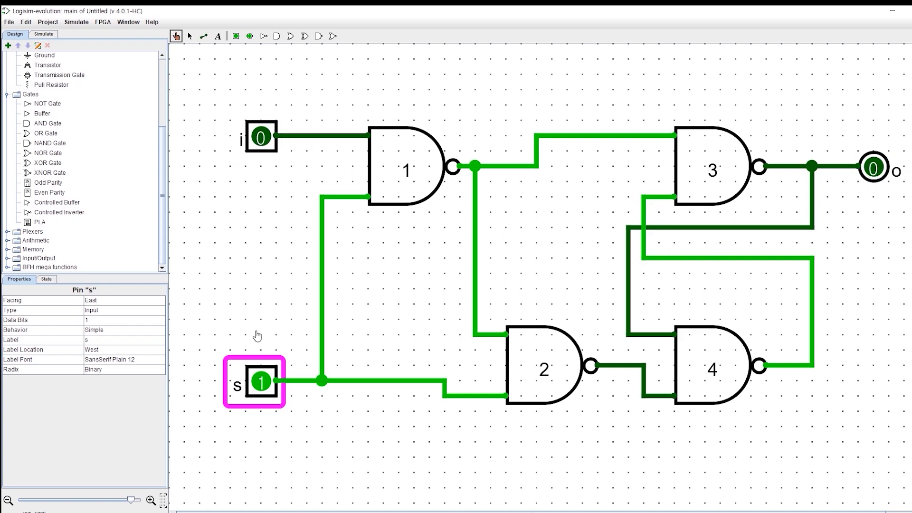
pyautogui.click(265, 387)
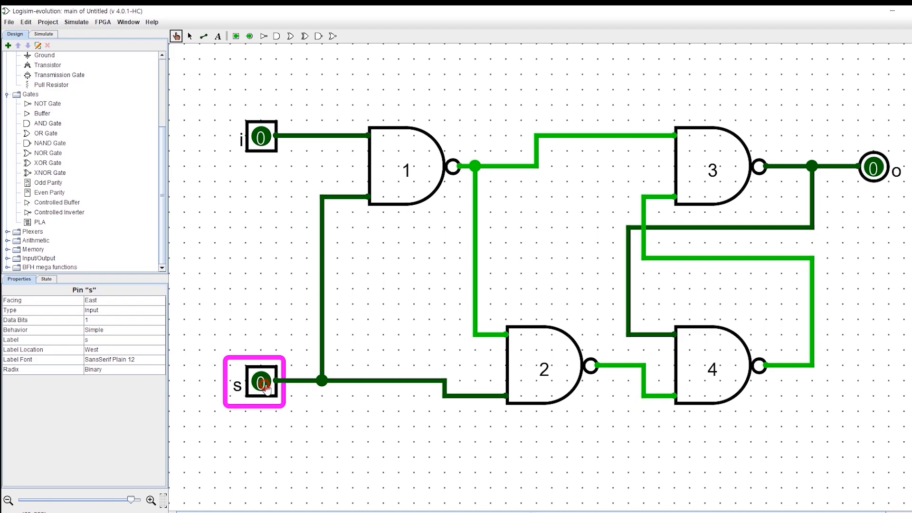
pyautogui.click(261, 141)
pyautogui.doubleClick(262, 142)
pyautogui.doubleClick(261, 142)
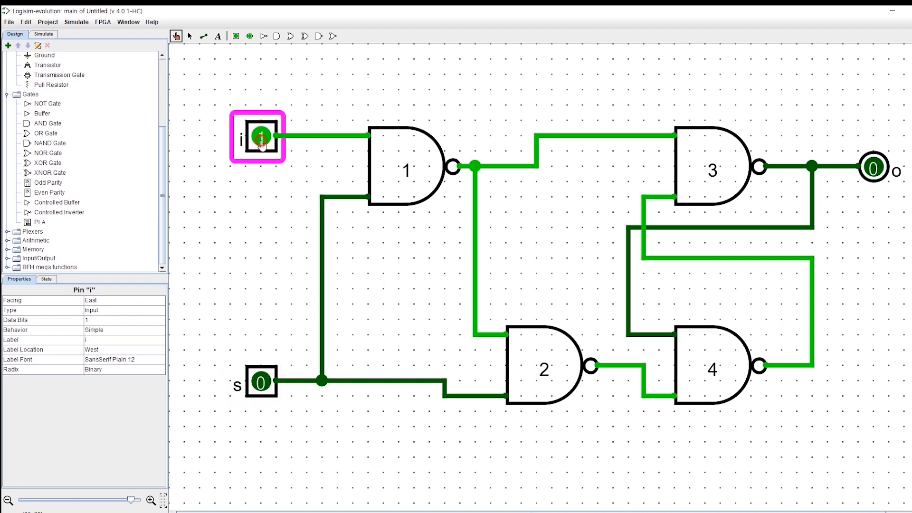
pyautogui.doubleClick(262, 142)
pyautogui.click(261, 142)
pyautogui.doubleClick(262, 141)
pyautogui.click(261, 142)
pyautogui.click(261, 141)
pyautogui.click(261, 141)
# Collapse the Wiring library and add a new circuit named "1M" to the project.
pyautogui.moveTo(159, 169); pyautogui.dragTo(159, 79)
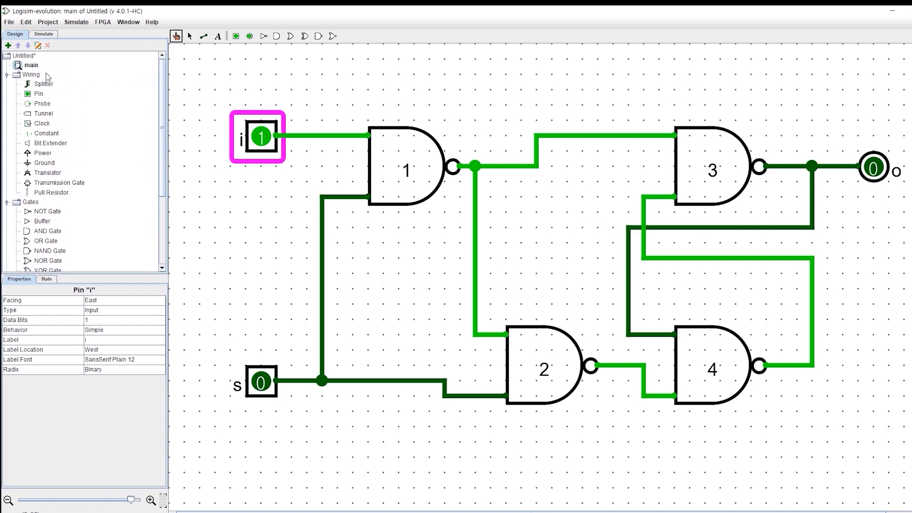
pyautogui.doubleClick(26, 74)
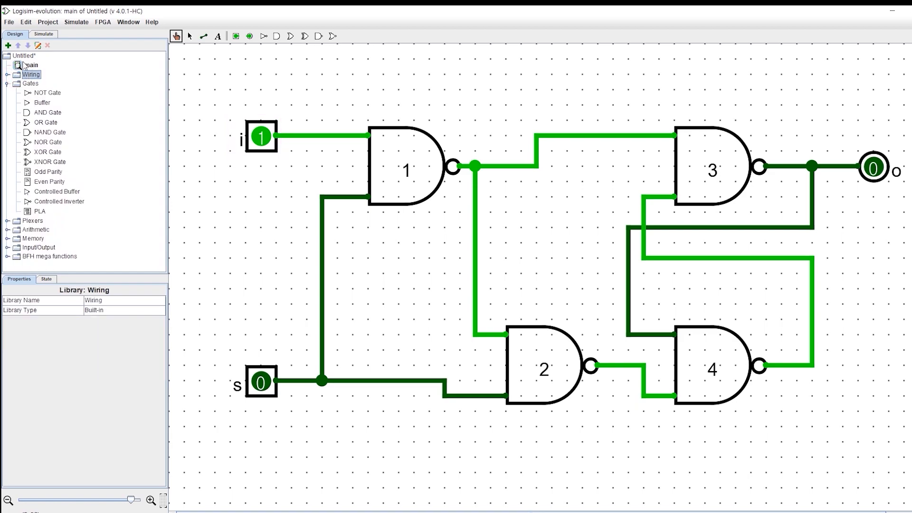
pyautogui.click(8, 45)
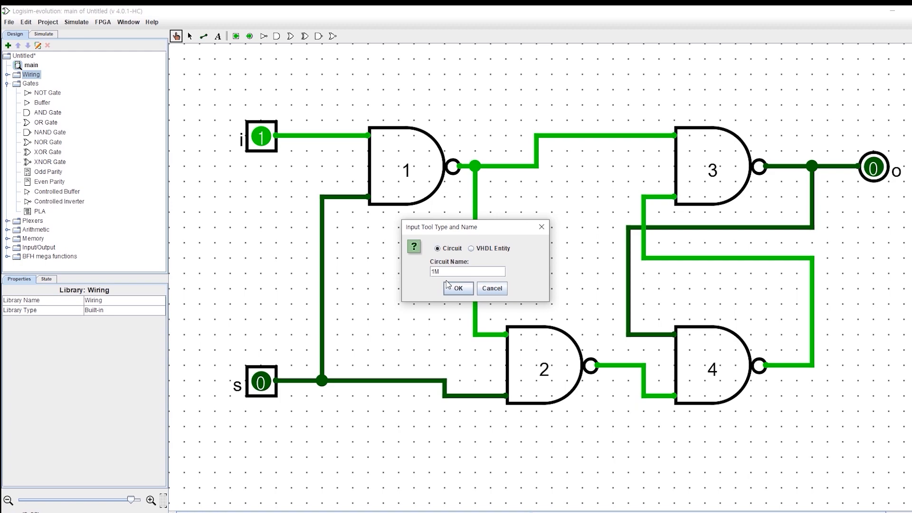
pyautogui.press('Return')
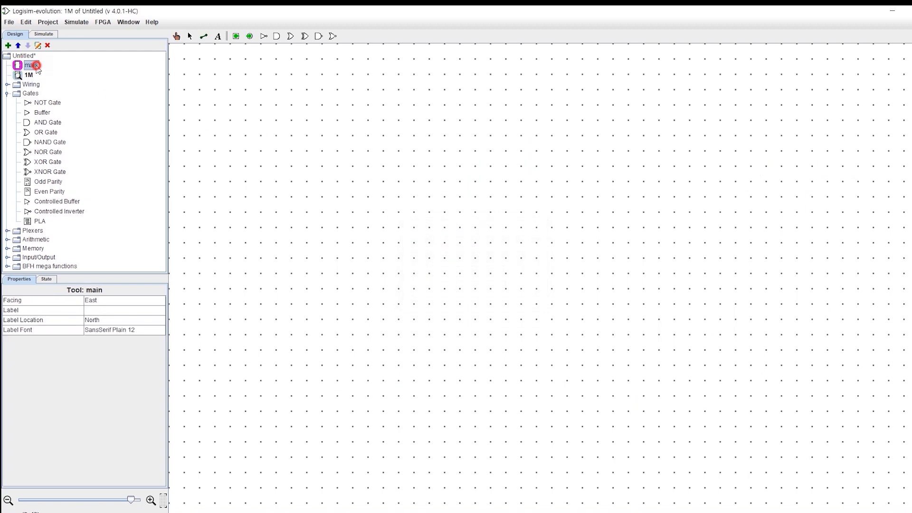
# Move the complete latch, including all gates, wires and pins, out of the main circuit into circuit 1M.
pyautogui.doubleClick(31, 65)
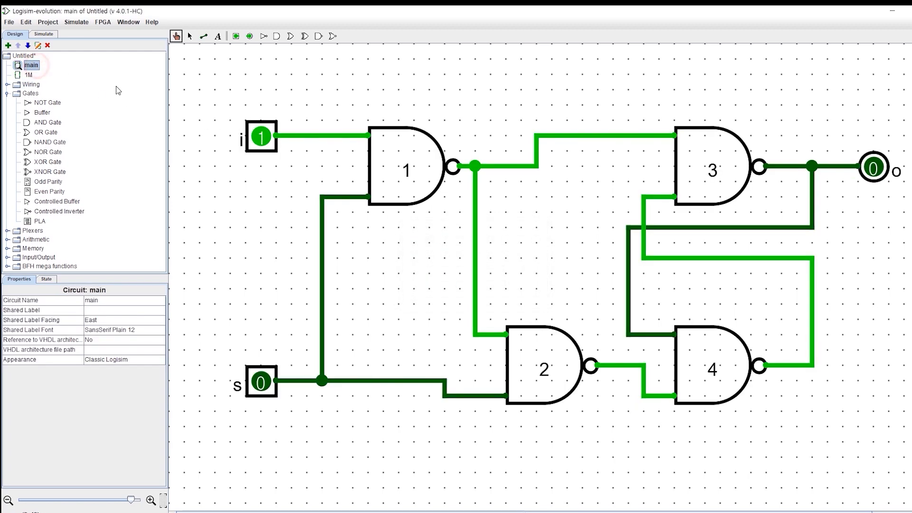
pyautogui.click(224, 71)
pyautogui.click(198, 67)
pyautogui.click(190, 37)
pyautogui.moveTo(185, 61); pyautogui.dragTo(910, 475)
pyautogui.scroll(-5, 877, 423)
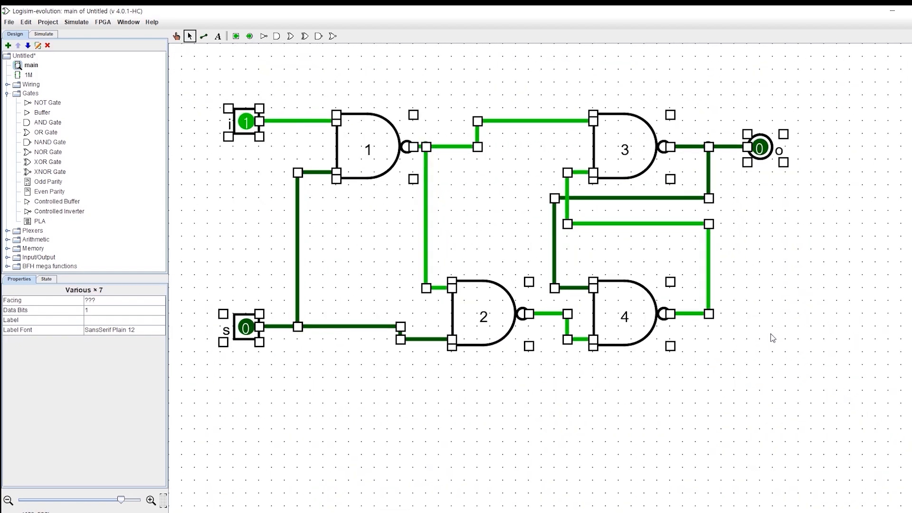
pyautogui.press('Delete')
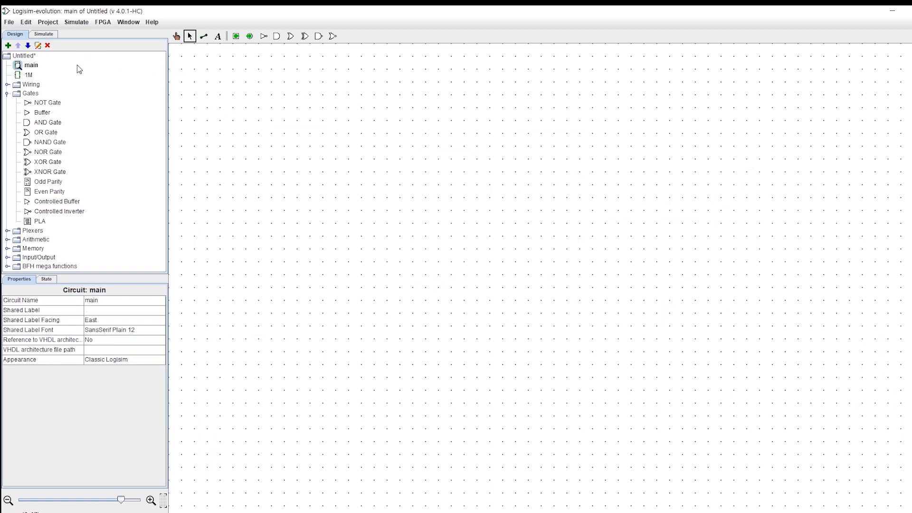
pyautogui.doubleClick(33, 77)
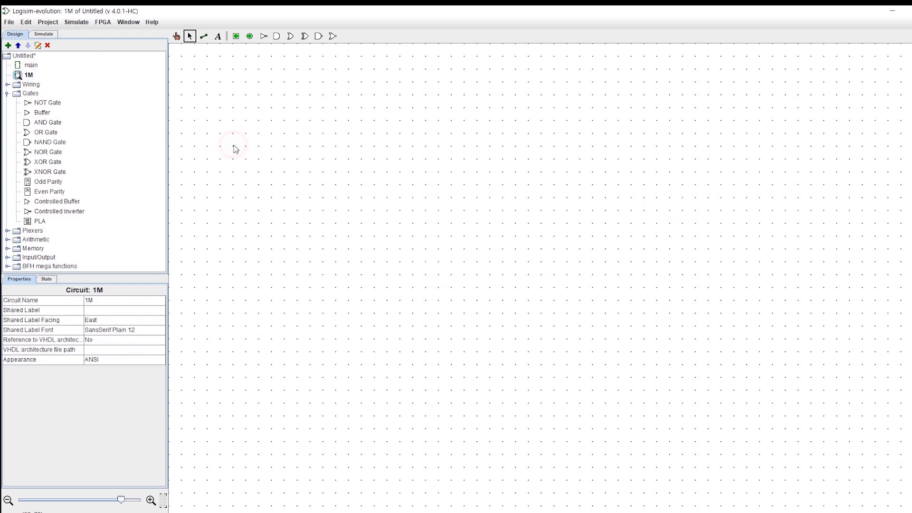
pyautogui.hotkey('ctrl', 'v')
pyautogui.click(604, 377)
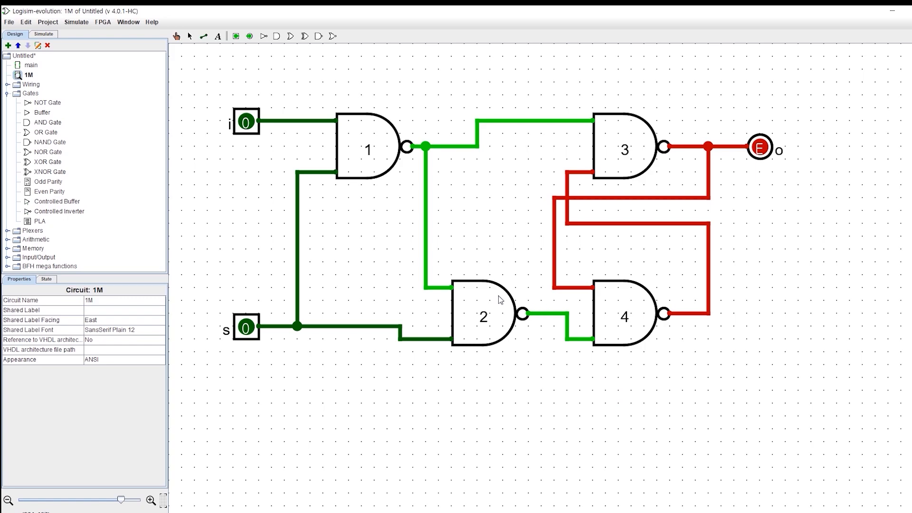
pyautogui.click(466, 319)
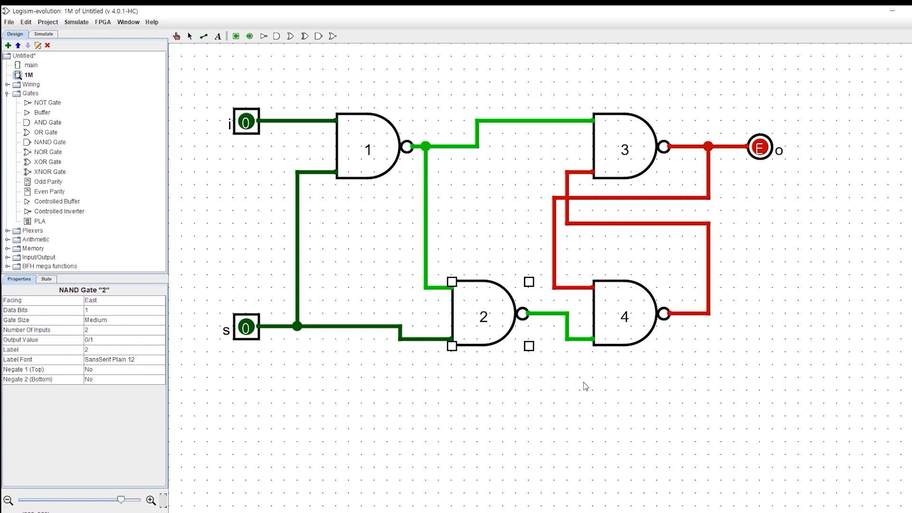
pyautogui.hotkey('ctrl', 's')
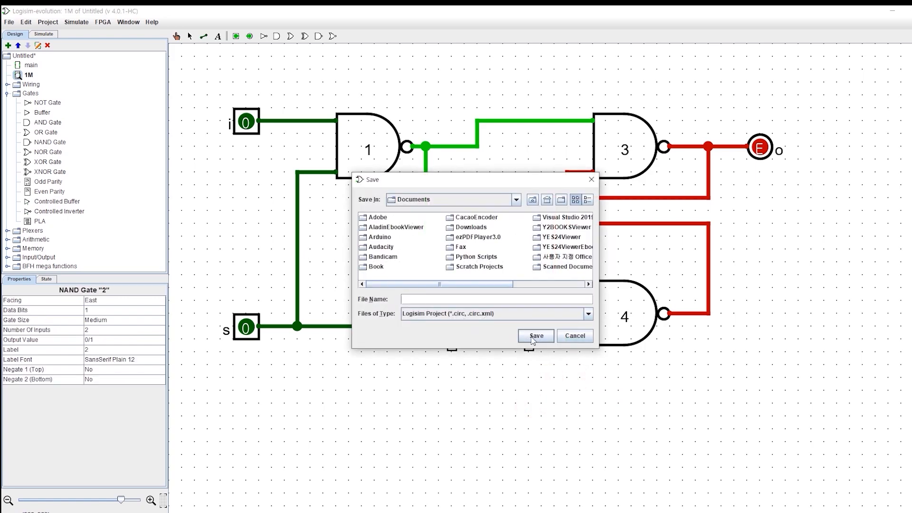
pyautogui.click(571, 337)
# Place an instance of the 1M subcircuit on the empty canvas of the main circuit.
pyautogui.doubleClick(31, 65)
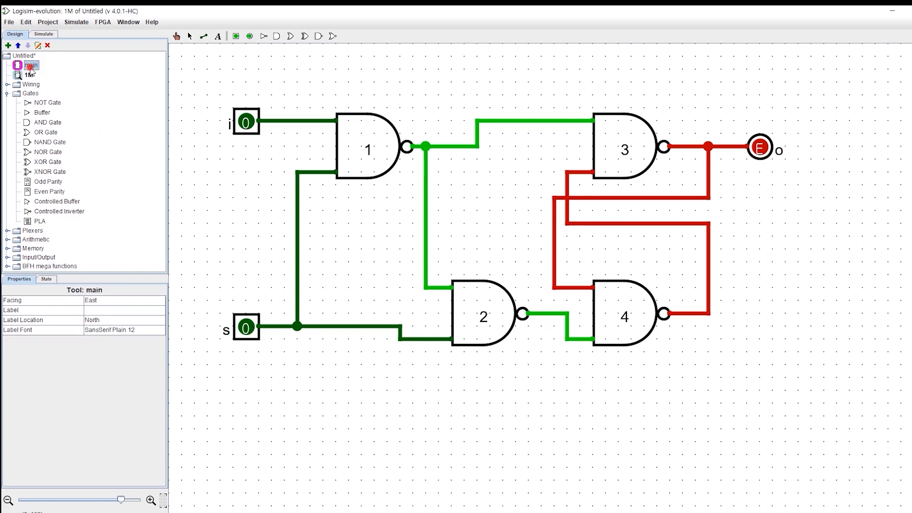
pyautogui.click(29, 76)
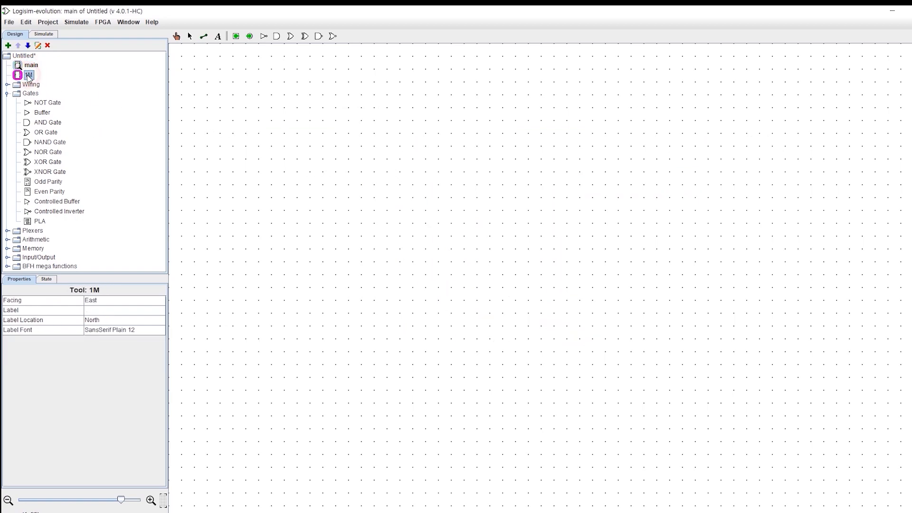
pyautogui.click(450, 173)
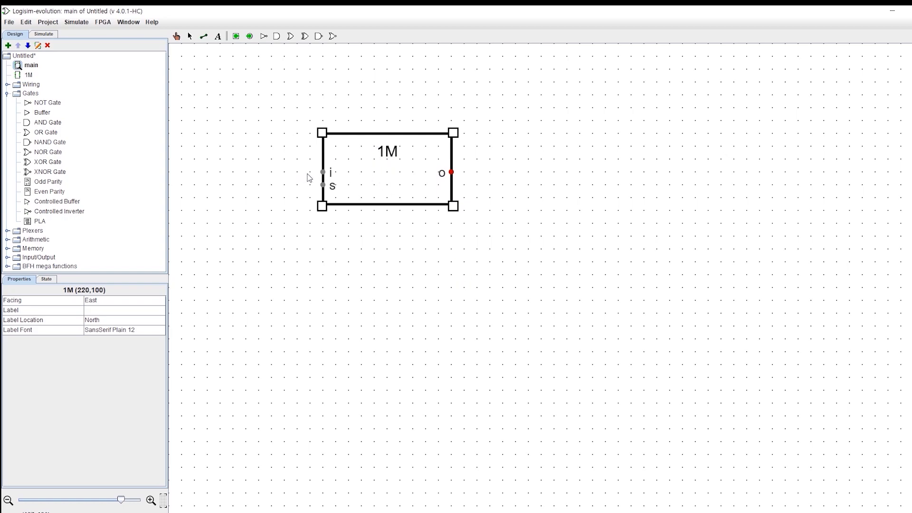
# Extend separate wires from the 1M block's i and s inputs and attach an input pin to each.
pyautogui.moveTo(319, 174); pyautogui.dragTo(257, 210)
pyautogui.moveTo(270, 172); pyautogui.dragTo(259, 175)
pyautogui.click(236, 36)
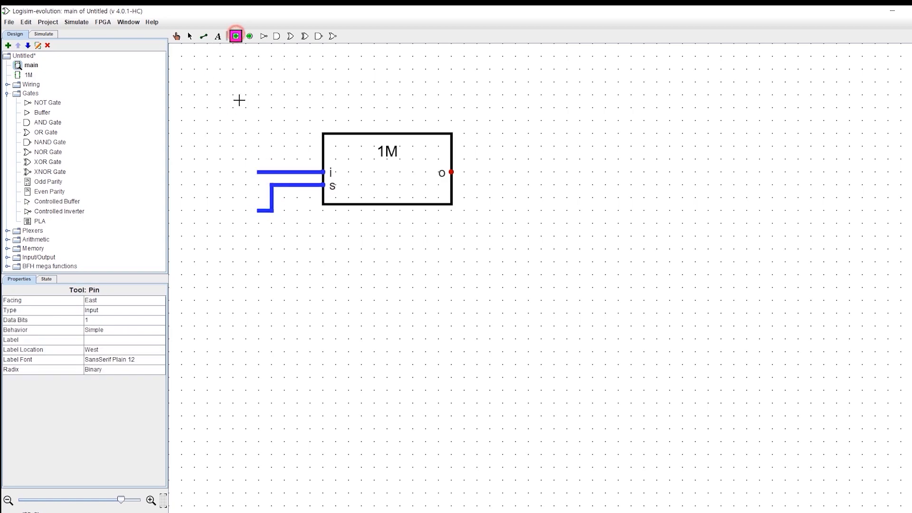
pyautogui.click(246, 173)
pyautogui.click(236, 36)
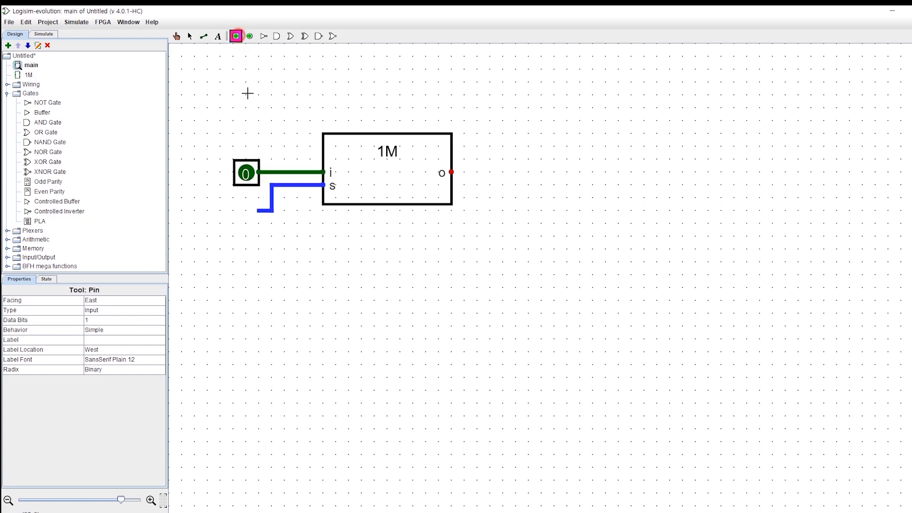
pyautogui.click(246, 212)
# Place an output pin beside the 1M block and wire it to the block's o output.
pyautogui.click(250, 36)
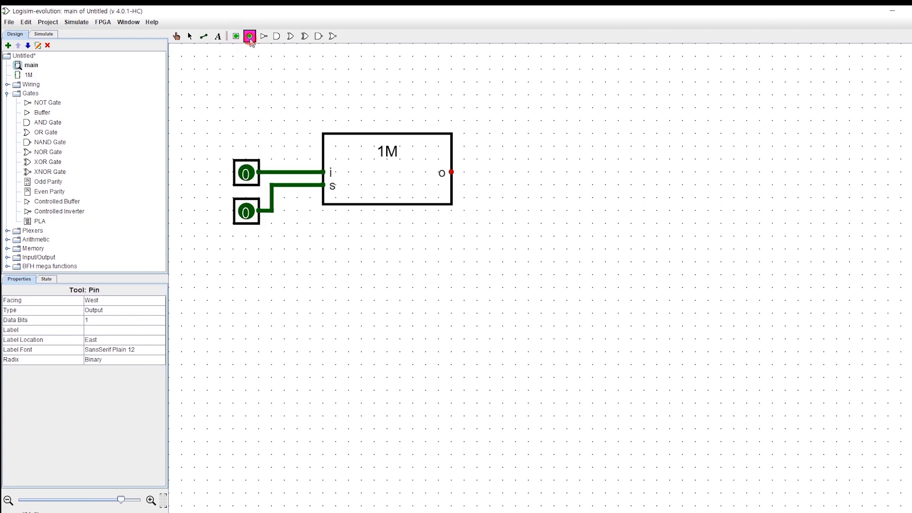
pyautogui.click(489, 172)
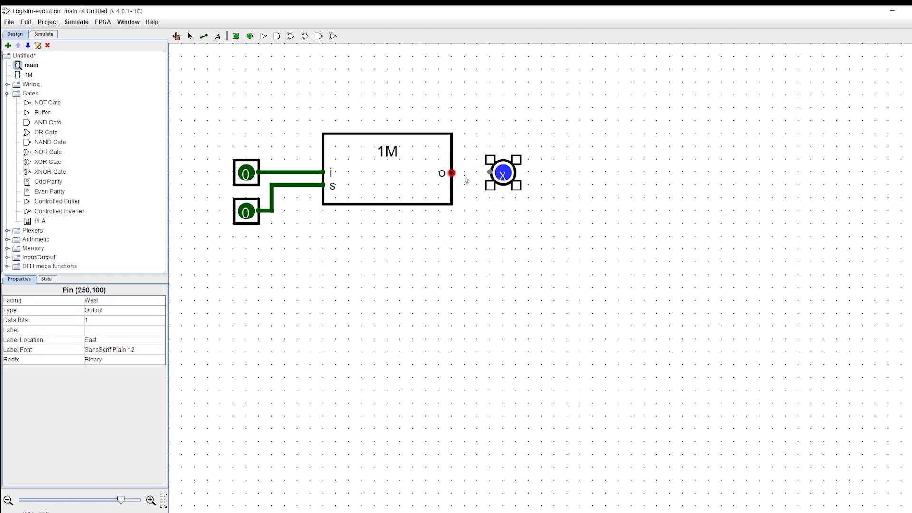
pyautogui.moveTo(452, 172); pyautogui.dragTo(489, 172)
# Open circuit 1M and delete its output pin o and its input pins s and i.
pyautogui.doubleClick(29, 75)
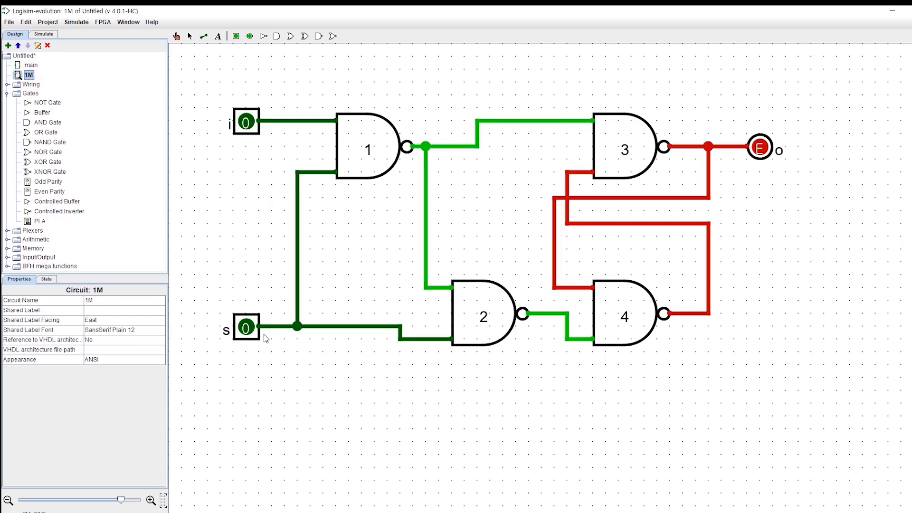
pyautogui.click(247, 335)
pyautogui.click(246, 123)
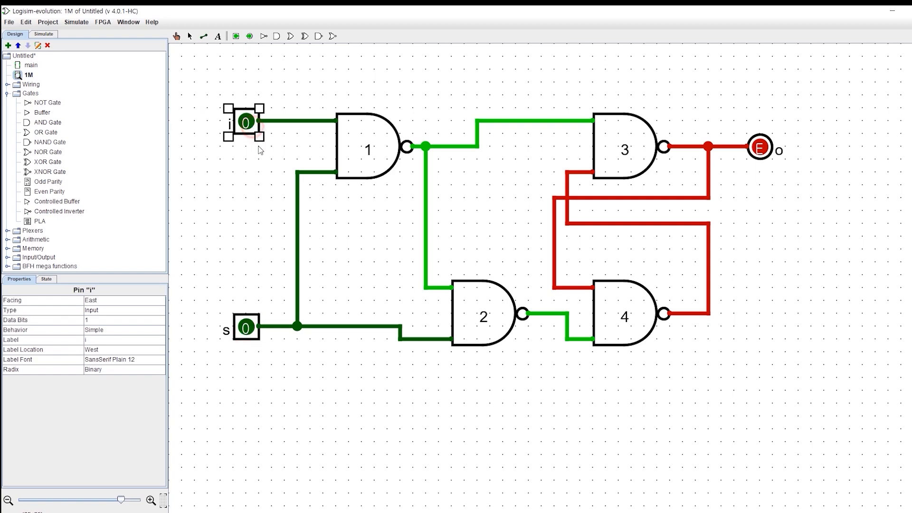
pyautogui.click(247, 333)
pyautogui.click(246, 122)
pyautogui.click(762, 160)
pyautogui.press('Delete')
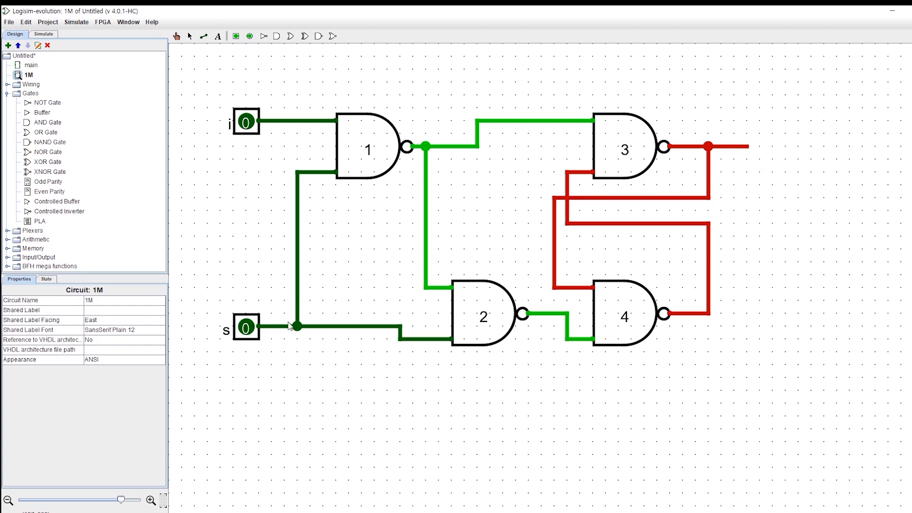
pyautogui.click(245, 327)
pyautogui.press('Delete')
pyautogui.click(245, 123)
pyautogui.press('Delete')
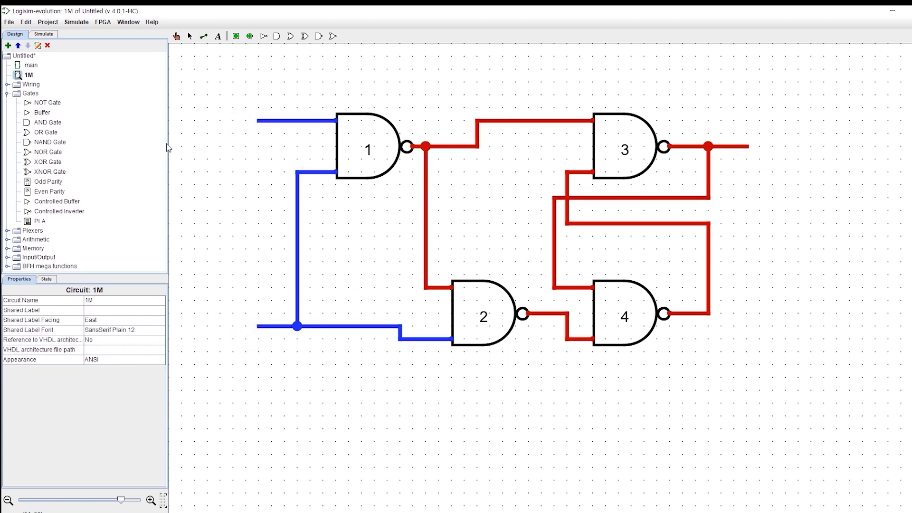
# Undo the pin deletions in circuit 1M and return to the main circuit.
pyautogui.hotkey('ctrl', 'z')
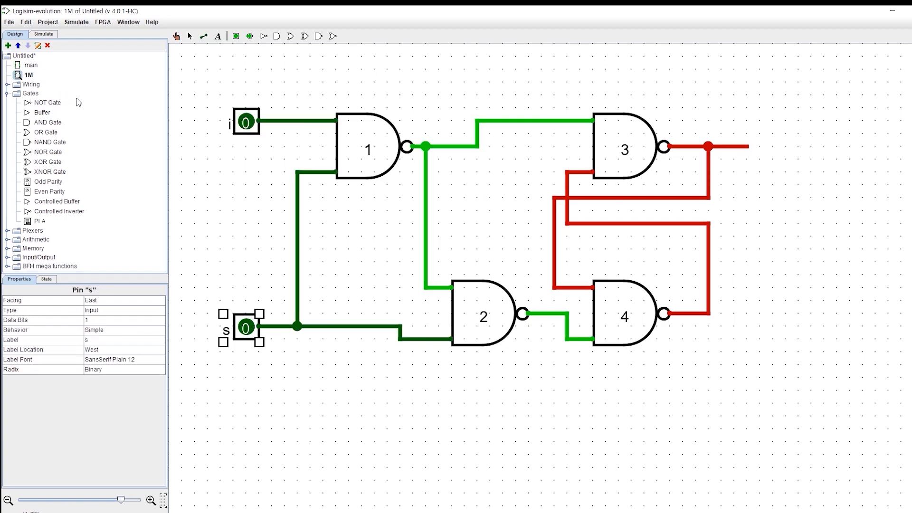
pyautogui.hotkey('ctrl', 'z')
pyautogui.doubleClick(30, 65)
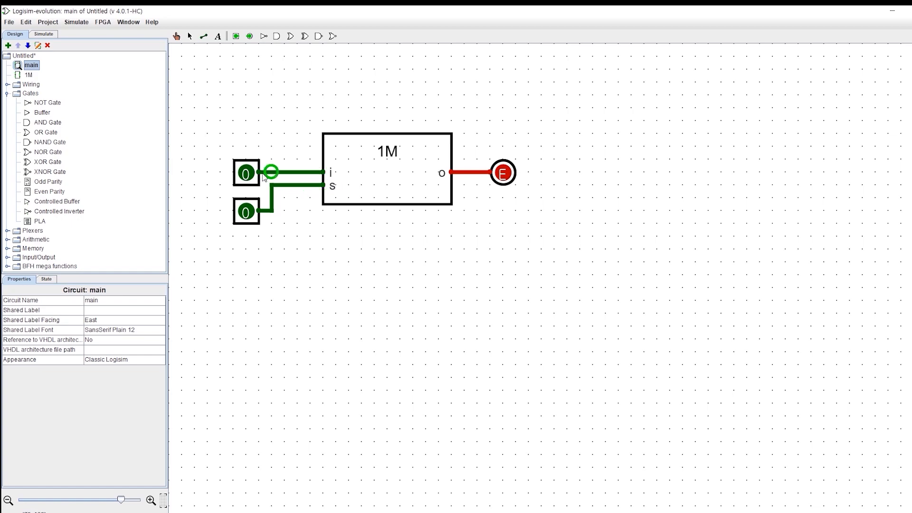
# Inspect the internal design of circuit 1M and compare it with its block in the main circuit.
pyautogui.click(30, 77)
pyautogui.doubleClick(30, 77)
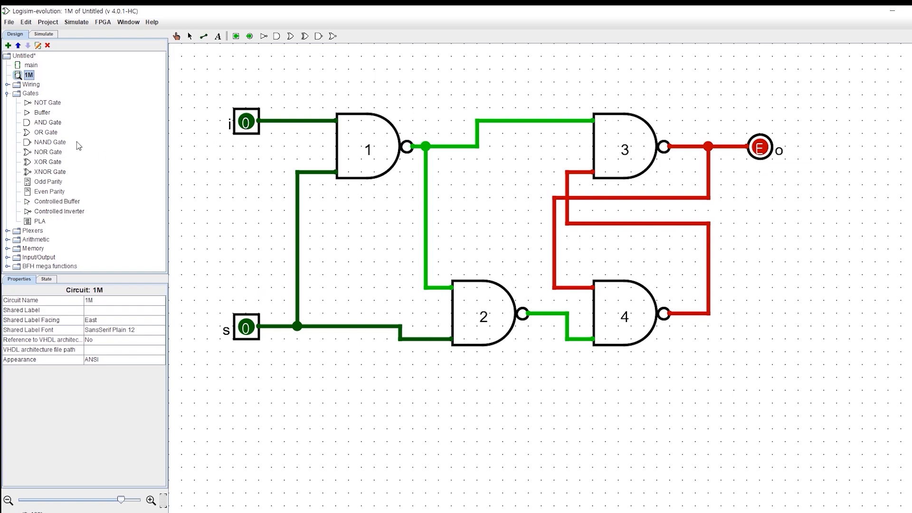
pyautogui.doubleClick(28, 66)
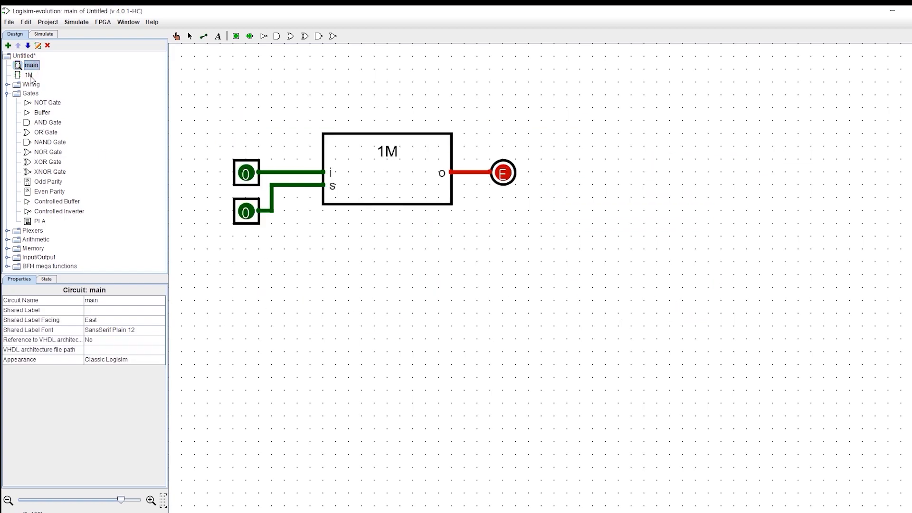
# Open circuit 1M's appearance for editing and draw a new, larger rectangle beside its default block symbol.
pyautogui.click(29, 76)
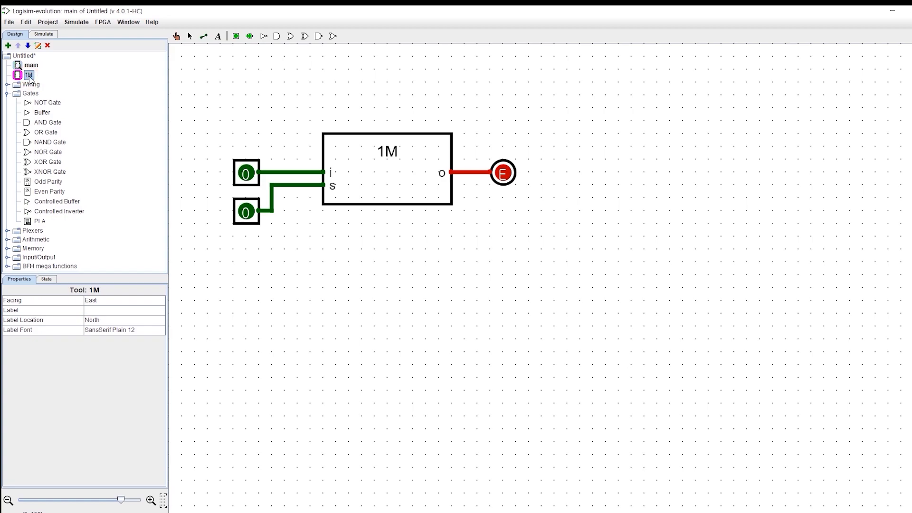
pyautogui.rightClick(30, 76)
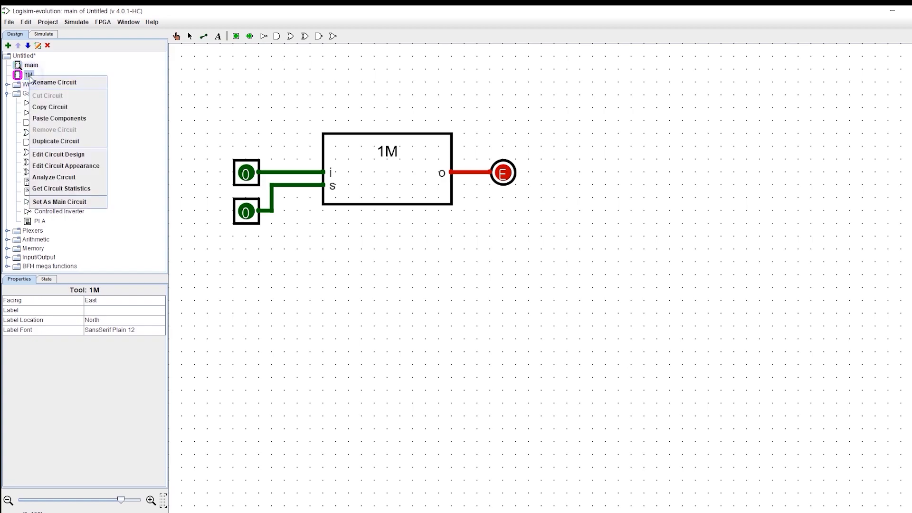
pyautogui.click(67, 169)
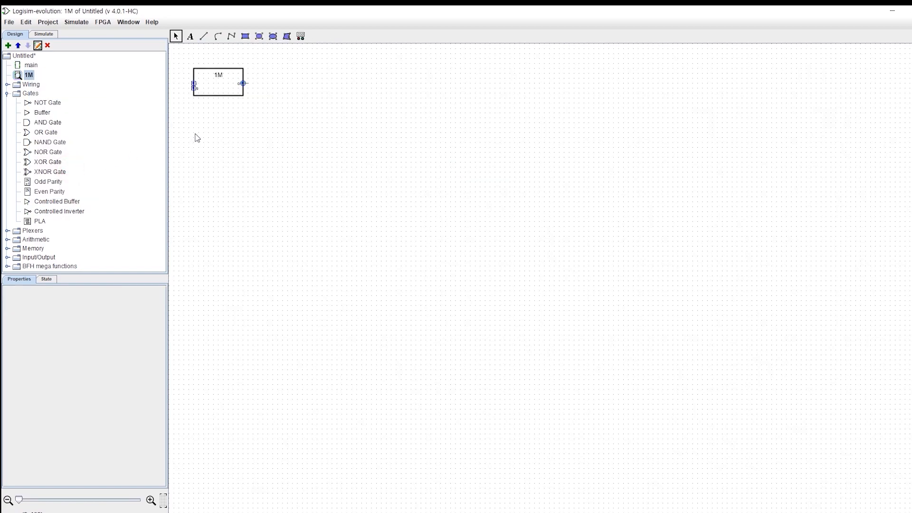
pyautogui.click(248, 140)
pyautogui.click(216, 85)
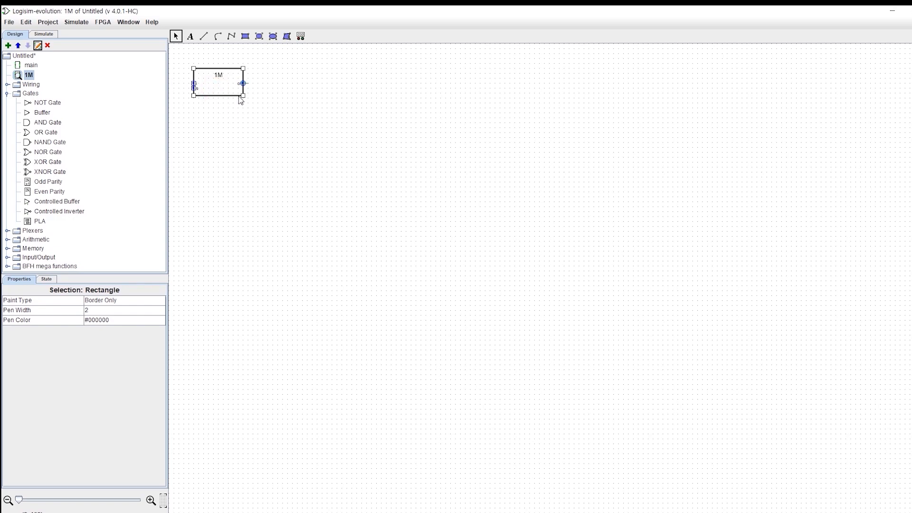
pyautogui.click(245, 36)
pyautogui.moveTo(309, 86); pyautogui.dragTo(392, 132)
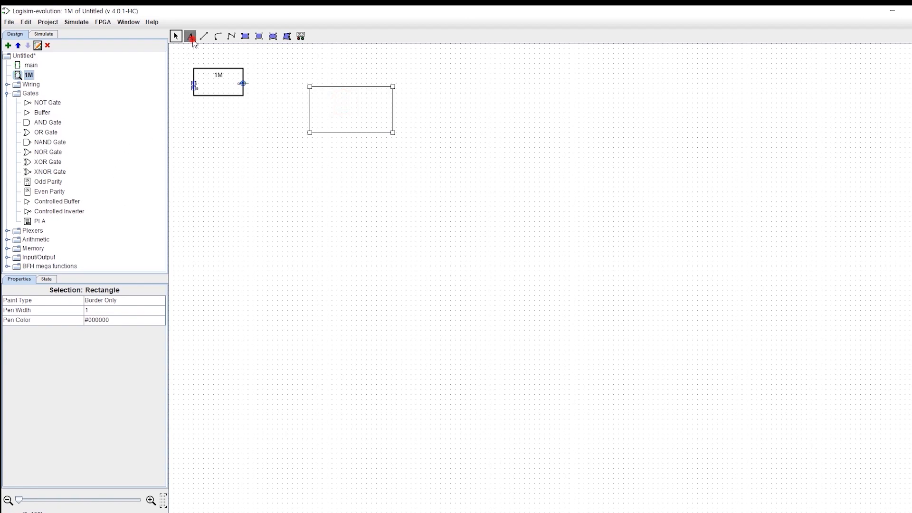
# Add the text "1bit Memory" inside the new rectangle and center it near the upper edge.
pyautogui.click(190, 36)
pyautogui.click(335, 94)
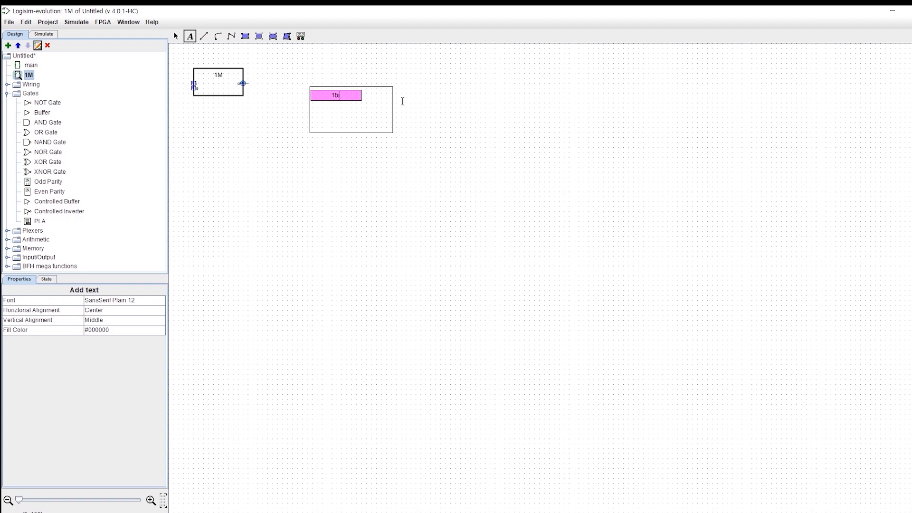
pyautogui.write('1bit Memory')
pyautogui.click(175, 36)
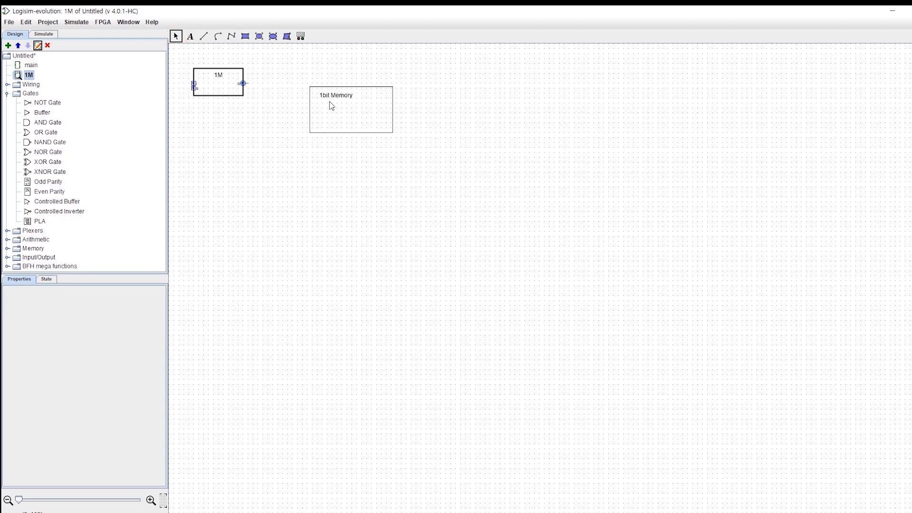
pyautogui.moveTo(333, 96); pyautogui.dragTo(345, 105)
pyautogui.scroll(5, 346, 105)
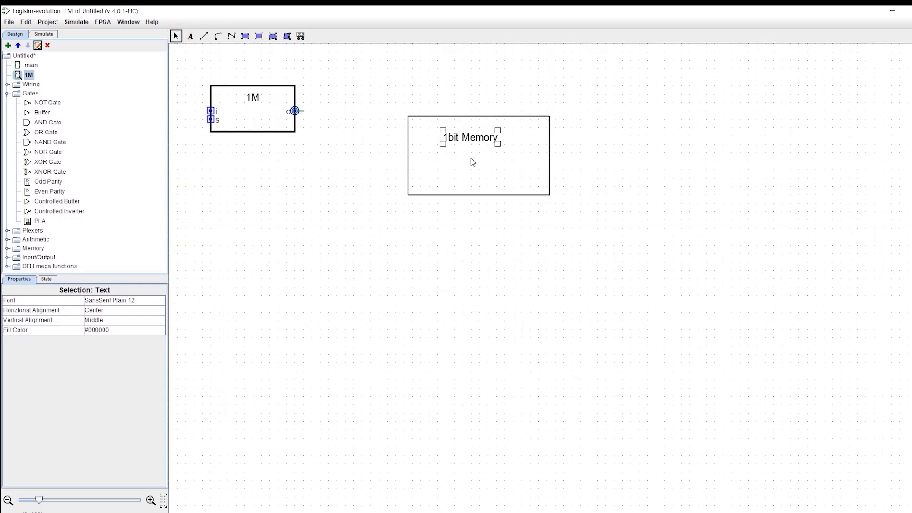
pyautogui.click(518, 161)
pyautogui.moveTo(524, 162); pyautogui.dragTo(535, 157)
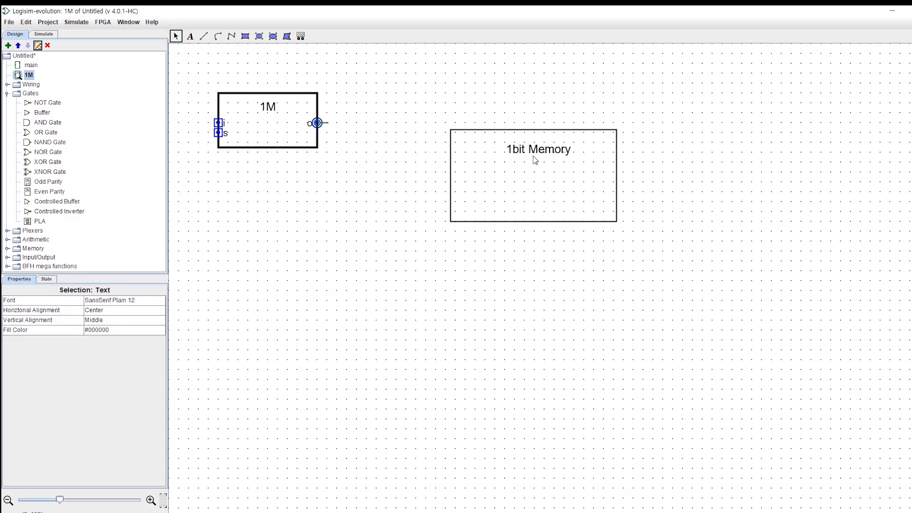
# Move ports i and s to the new rectangle's left edge, adjusting the rectangle so that edge lines up with them.
pyautogui.moveTo(218, 124); pyautogui.dragTo(454, 172)
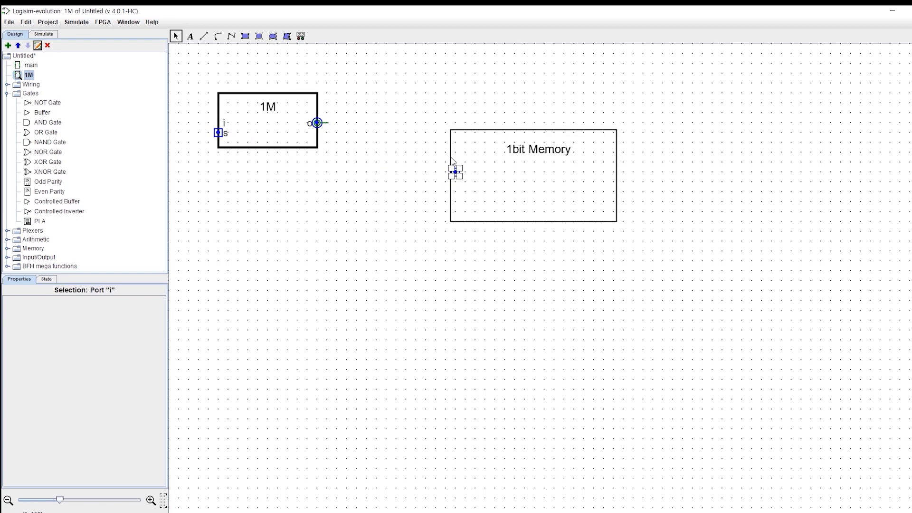
pyautogui.click(451, 154)
pyautogui.moveTo(452, 134); pyautogui.dragTo(456, 135)
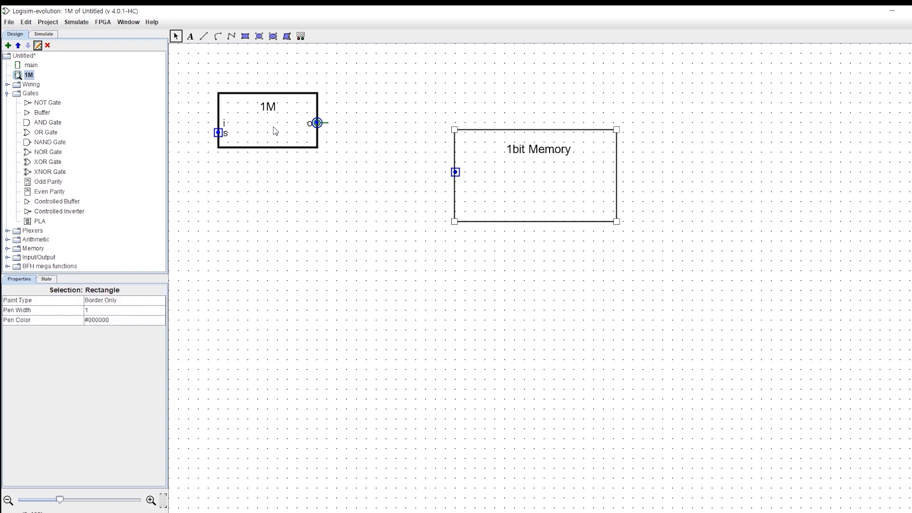
pyautogui.moveTo(219, 134); pyautogui.dragTo(454, 192)
# Move the s and i labels from the old symbol to just inside the new rectangle, beside their matching ports.
pyautogui.click(230, 137)
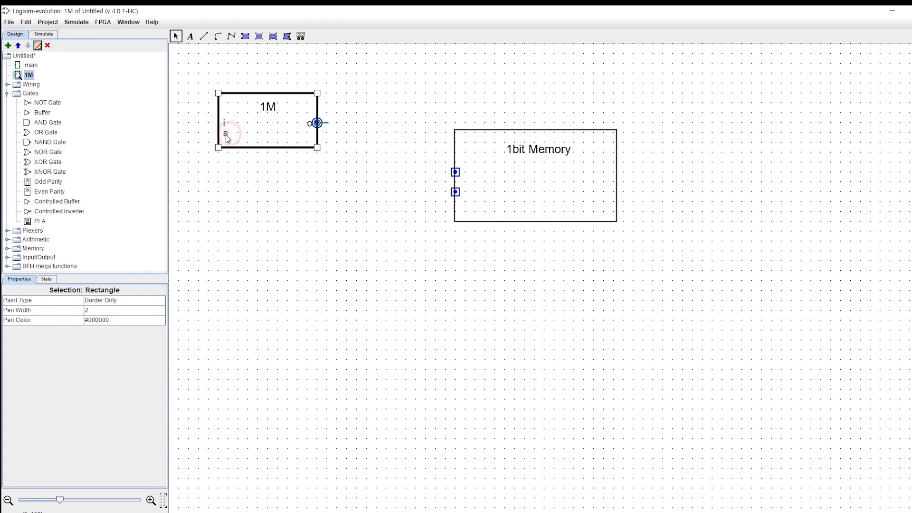
pyautogui.click(227, 137)
pyautogui.moveTo(228, 139); pyautogui.dragTo(468, 197)
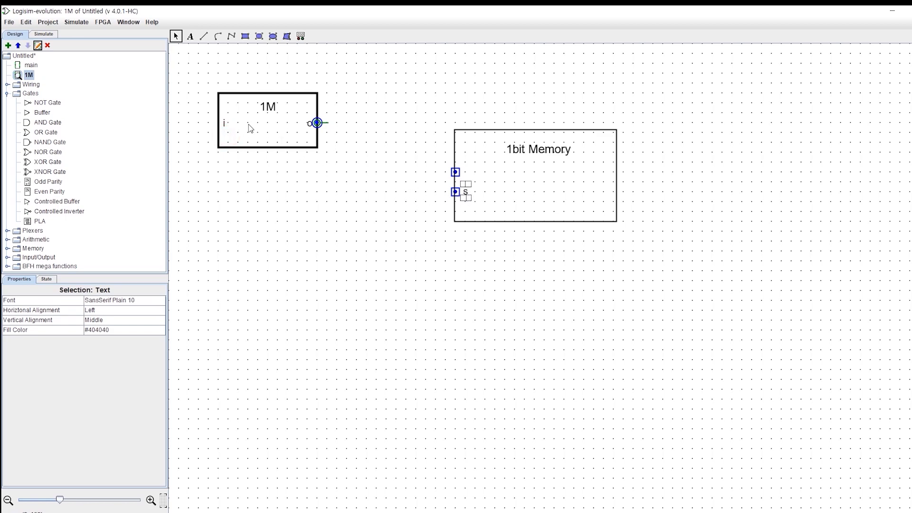
pyautogui.moveTo(227, 127); pyautogui.dragTo(373, 157)
pyautogui.moveTo(467, 177); pyautogui.dragTo(467, 177)
# Move the o label, port o and the anchor to the new rectangle's right side, resizing the rectangle to meet the port.
pyautogui.moveTo(310, 124); pyautogui.dragTo(607, 184)
pyautogui.moveTo(605, 184); pyautogui.dragTo(605, 184)
pyautogui.moveTo(316, 122); pyautogui.dragTo(613, 183)
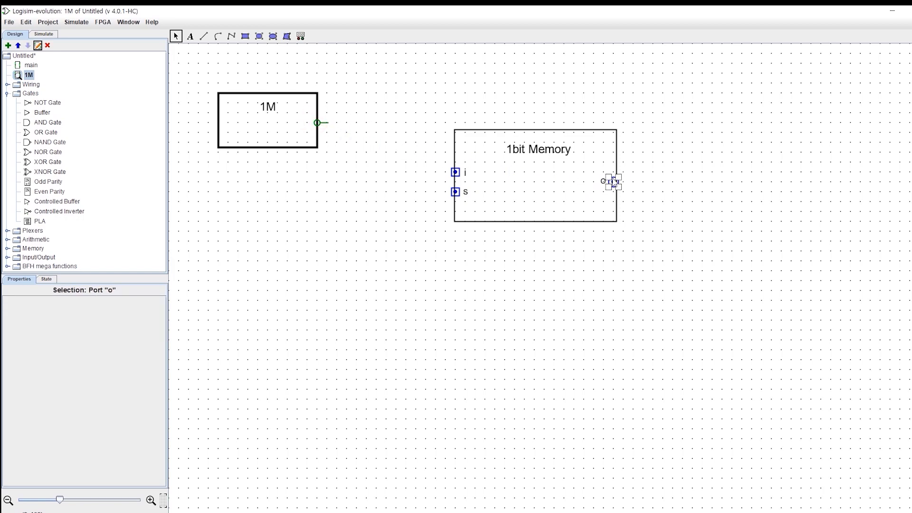
pyautogui.click(615, 145)
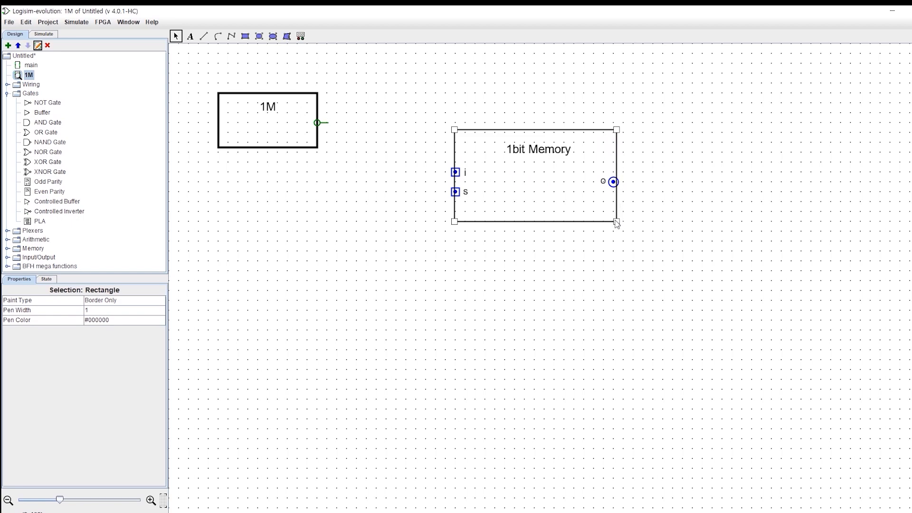
pyautogui.moveTo(616, 222); pyautogui.dragTo(613, 220)
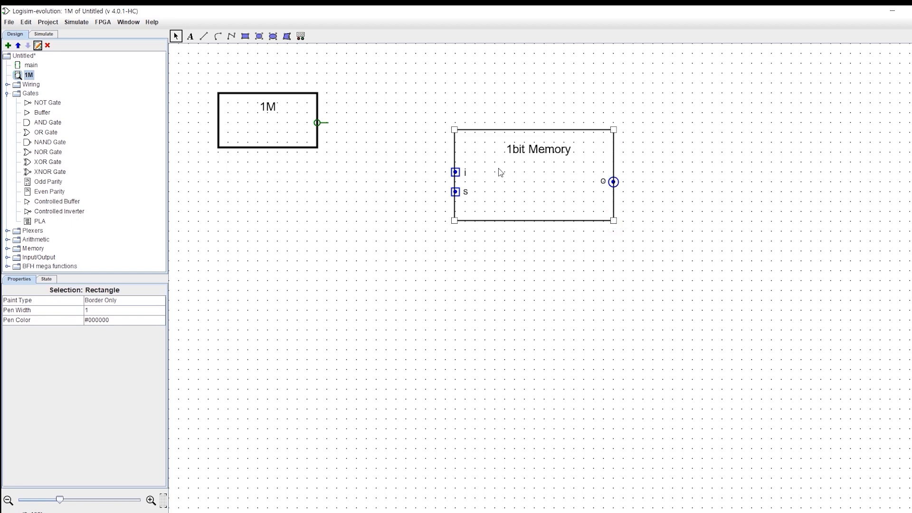
pyautogui.moveTo(318, 124); pyautogui.dragTo(616, 184)
pyautogui.click(662, 194)
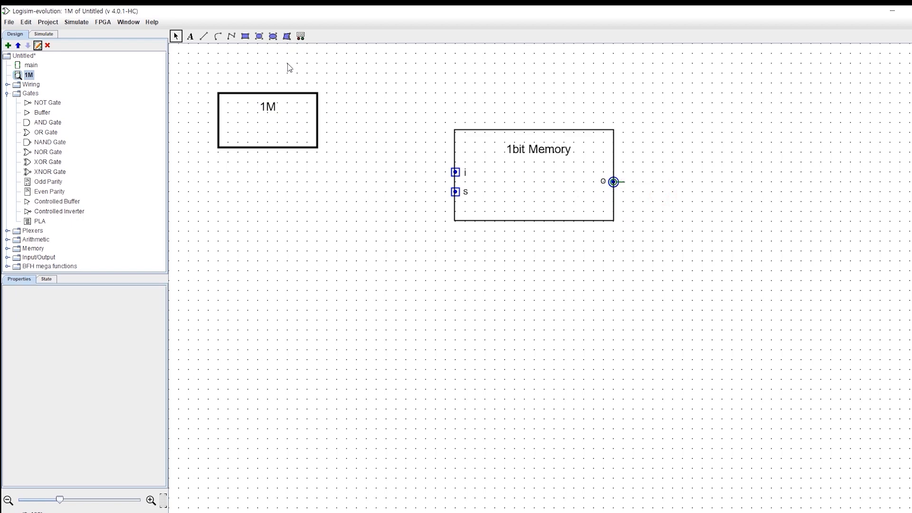
# Delete the old symbol's rectangle and its 1M text.
pyautogui.click(258, 128)
pyautogui.press('Delete')
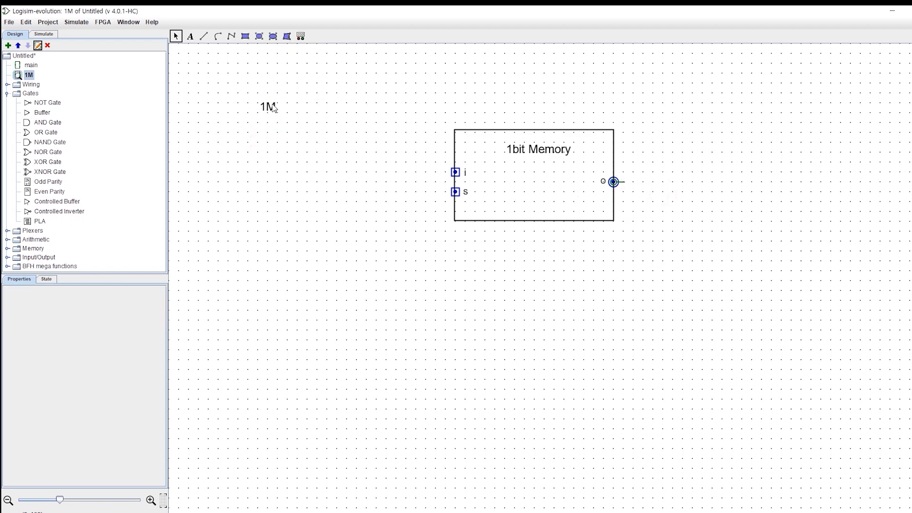
pyautogui.click(274, 109)
pyautogui.press('Delete')
# Center the "1bit Memory" text between the ports and reduce the rectangle's height from above and below to fit.
pyautogui.click(540, 151)
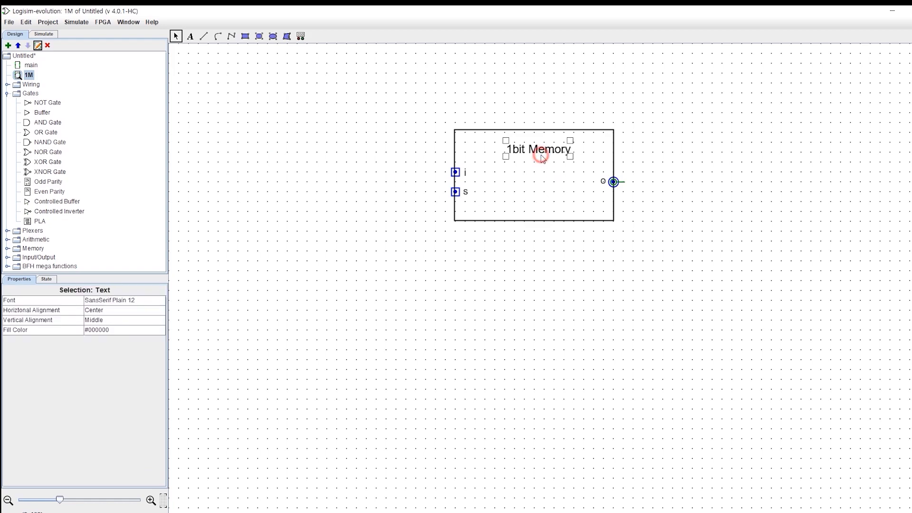
pyautogui.moveTo(539, 151); pyautogui.dragTo(536, 180)
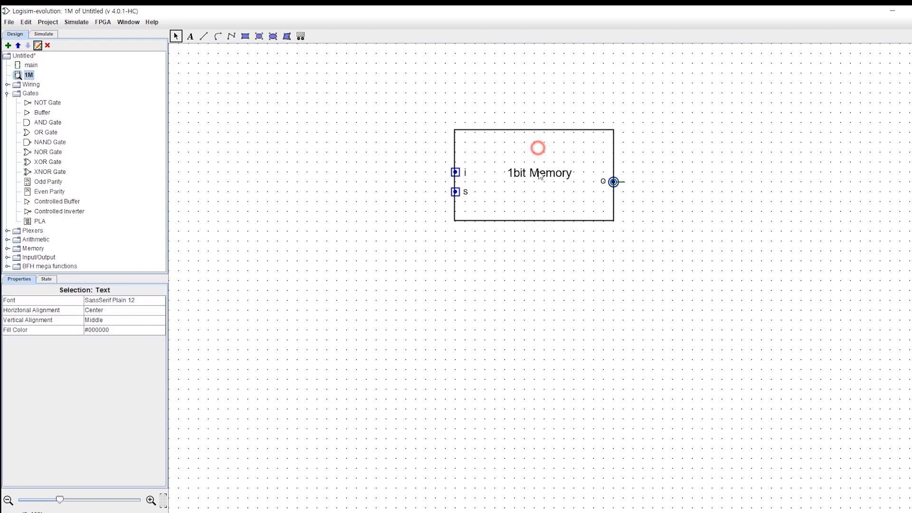
pyautogui.click(534, 130)
pyautogui.moveTo(615, 132); pyautogui.dragTo(615, 155)
pyautogui.moveTo(614, 222); pyautogui.dragTo(614, 206)
pyautogui.click(668, 200)
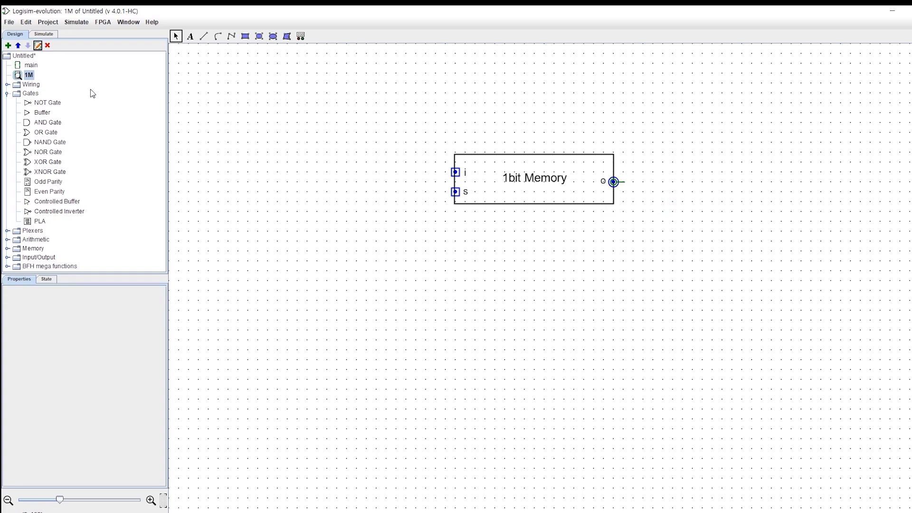
# Return to the main circuit, delete everything in it and place a fresh 1M block.
pyautogui.doubleClick(27, 67)
pyautogui.moveTo(627, 325); pyautogui.dragTo(189, 86)
pyautogui.press('Delete')
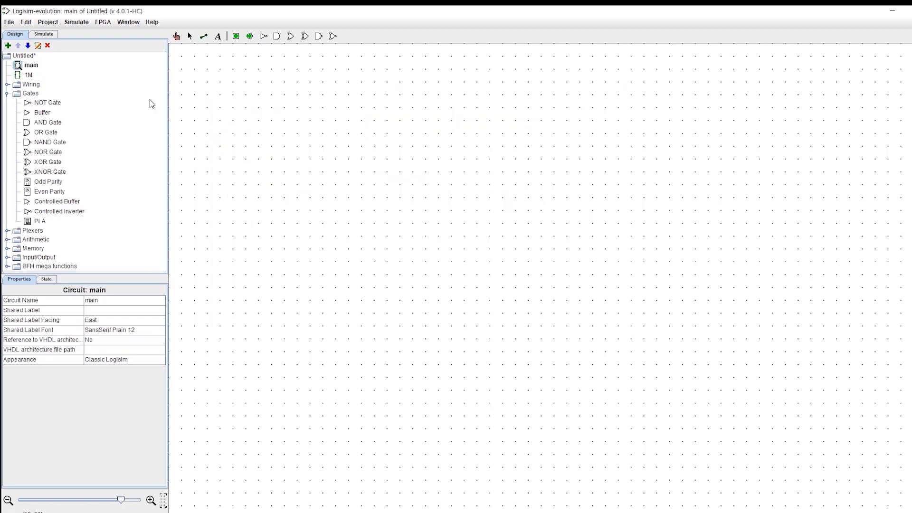
pyautogui.click(29, 76)
pyautogui.click(540, 171)
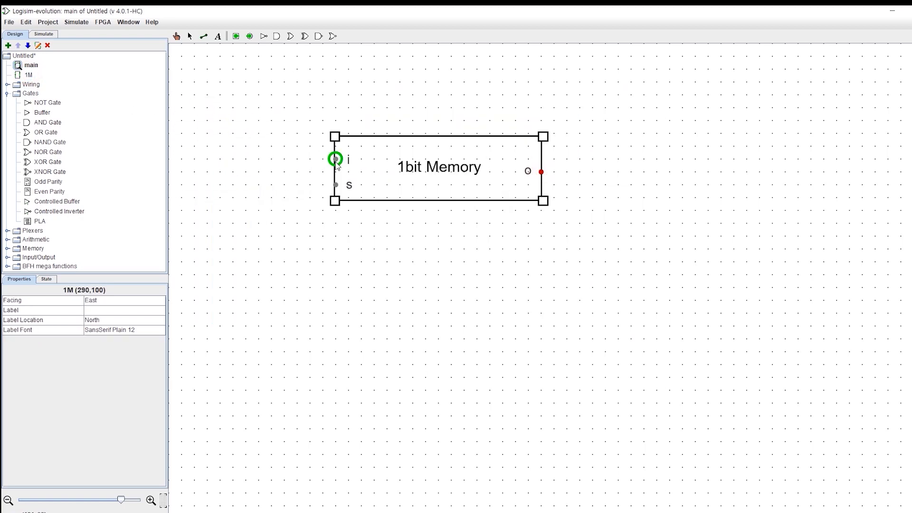
# Extend wires from the block's i and s inputs and attach an input pin to each.
pyautogui.moveTo(336, 159); pyautogui.dragTo(296, 185)
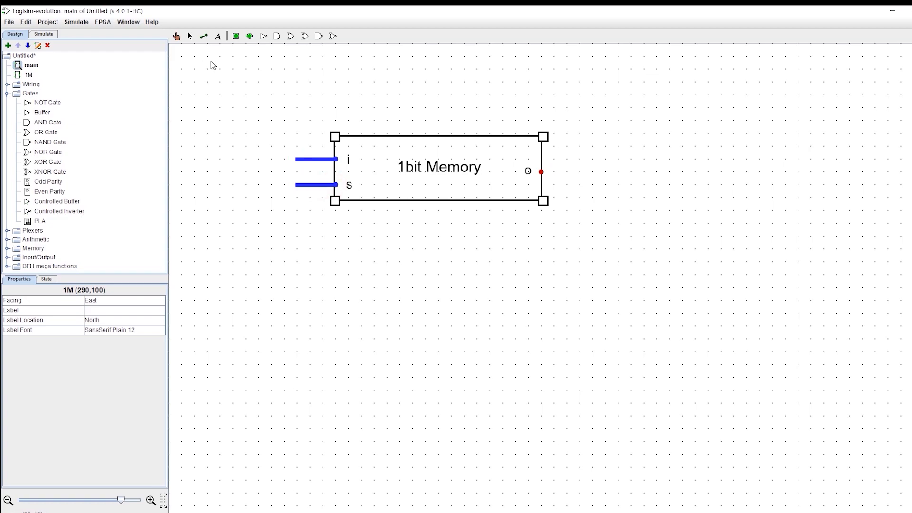
pyautogui.click(236, 36)
pyautogui.click(292, 158)
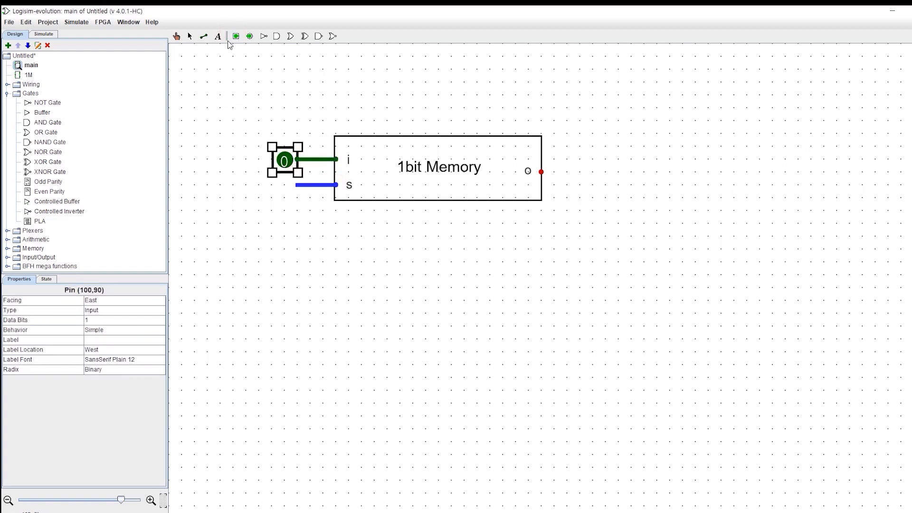
pyautogui.click(236, 36)
pyautogui.click(301, 190)
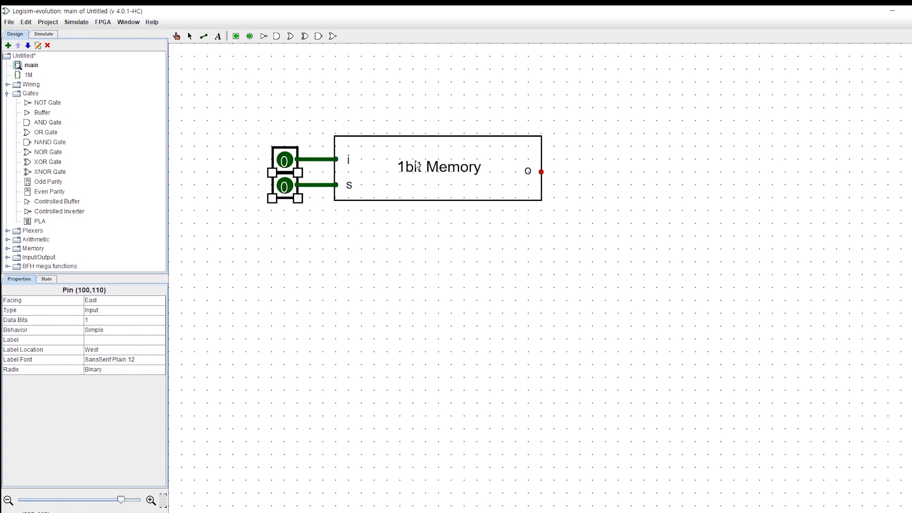
# Place an output pin beside the 1bit Memory block and wire it to the o output.
pyautogui.click(250, 37)
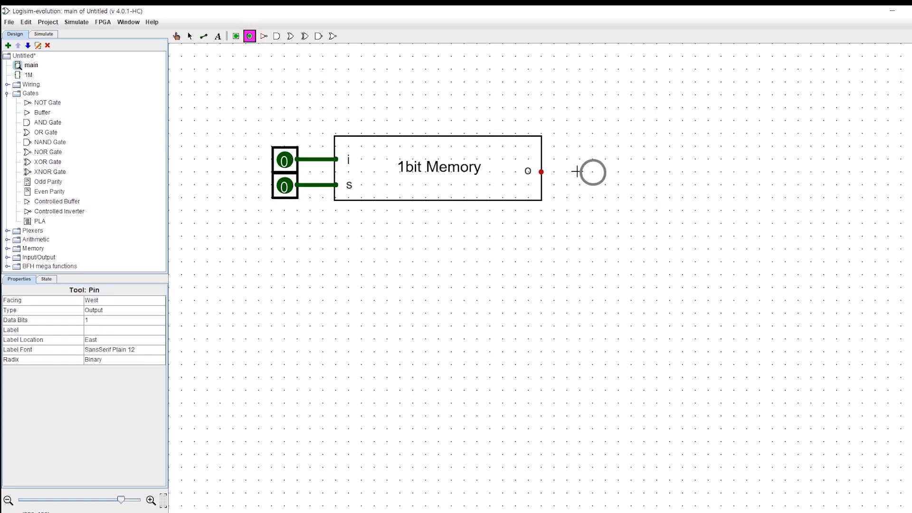
pyautogui.click(606, 174)
pyautogui.moveTo(541, 172); pyautogui.dragTo(594, 172)
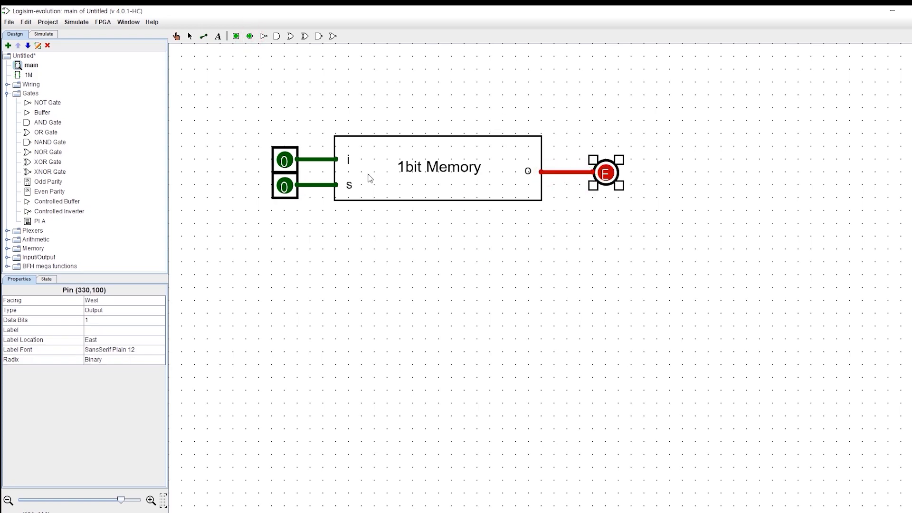
# Toggle the i input repeatedly with s held at 0 to test the output, leaving i at 1.
pyautogui.click(176, 36)
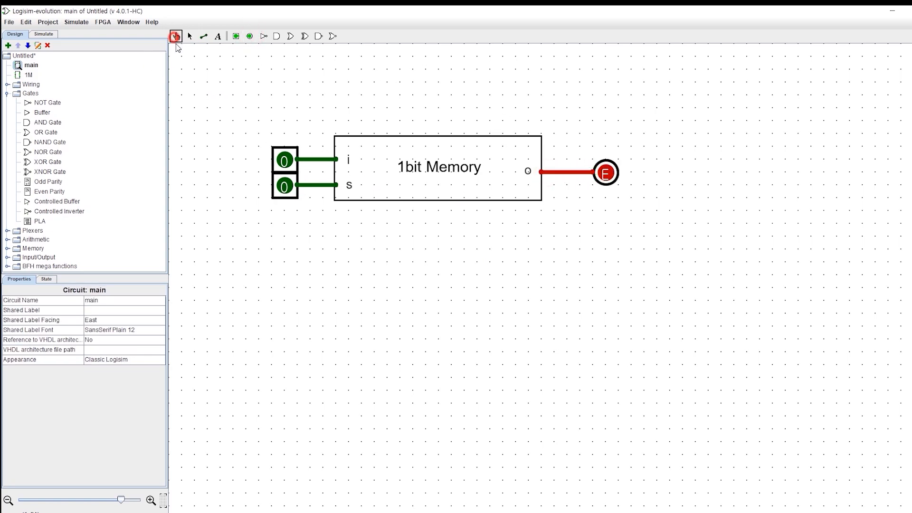
pyautogui.click(285, 161)
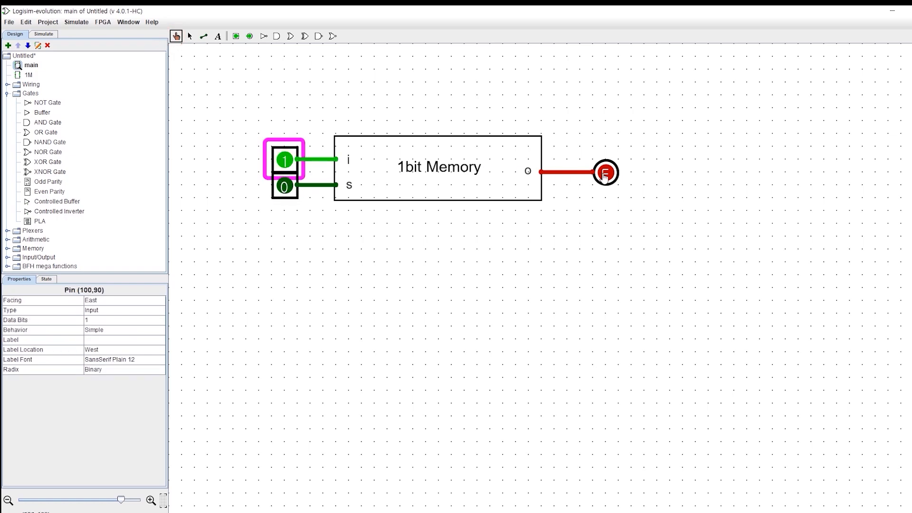
pyautogui.click(288, 167)
pyautogui.click(288, 167)
pyautogui.click(289, 168)
pyautogui.click(289, 169)
pyautogui.click(289, 171)
pyautogui.click(289, 170)
pyautogui.click(288, 166)
pyautogui.click(287, 165)
# Store the 1 by setting s to 1 and back to 0, and toggle i repeatedly to test whether the memory holds.
pyautogui.click(285, 193)
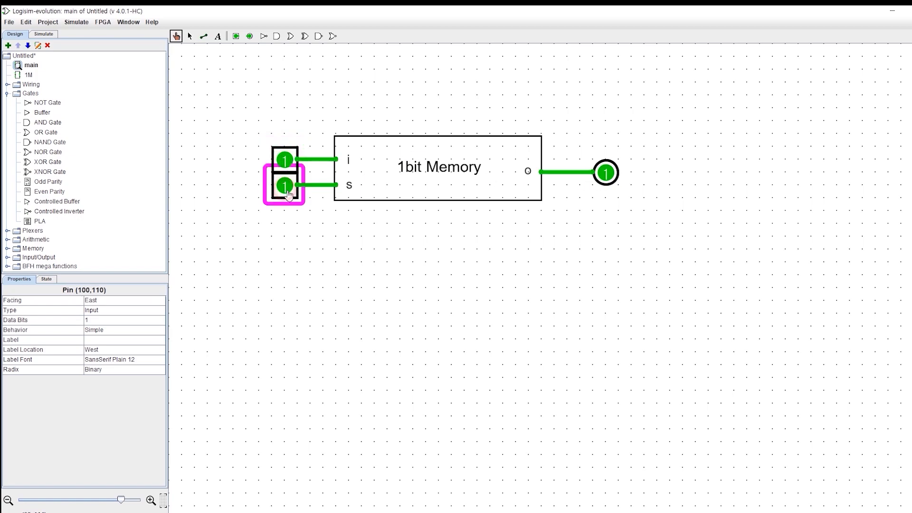
pyautogui.click(286, 190)
pyautogui.click(287, 161)
pyautogui.click(287, 162)
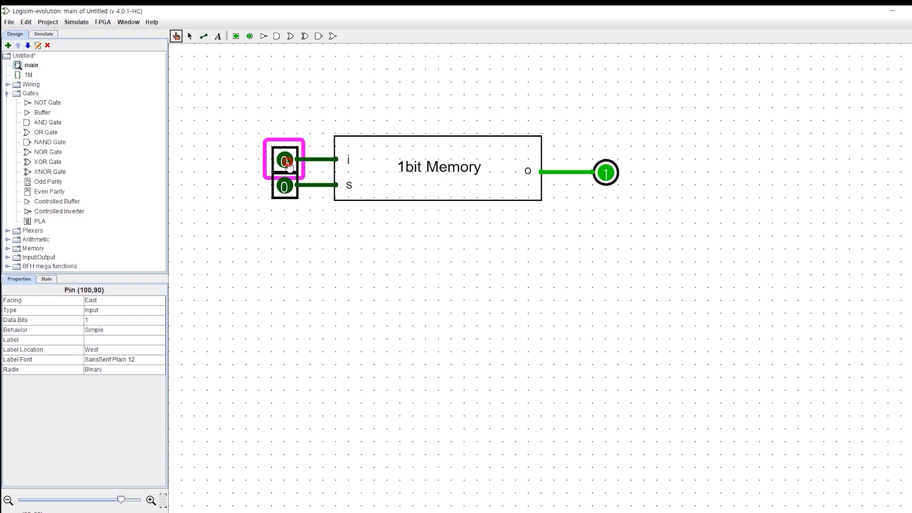
pyautogui.click(288, 163)
pyautogui.click(288, 163)
pyautogui.click(288, 163)
pyautogui.click(288, 164)
pyautogui.click(289, 164)
pyautogui.click(289, 164)
pyautogui.click(288, 164)
pyautogui.click(288, 163)
# Create a new circuit named 8M and return to the main circuit.
pyautogui.click(8, 45)
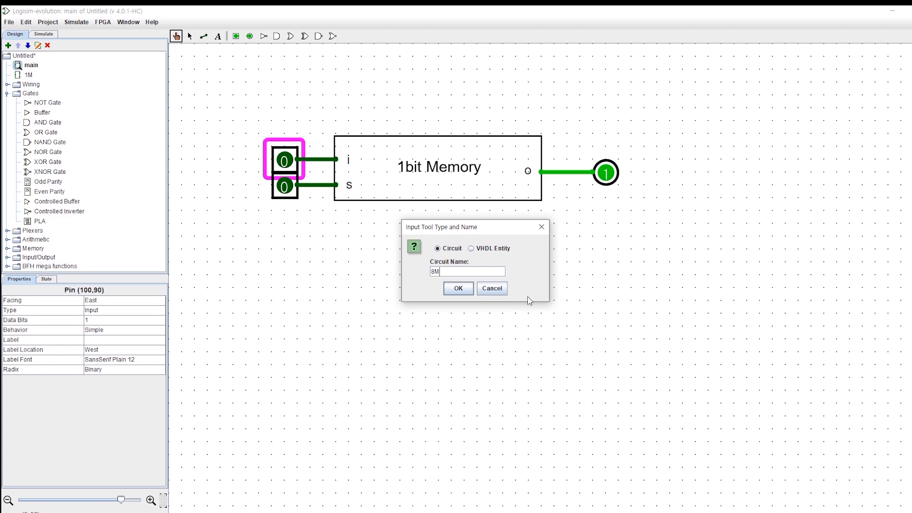
pyautogui.press('Return')
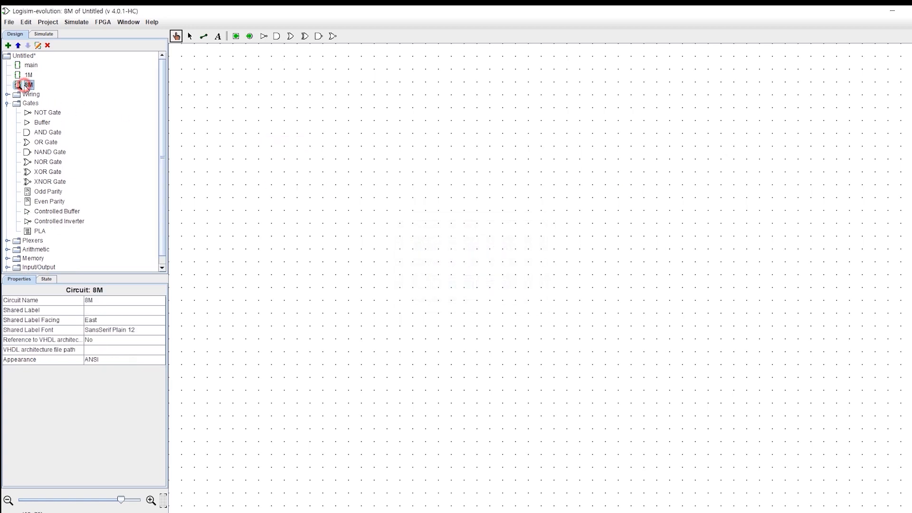
pyautogui.doubleClick(29, 65)
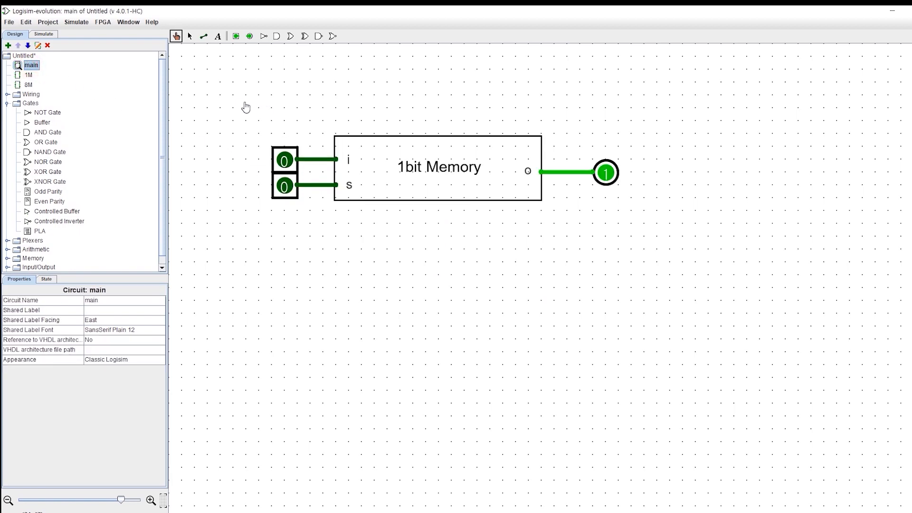
# Clear the main circuit by deleting the 1bit Memory block together with its input pins, output pin and wires.
pyautogui.hotkey('ctrl', 'o')
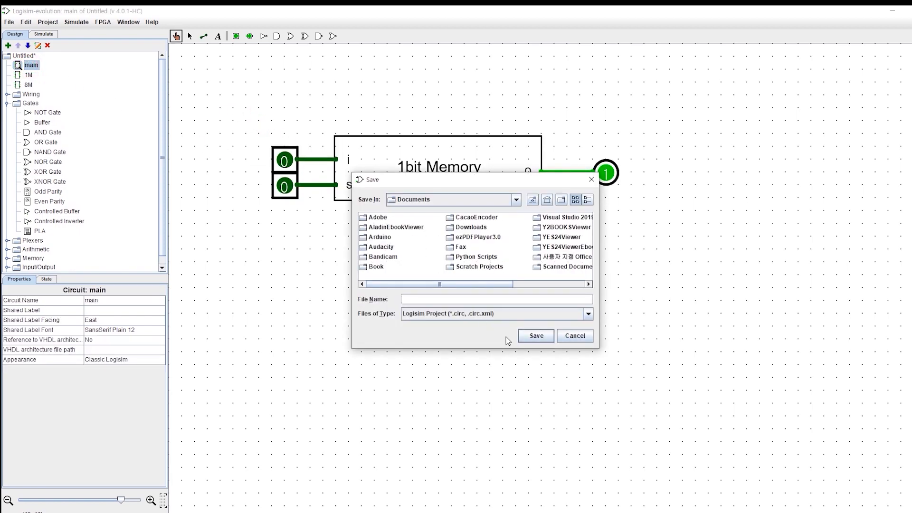
pyautogui.click(576, 335)
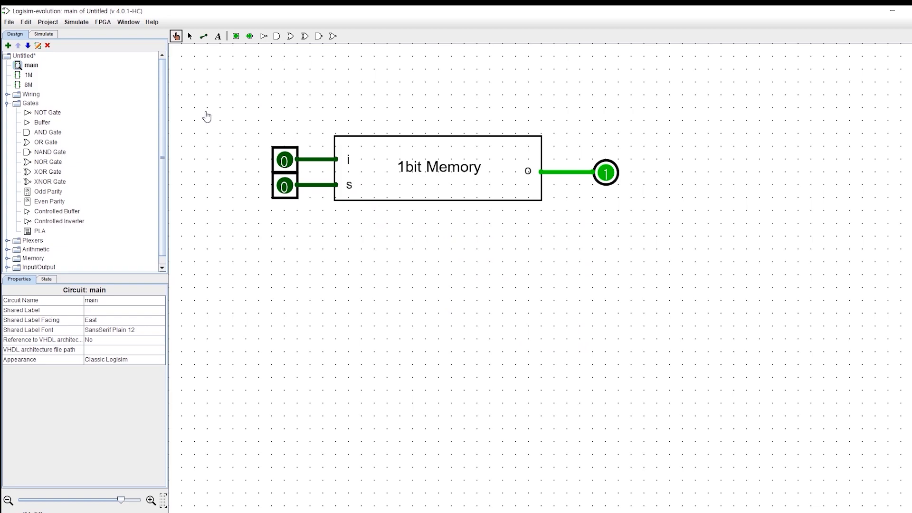
pyautogui.click(189, 36)
pyautogui.moveTo(205, 71); pyautogui.dragTo(646, 289)
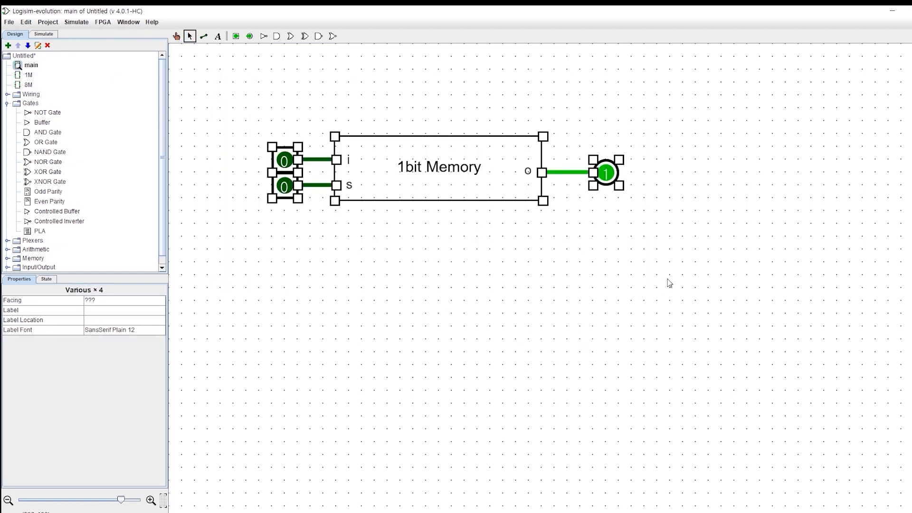
pyautogui.press('Delete')
# Open the 8M circuit and place two 1M blocks, one directly below the other with their edges aligned.
pyautogui.doubleClick(29, 85)
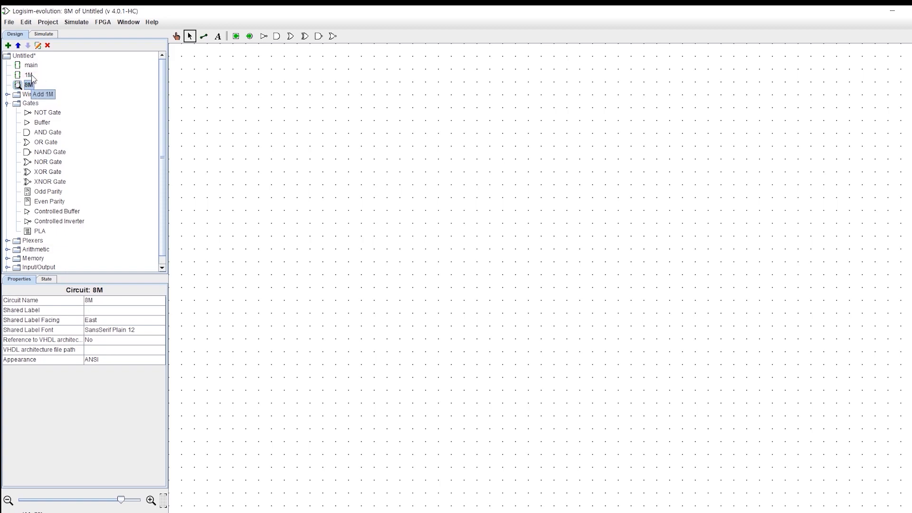
pyautogui.click(29, 75)
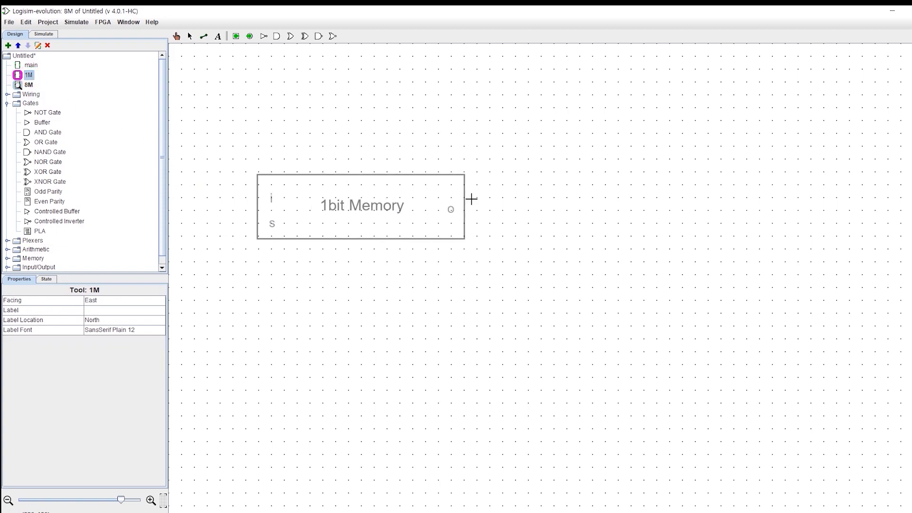
pyautogui.click(477, 146)
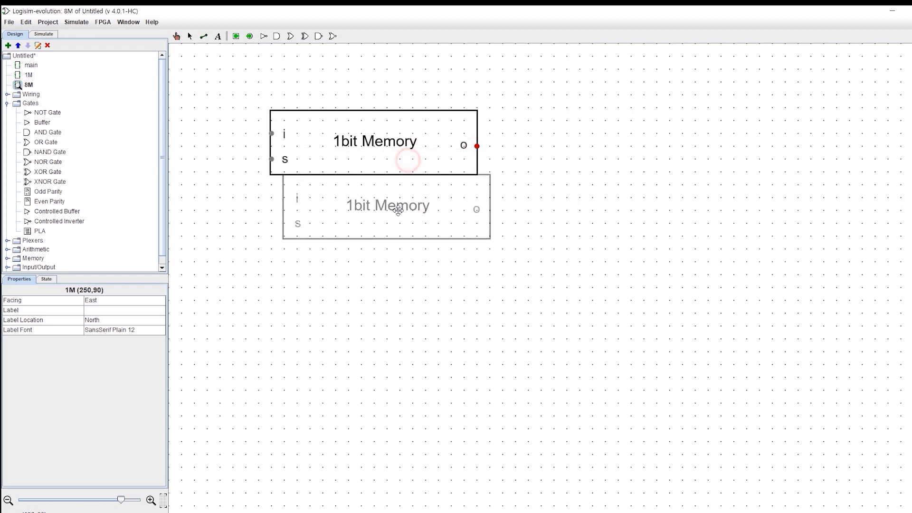
pyautogui.click(412, 232)
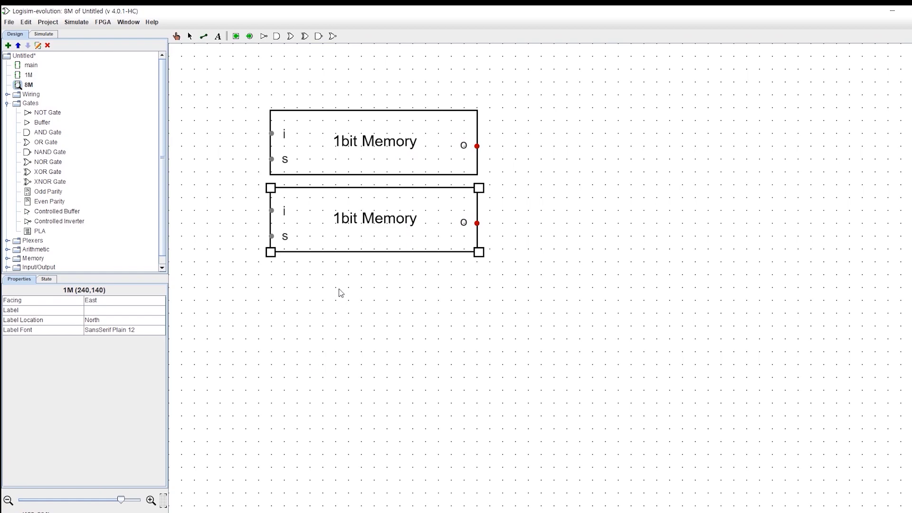
# Duplicate the pair of blocks, and then the resulting four, to form one evenly spaced column of eight 1bit Memory blocks.
pyautogui.moveTo(223, 77); pyautogui.dragTo(501, 269)
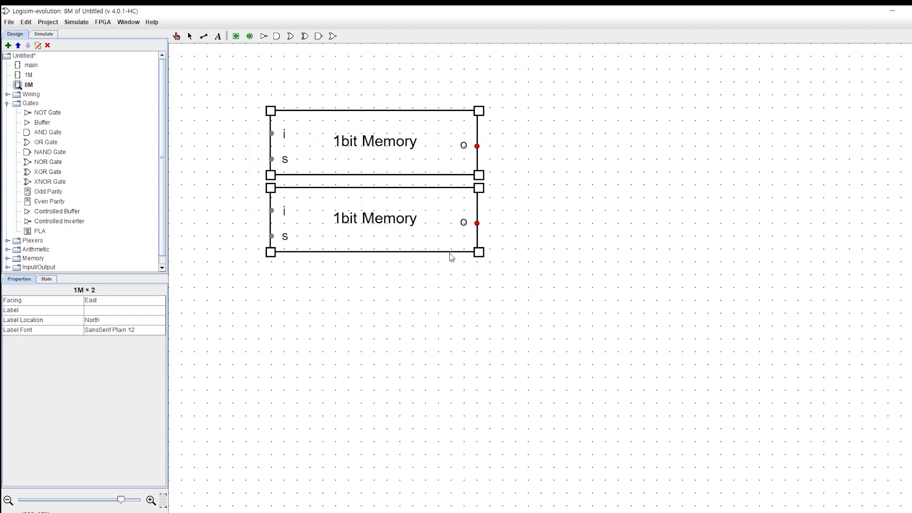
pyautogui.hotkey('ctrl', 'd')
pyautogui.moveTo(385, 218); pyautogui.dragTo(373, 359)
pyautogui.scroll(-3, 361, 333)
pyautogui.click(217, 80)
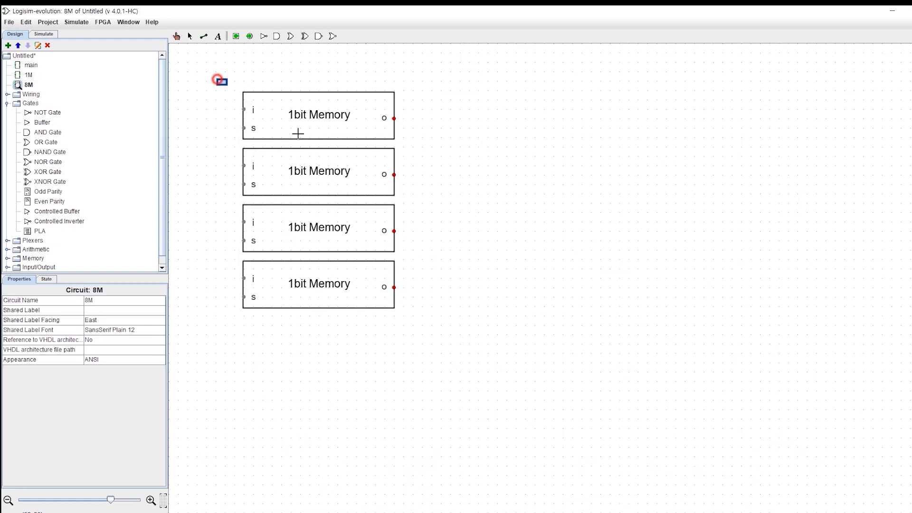
pyautogui.moveTo(218, 80); pyautogui.dragTo(468, 387)
pyautogui.hotkey('ctrl', 'd')
pyautogui.moveTo(329, 235); pyautogui.dragTo(315, 440)
pyautogui.scroll(-2, 362, 366)
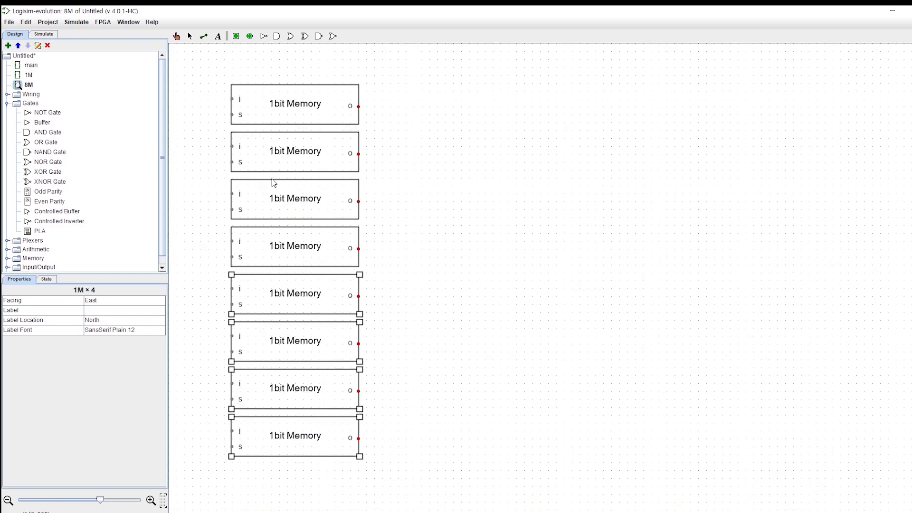
# Shift the whole column of eight 1bit Memory blocks sideways to leave room on its input side.
pyautogui.moveTo(286, 103)
pyautogui.mouseDown()
pyautogui.moveTo(356, 96)
pyautogui.moveTo(288, 105)
pyautogui.mouseUp()
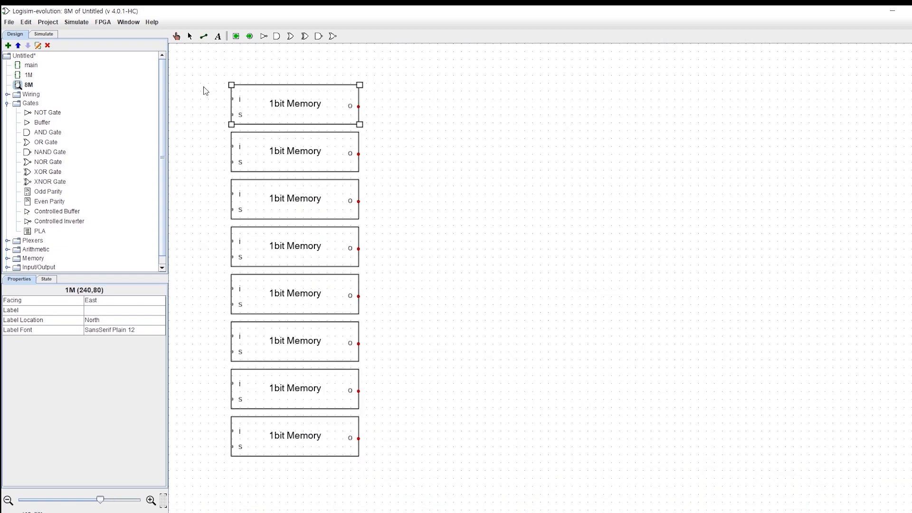
pyautogui.moveTo(204, 87); pyautogui.dragTo(361, 468)
pyautogui.moveTo(310, 447); pyautogui.dragTo(434, 428)
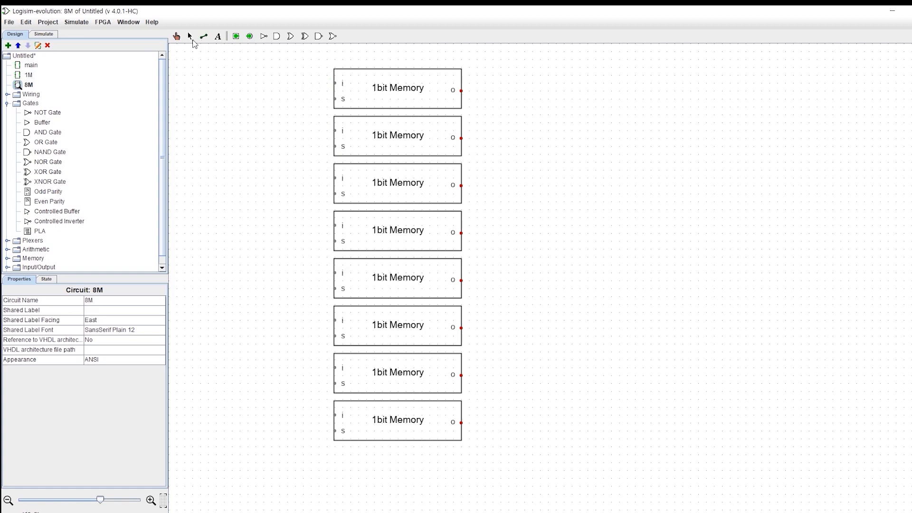
# Place a splitter from the Wiring library on the input side of the block column, near the upper blocks.
pyautogui.scroll(-1, 40, 262)
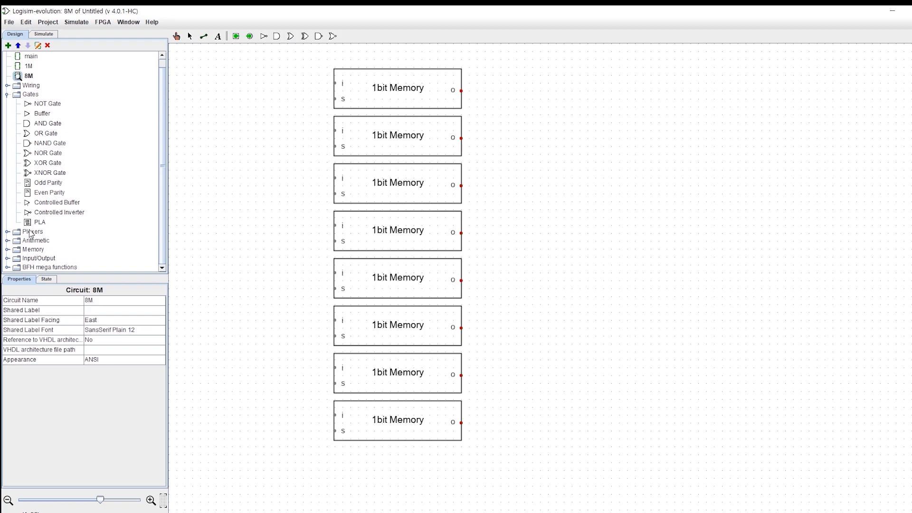
pyautogui.scroll(1, 62, 184)
pyautogui.doubleClick(29, 95)
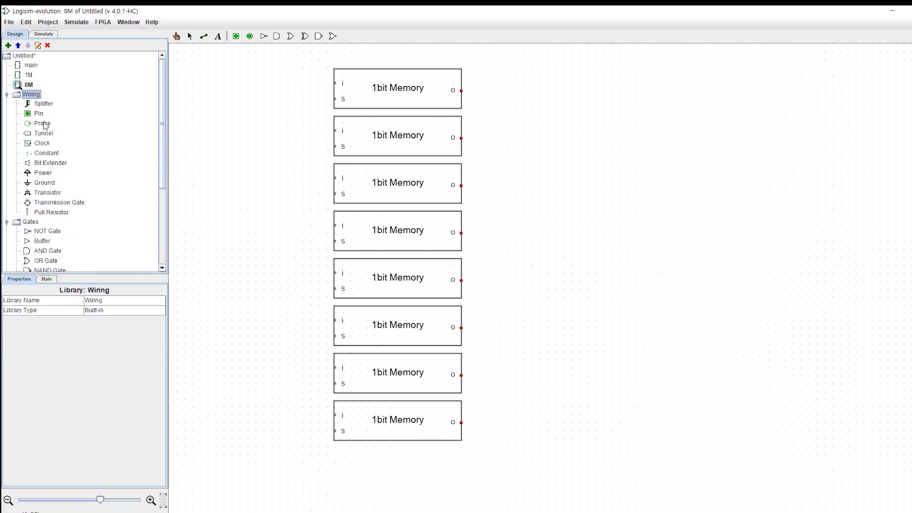
pyautogui.click(43, 104)
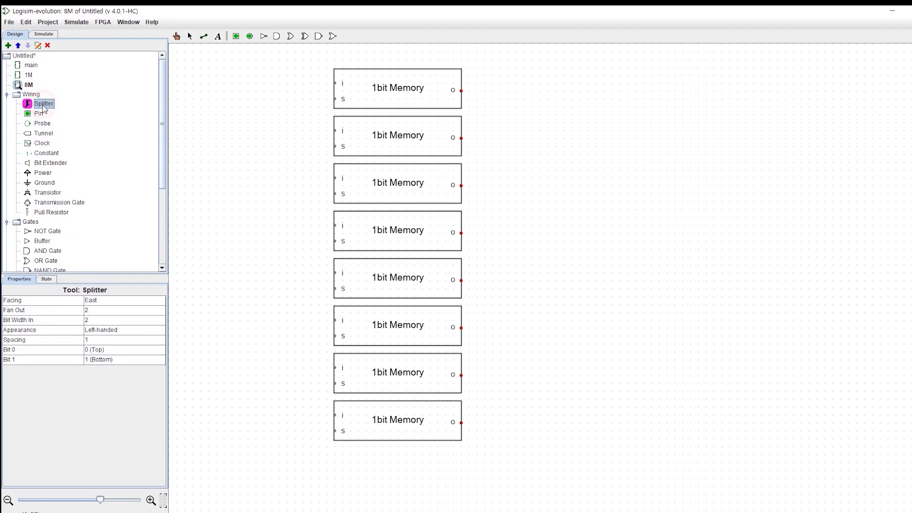
pyautogui.click(104, 310)
pyautogui.click(103, 117)
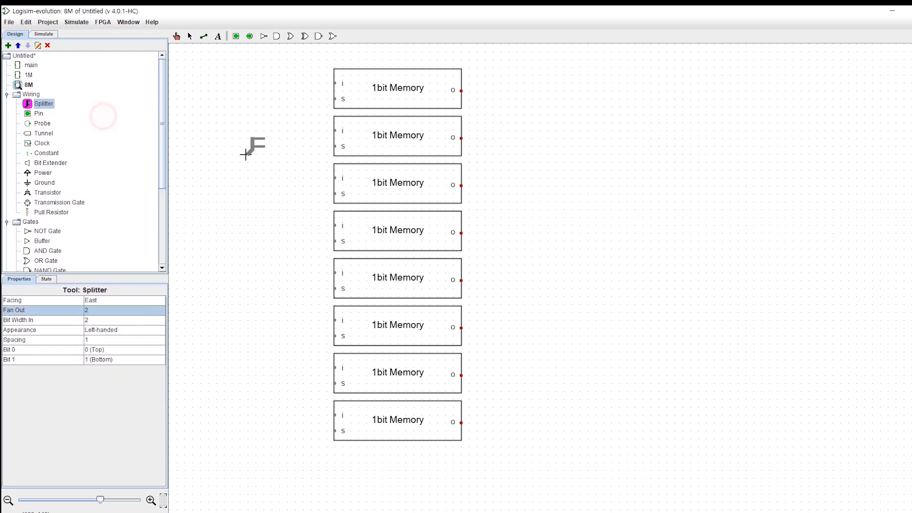
pyautogui.click(245, 155)
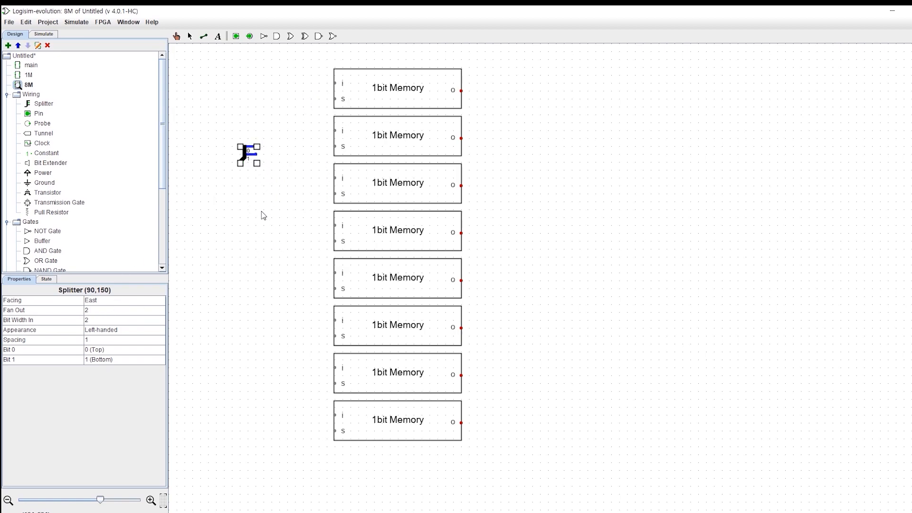
# Set the splitter's Bit Width In to 8 and its Fan Out to 8.
pyautogui.click(94, 321)
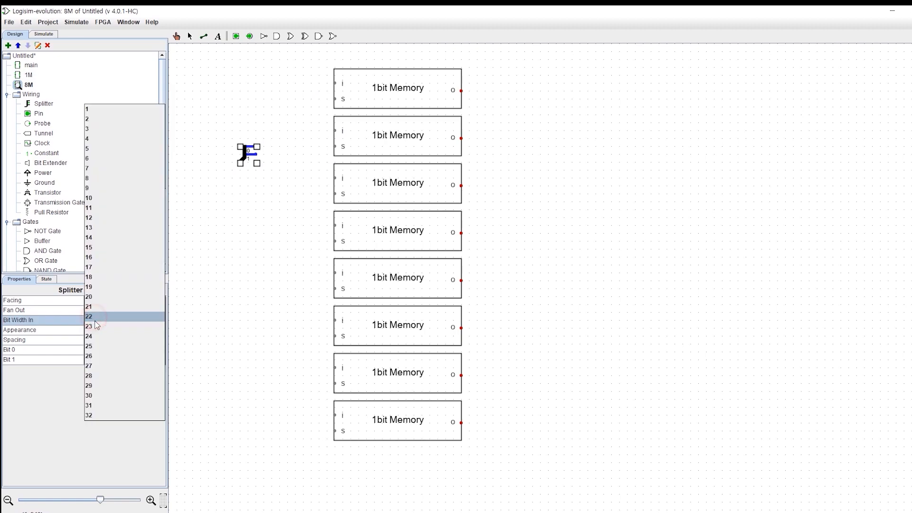
pyautogui.click(93, 176)
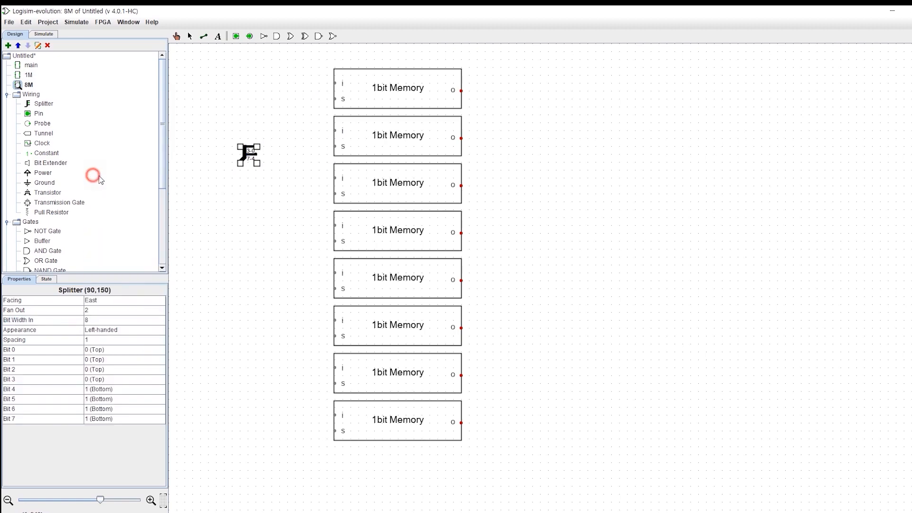
pyautogui.click(109, 312)
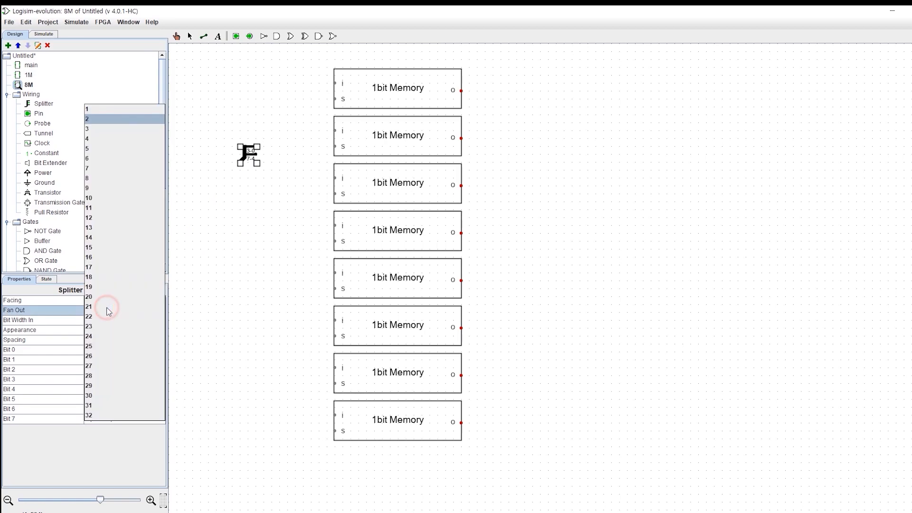
pyautogui.click(100, 180)
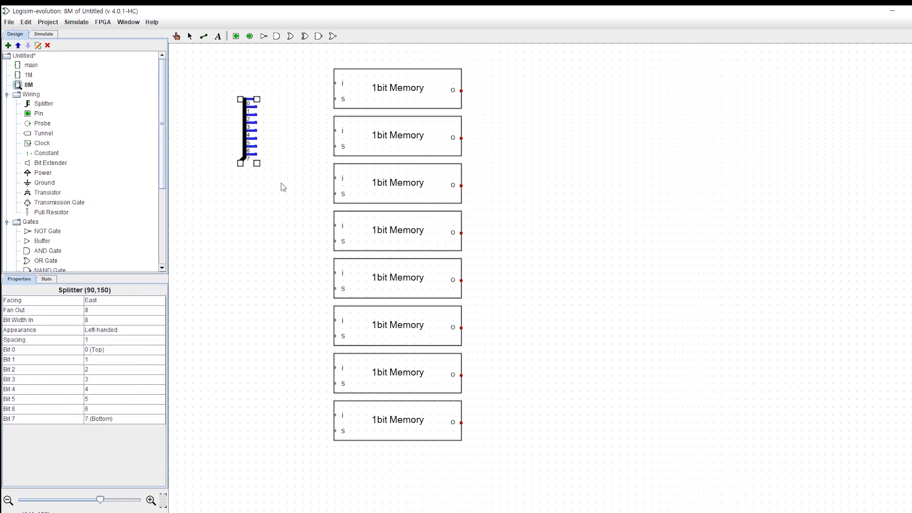
pyautogui.click(274, 211)
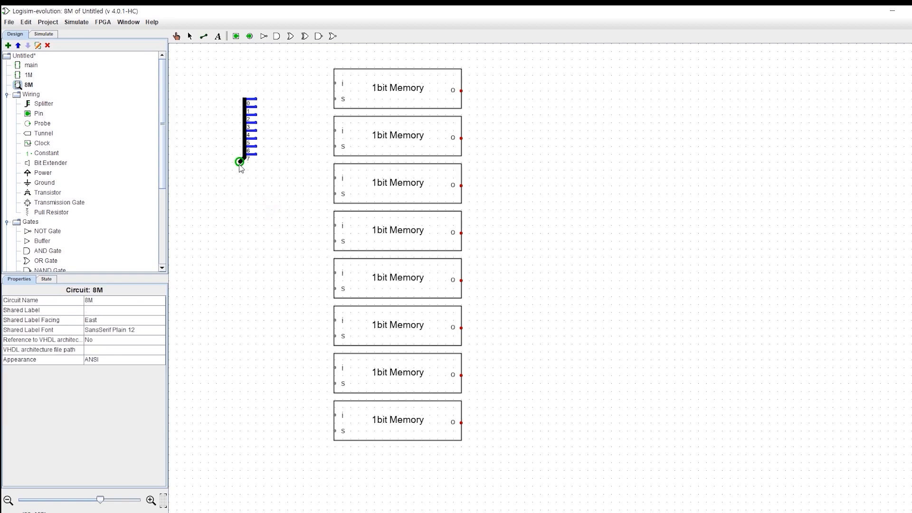
# Place an input pin beside the splitter's combined end and set its Data Bits to 8.
pyautogui.click(38, 114)
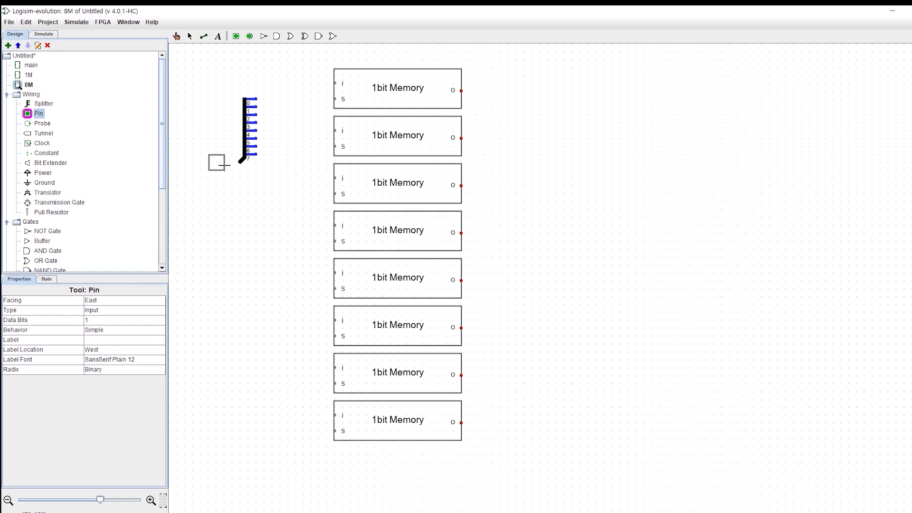
pyautogui.click(224, 165)
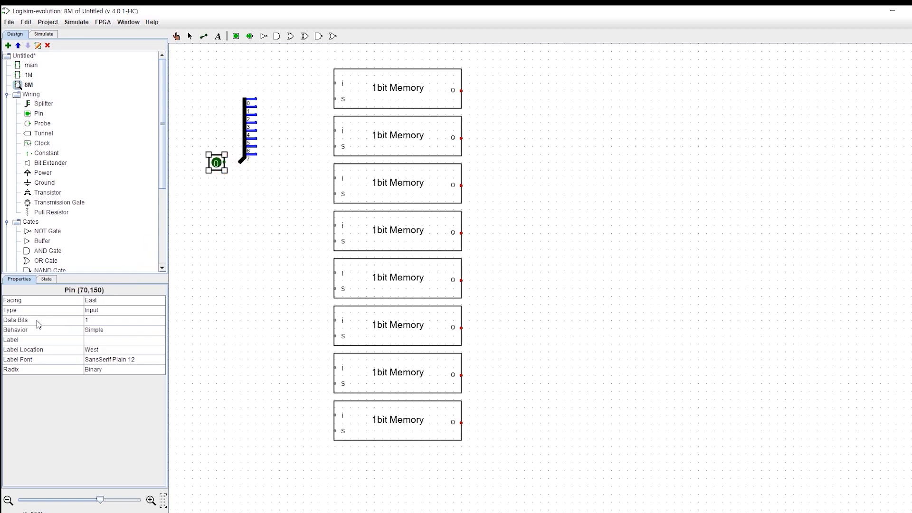
pyautogui.click(99, 324)
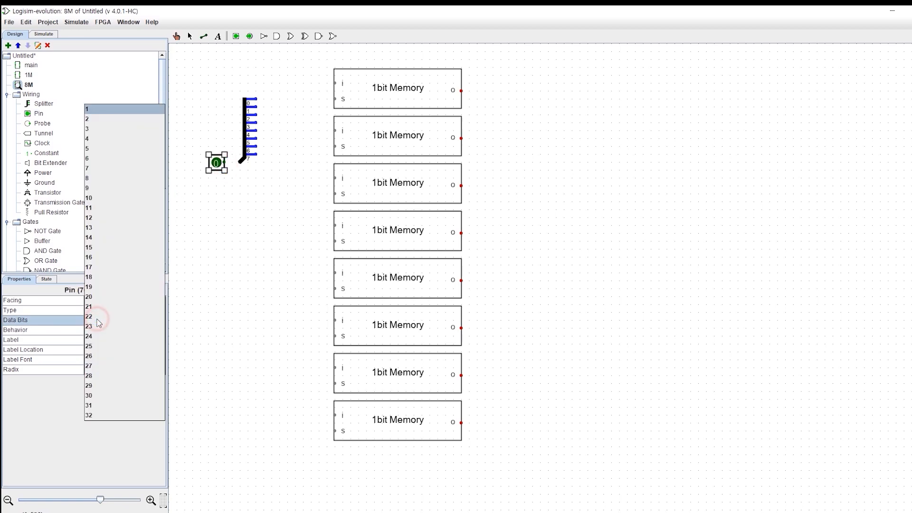
pyautogui.click(104, 180)
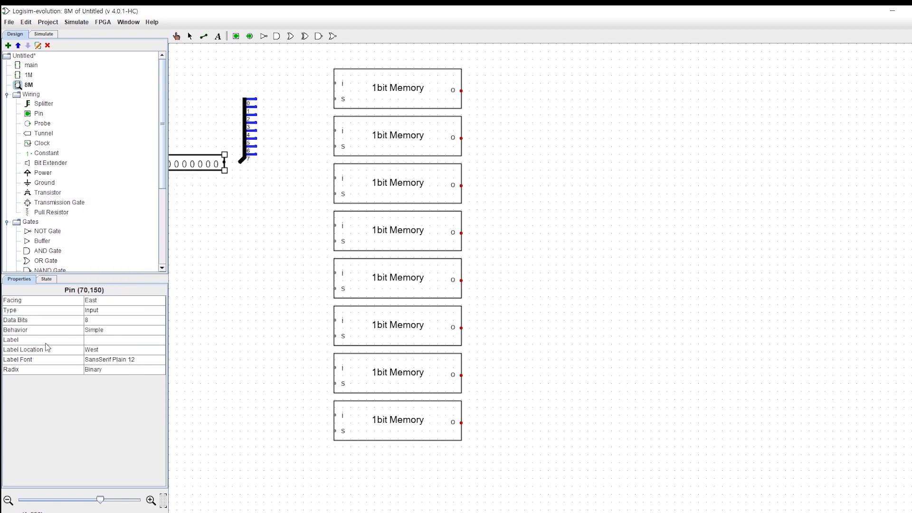
# Join the 8-bit input pin to the splitter's combined end and move both closer to the block column.
pyautogui.moveTo(205, 165); pyautogui.dragTo(220, 165)
pyautogui.moveTo(289, 209); pyautogui.dragTo(169, 75)
pyautogui.moveTo(218, 167); pyautogui.dragTo(250, 174)
pyautogui.click(283, 241)
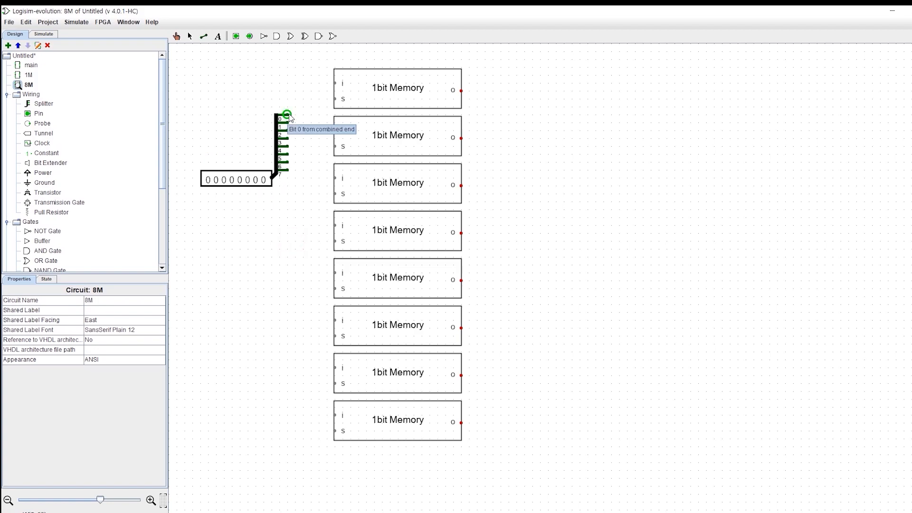
# Wire splitter bits 0 to 3 to the i inputs of the first four 1bit Memory blocks.
pyautogui.moveTo(288, 115)
pyautogui.mouseDown()
pyautogui.moveTo(288, 84)
pyautogui.moveTo(335, 85)
pyautogui.mouseUp()
pyautogui.moveTo(287, 123)
pyautogui.mouseDown()
pyautogui.moveTo(323, 136)
pyautogui.moveTo(335, 130)
pyautogui.moveTo(310, 160)
pyautogui.moveTo(311, 179)
pyautogui.moveTo(335, 178)
pyautogui.mouseUp()
pyautogui.moveTo(288, 138); pyautogui.dragTo(335, 226)
# Shift the entire circuit sideways and pull the 8-bit input pin away from the splitter, keeping them wired together.
pyautogui.moveTo(562, 486); pyautogui.dragTo(171, 33)
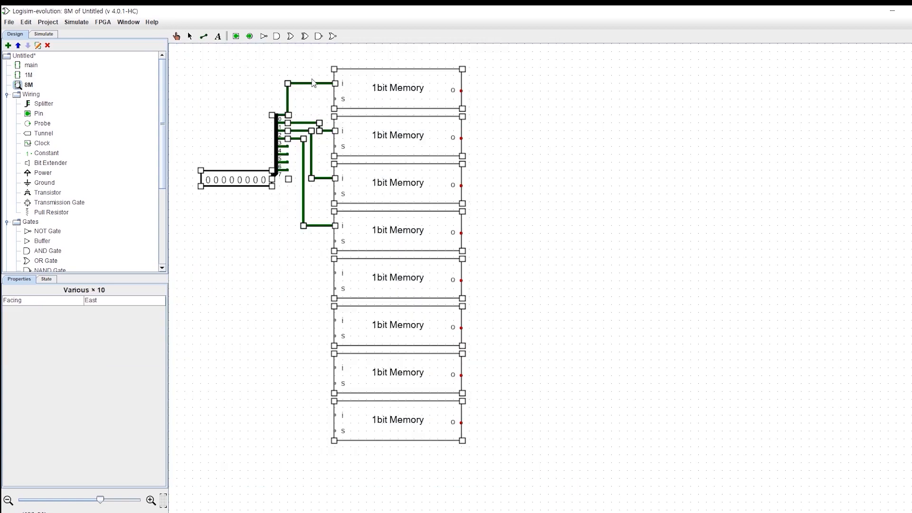
pyautogui.moveTo(382, 99); pyautogui.dragTo(496, 110)
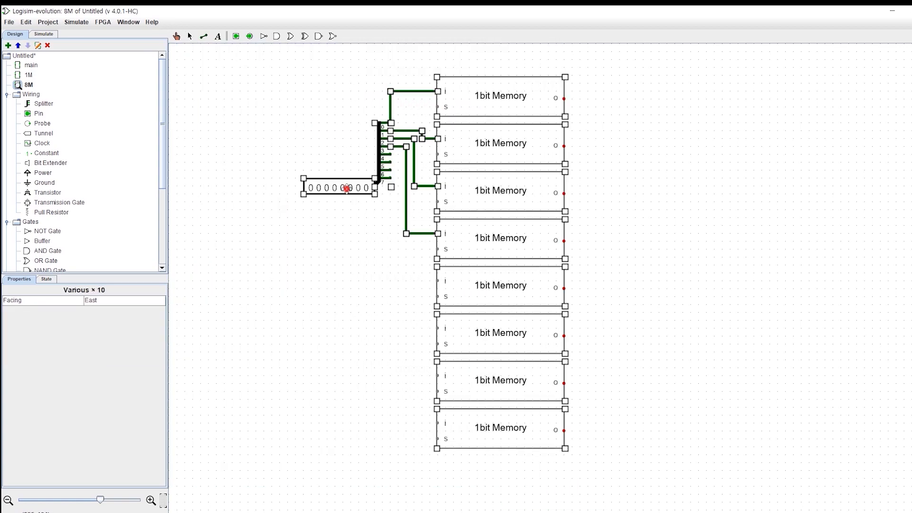
pyautogui.click(356, 218)
pyautogui.moveTo(338, 189); pyautogui.dragTo(260, 187)
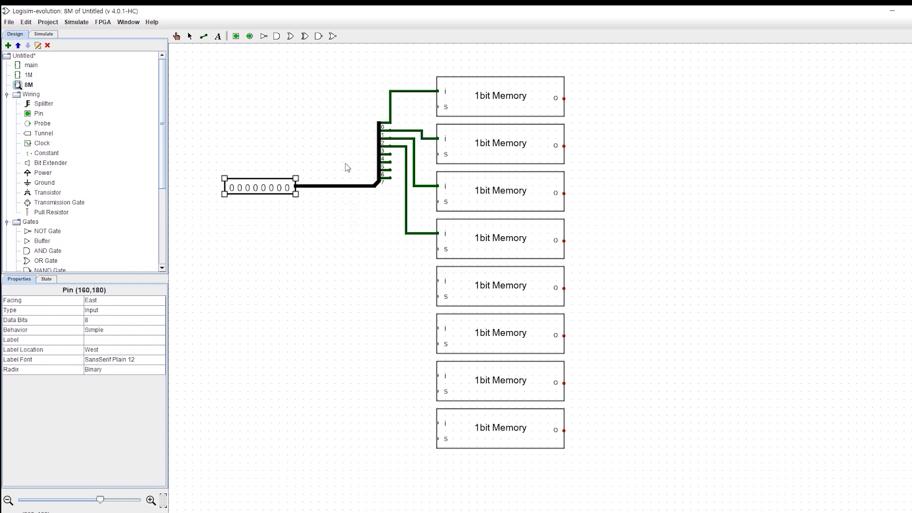
# Move the splitter closer to the input pin and wire its bits 4 to 7 to the i inputs of the last four blocks.
pyautogui.moveTo(378, 160); pyautogui.dragTo(436, 282)
pyautogui.moveTo(335, 162); pyautogui.dragTo(436, 327)
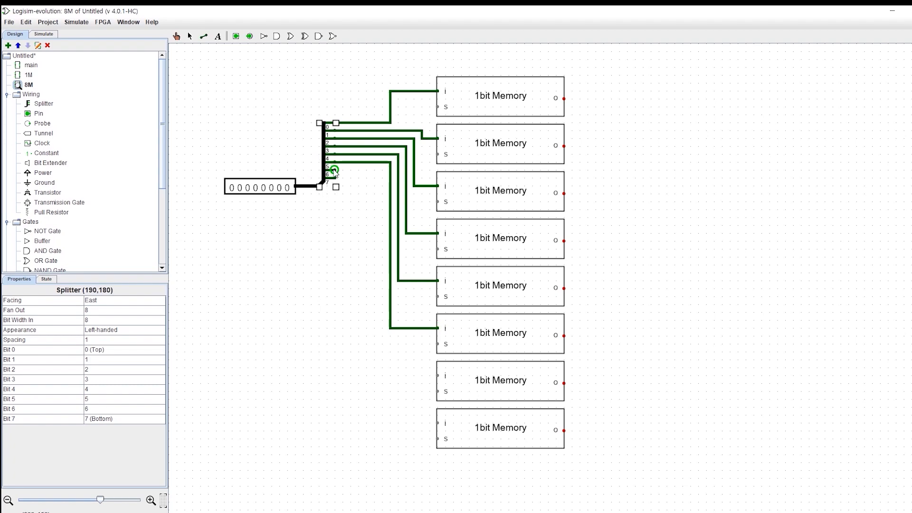
pyautogui.moveTo(335, 170); pyautogui.dragTo(436, 375)
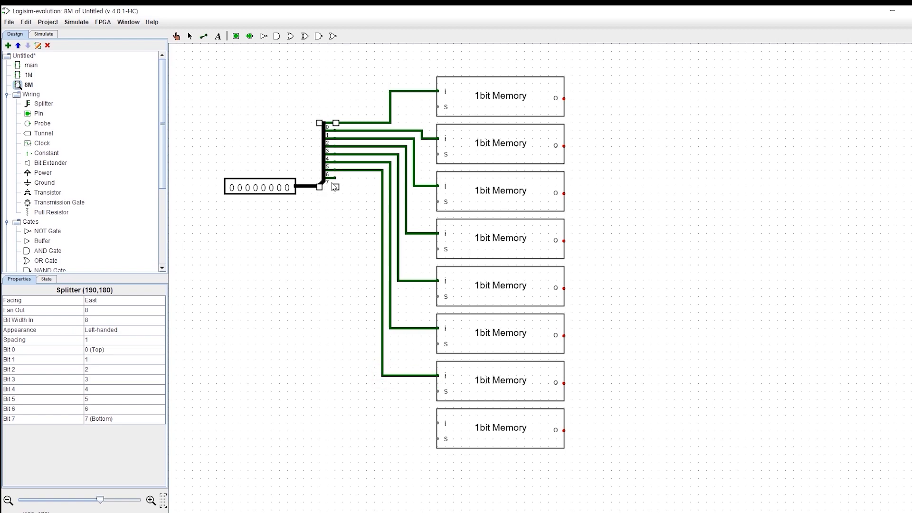
pyautogui.moveTo(335, 177); pyautogui.dragTo(437, 423)
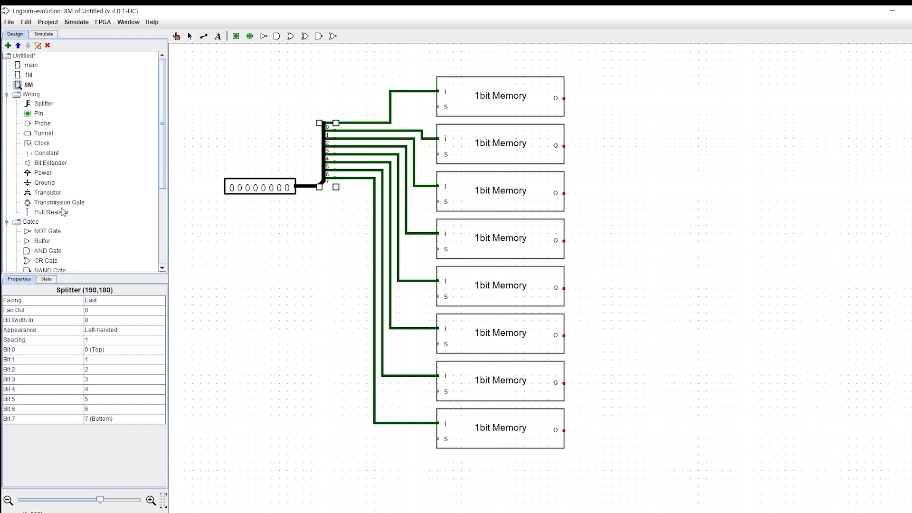
# Place a second splitter on the output side of the 1bit Memory blocks with Fan Out 8 and Bit Width In 8.
pyautogui.click(43, 103)
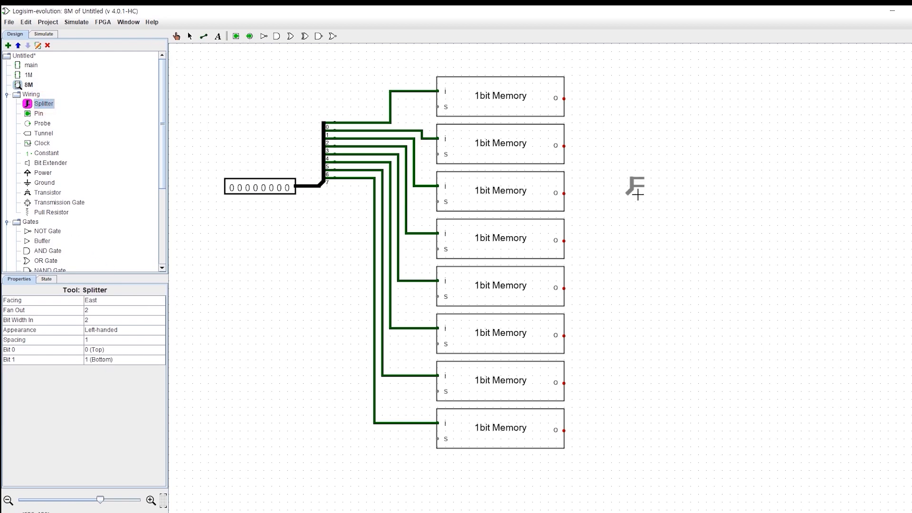
pyautogui.click(674, 178)
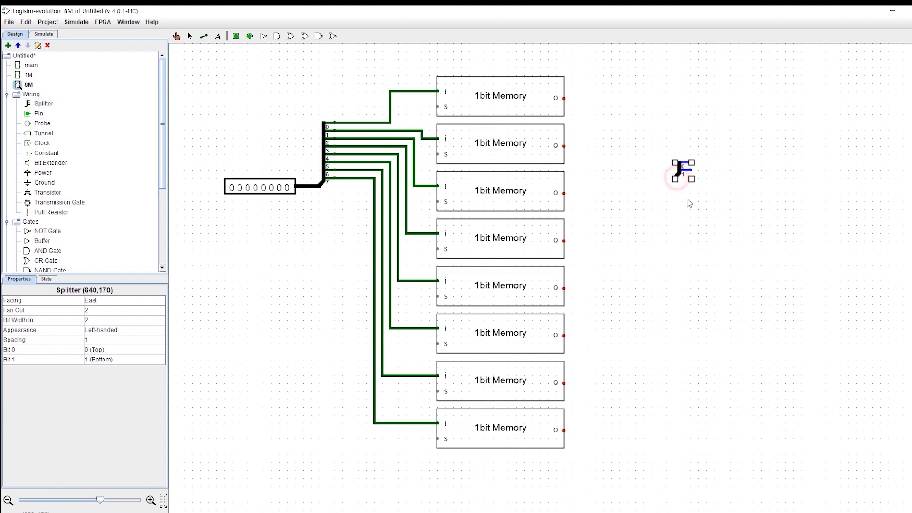
pyautogui.click(104, 313)
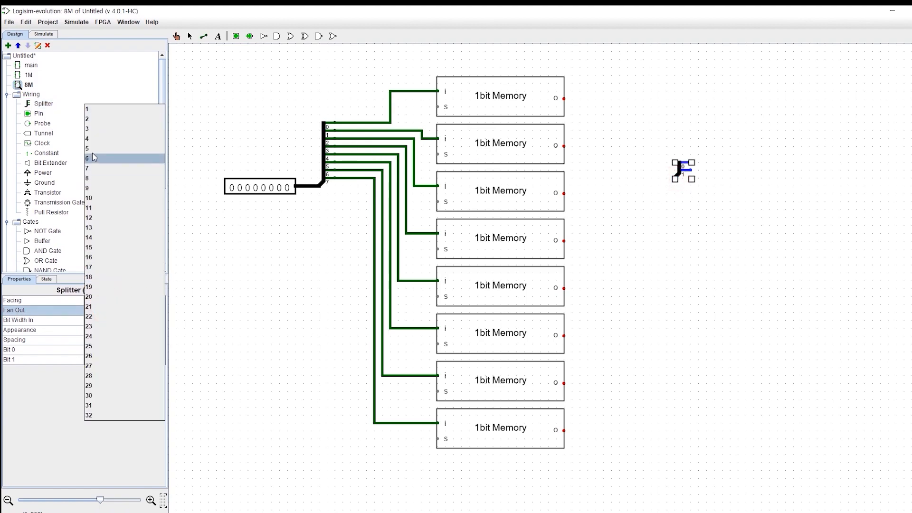
pyautogui.click(96, 181)
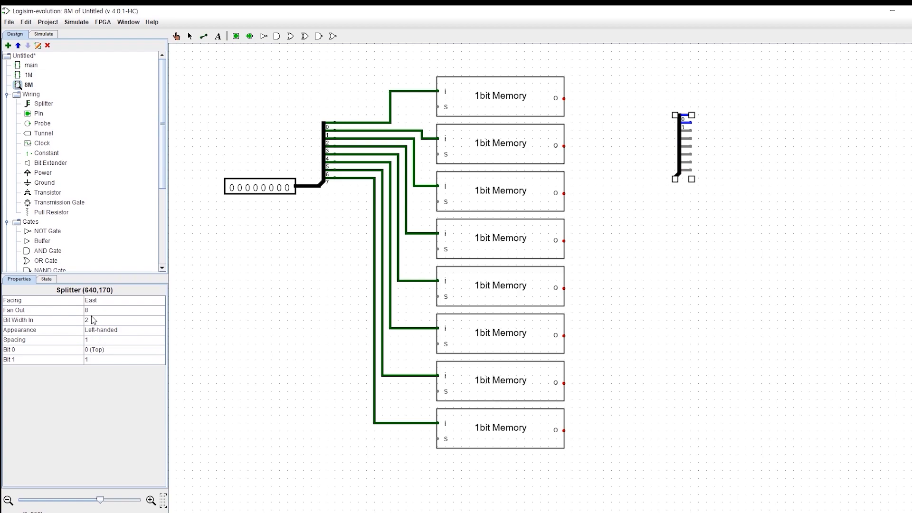
pyautogui.click(94, 321)
pyautogui.click(94, 321)
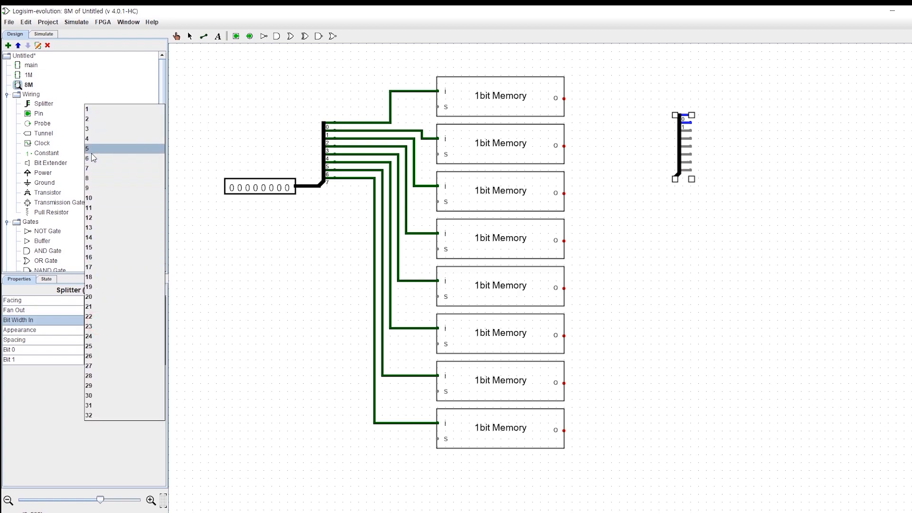
pyautogui.click(100, 179)
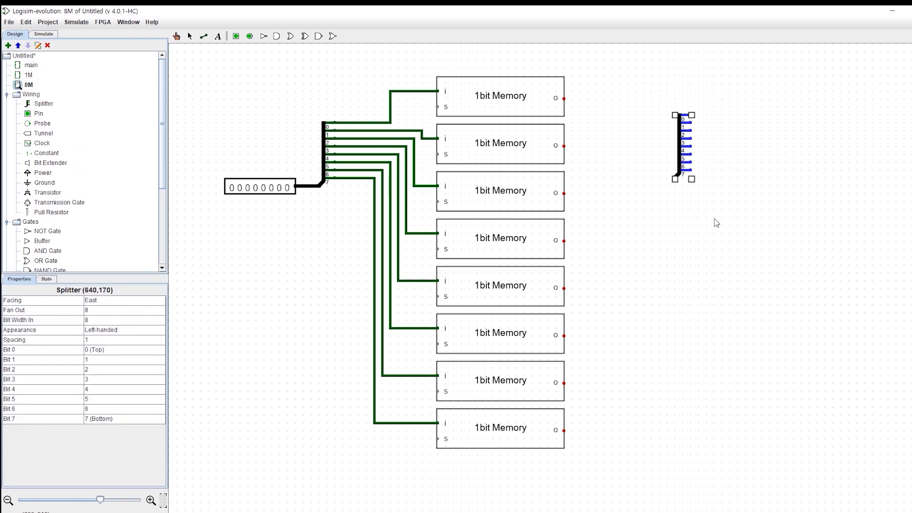
# Make the new splitter right-handed and facing West, then move it slightly farther from the block column.
pyautogui.click(716, 222)
pyautogui.click(681, 163)
pyautogui.click(124, 335)
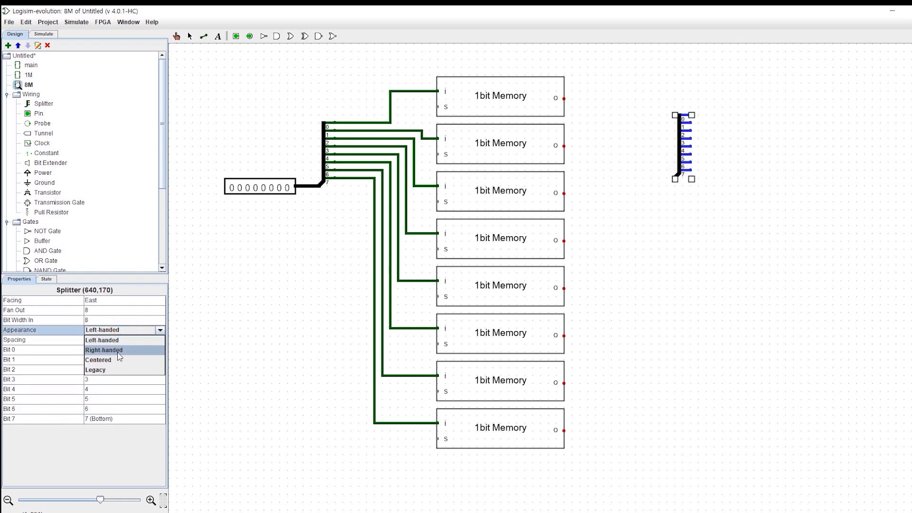
pyautogui.click(119, 351)
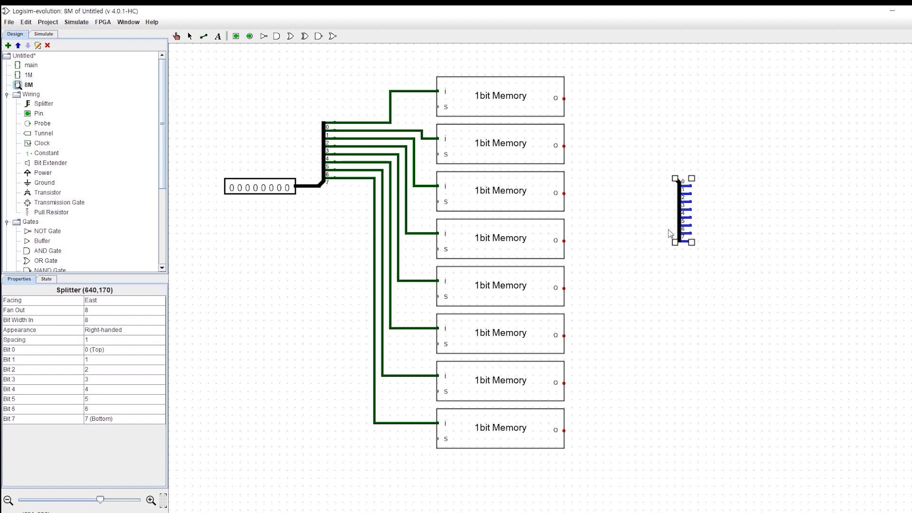
pyautogui.moveTo(678, 220); pyautogui.dragTo(668, 180)
pyautogui.click(94, 302)
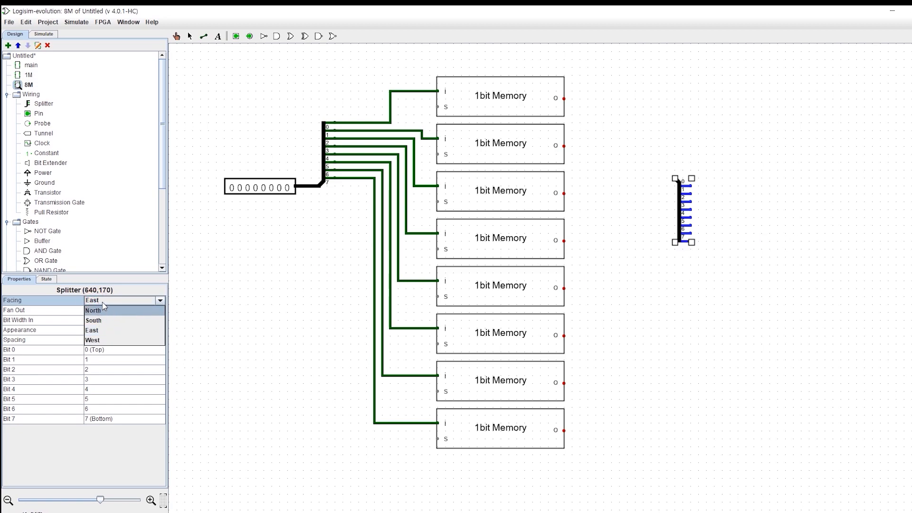
pyautogui.click(97, 340)
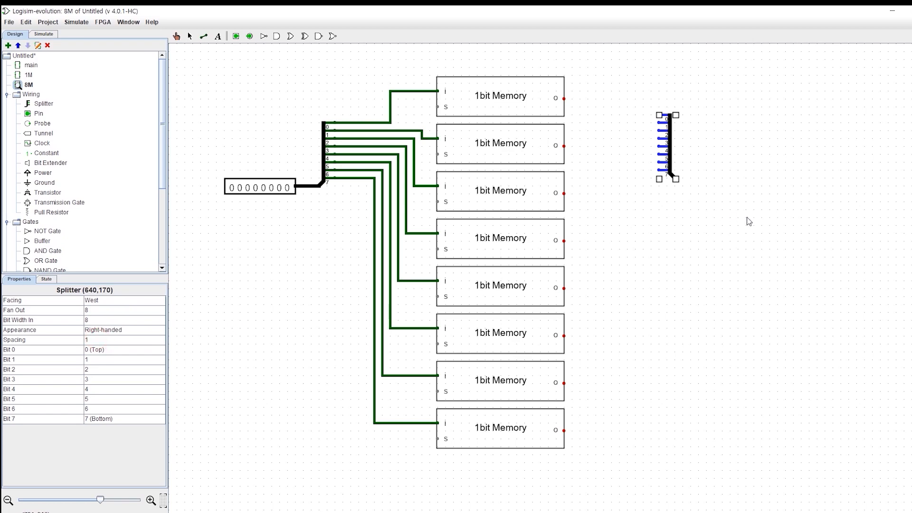
pyautogui.click(705, 229)
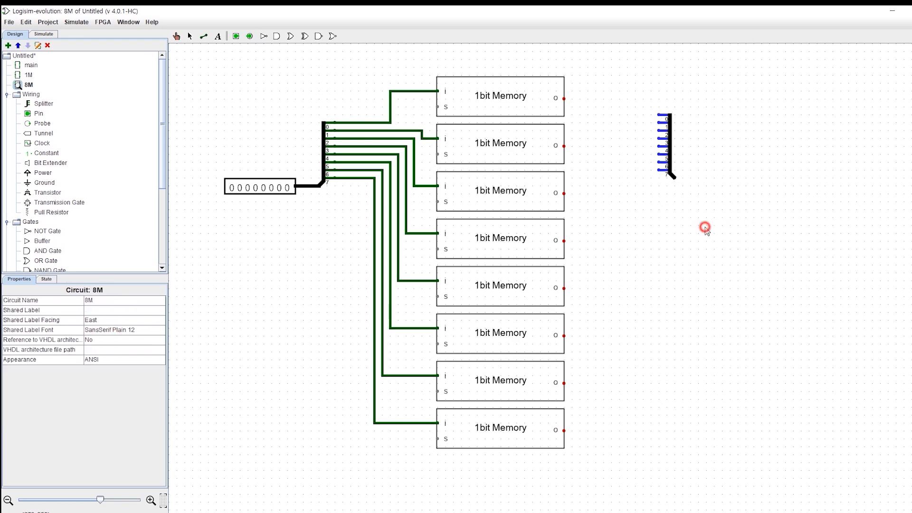
pyautogui.click(671, 164)
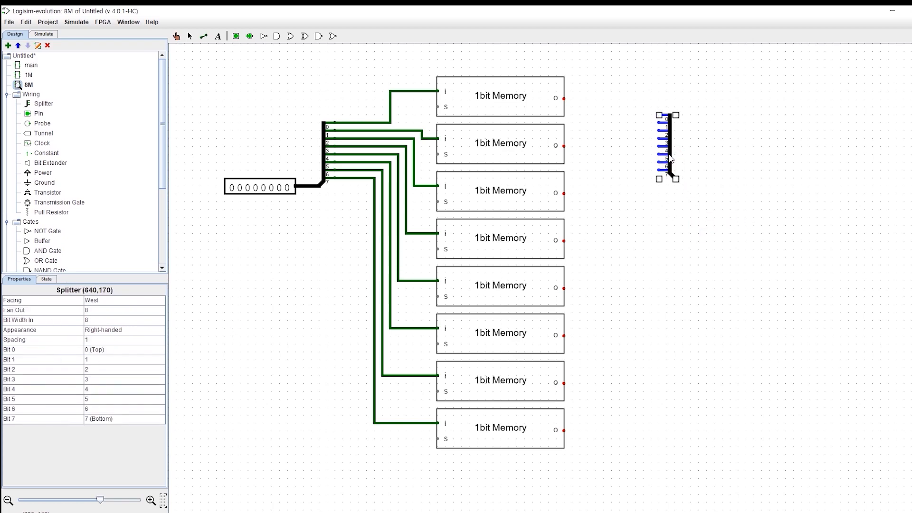
pyautogui.moveTo(671, 163); pyautogui.dragTo(704, 144)
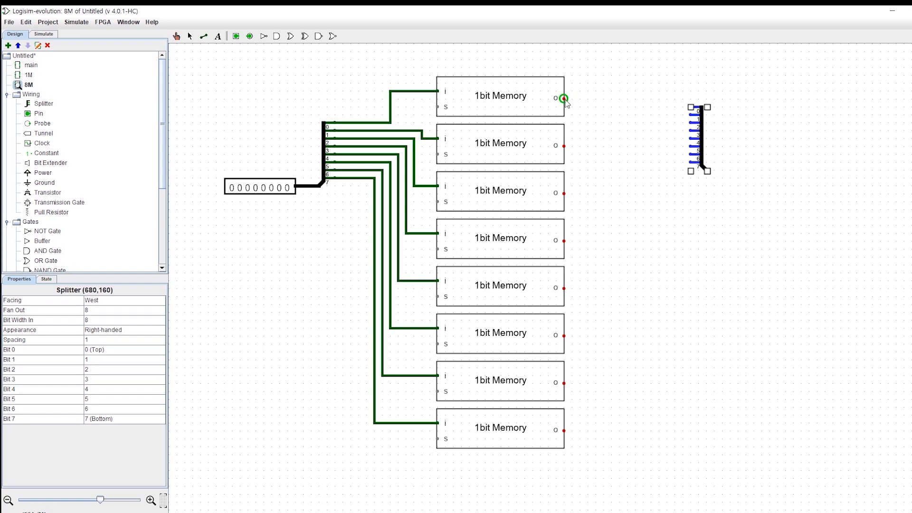
# Align the output splitter with the first block's output and wire the eight blocks' o outputs to its bits 0 to 7 in order.
pyautogui.moveTo(564, 98); pyautogui.dragTo(693, 117)
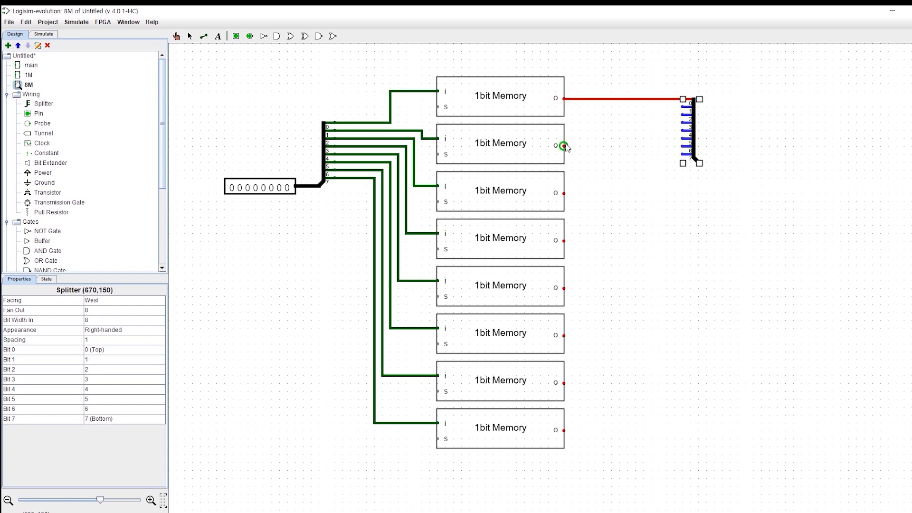
pyautogui.moveTo(564, 146)
pyautogui.mouseDown()
pyautogui.moveTo(656, 125)
pyautogui.moveTo(653, 110)
pyautogui.moveTo(576, 114)
pyautogui.moveTo(576, 107)
pyautogui.moveTo(682, 107)
pyautogui.mouseUp()
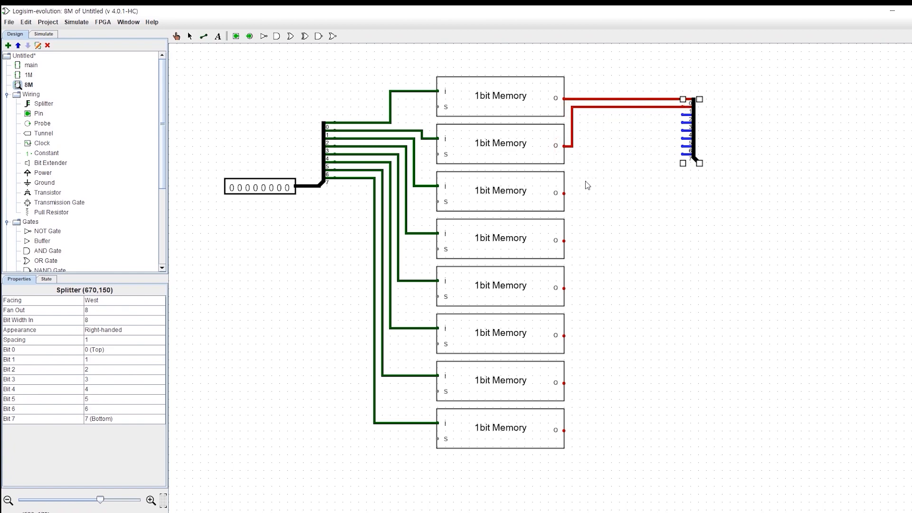
pyautogui.moveTo(565, 194)
pyautogui.mouseDown()
pyautogui.moveTo(584, 197)
pyautogui.moveTo(586, 122)
pyautogui.moveTo(682, 116)
pyautogui.moveTo(572, 125)
pyautogui.moveTo(589, 126)
pyautogui.moveTo(599, 227)
pyautogui.moveTo(592, 244)
pyautogui.moveTo(565, 241)
pyautogui.mouseUp()
pyautogui.moveTo(564, 288)
pyautogui.mouseDown()
pyautogui.moveTo(598, 292)
pyautogui.moveTo(600, 134)
pyautogui.moveTo(684, 131)
pyautogui.moveTo(603, 139)
pyautogui.moveTo(605, 292)
pyautogui.mouseUp()
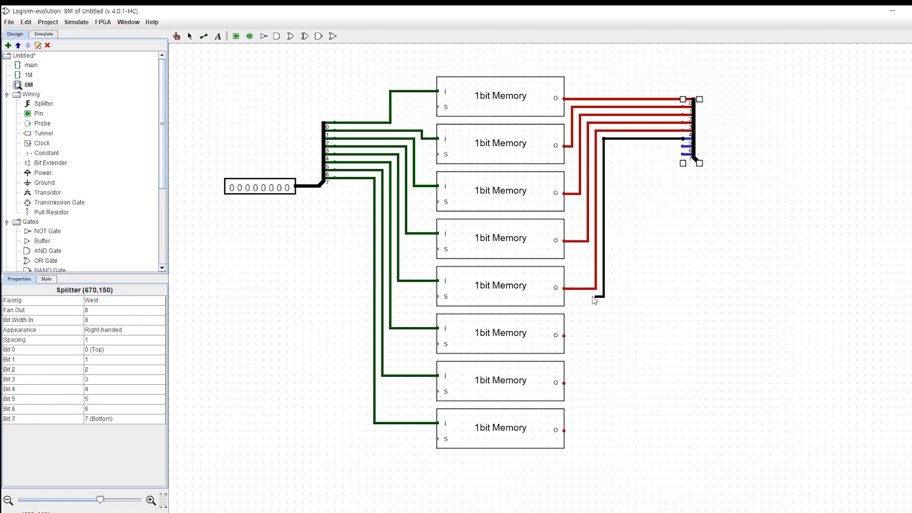
pyautogui.moveTo(588, 342); pyautogui.dragTo(564, 336)
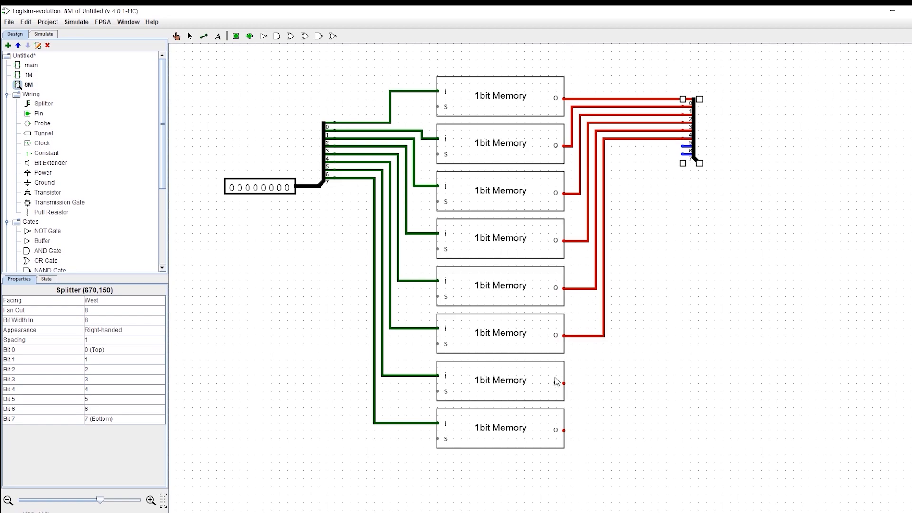
pyautogui.moveTo(565, 383)
pyautogui.mouseDown()
pyautogui.moveTo(612, 387)
pyautogui.moveTo(625, 320)
pyautogui.moveTo(613, 159)
pyautogui.mouseUp()
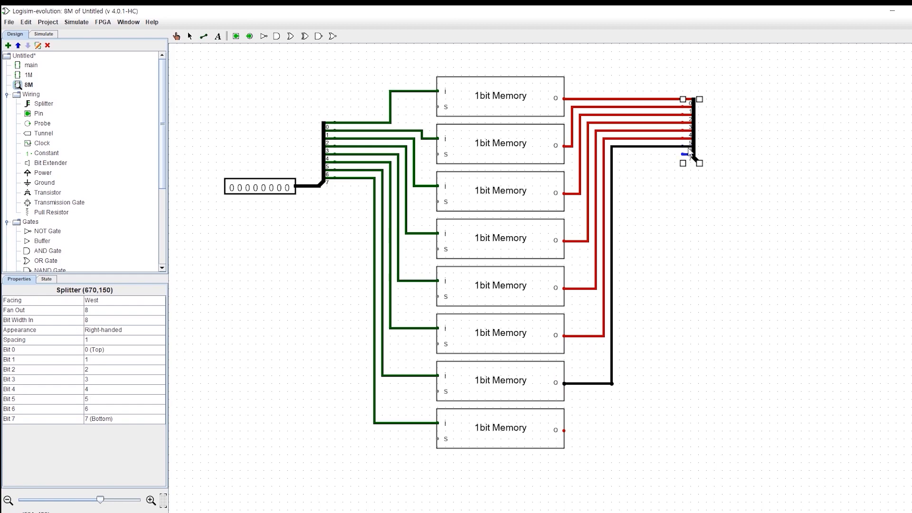
pyautogui.moveTo(685, 154); pyautogui.dragTo(565, 430)
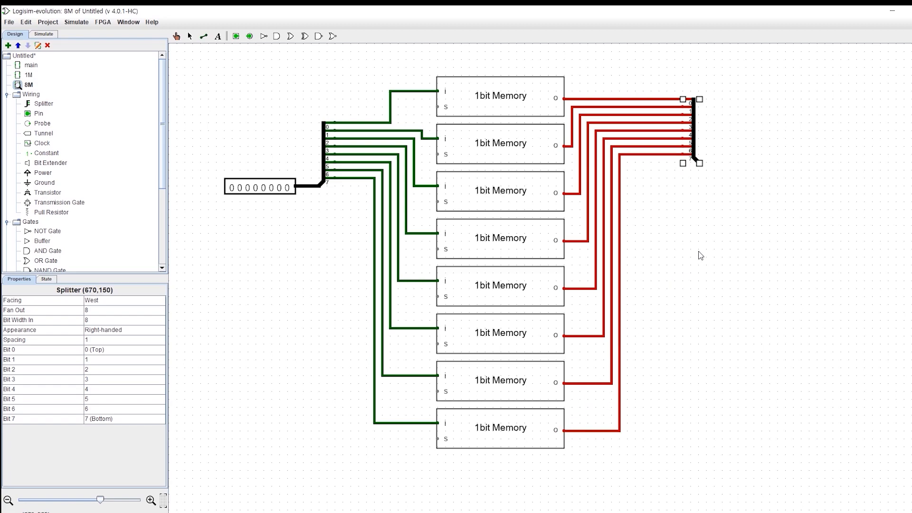
# Extend a wire from the output splitter's combined end and attach an output pin with 8 data bits to it.
pyautogui.click(702, 165)
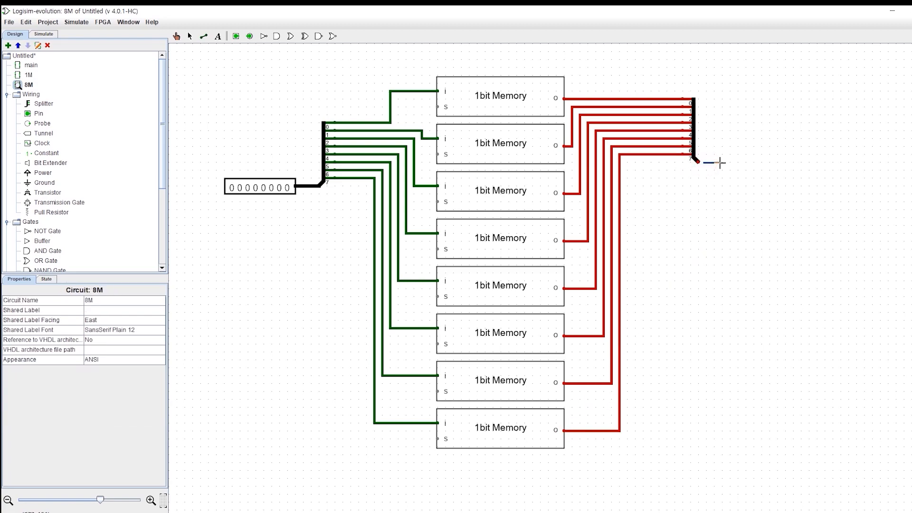
pyautogui.moveTo(697, 165); pyautogui.dragTo(716, 162)
pyautogui.click(38, 115)
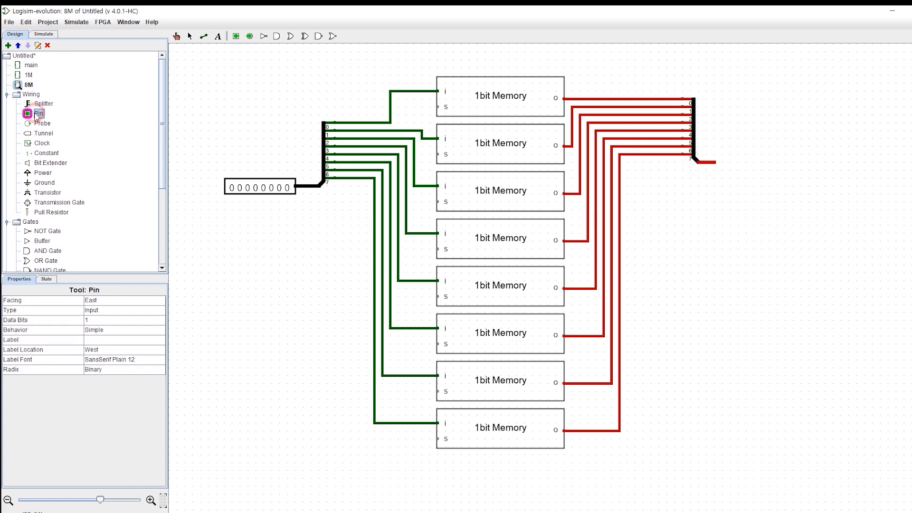
pyautogui.click(250, 38)
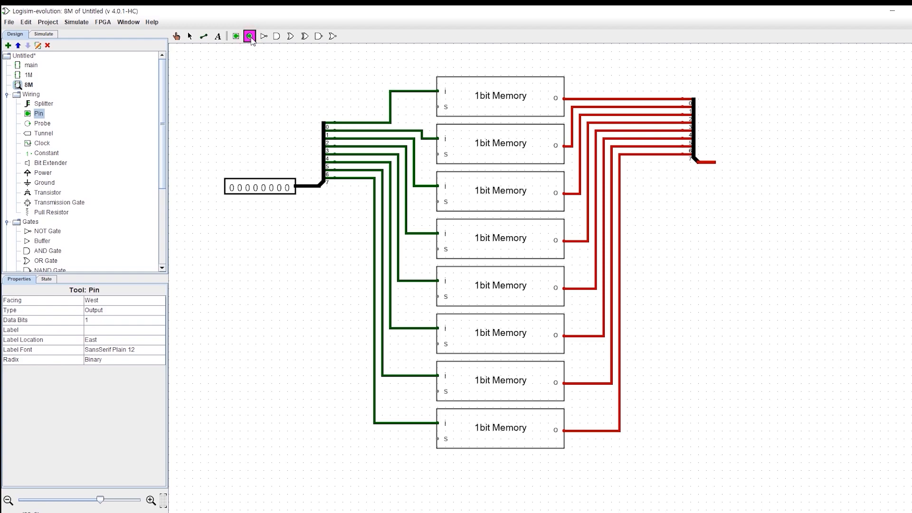
pyautogui.click(762, 162)
pyautogui.click(112, 319)
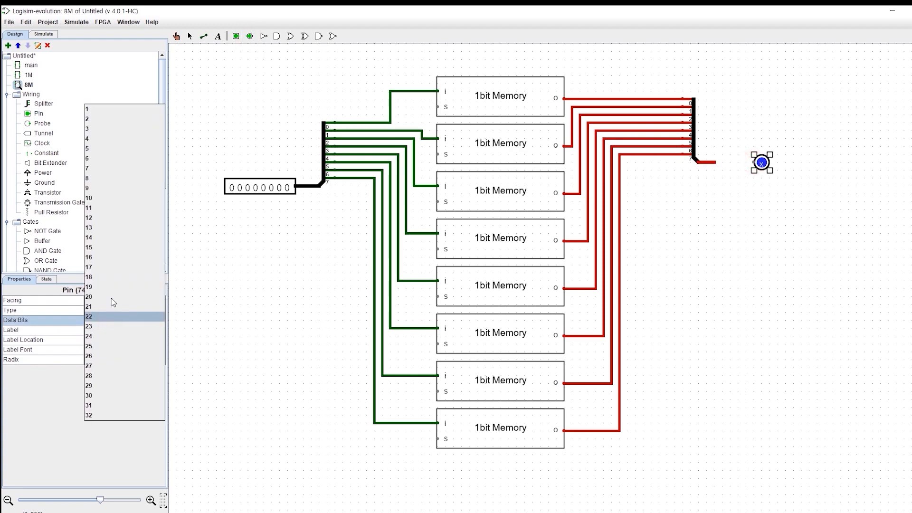
pyautogui.click(91, 178)
pyautogui.moveTo(788, 164); pyautogui.dragTo(746, 165)
pyautogui.click(777, 205)
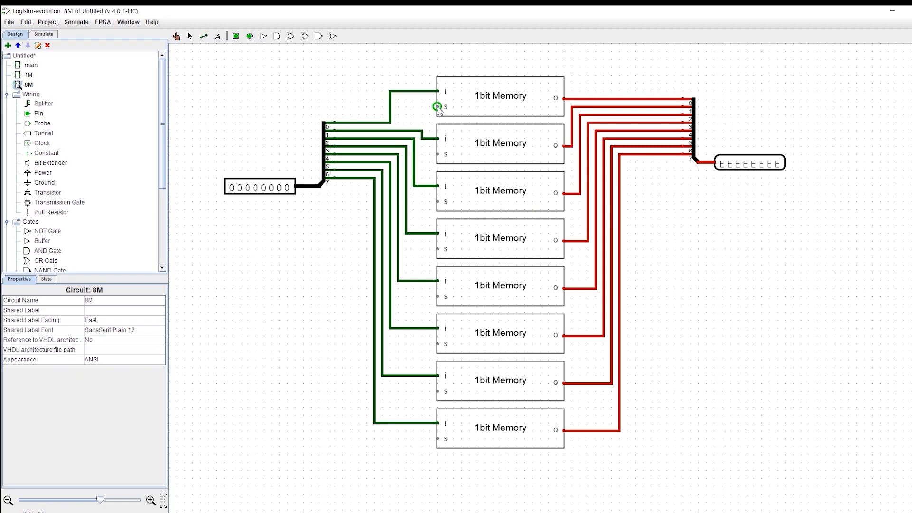
# Make the input splitter right-handed and realign its eight branches with the existing i wires.
pyautogui.click(256, 190)
pyautogui.click(323, 164)
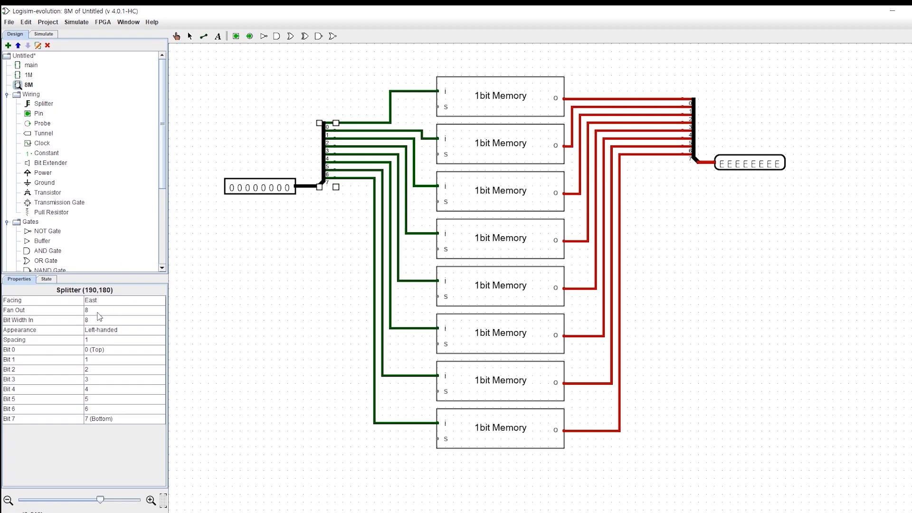
pyautogui.click(101, 333)
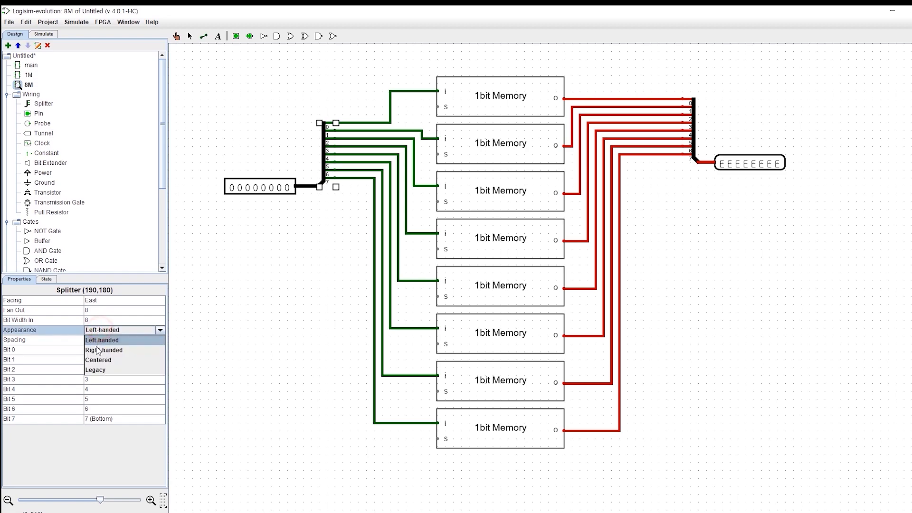
pyautogui.click(98, 349)
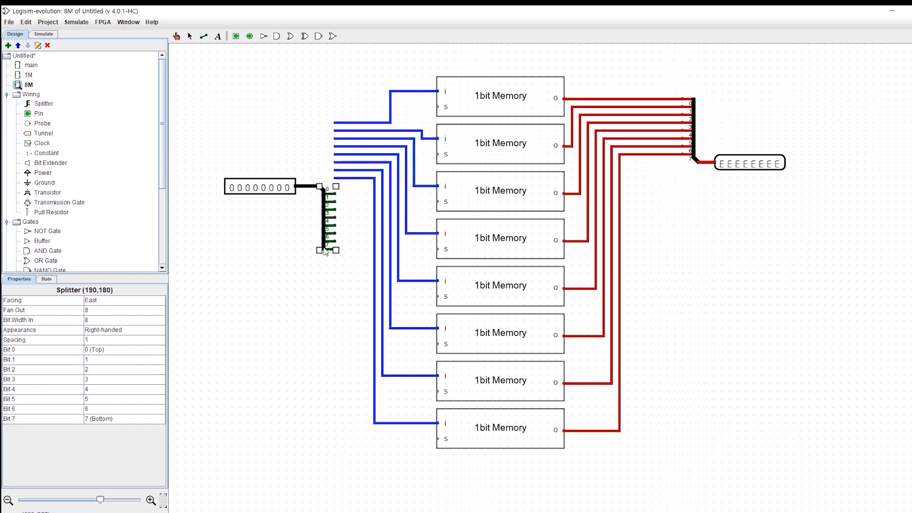
pyautogui.moveTo(325, 221); pyautogui.dragTo(319, 145)
# Move the 8-bit input pin level with the splitter's combined end and shift the splitter beside it, away from the blocks.
pyautogui.moveTo(269, 182); pyautogui.dragTo(215, 118)
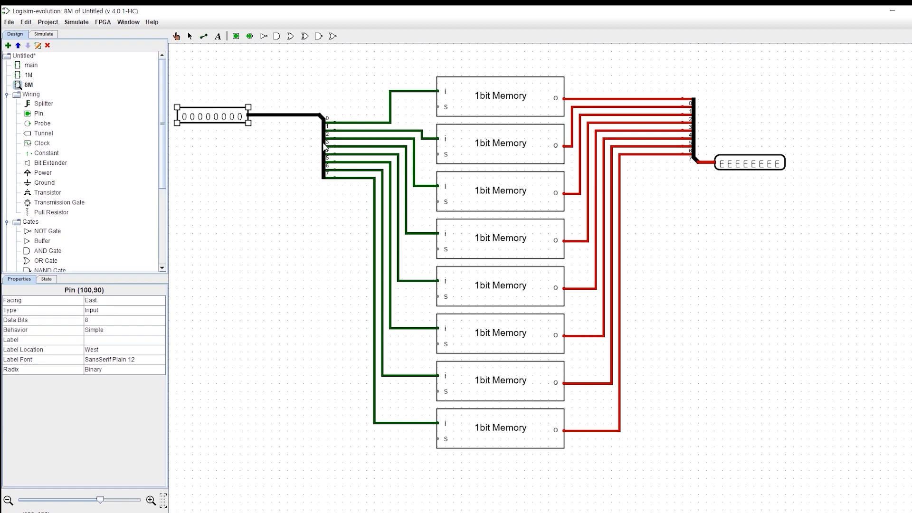
pyautogui.moveTo(325, 146); pyautogui.dragTo(267, 145)
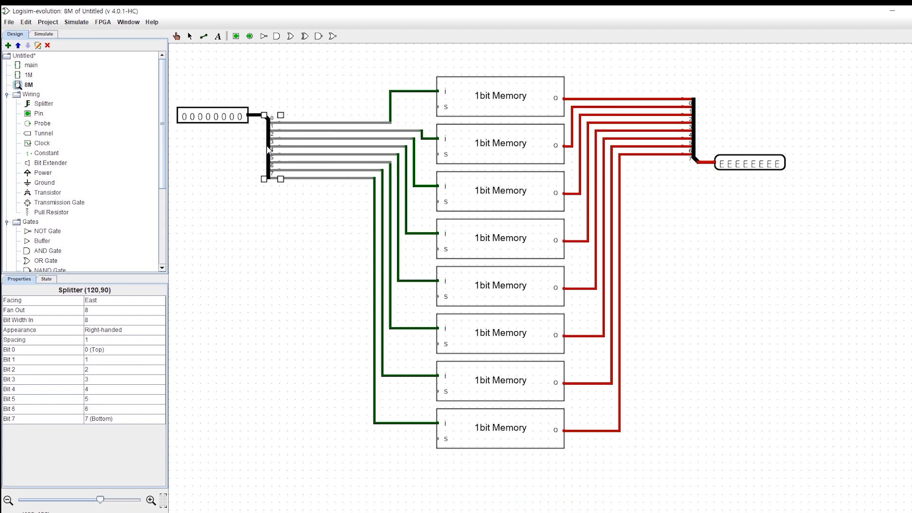
pyautogui.click(315, 279)
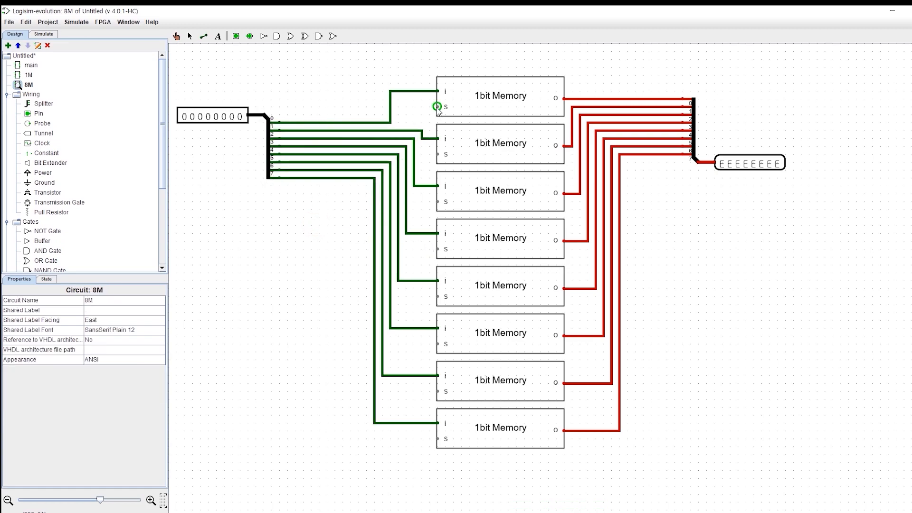
# Route a wire from the first block's s input across and down past the input splitter's branches.
pyautogui.moveTo(437, 106); pyautogui.dragTo(280, 220)
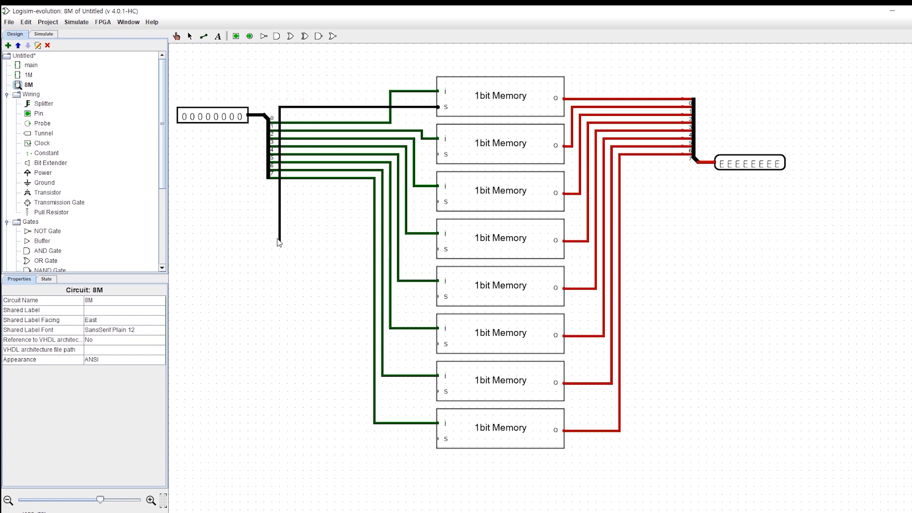
pyautogui.moveTo(277, 245); pyautogui.dragTo(276, 244)
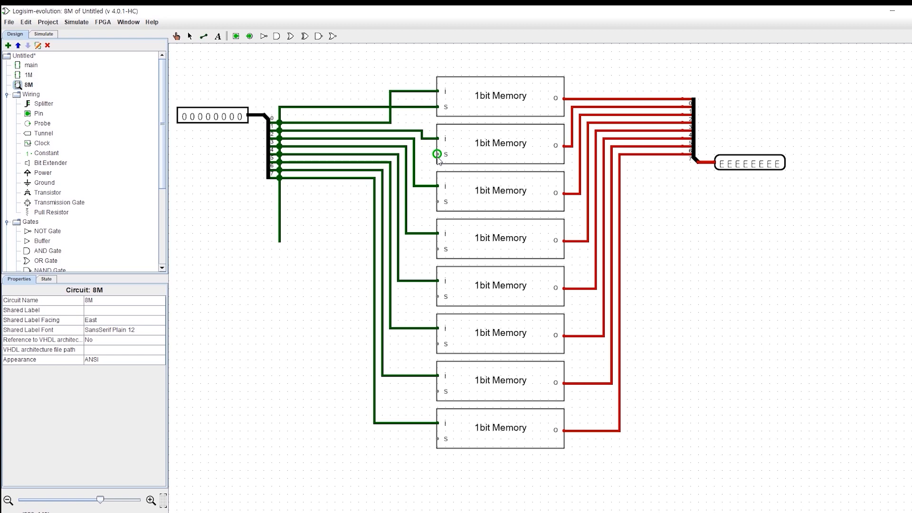
pyautogui.hotkey('ctrl', 'z')
pyautogui.hotkey('ctrl', 'z')
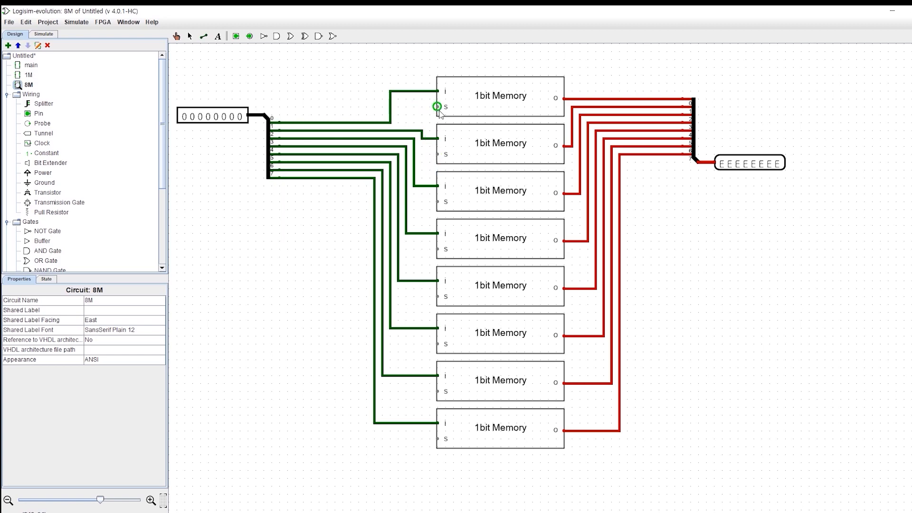
pyautogui.moveTo(437, 106)
pyautogui.mouseDown()
pyautogui.moveTo(437, 155)
pyautogui.moveTo(429, 155)
pyautogui.mouseUp()
pyautogui.hotkey('ctrl', 'z')
# Draw a wire from the uppermost 1bit Memory's S input to above the 8-bit pin and end it with a 1-bit input pin.
pyautogui.moveTo(436, 107)
pyautogui.mouseDown()
pyautogui.moveTo(328, 108)
pyautogui.moveTo(311, 97)
pyautogui.moveTo(311, 76)
pyautogui.moveTo(247, 83)
pyautogui.mouseUp()
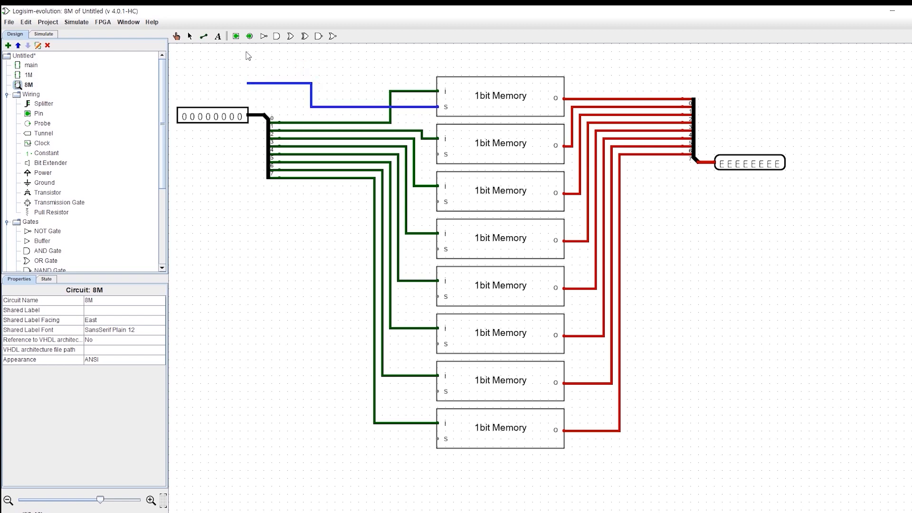
pyautogui.click(236, 38)
pyautogui.click(247, 83)
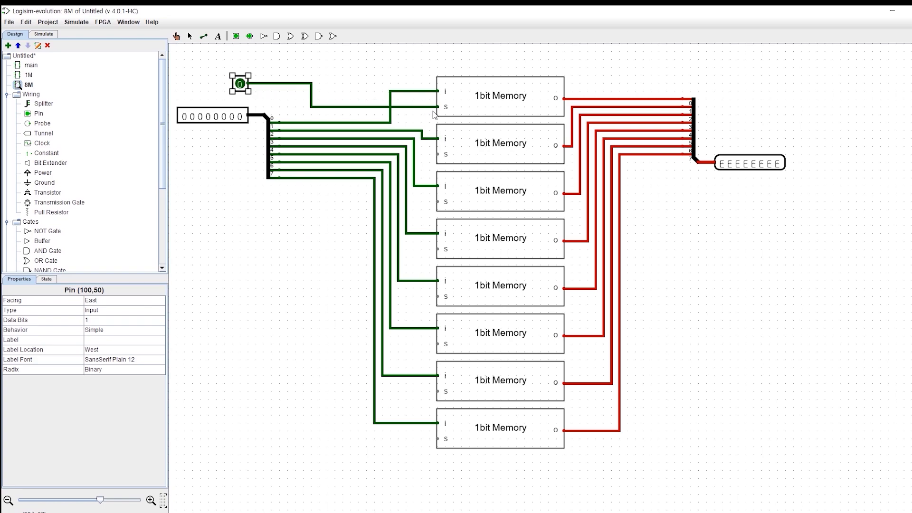
# Branch a vertical wire off the set line and connect it to the S inputs of the other seven 1bit Memory blocks.
pyautogui.moveTo(430, 107); pyautogui.dragTo(435, 440)
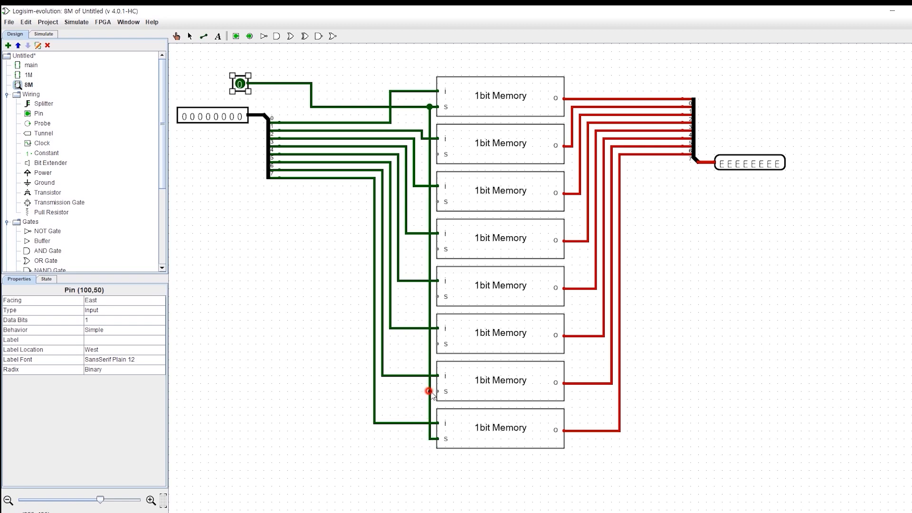
pyautogui.moveTo(430, 391); pyautogui.dragTo(437, 393)
pyautogui.moveTo(430, 344); pyautogui.dragTo(437, 345)
pyautogui.moveTo(430, 297); pyautogui.dragTo(436, 298)
pyautogui.moveTo(429, 249); pyautogui.dragTo(437, 250)
pyautogui.moveTo(430, 201); pyautogui.dragTo(437, 202)
pyautogui.moveTo(429, 154); pyautogui.dragTo(437, 154)
# Set the 8-bit input pin to 01010101 in simulation and store it by switching the set pin to 1.
pyautogui.click(177, 37)
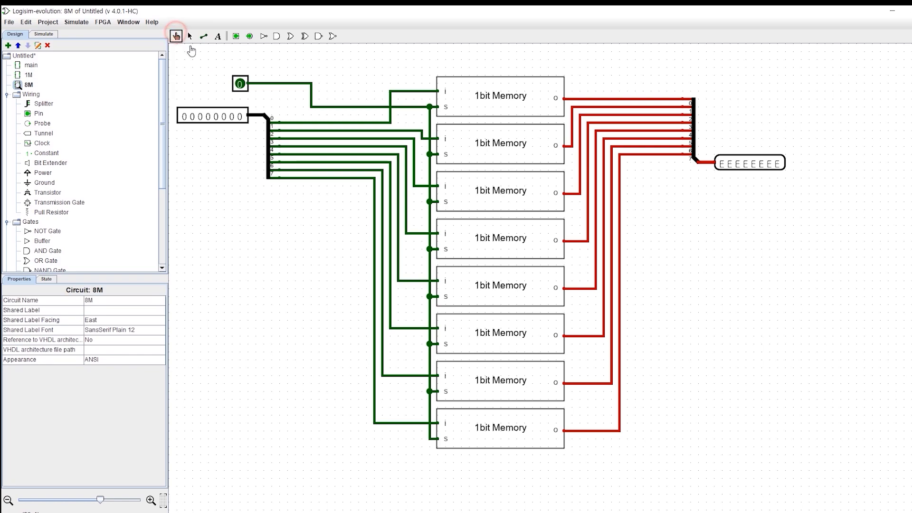
pyautogui.click(240, 119)
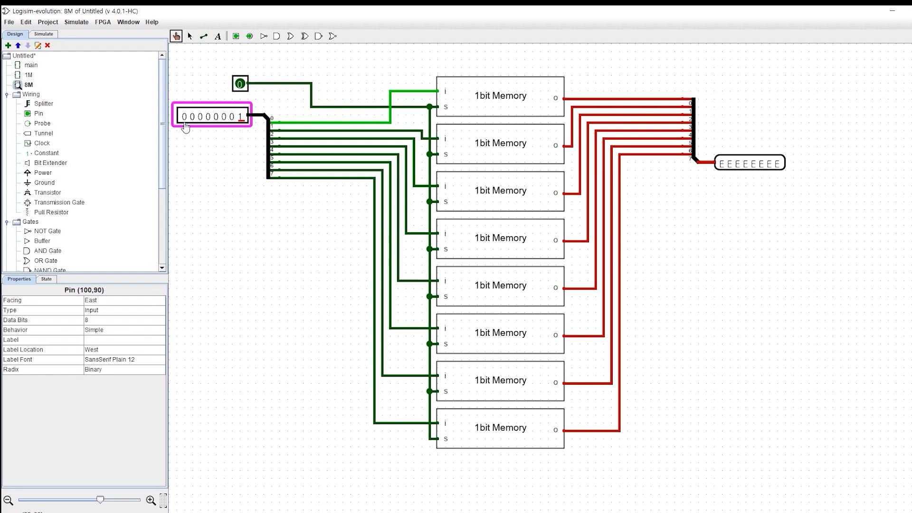
pyautogui.click(224, 119)
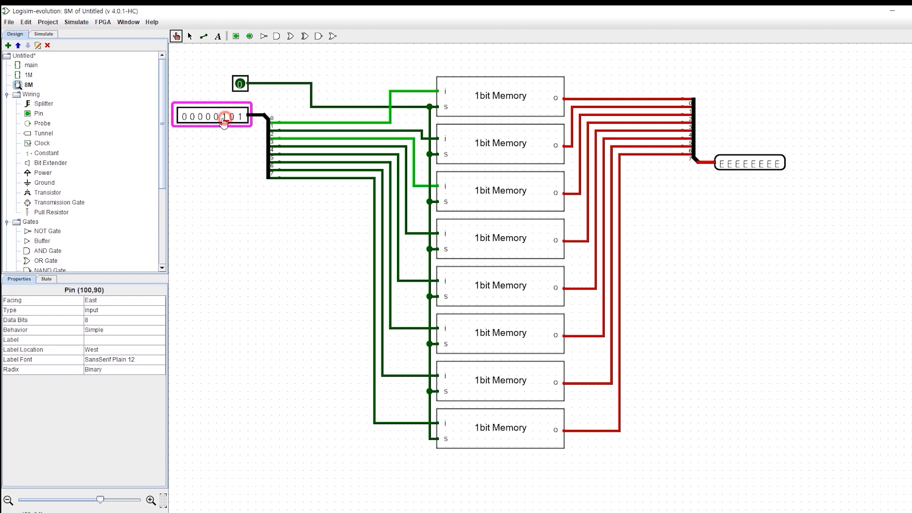
pyautogui.click(208, 119)
pyautogui.click(192, 118)
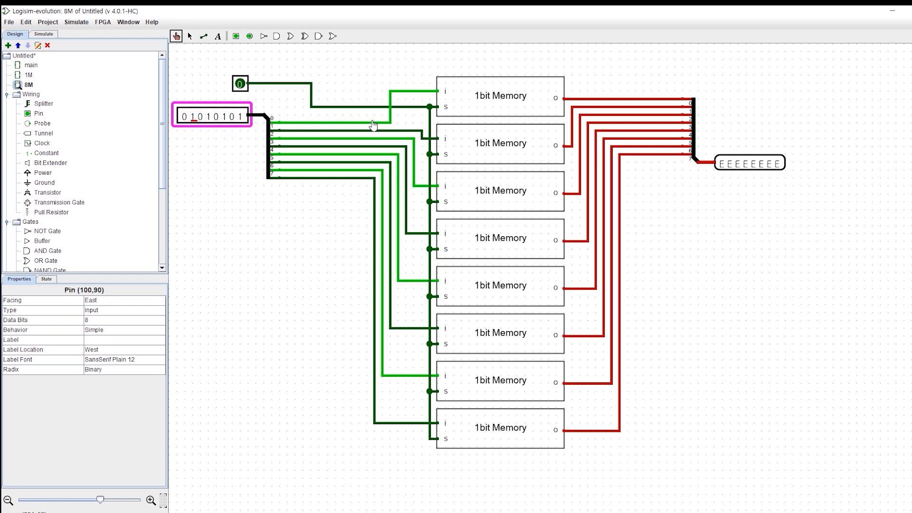
pyautogui.click(240, 85)
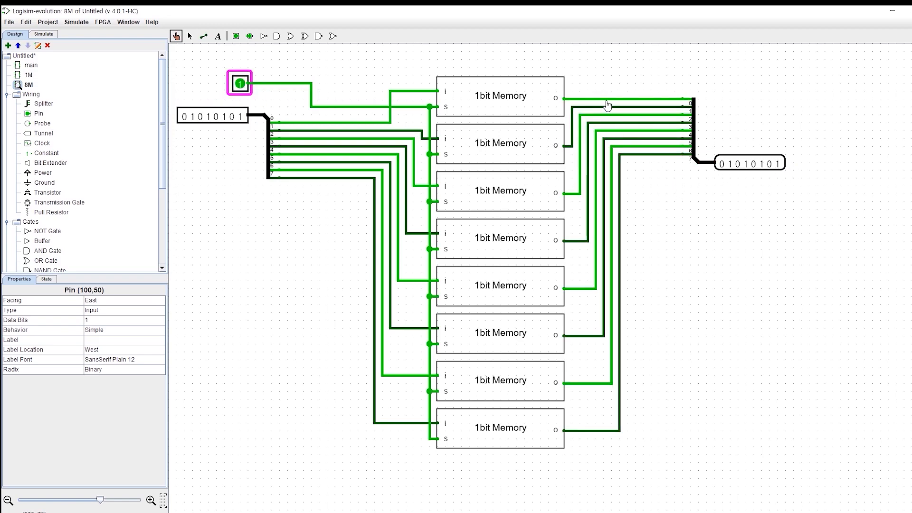
# Switch the set pin back to 0 and change the 8-bit input pin to 10010010.
pyautogui.click(241, 84)
pyautogui.click(222, 117)
pyautogui.click(207, 117)
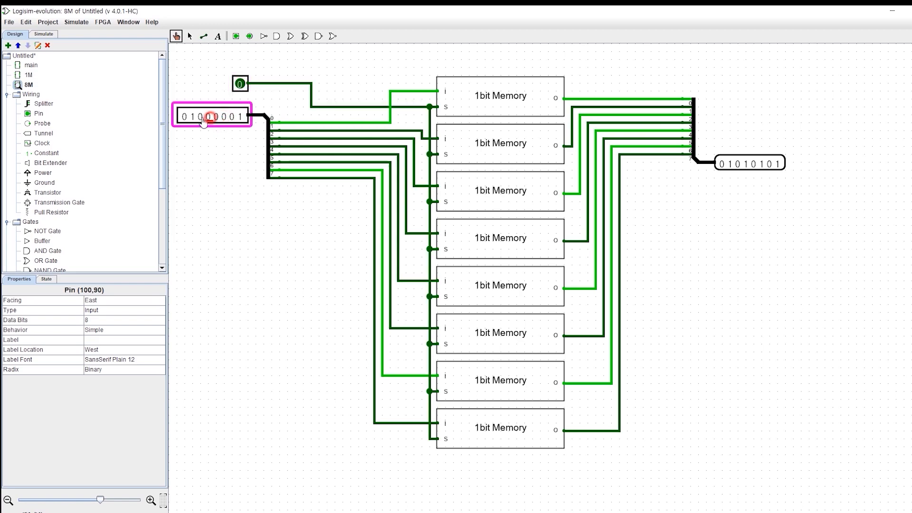
pyautogui.click(185, 117)
pyautogui.click(216, 117)
pyautogui.click(239, 117)
pyautogui.click(231, 117)
pyautogui.click(207, 117)
pyautogui.click(193, 117)
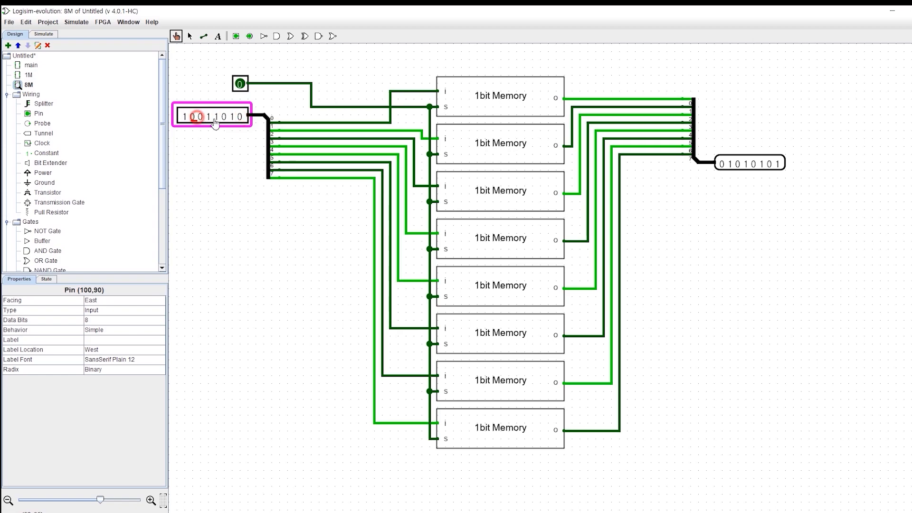
pyautogui.click(215, 117)
pyautogui.click(232, 117)
pyautogui.click(231, 117)
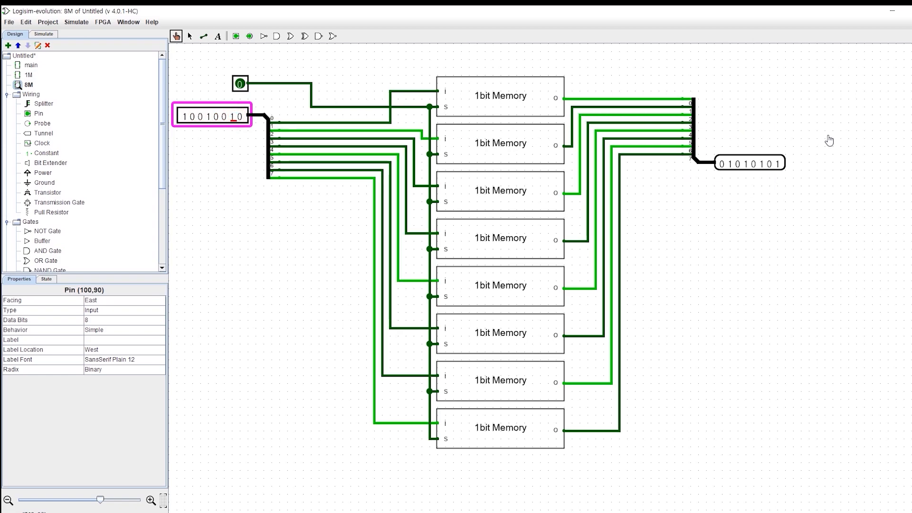
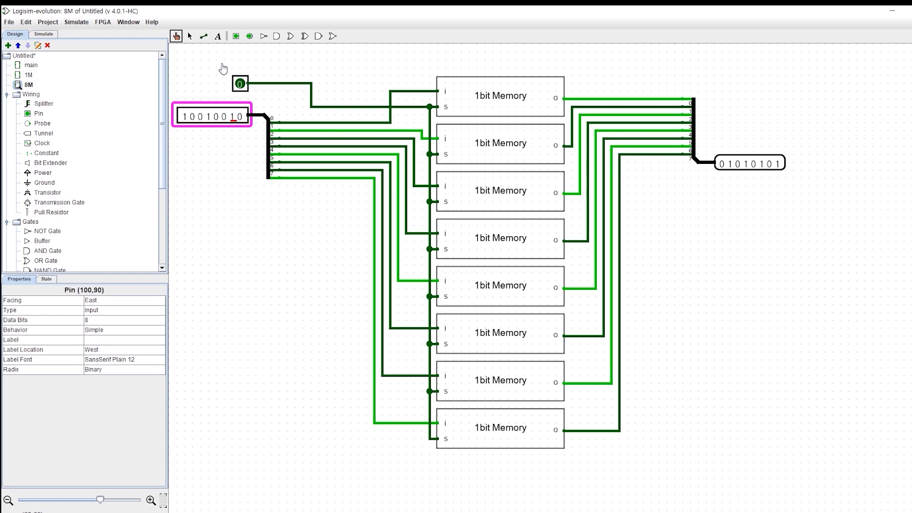
# Create a new circuit named 8Register.
pyautogui.click(165, 84)
pyautogui.click(7, 45)
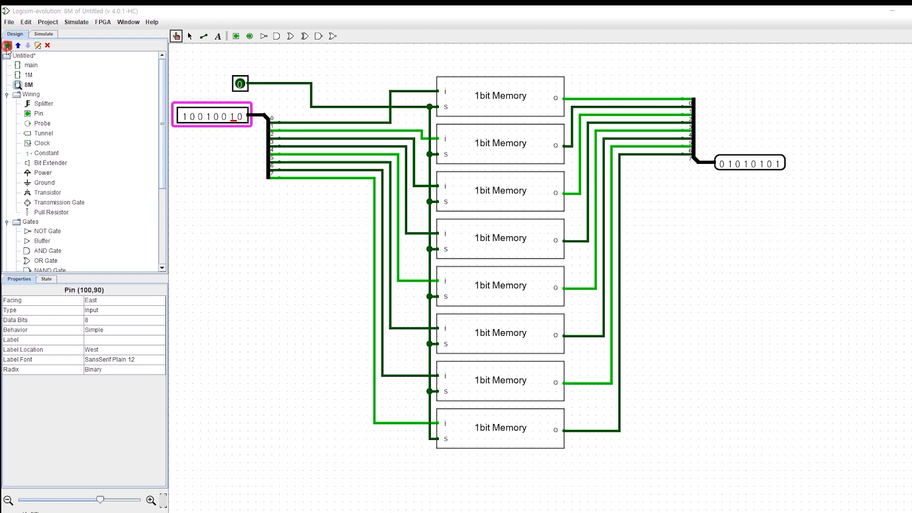
pyautogui.write('8')
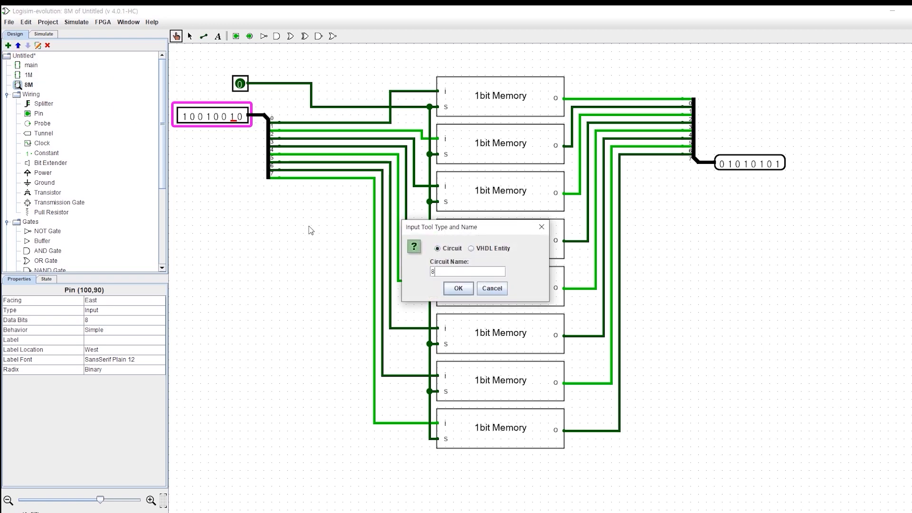
pyautogui.press('BackSpace')
pyautogui.press('BackSpace')
pyautogui.press('Return')
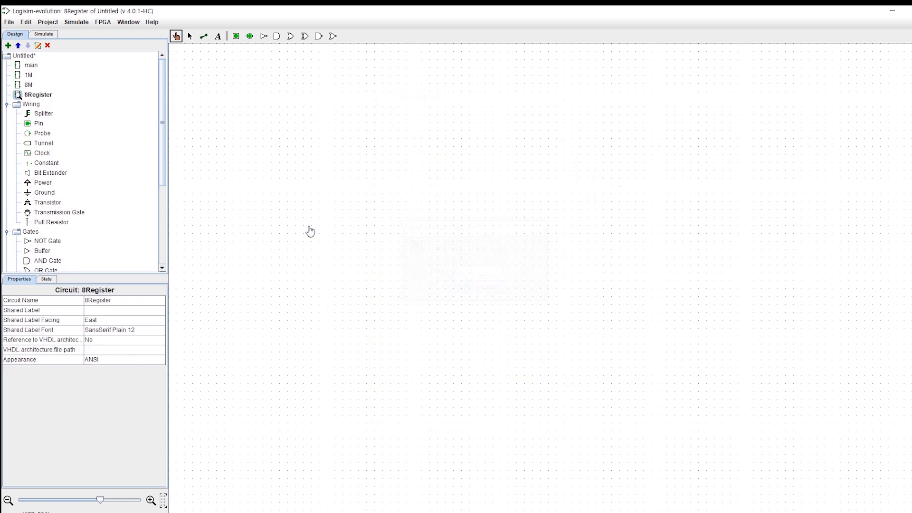
# Place an 8M subcircuit in the 8Register circuit and draw a short wire out from its upper input.
pyautogui.click(32, 96)
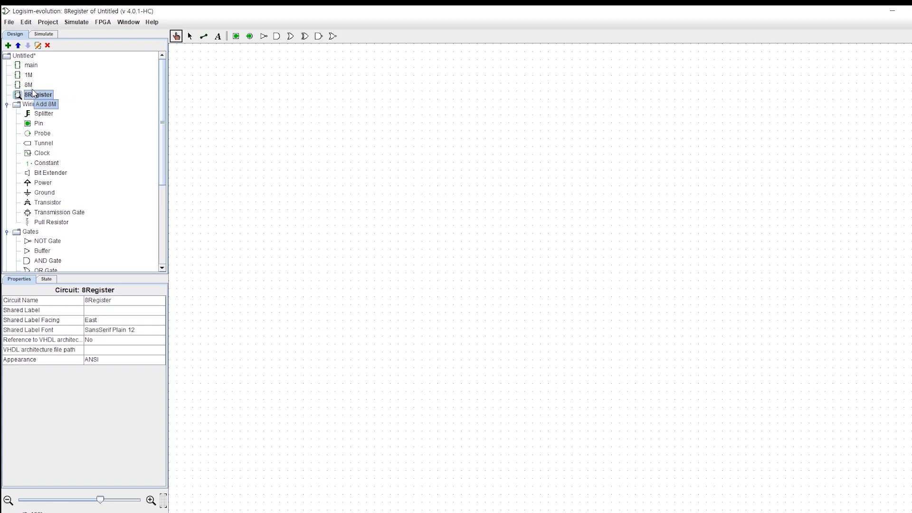
pyautogui.click(27, 84)
pyautogui.click(442, 155)
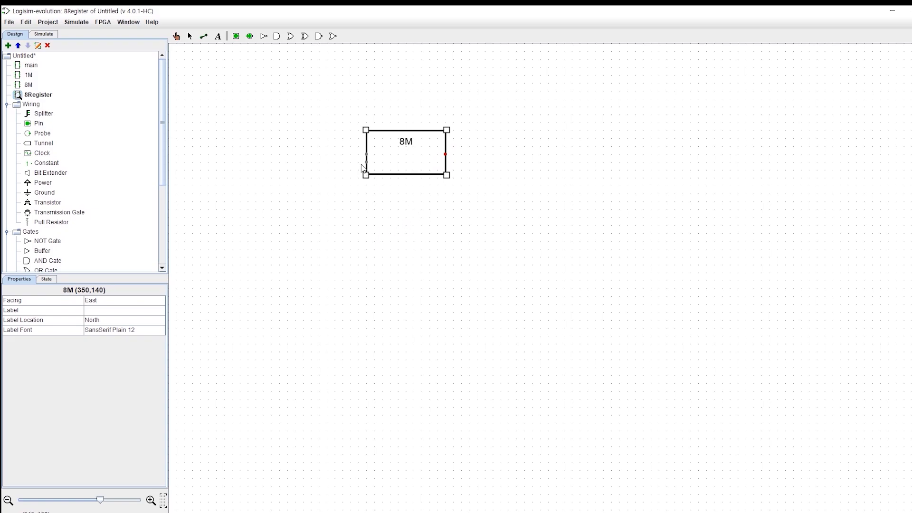
pyautogui.moveTo(366, 154); pyautogui.dragTo(326, 153)
# Add an input pin with 8 data bits before the 8M block and move it slightly below the upper input wire.
pyautogui.scroll(4, 50, 192)
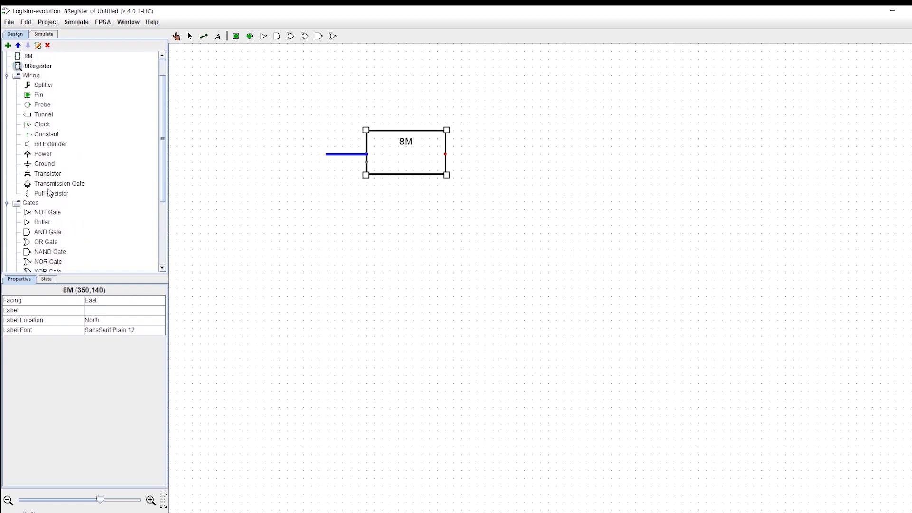
pyautogui.click(38, 94)
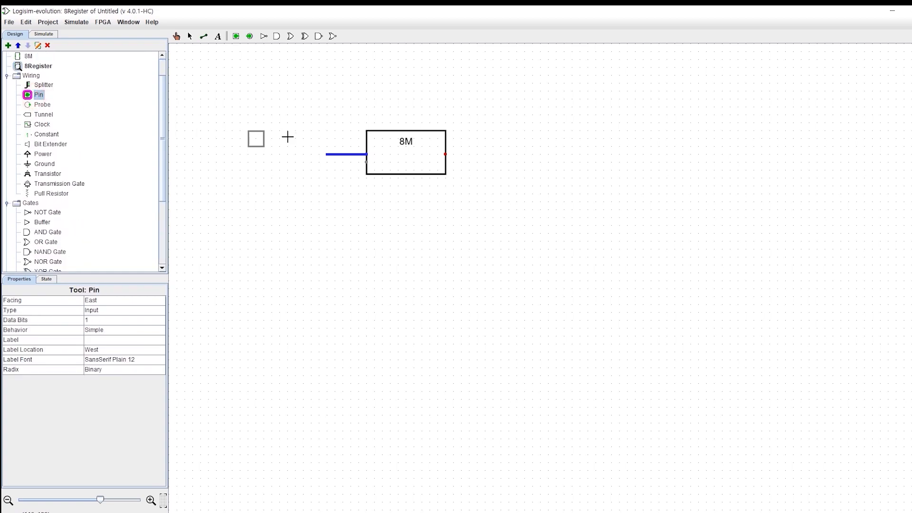
pyautogui.click(272, 155)
pyautogui.click(118, 322)
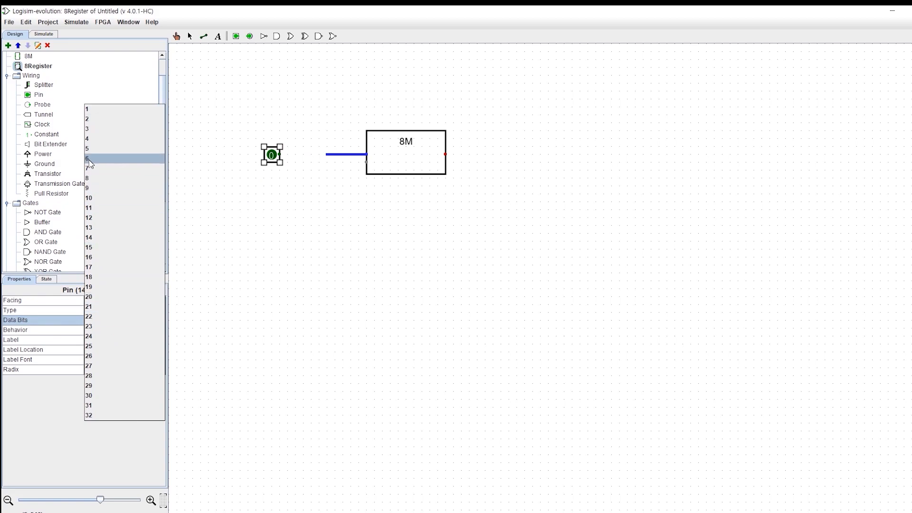
pyautogui.click(91, 178)
pyautogui.moveTo(253, 153)
pyautogui.mouseDown()
pyautogui.moveTo(300, 151)
pyautogui.moveTo(292, 170)
pyautogui.mouseUp()
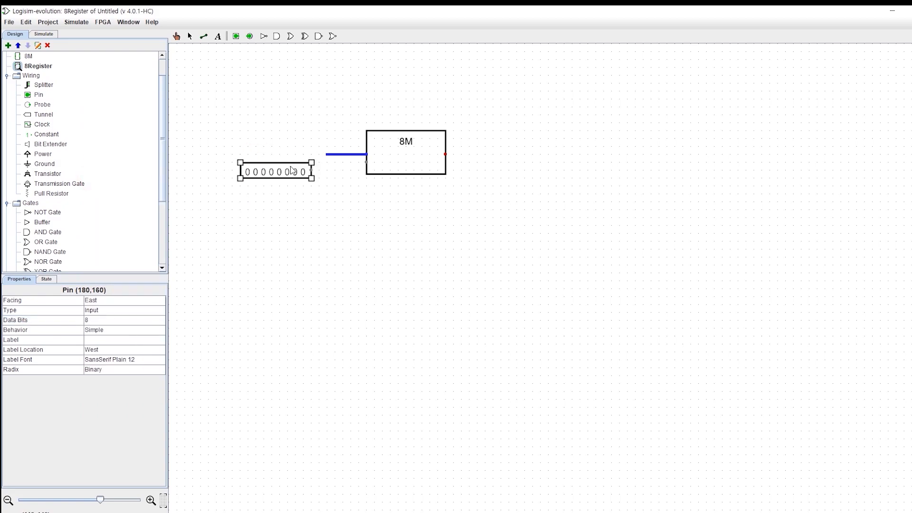
# Wire the 8-bit pin to 8M's lower input and attach a 1-bit input pin to the extended upper input wire.
pyautogui.click(406, 164)
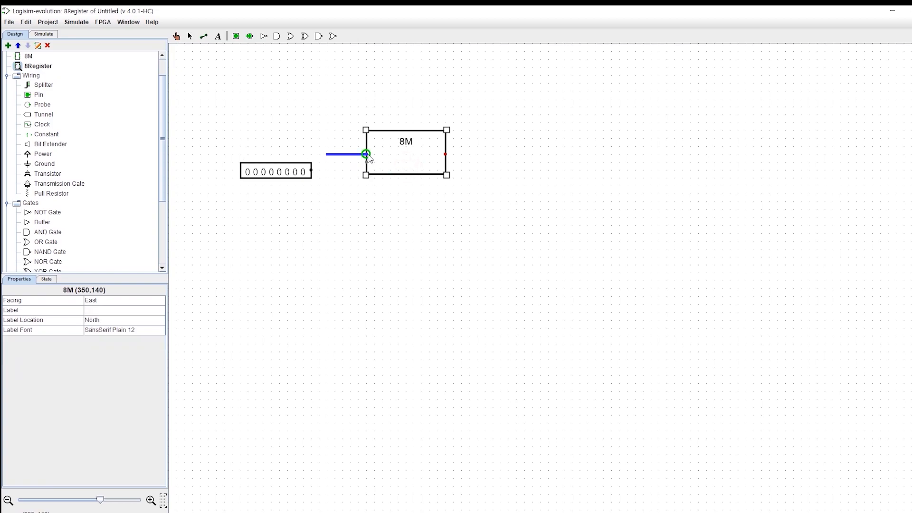
pyautogui.moveTo(367, 162)
pyautogui.mouseDown()
pyautogui.moveTo(292, 175)
pyautogui.moveTo(333, 174)
pyautogui.moveTo(312, 173)
pyautogui.moveTo(326, 154)
pyautogui.moveTo(302, 154)
pyautogui.mouseUp()
pyautogui.click(292, 175)
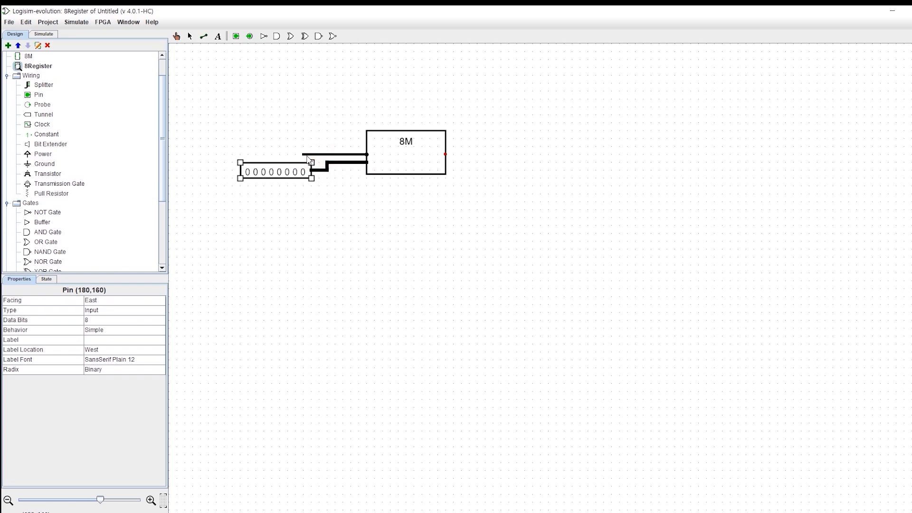
pyautogui.click(236, 36)
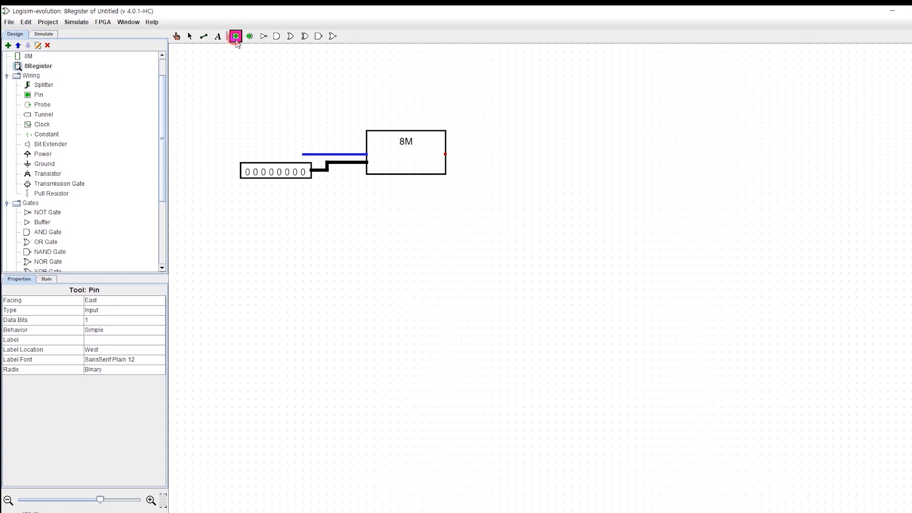
pyautogui.click(295, 154)
# Draw a short wire from 8M's output and place a two-input, 1-bit AND gate beyond it, level with the output.
pyautogui.click(465, 201)
pyautogui.moveTo(445, 154); pyautogui.dragTo(464, 155)
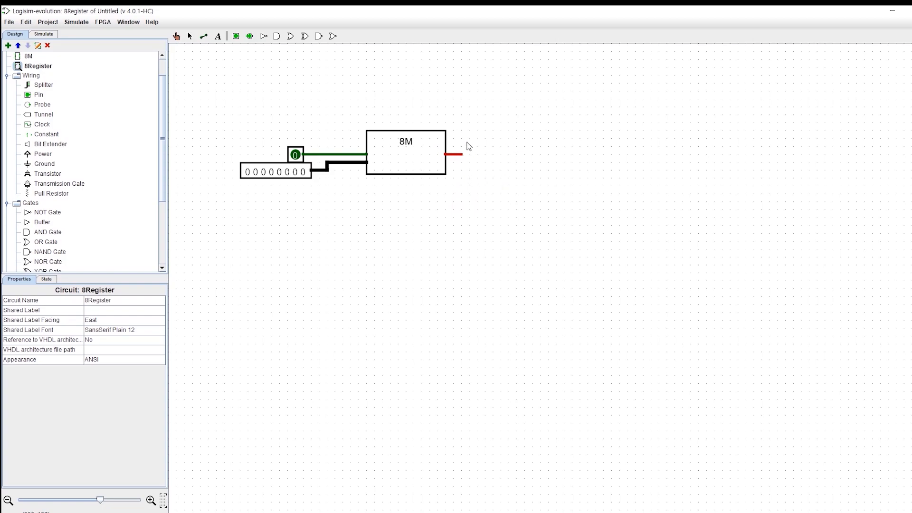
pyautogui.click(48, 232)
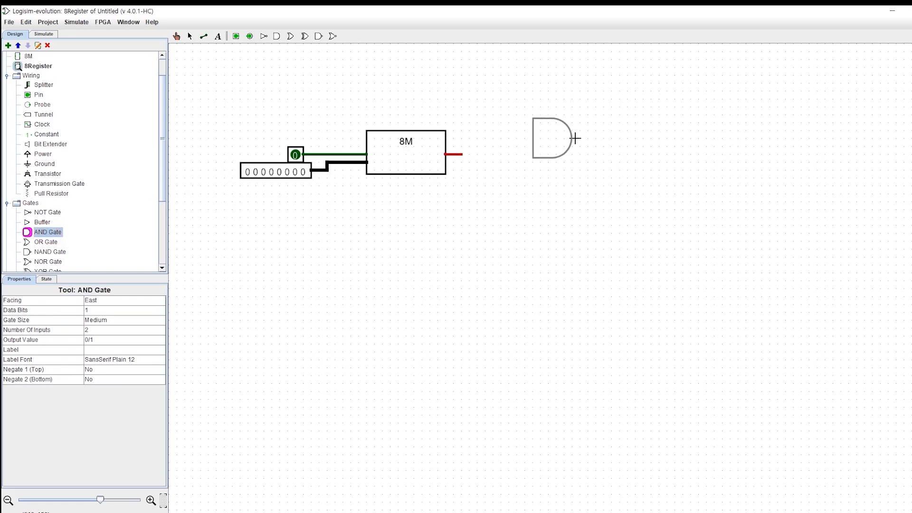
pyautogui.click(575, 138)
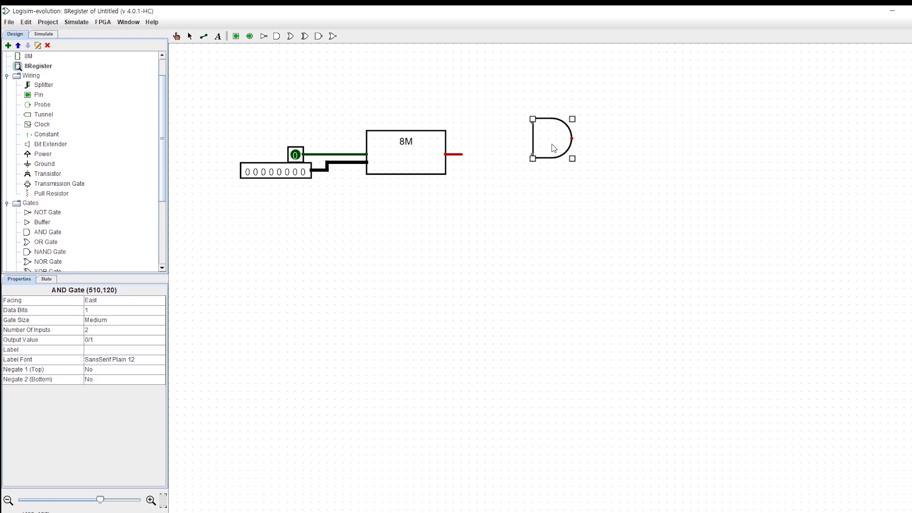
pyautogui.moveTo(547, 146)
pyautogui.mouseDown()
pyautogui.moveTo(568, 162)
pyautogui.moveTo(552, 159)
pyautogui.mouseUp()
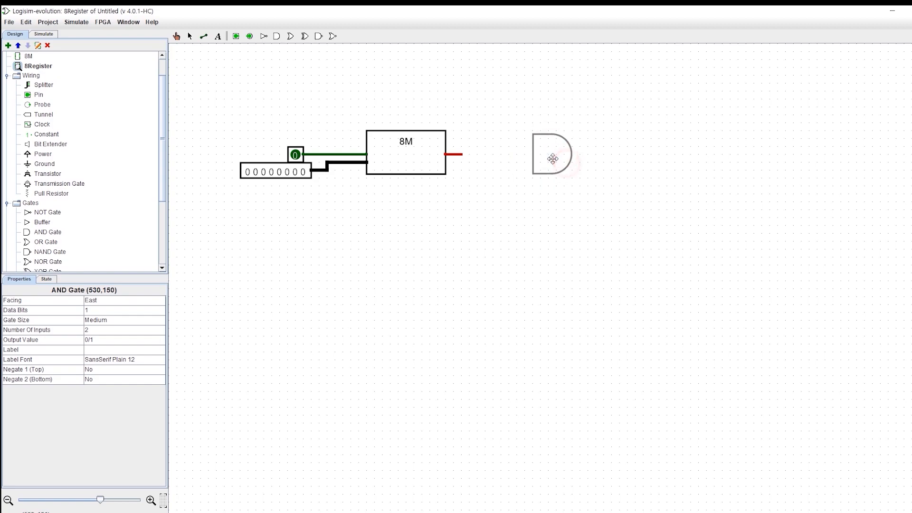
pyautogui.click(96, 311)
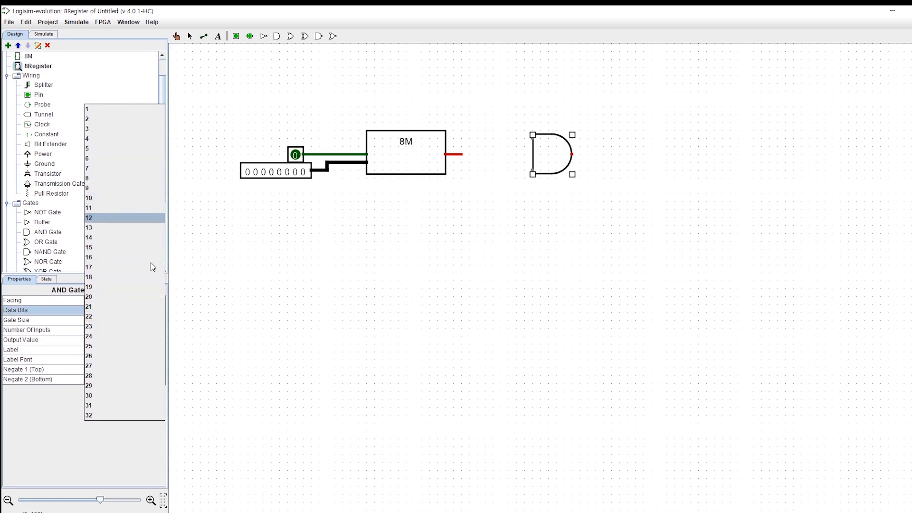
pyautogui.click(160, 323)
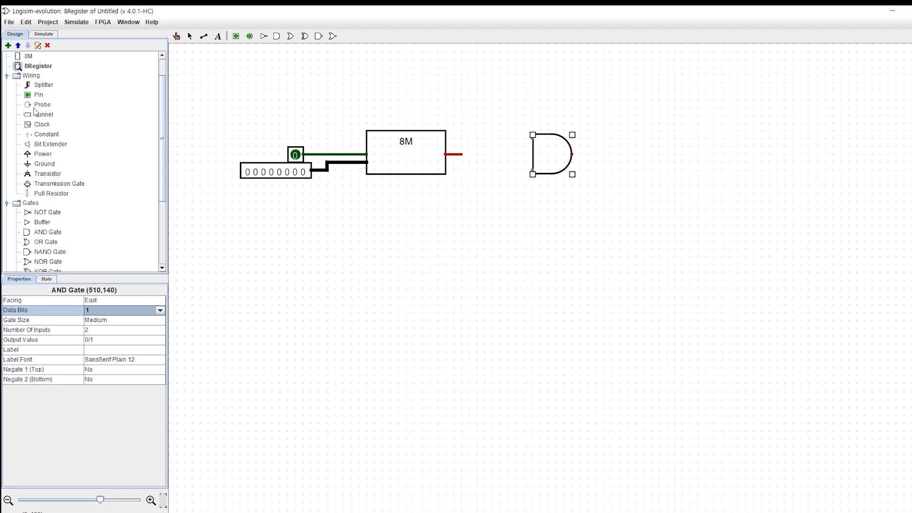
# Place a splitter at the end of 8M's output wire with Bit Width In 8 and Fan Out 8.
pyautogui.click(39, 85)
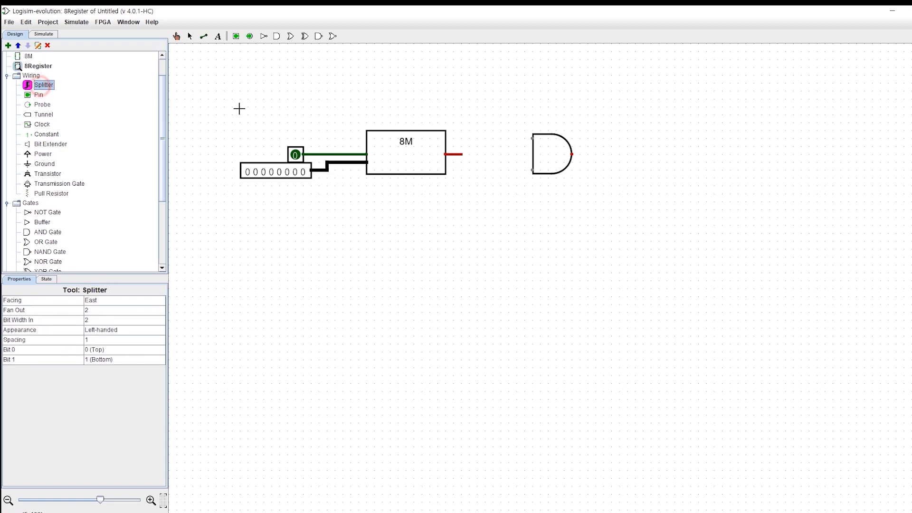
pyautogui.click(462, 155)
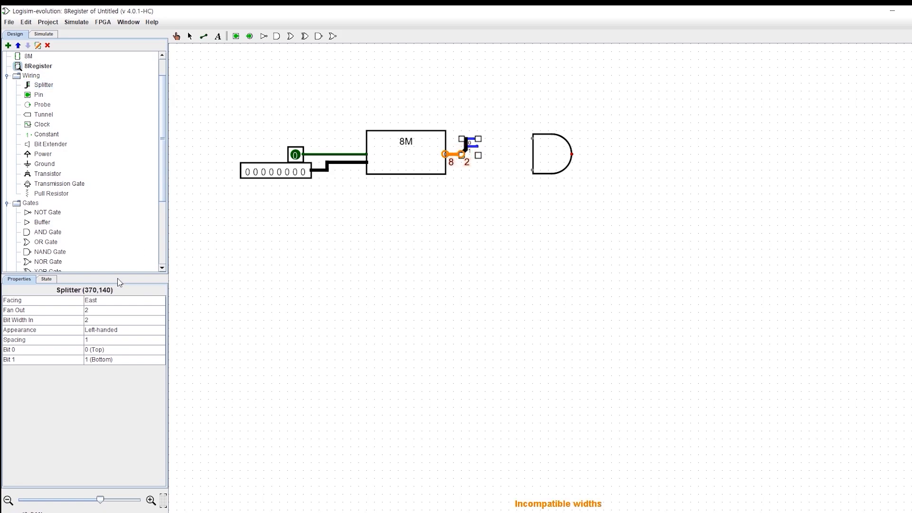
pyautogui.click(91, 320)
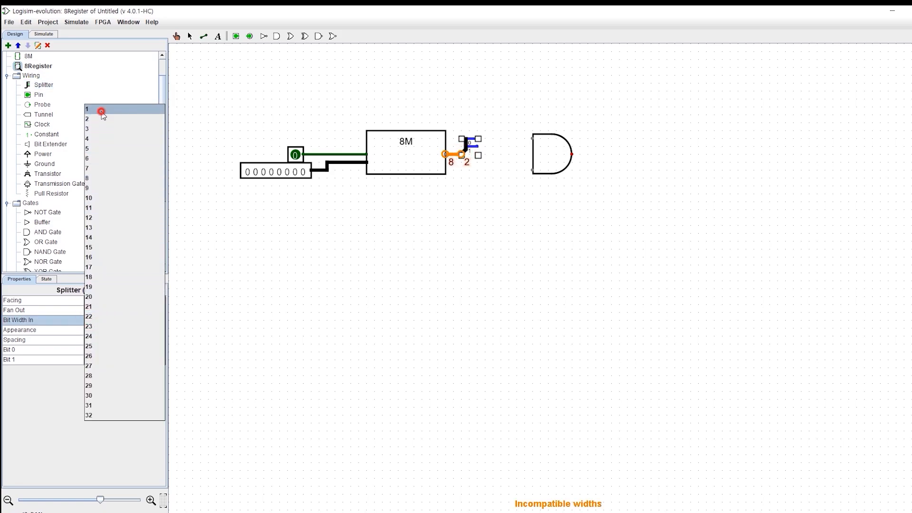
pyautogui.click(97, 110)
pyautogui.click(97, 320)
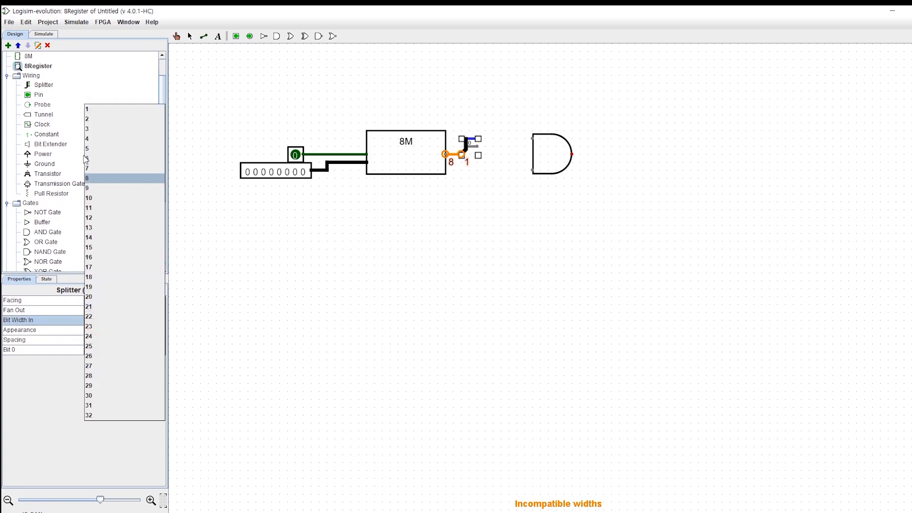
pyautogui.click(95, 178)
pyautogui.click(98, 310)
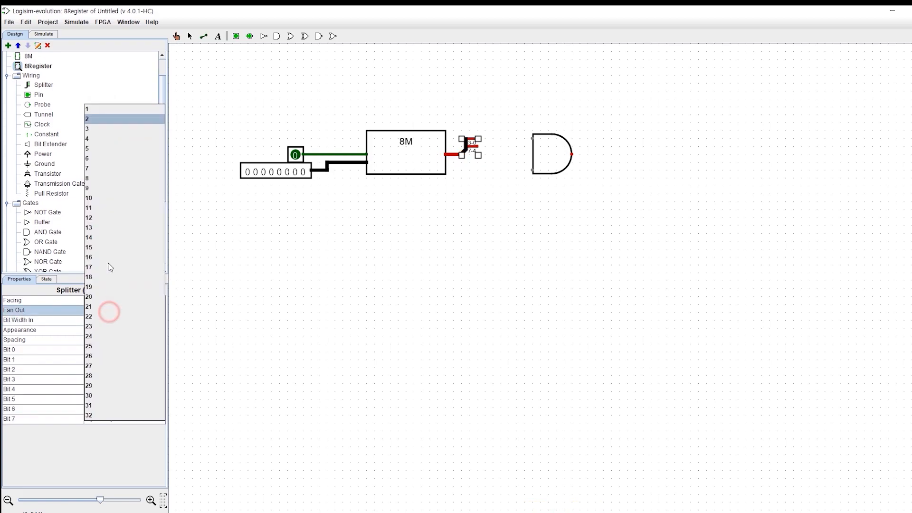
pyautogui.click(99, 178)
pyautogui.click(507, 208)
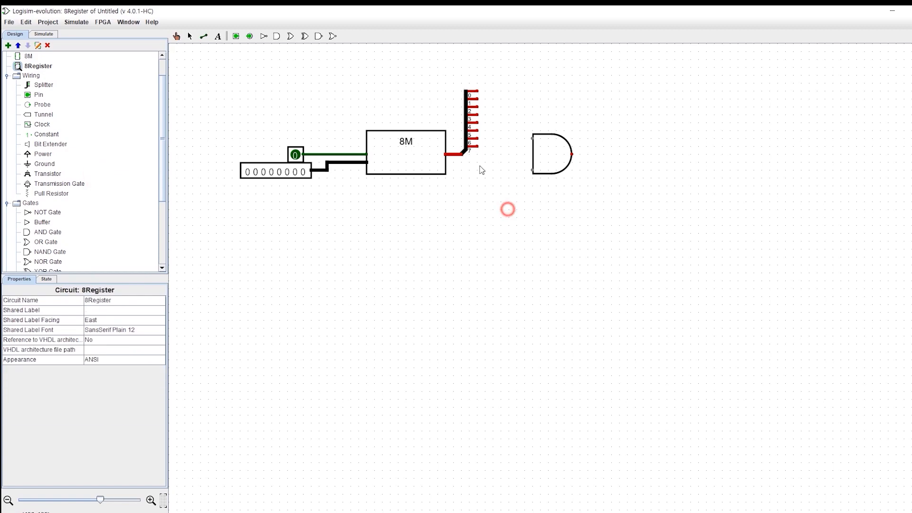
# Set the output splitter's appearance to Right-handed so its branches extend downward.
pyautogui.click(470, 142)
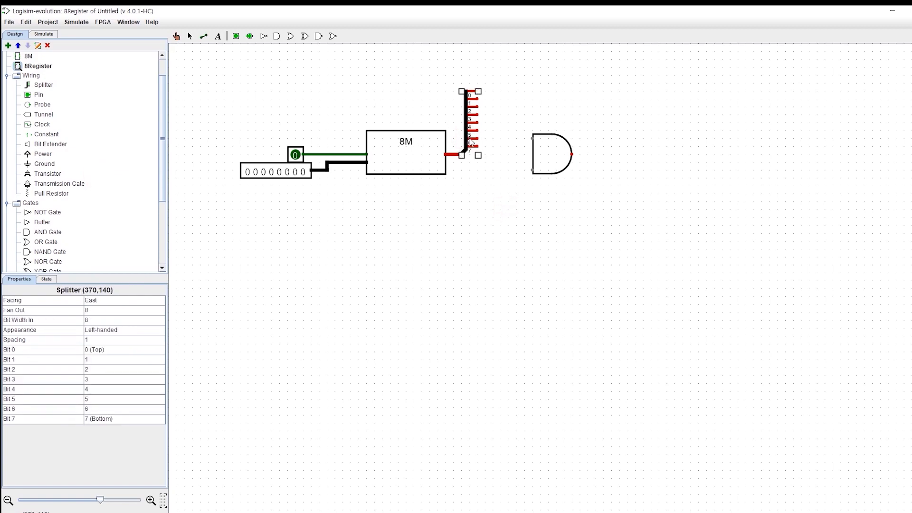
pyautogui.click(113, 332)
pyautogui.click(109, 349)
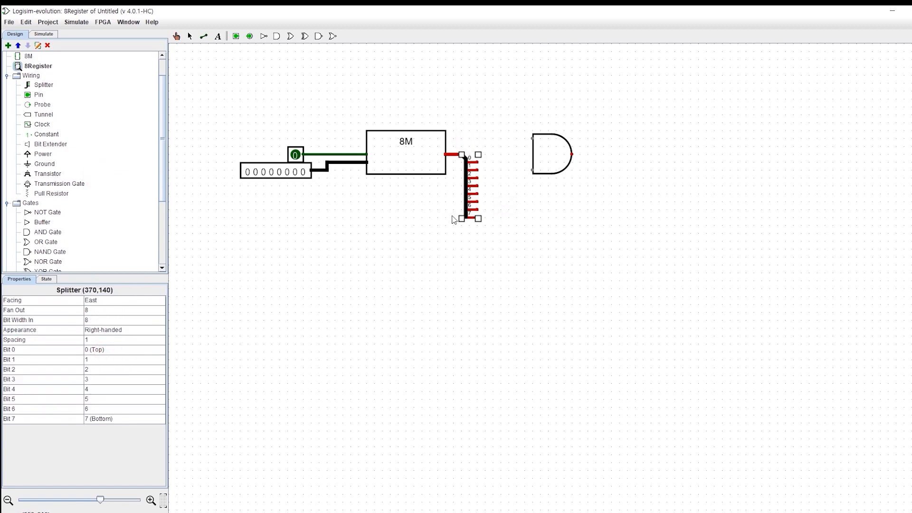
# Set the AND gate's size to Narrow, move it near the splitter and wire splitter output 0 to its lower input.
pyautogui.click(595, 178)
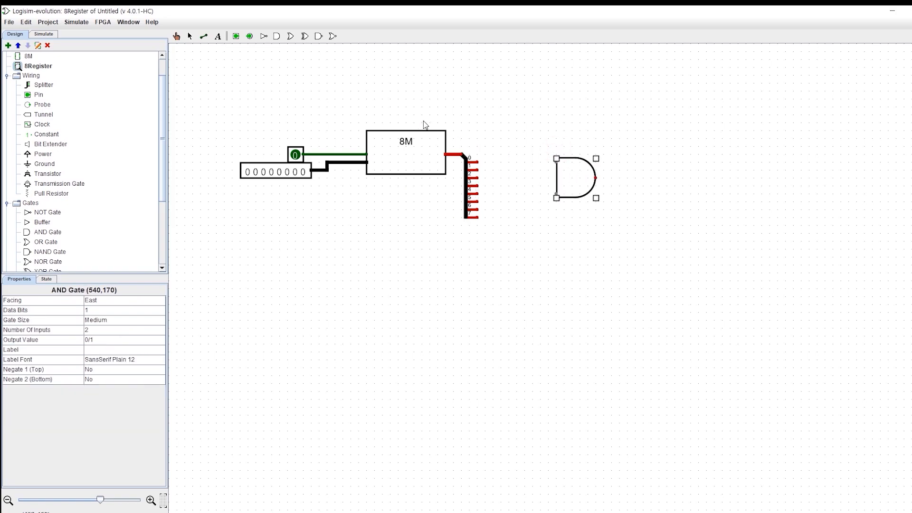
pyautogui.click(104, 319)
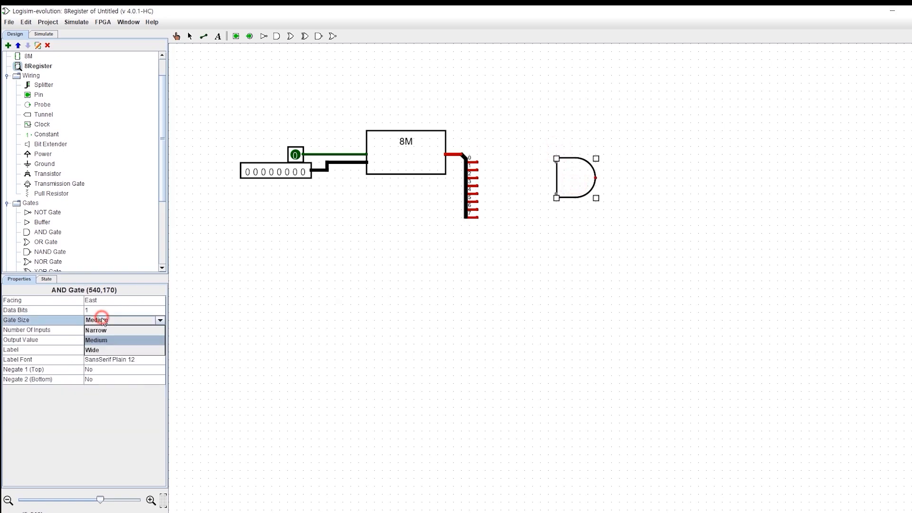
pyautogui.click(96, 330)
pyautogui.scroll(3, 451, 315)
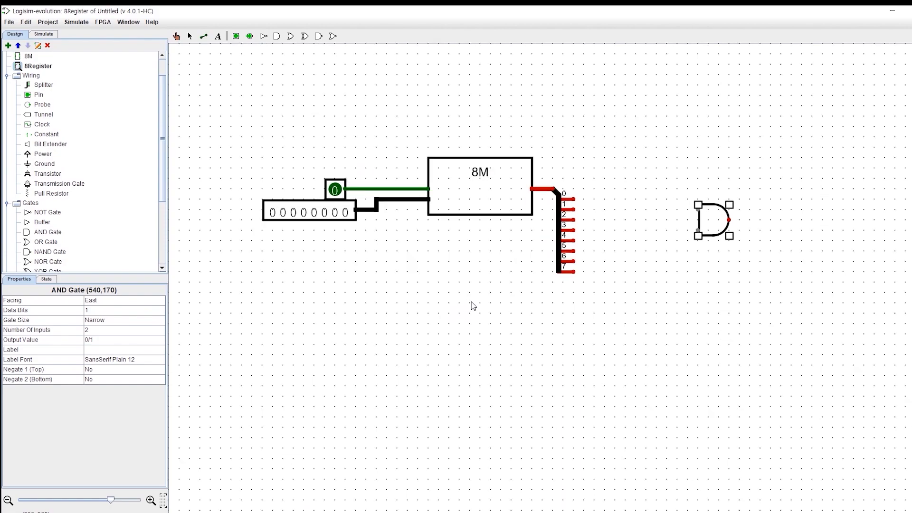
pyautogui.moveTo(710, 218); pyautogui.dragTo(638, 177)
pyautogui.moveTo(574, 201); pyautogui.dragTo(622, 194)
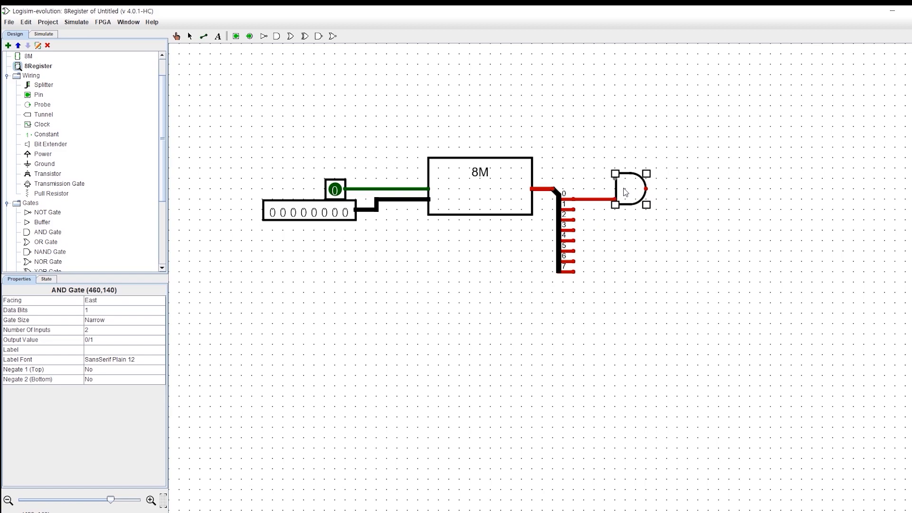
pyautogui.moveTo(625, 192); pyautogui.dragTo(646, 191)
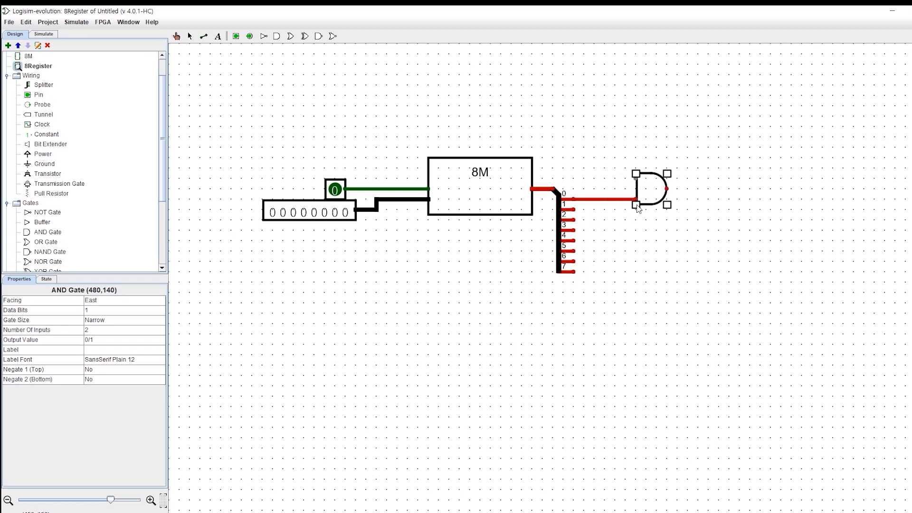
# Duplicate the narrow AND gate into a vertical column of eight touching gates.
pyautogui.moveTo(650, 199); pyautogui.dragTo(653, 407)
pyautogui.hotkey('ctrl', 'd')
pyautogui.hotkey('ctrl', 'd')
pyautogui.hotkey('ctrl', 'd')
pyautogui.hotkey('ctrl', 'd')
pyautogui.hotkey('ctrl', 'd')
pyautogui.hotkey('ctrl', 'd')
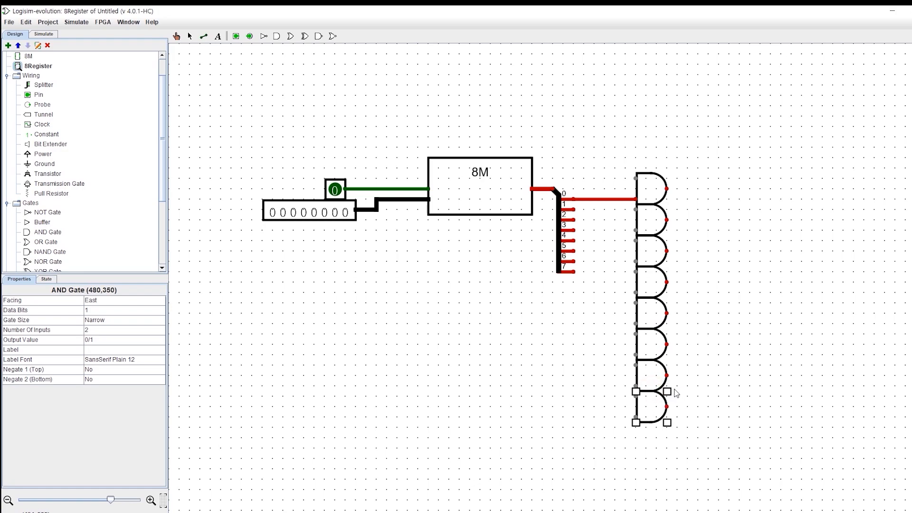
# Delete all eight AND gates from the 8Register circuit.
pyautogui.moveTo(719, 456); pyautogui.dragTo(629, 167)
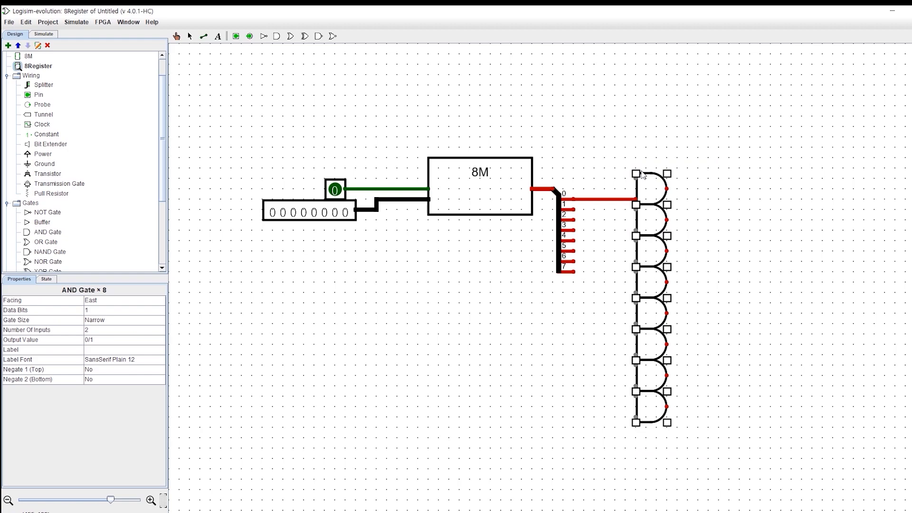
pyautogui.press('Delete')
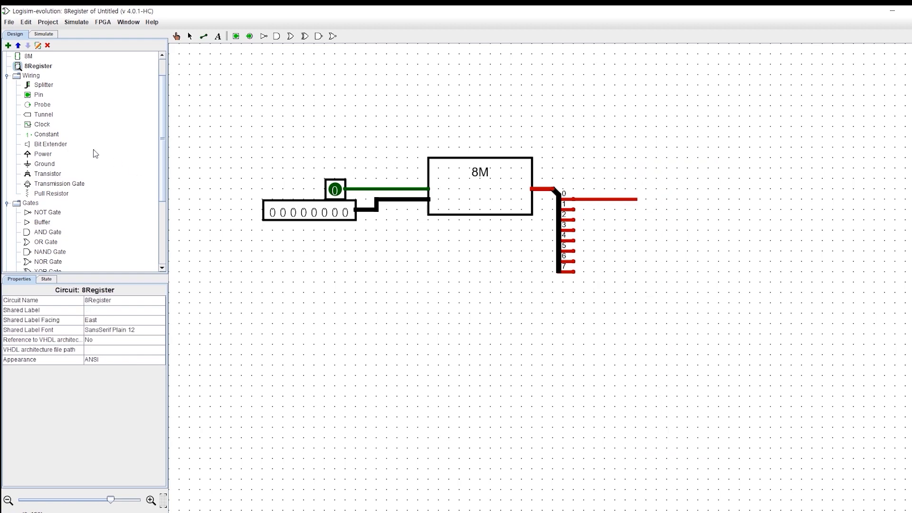
# Add a new circuit named Enabler to the project.
pyautogui.scroll(1, 37, 84)
pyautogui.click(23, 56)
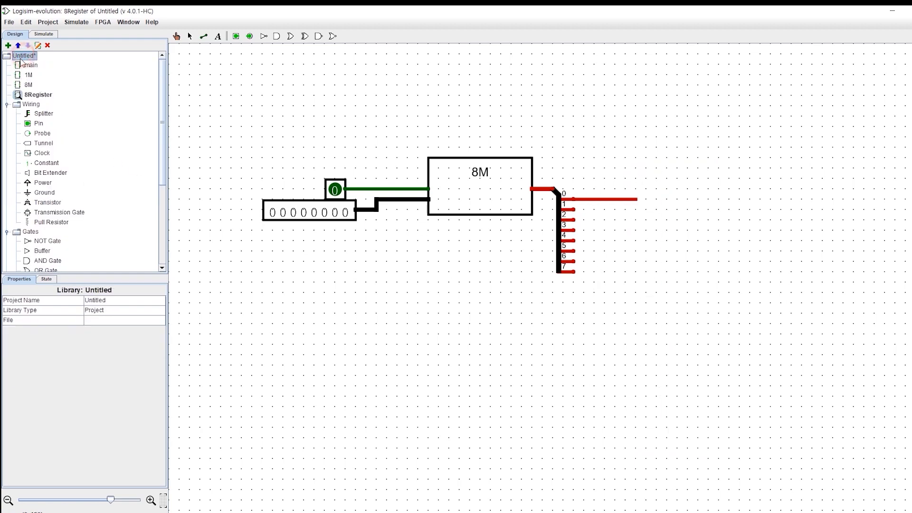
pyautogui.doubleClick(22, 56)
pyautogui.doubleClick(22, 56)
pyautogui.click(8, 45)
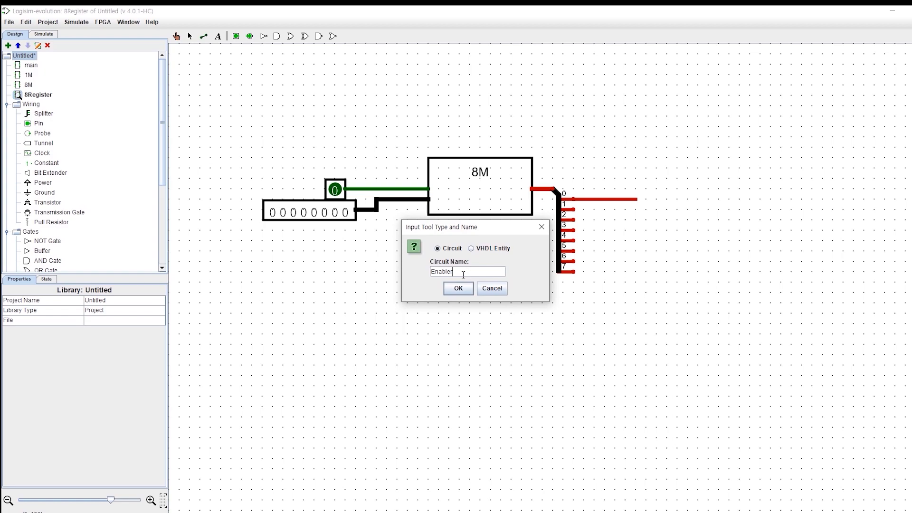
pyautogui.press('Return')
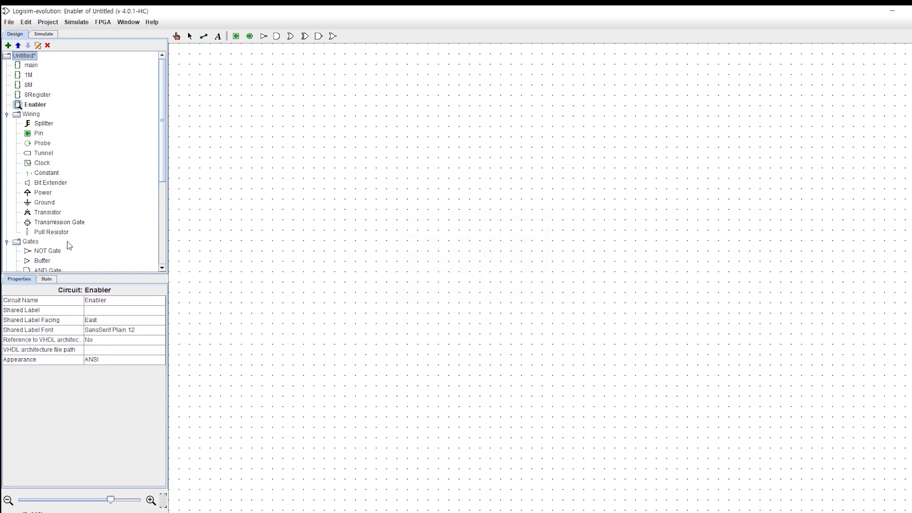
# Place a two-input, 1-bit AND gate in the Enabler circuit, set its size to Narrow and move it up and to the right.
pyautogui.scroll(-2, 53, 234)
pyautogui.click(47, 211)
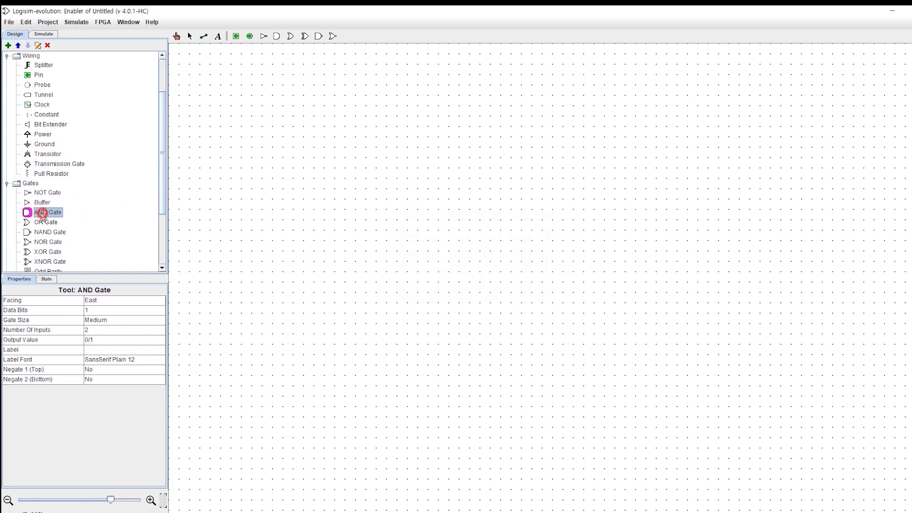
pyautogui.click(407, 147)
pyautogui.click(127, 316)
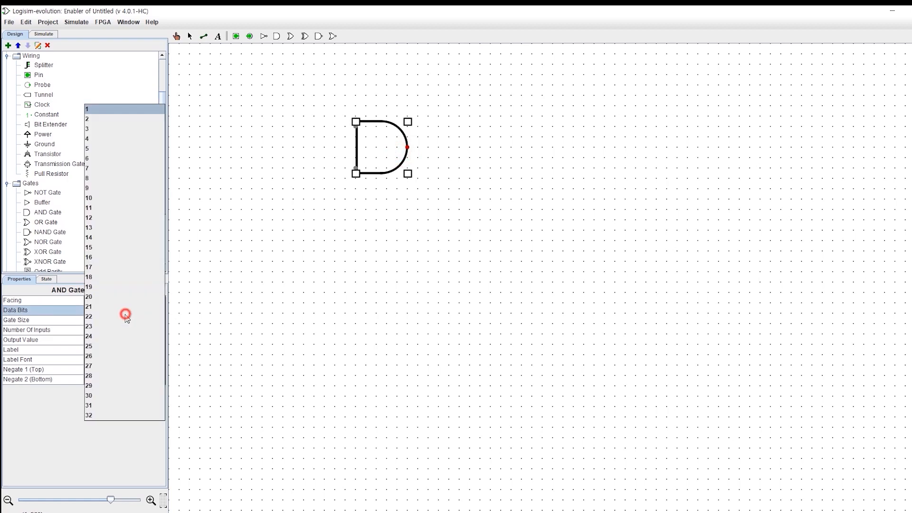
pyautogui.click(96, 113)
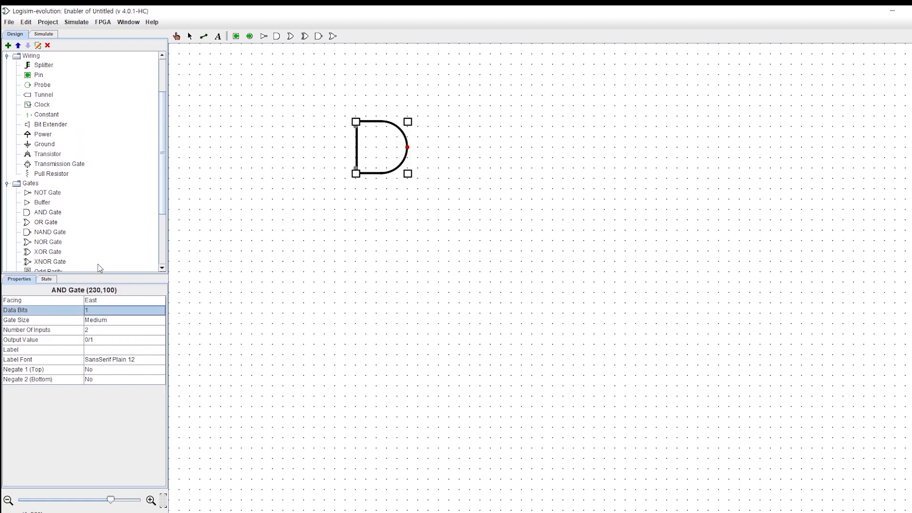
pyautogui.click(108, 322)
pyautogui.click(105, 329)
pyautogui.moveTo(385, 152); pyautogui.dragTo(457, 133)
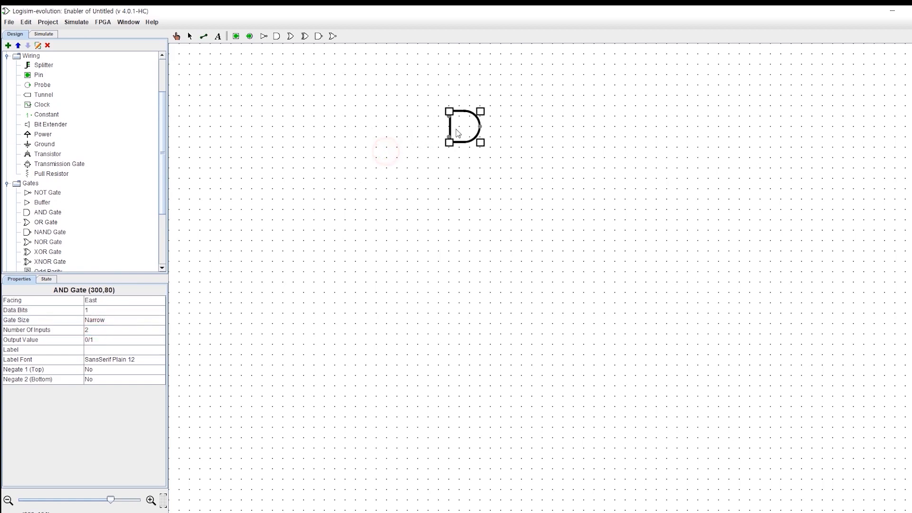
# Duplicate the narrow AND gate, then the group of four, to build a vertical column of eight touching gates.
pyautogui.click(450, 150)
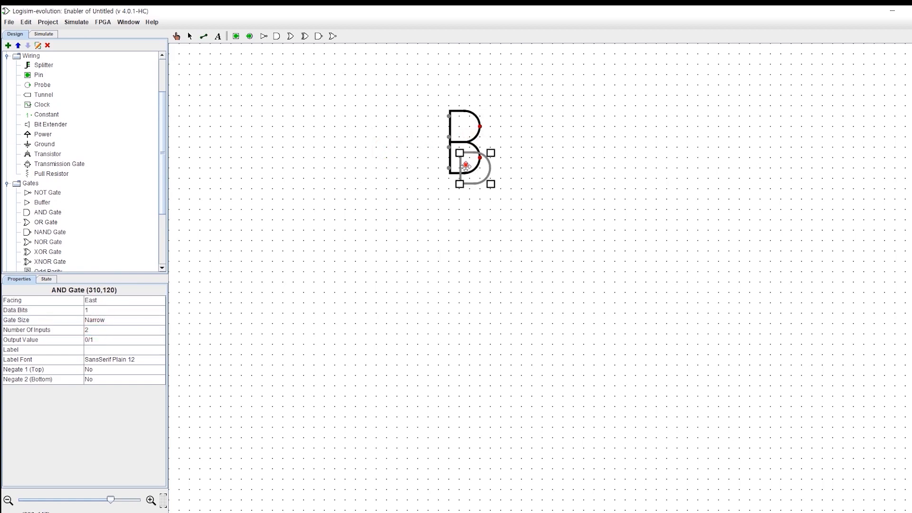
pyautogui.click(450, 181)
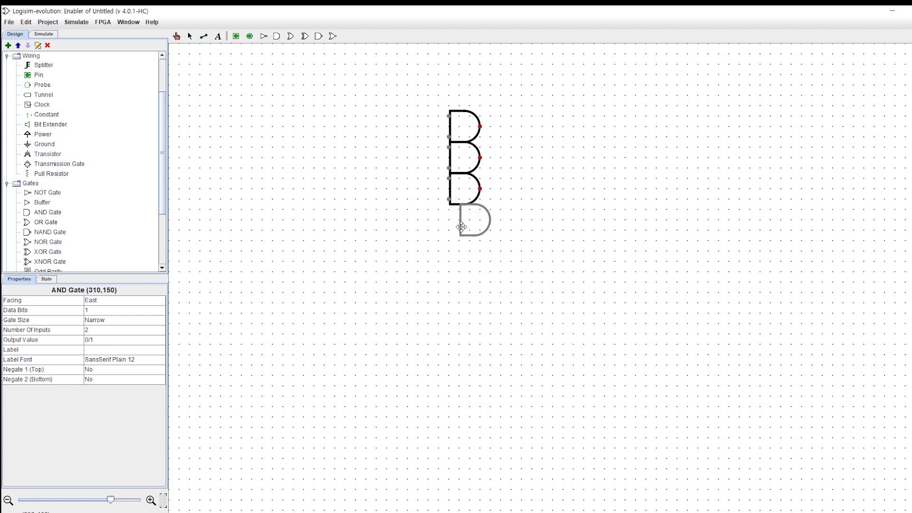
pyautogui.click(450, 212)
pyautogui.moveTo(420, 115); pyautogui.dragTo(535, 261)
pyautogui.moveTo(464, 196); pyautogui.dragTo(463, 314)
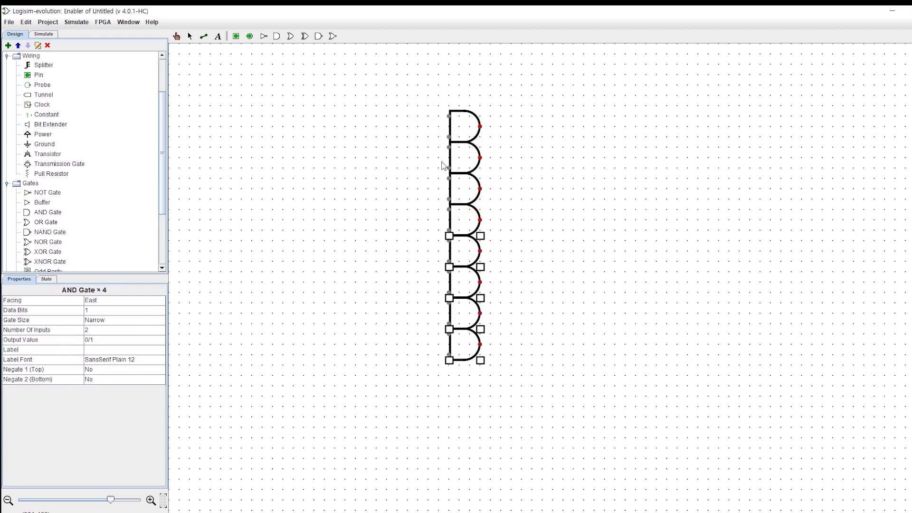
pyautogui.click(516, 148)
# Draw equally long horizontal wires leftward from the lower input of each of the eight AND gates.
pyautogui.moveTo(449, 137); pyautogui.dragTo(366, 136)
pyautogui.moveTo(448, 168); pyautogui.dragTo(367, 173)
pyautogui.moveTo(449, 198); pyautogui.dragTo(366, 200)
pyautogui.moveTo(449, 229); pyautogui.dragTo(366, 230)
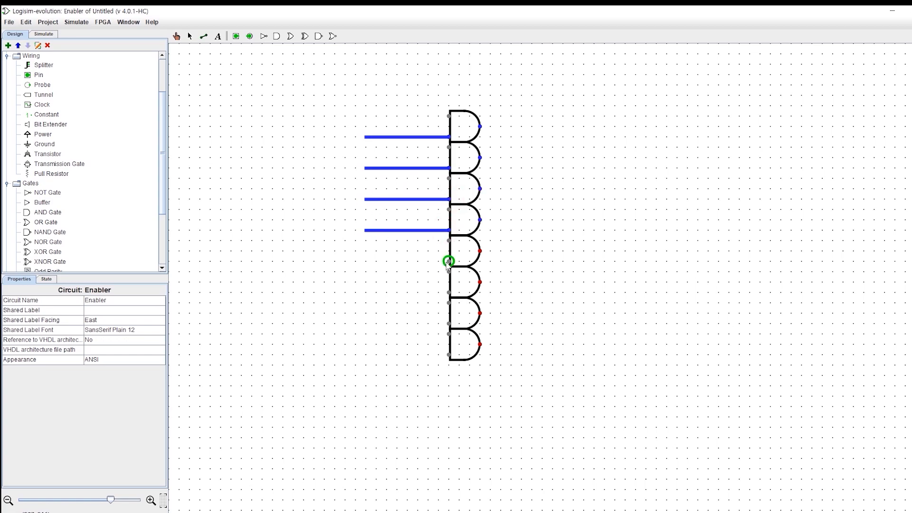
pyautogui.moveTo(448, 261); pyautogui.dragTo(366, 261)
pyautogui.moveTo(449, 292); pyautogui.dragTo(366, 292)
pyautogui.moveTo(448, 324); pyautogui.dragTo(365, 323)
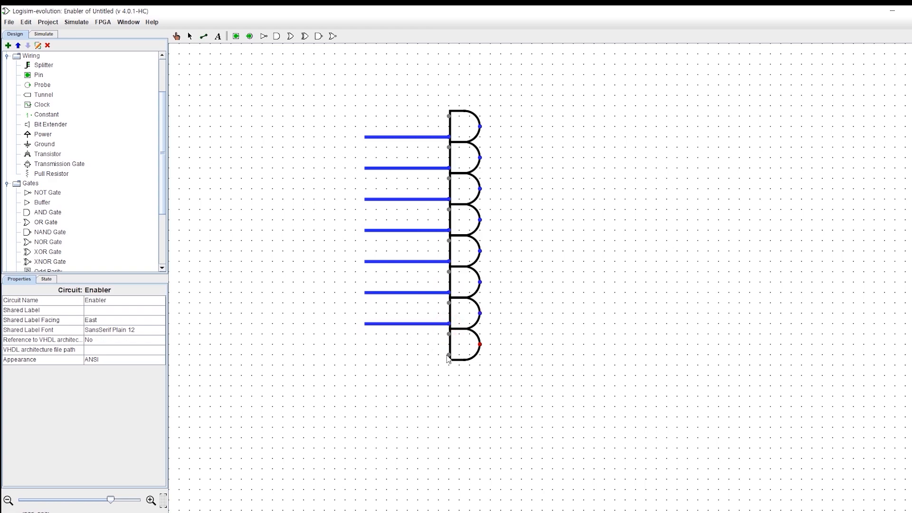
pyautogui.moveTo(448, 354); pyautogui.dragTo(367, 356)
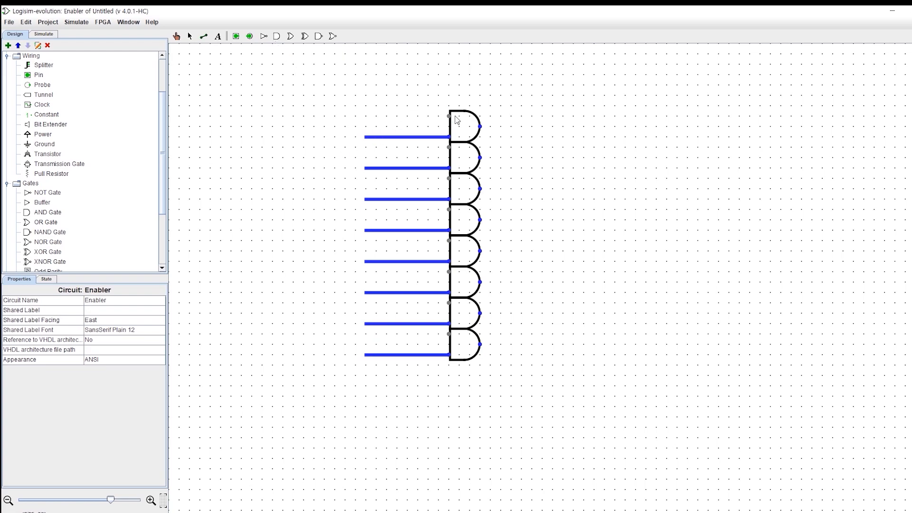
# Run a shared enable wire from the first gate's upper input down past the column and connect the other seven upper inputs to it.
pyautogui.moveTo(449, 116); pyautogui.dragTo(364, 396)
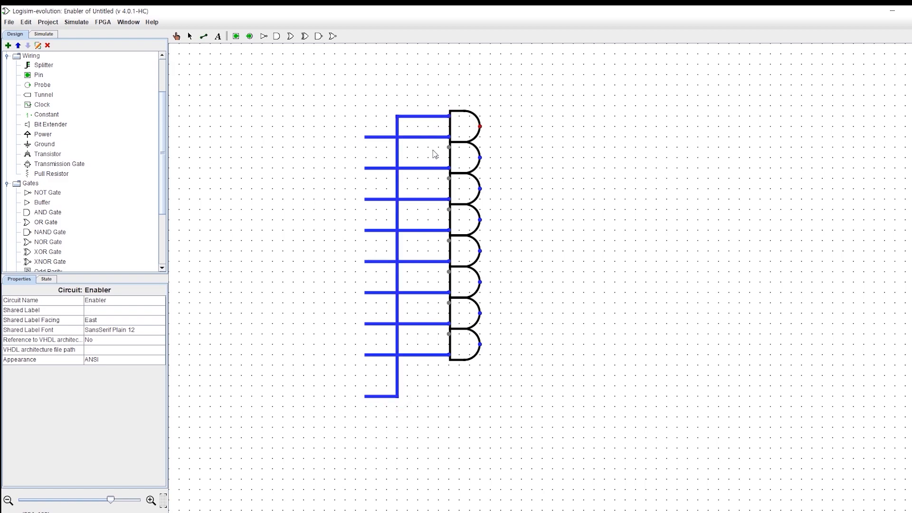
pyautogui.moveTo(448, 147); pyautogui.dragTo(397, 148)
pyautogui.moveTo(448, 179); pyautogui.dragTo(400, 184)
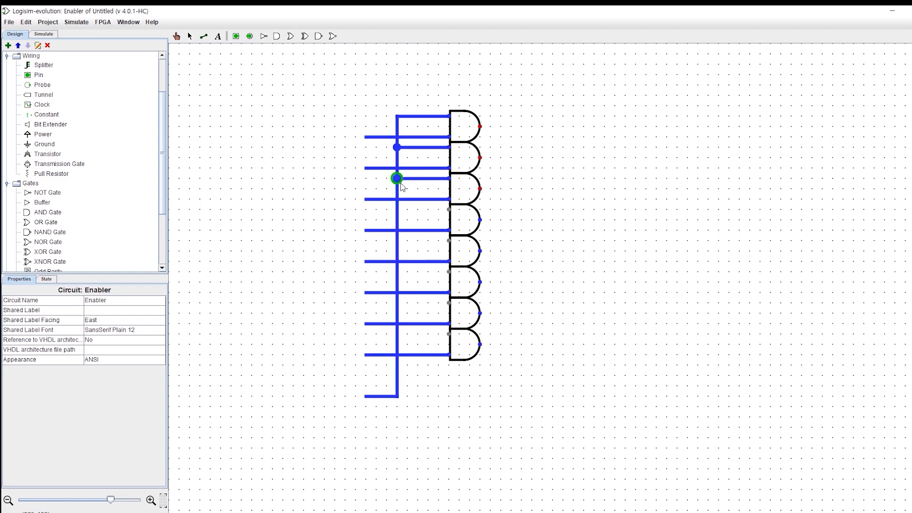
pyautogui.moveTo(448, 209); pyautogui.dragTo(397, 210)
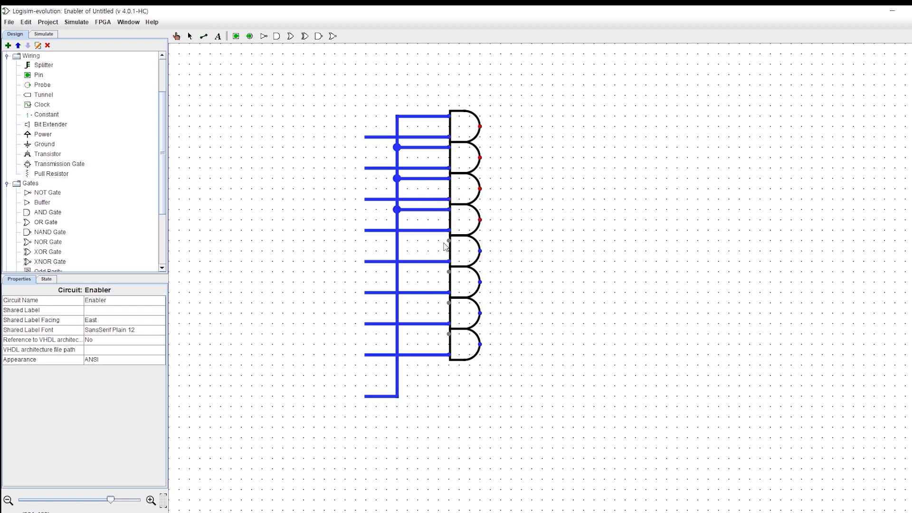
pyautogui.moveTo(448, 240); pyautogui.dragTo(397, 240)
pyautogui.moveTo(449, 272); pyautogui.dragTo(397, 271)
pyautogui.moveTo(449, 303); pyautogui.dragTo(397, 303)
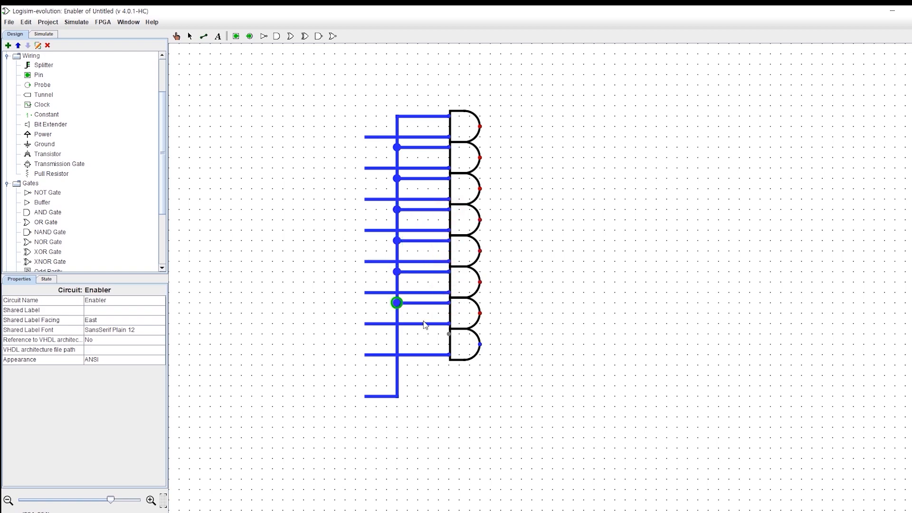
pyautogui.moveTo(448, 334); pyautogui.dragTo(397, 334)
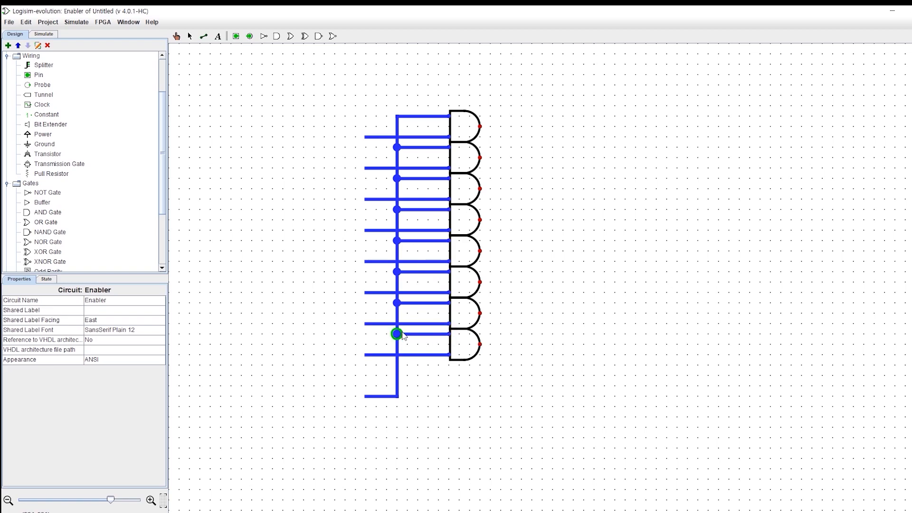
# Place a 1-bit input pin at the free end of the shared enable wire below the AND gates.
pyautogui.click(249, 36)
pyautogui.click(236, 36)
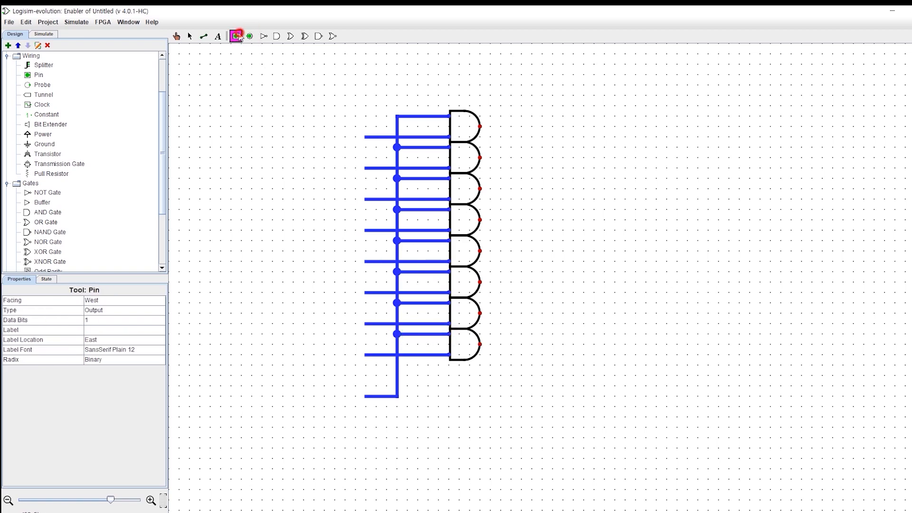
pyautogui.click(362, 396)
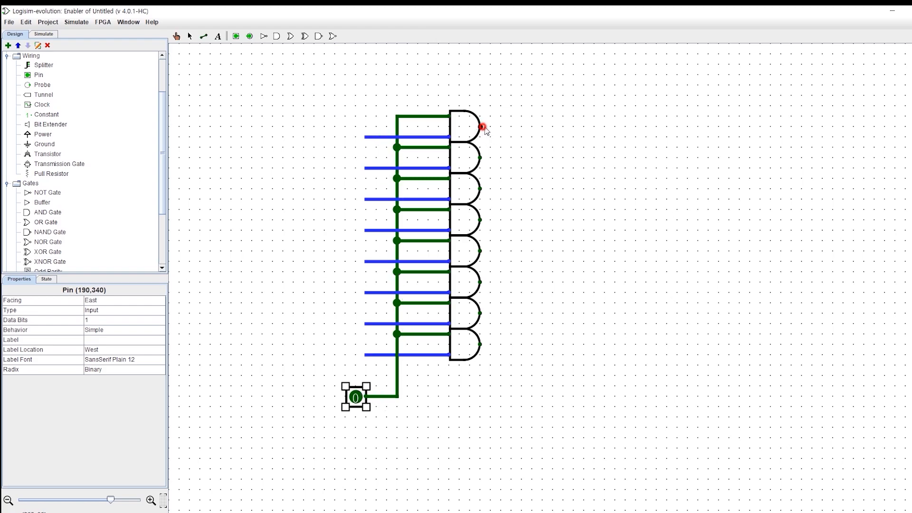
# Draw equally long horizontal wires rightward from the outputs of all eight AND gates.
pyautogui.moveTo(481, 127); pyautogui.dragTo(523, 126)
pyautogui.moveTo(482, 158); pyautogui.dragTo(523, 158)
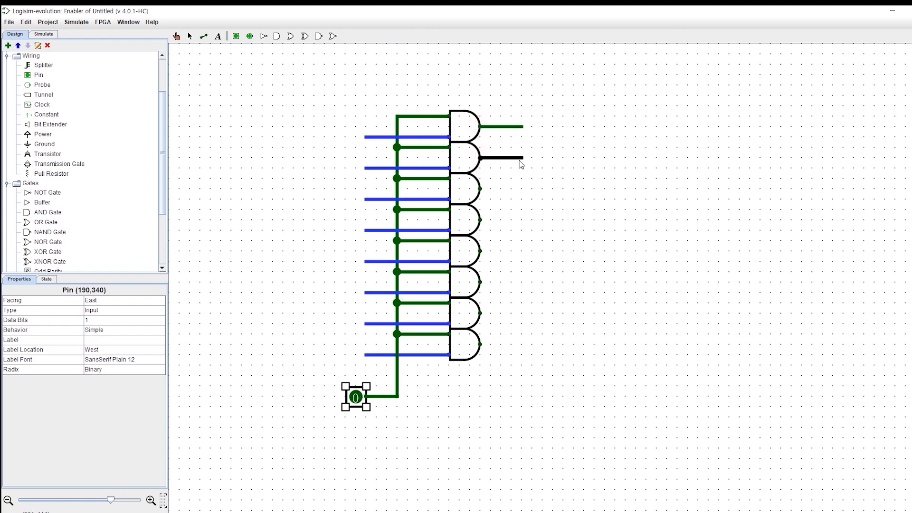
pyautogui.moveTo(481, 188); pyautogui.dragTo(521, 189)
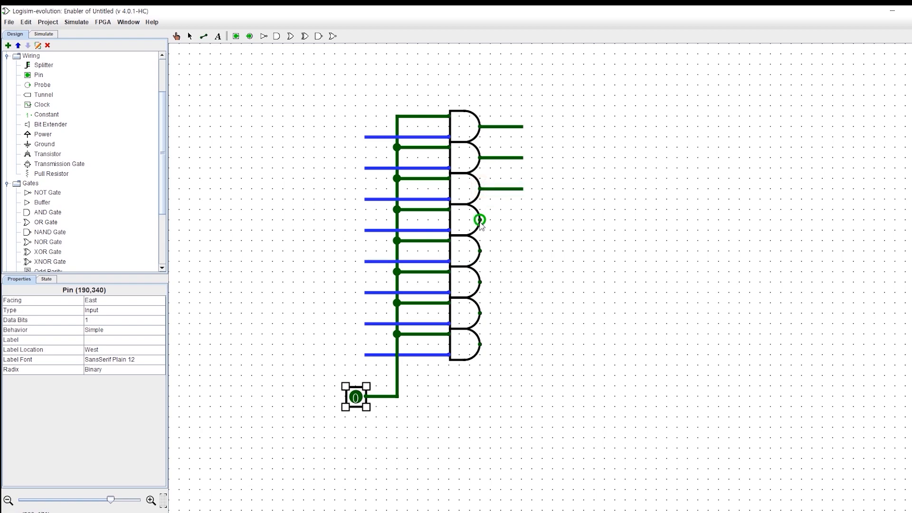
pyautogui.moveTo(480, 219); pyautogui.dragTo(522, 220)
pyautogui.moveTo(480, 251); pyautogui.dragTo(523, 252)
pyautogui.moveTo(480, 282); pyautogui.dragTo(523, 283)
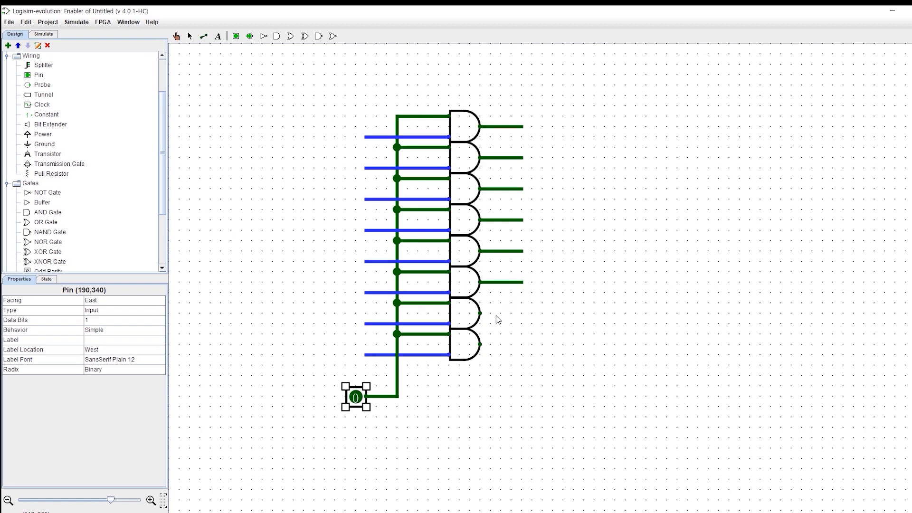
pyautogui.moveTo(482, 313); pyautogui.dragTo(525, 317)
pyautogui.moveTo(480, 344); pyautogui.dragTo(523, 344)
# Place a splitter left of the gate inputs with Fan Out 8 and Bit Width In 8, its first output level with the first gate's input wire.
pyautogui.scroll(-2, 65, 174)
pyautogui.scroll(-1, 65, 174)
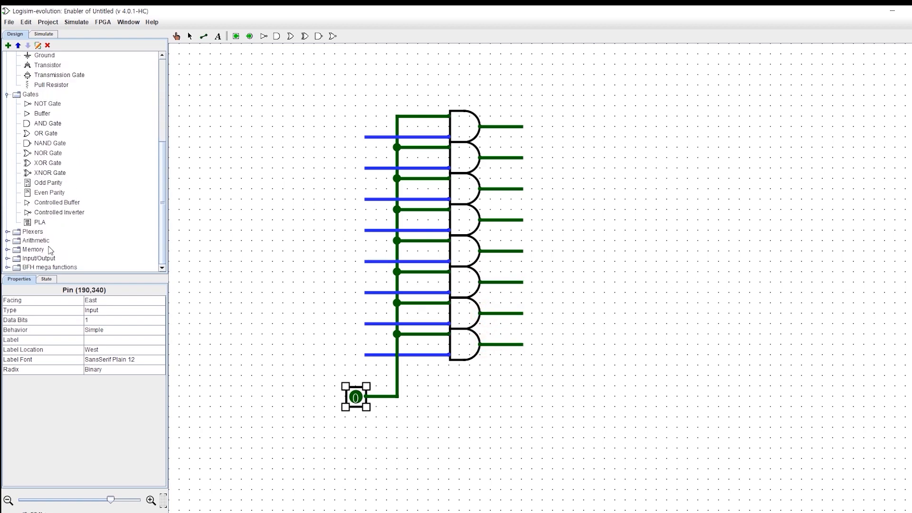
pyautogui.scroll(5, 43, 142)
pyautogui.click(44, 124)
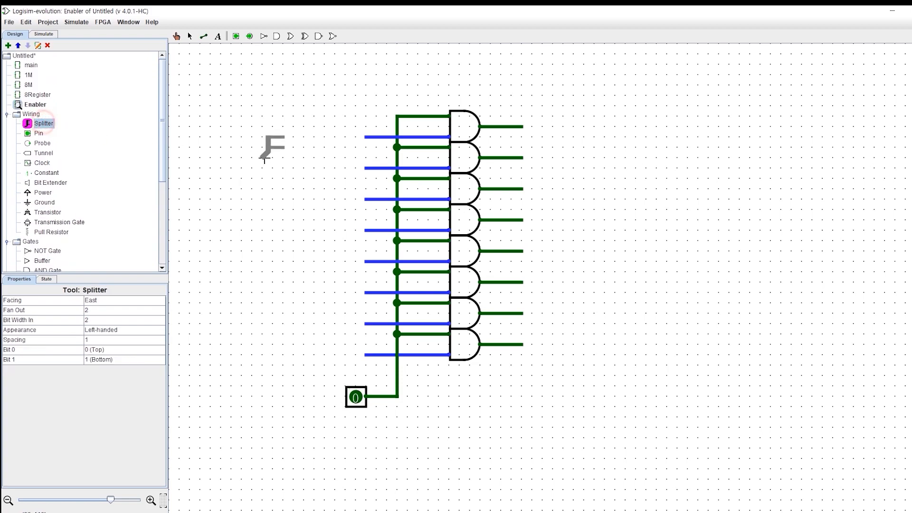
pyautogui.click(251, 154)
pyautogui.click(122, 310)
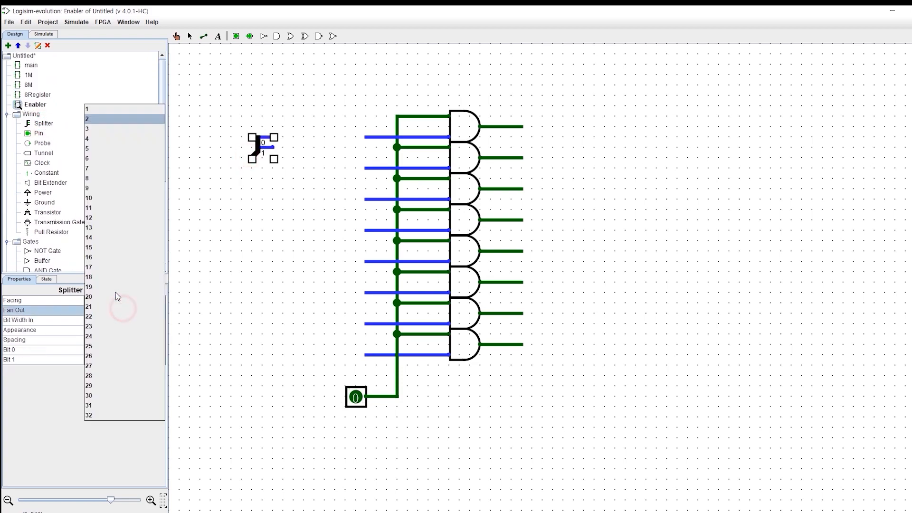
pyautogui.click(92, 178)
pyautogui.click(96, 319)
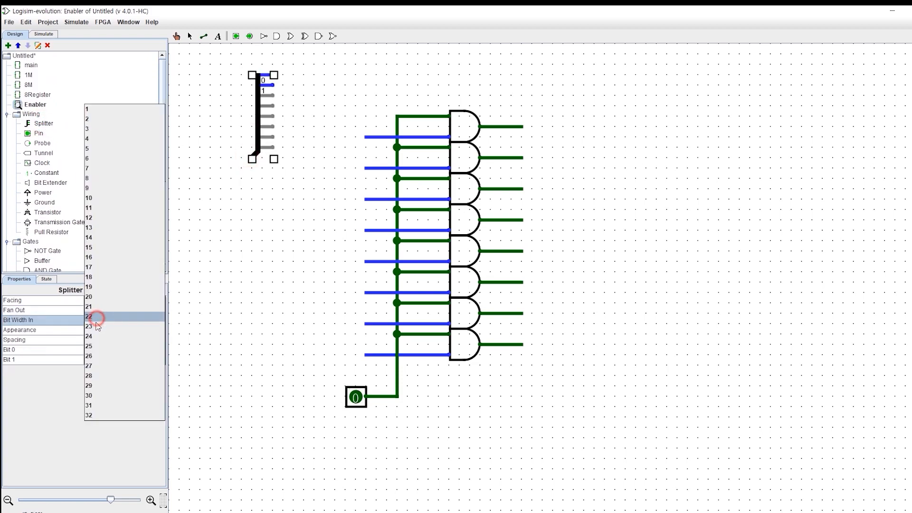
pyautogui.click(93, 178)
pyautogui.moveTo(257, 140); pyautogui.dragTo(296, 202)
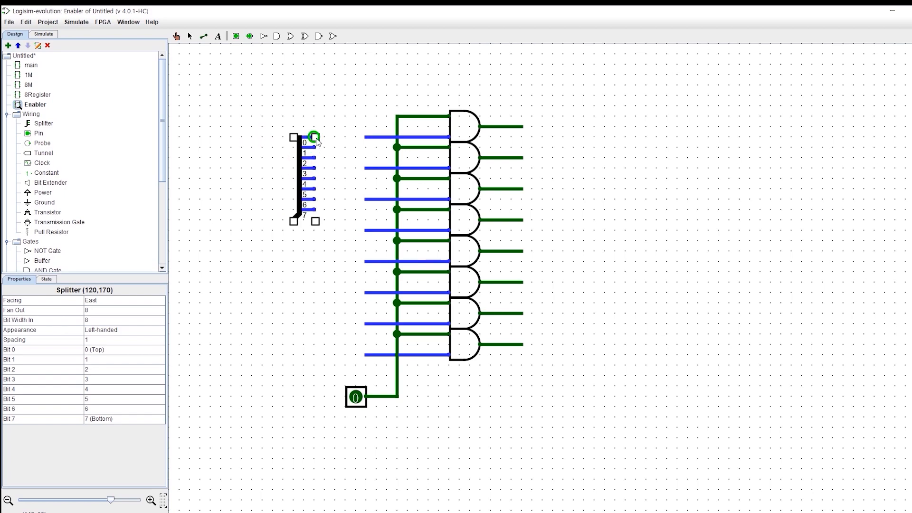
# Wire splitter bits 0 to 7 in order to the lower inputs of the eight AND gates, moving the splitter further left for room.
pyautogui.moveTo(316, 137)
pyautogui.mouseDown()
pyautogui.moveTo(364, 137)
pyautogui.moveTo(354, 150)
pyautogui.moveTo(367, 168)
pyautogui.mouseUp()
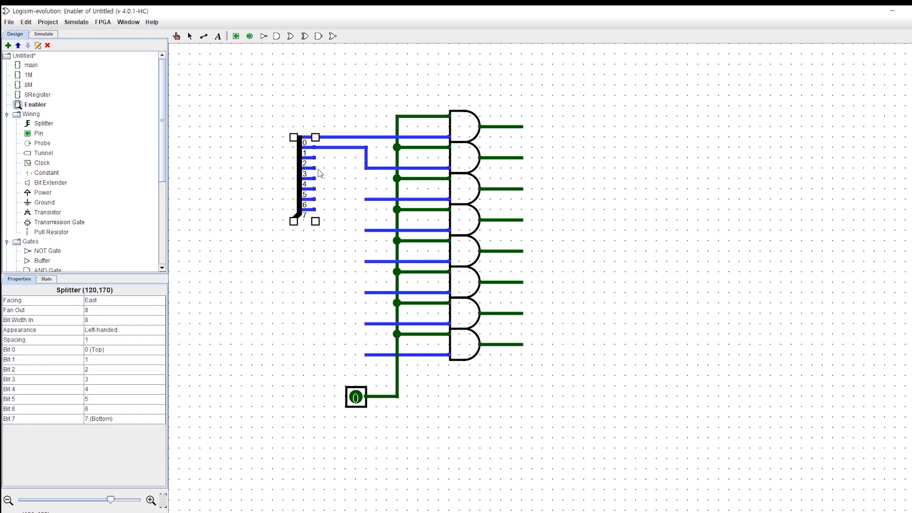
pyautogui.moveTo(315, 158); pyautogui.dragTo(364, 199)
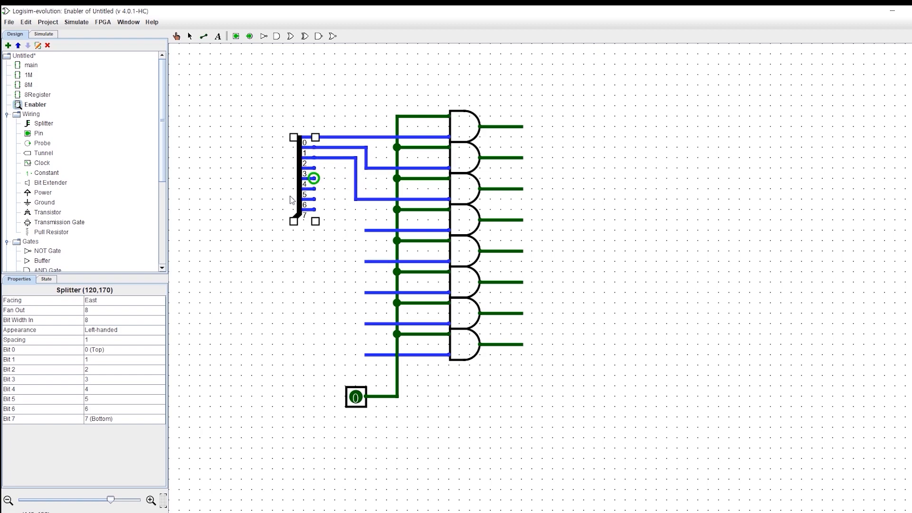
pyautogui.moveTo(298, 195); pyautogui.dragTo(255, 199)
pyautogui.moveTo(273, 168)
pyautogui.mouseDown()
pyautogui.moveTo(345, 183)
pyautogui.moveTo(348, 236)
pyautogui.moveTo(367, 236)
pyautogui.moveTo(301, 187)
pyautogui.moveTo(335, 191)
pyautogui.moveTo(340, 243)
pyautogui.moveTo(366, 262)
pyautogui.mouseUp()
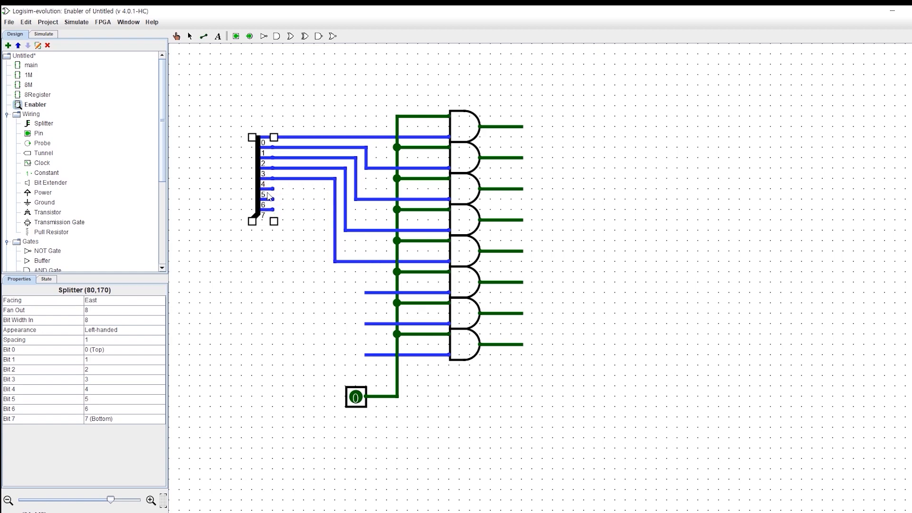
pyautogui.moveTo(273, 189); pyautogui.dragTo(323, 196)
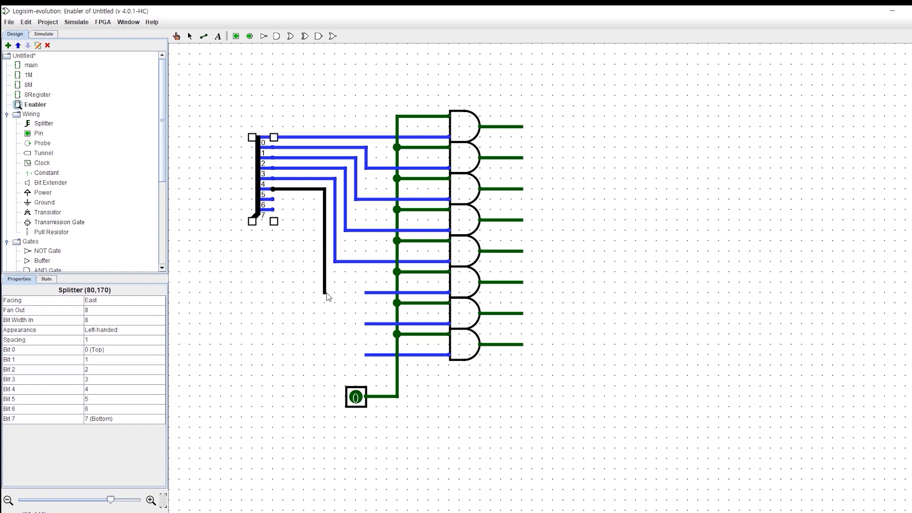
pyautogui.moveTo(378, 298); pyautogui.dragTo(379, 297)
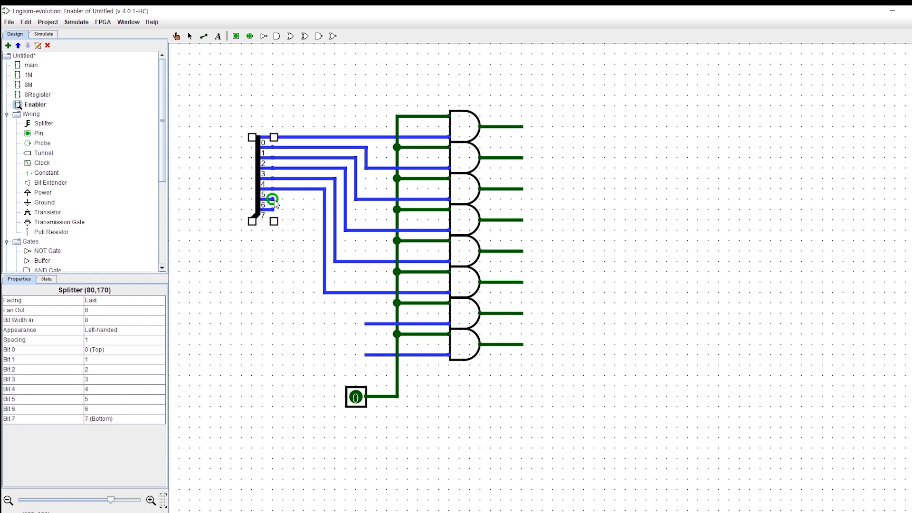
pyautogui.moveTo(312, 204); pyautogui.dragTo(365, 323)
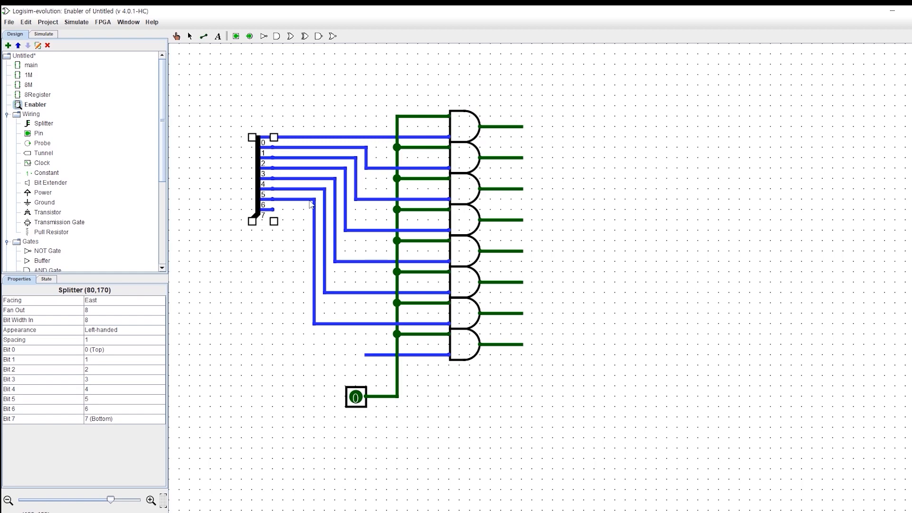
pyautogui.moveTo(274, 210); pyautogui.dragTo(372, 363)
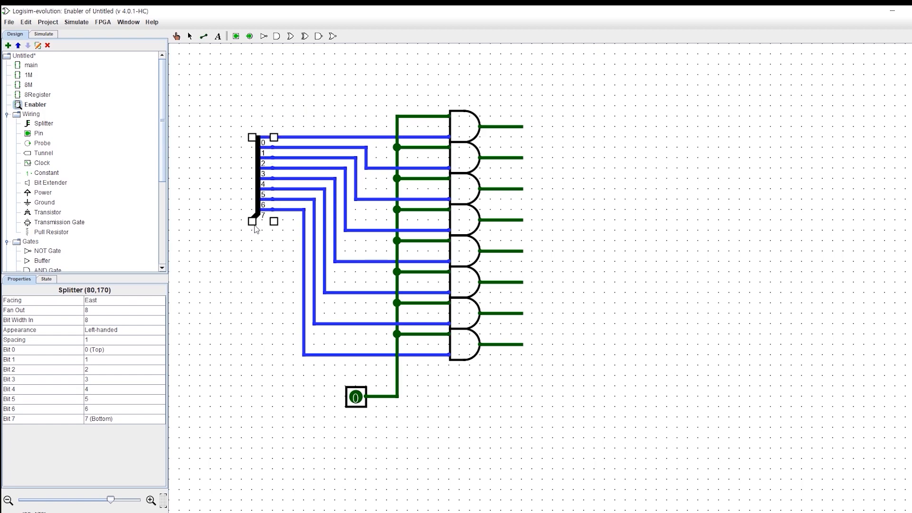
# Extend a short wire from the splitter's combined end and attach an input pin with 8 data bits.
pyautogui.moveTo(252, 220)
pyautogui.mouseDown()
pyautogui.moveTo(227, 230)
pyautogui.moveTo(238, 230)
pyautogui.mouseUp()
pyautogui.click(235, 36)
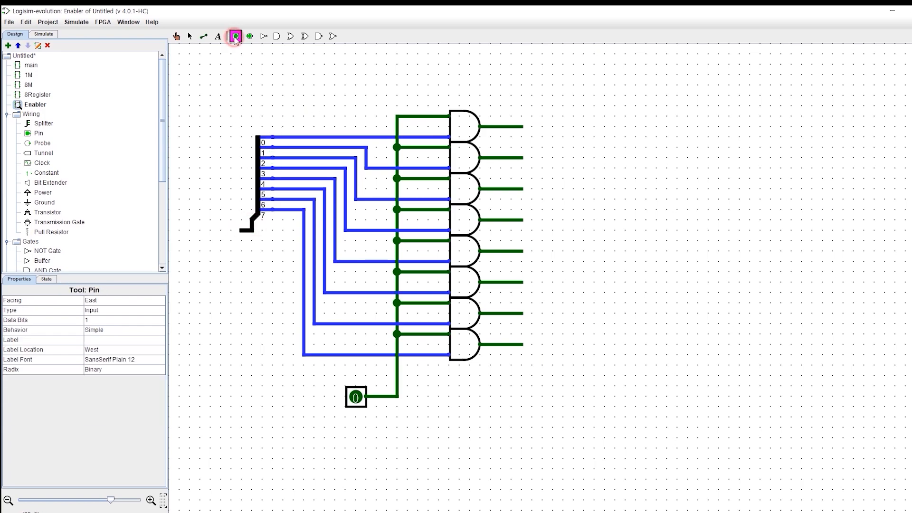
pyautogui.click(238, 232)
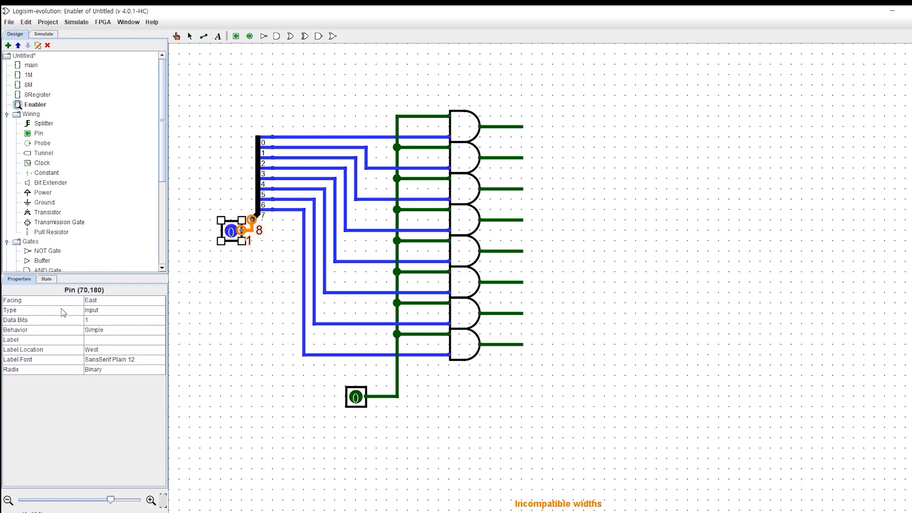
pyautogui.click(95, 325)
pyautogui.click(101, 179)
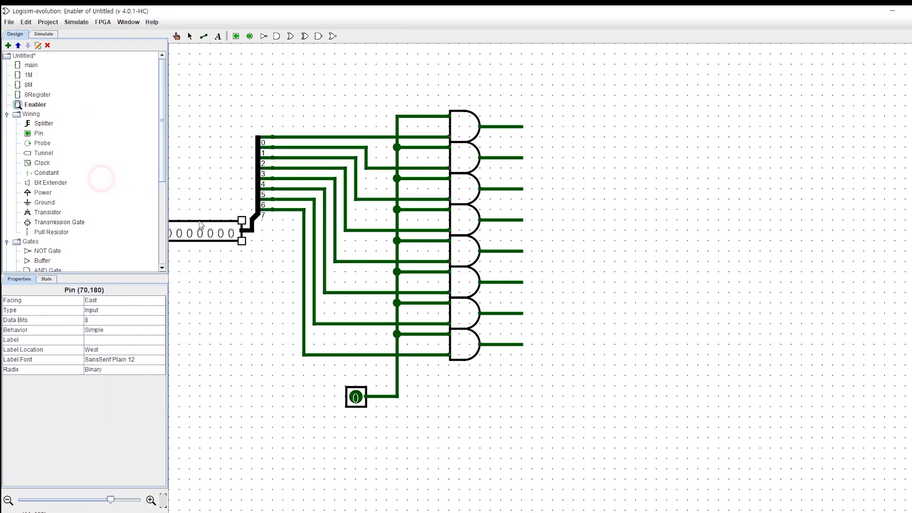
# Set the input splitter's appearance to Right-handed, realign its outputs with the gate wires, and move the 8-bit pin above it.
pyautogui.click(258, 188)
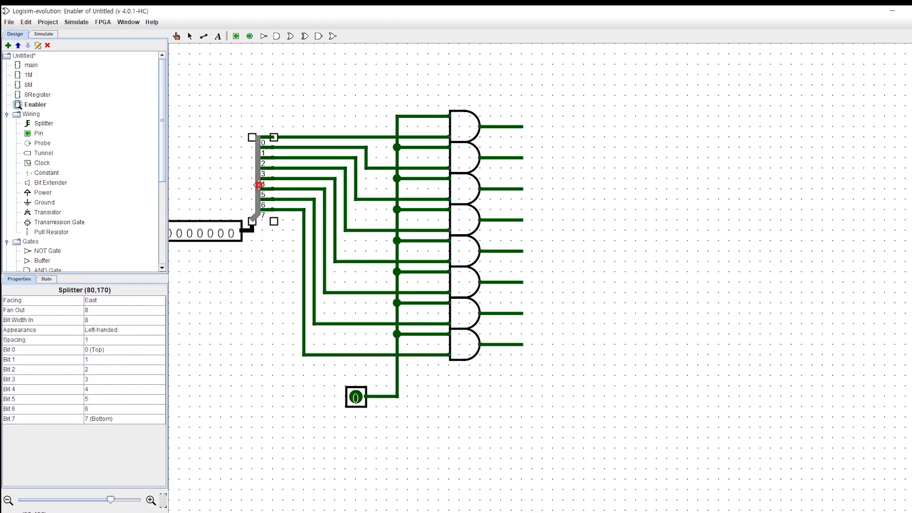
pyautogui.click(117, 333)
pyautogui.click(106, 350)
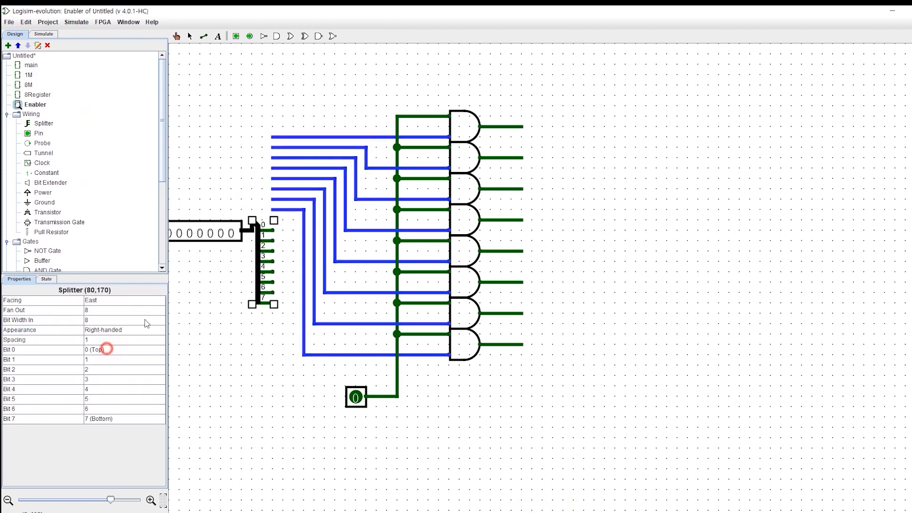
pyautogui.moveTo(263, 285); pyautogui.dragTo(263, 192)
pyautogui.moveTo(210, 231); pyautogui.dragTo(220, 94)
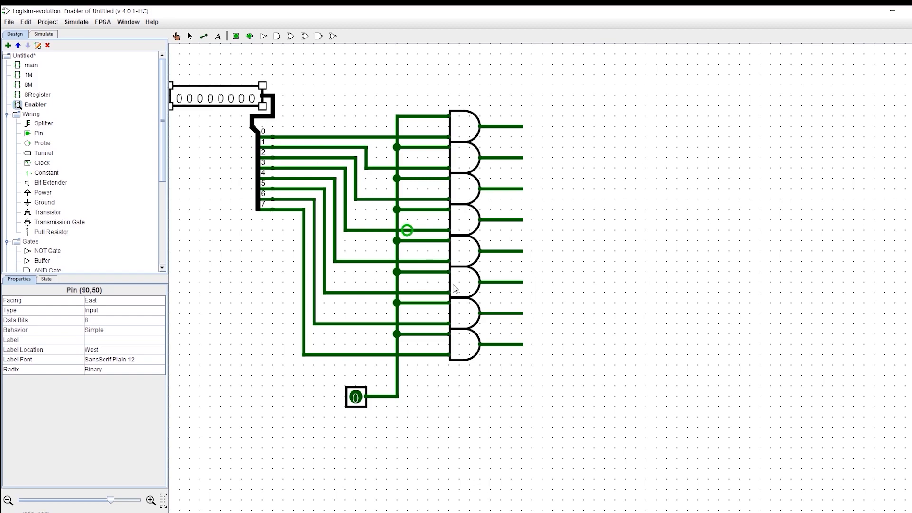
# Move the entire Enabler circuit right and slightly down, and shift the enable input pin further left below the 8-bit input.
pyautogui.moveTo(621, 470); pyautogui.dragTo(122, 61)
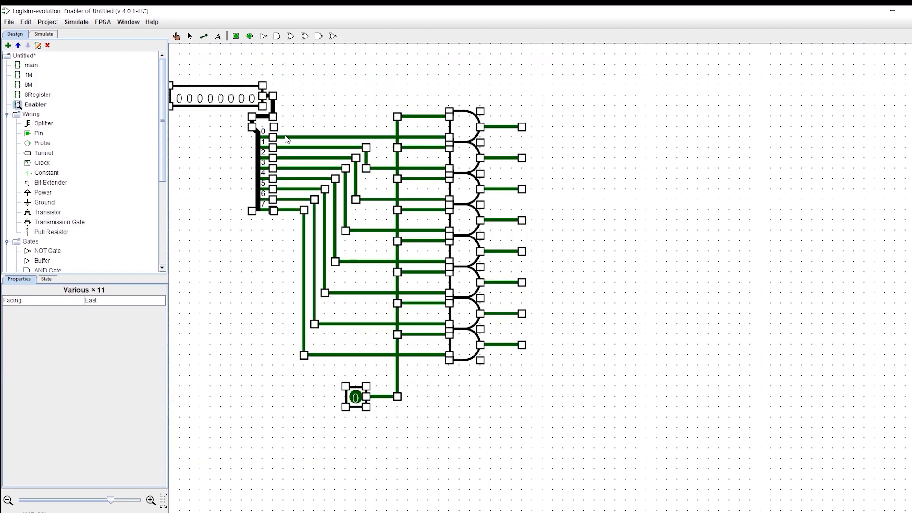
pyautogui.moveTo(233, 101); pyautogui.dragTo(315, 124)
pyautogui.click(322, 178)
pyautogui.click(299, 231)
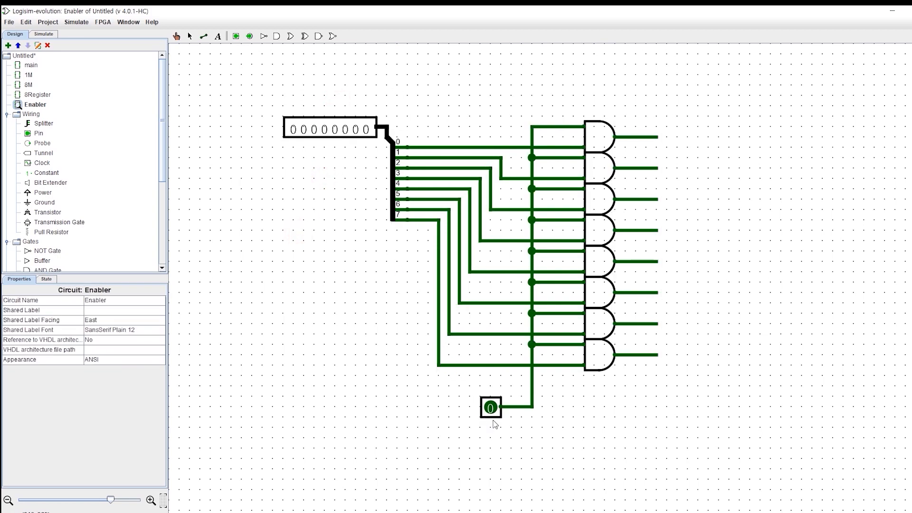
pyautogui.moveTo(491, 409); pyautogui.dragTo(336, 399)
pyautogui.click(534, 431)
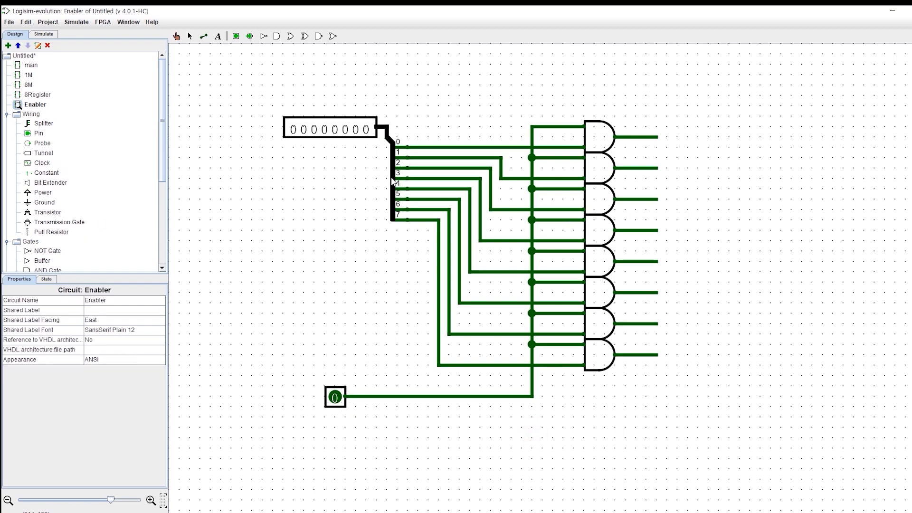
# Place a second splitter to the right of the AND gate output wires with Fan Out 8 and Bit Width In 8.
pyautogui.click(42, 123)
pyautogui.click(730, 194)
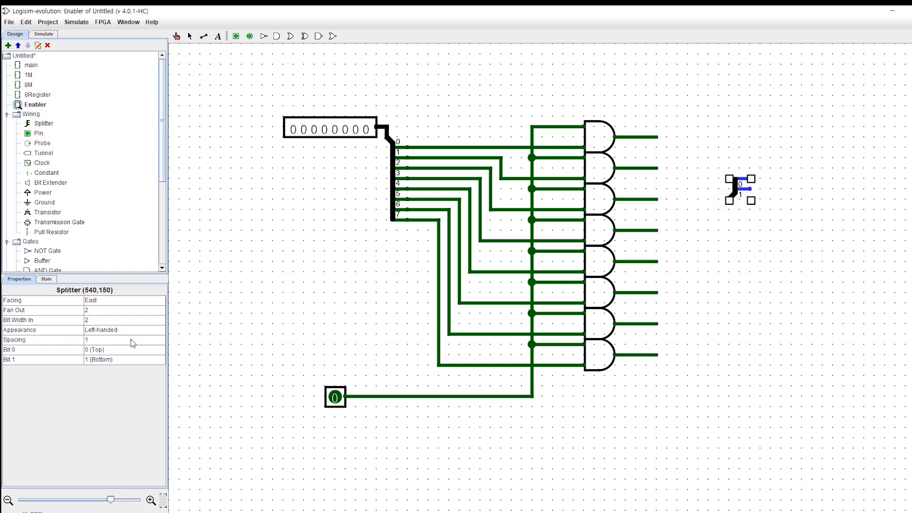
pyautogui.click(95, 311)
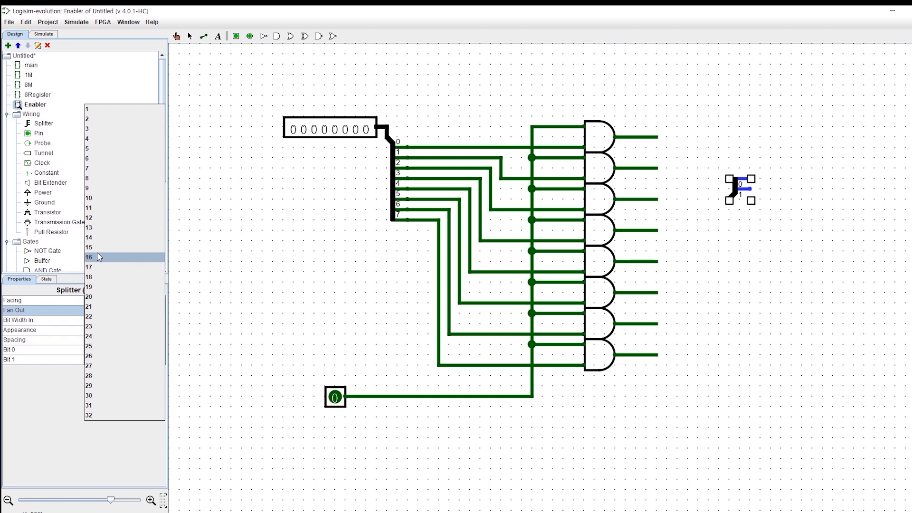
pyautogui.click(103, 181)
pyautogui.click(88, 321)
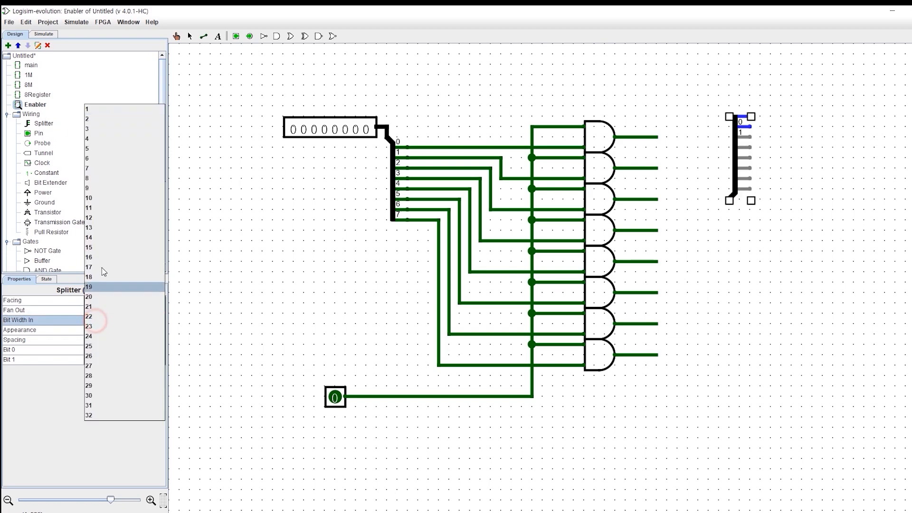
pyautogui.click(92, 180)
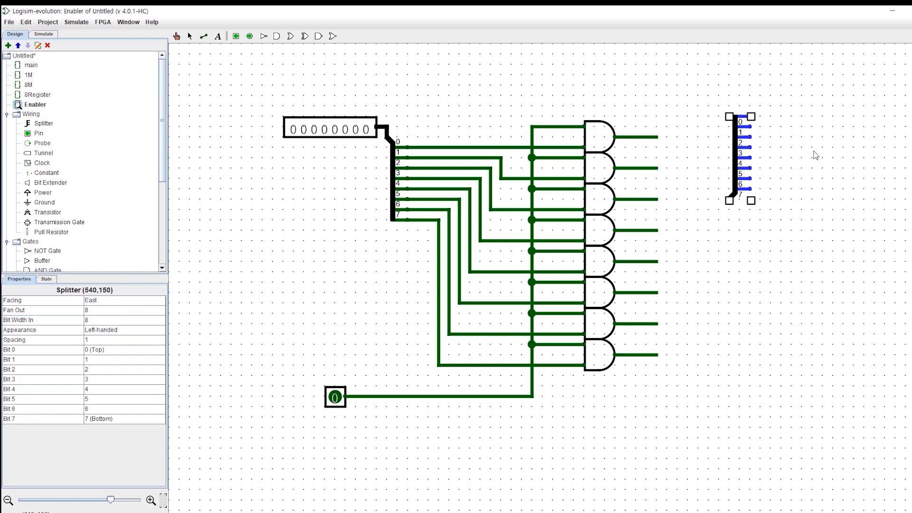
pyautogui.click(808, 231)
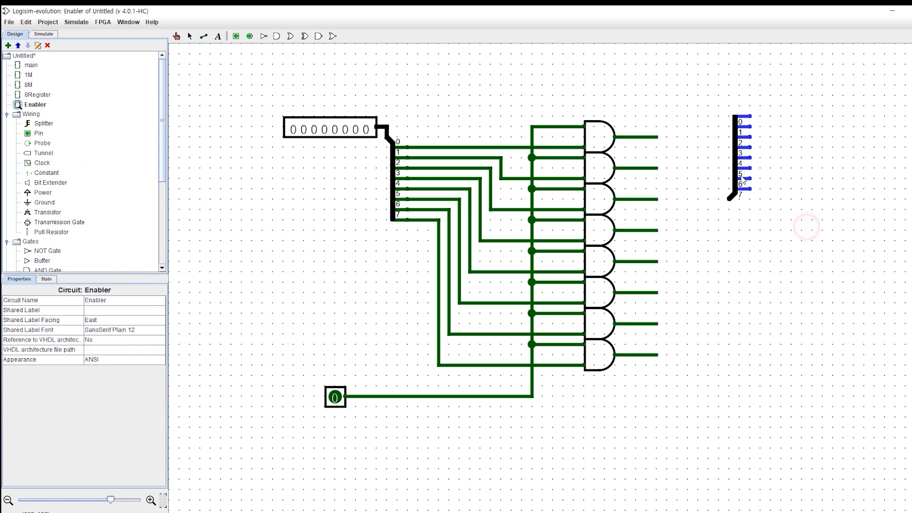
# Set the Enabler circuit's Shared Label Facing to West.
pyautogui.click(99, 322)
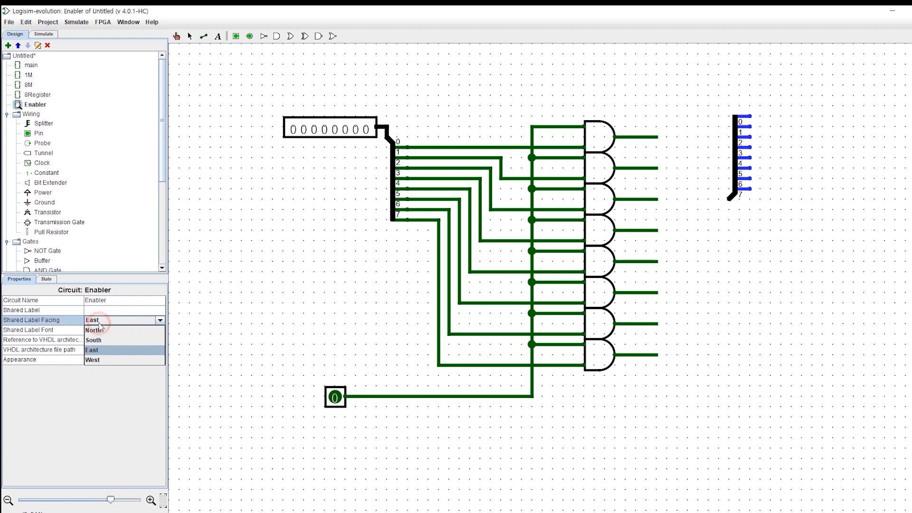
pyautogui.click(100, 360)
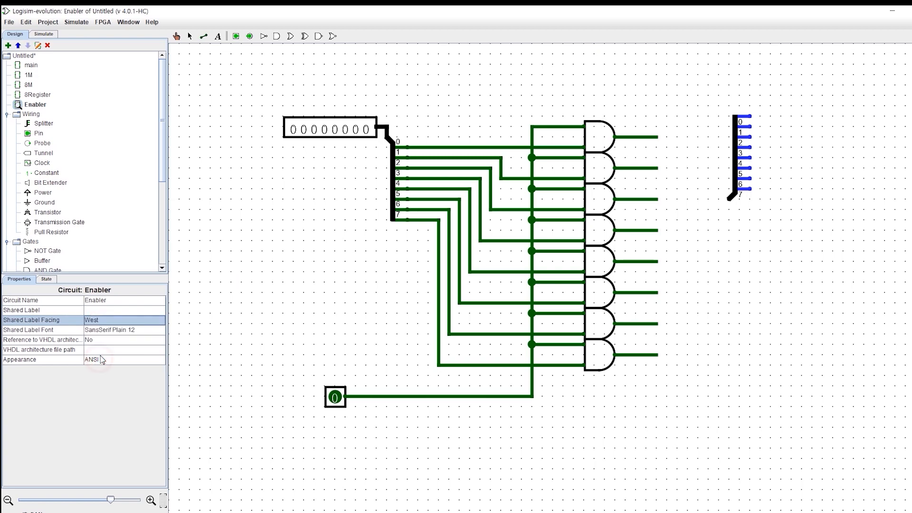
pyautogui.click(100, 321)
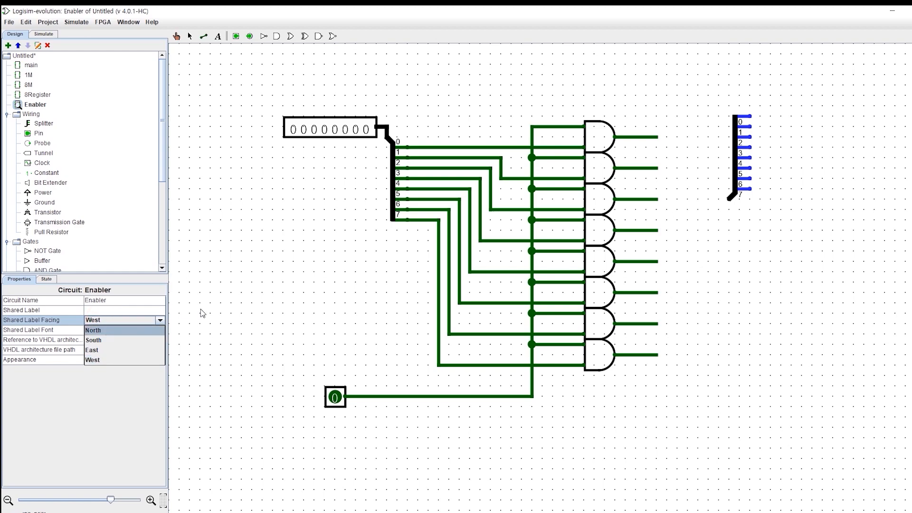
pyautogui.click(321, 308)
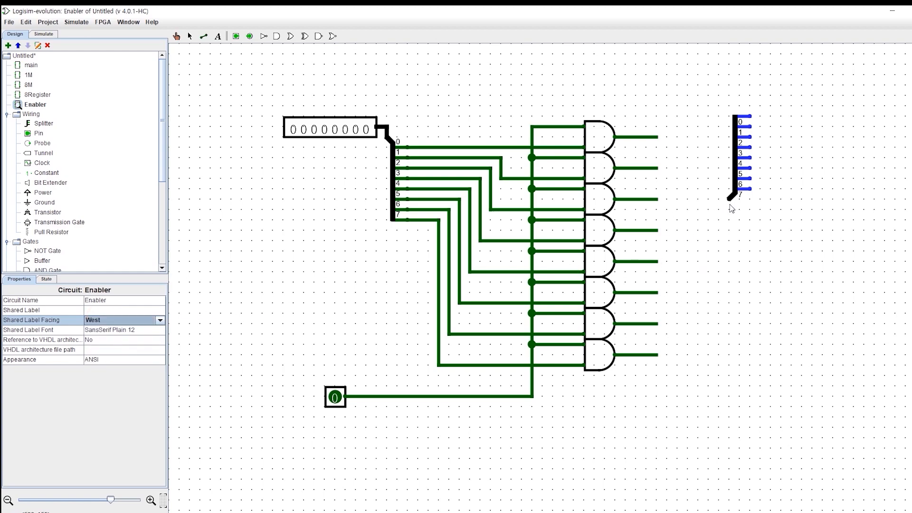
# Set the second splitter's Facing to West and move it beside the top AND gate output wires.
pyautogui.click(745, 173)
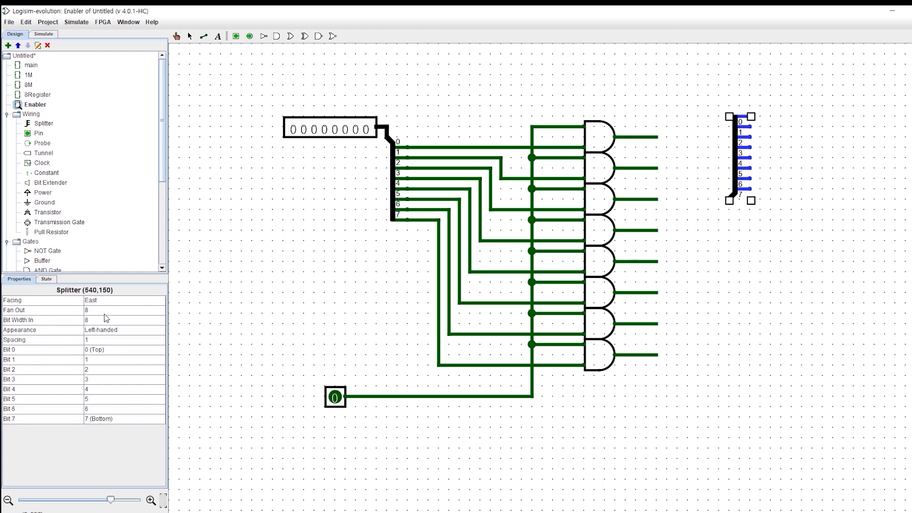
pyautogui.click(100, 301)
pyautogui.click(97, 340)
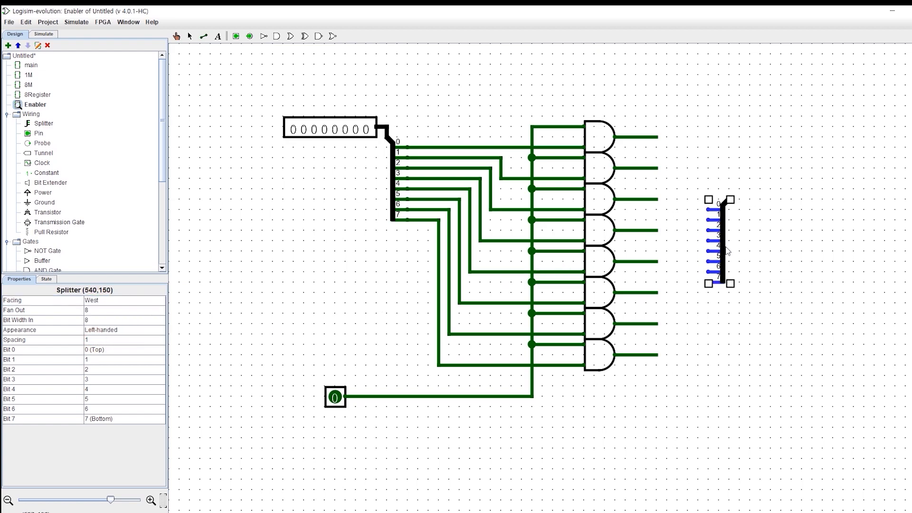
pyautogui.moveTo(727, 251); pyautogui.dragTo(716, 178)
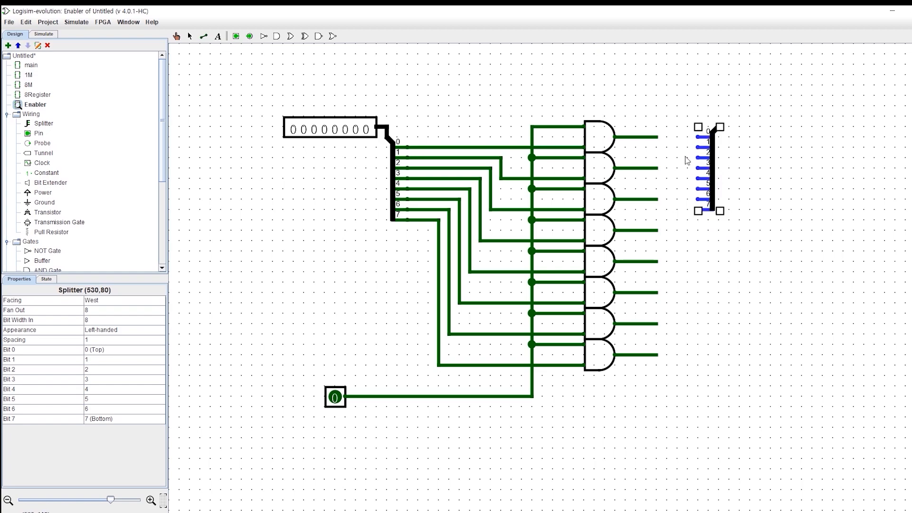
# Wire the eight AND gate outputs in order to bits 0 through 7 of the output splitter, shifting the splitter right to make room.
pyautogui.moveTo(657, 137); pyautogui.dragTo(707, 137)
pyautogui.moveTo(657, 167)
pyautogui.mouseDown()
pyautogui.moveTo(655, 146)
pyautogui.moveTo(698, 146)
pyautogui.moveTo(667, 169)
pyautogui.moveTo(668, 201)
pyautogui.moveTo(657, 199)
pyautogui.mouseUp()
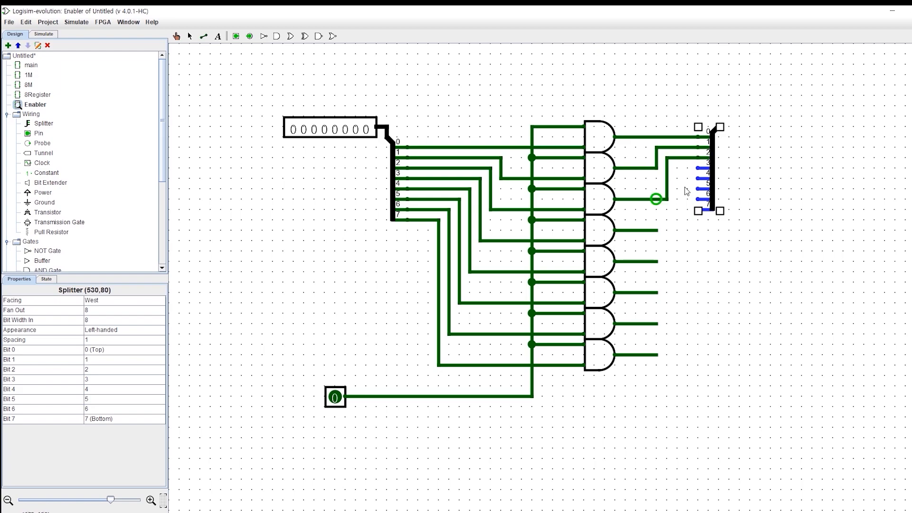
pyautogui.moveTo(713, 182); pyautogui.dragTo(658, 230)
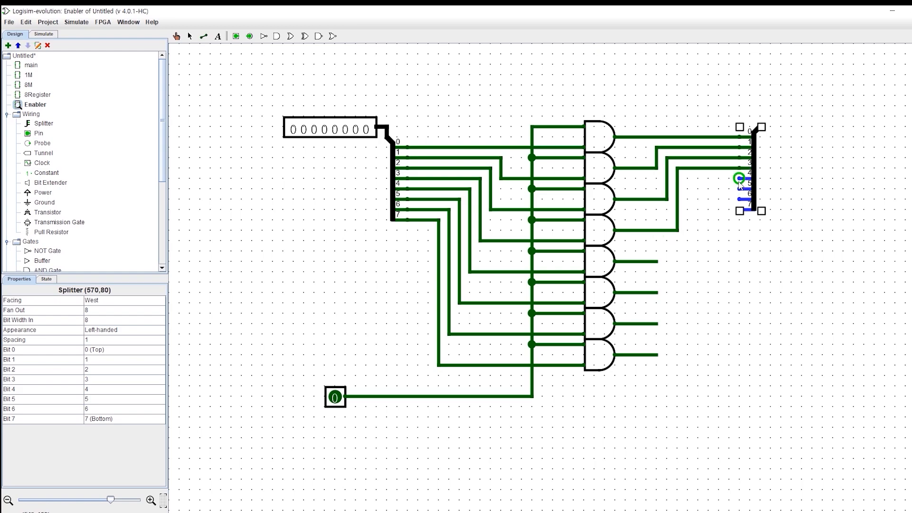
pyautogui.moveTo(740, 178); pyautogui.dragTo(657, 262)
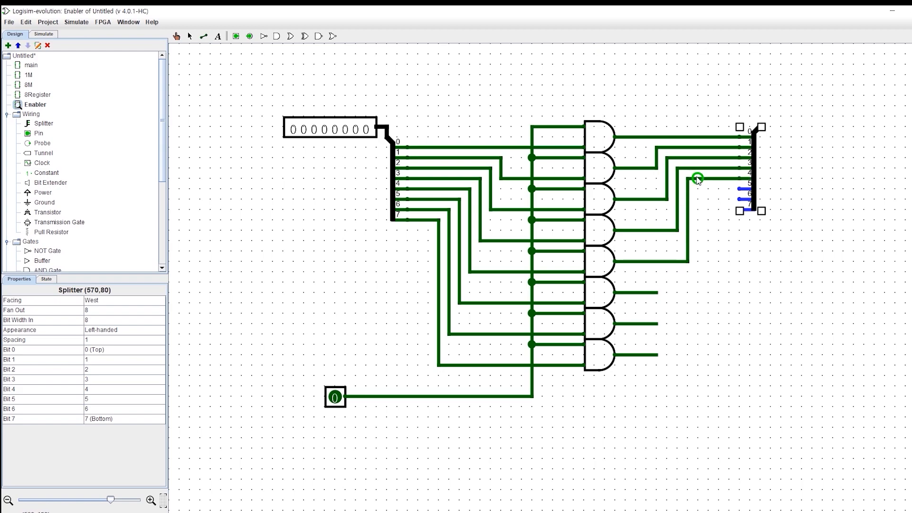
pyautogui.moveTo(757, 202); pyautogui.dragTo(657, 293)
pyautogui.moveTo(750, 199); pyautogui.dragTo(658, 323)
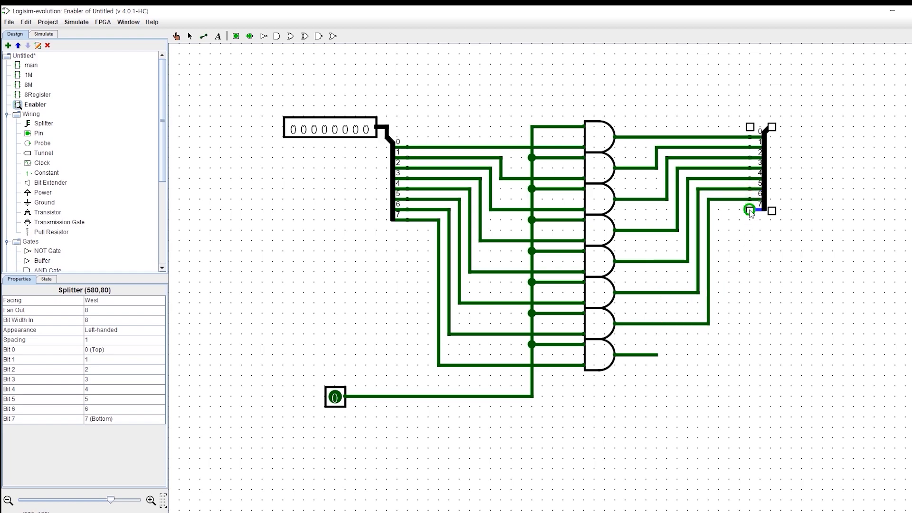
pyautogui.moveTo(750, 209); pyautogui.dragTo(658, 354)
# Extend a wire from the output splitter's combined end and attach an output pin with Data Bits 8.
pyautogui.moveTo(771, 127); pyautogui.dragTo(792, 127)
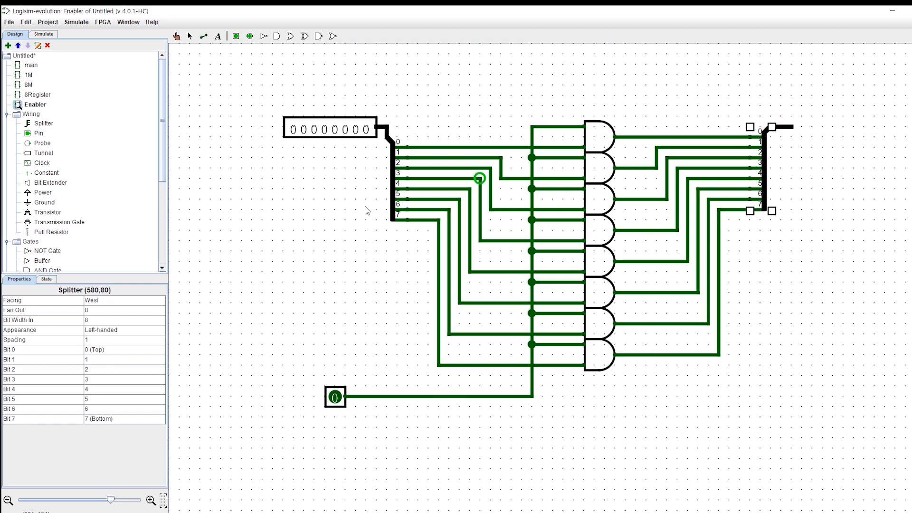
pyautogui.click(249, 37)
pyautogui.click(823, 127)
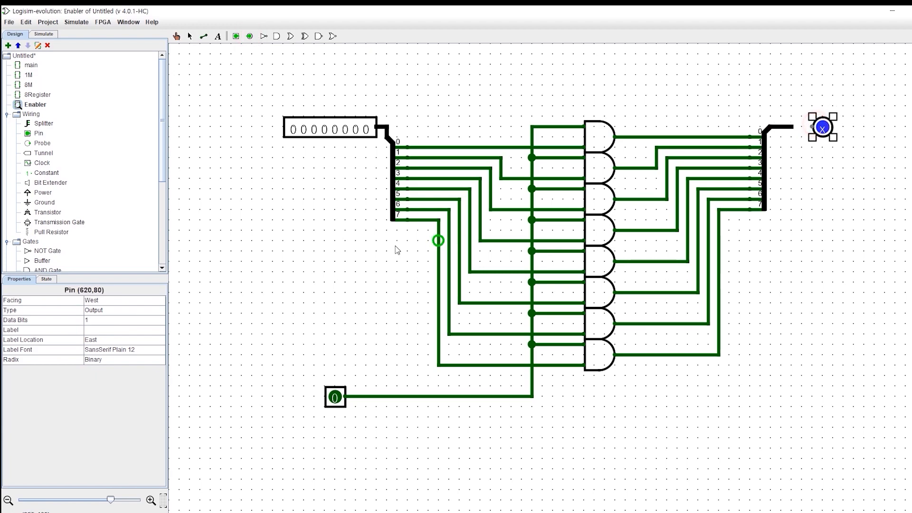
pyautogui.click(94, 323)
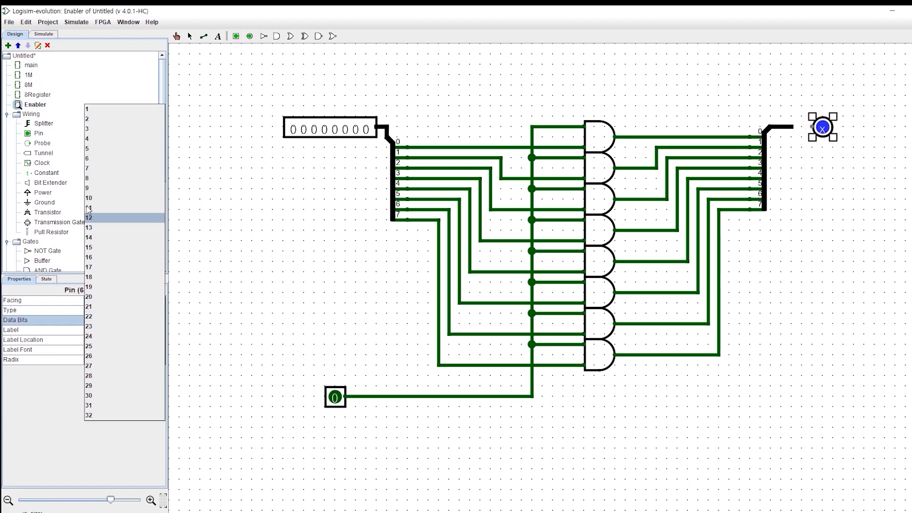
pyautogui.click(88, 178)
pyautogui.moveTo(861, 128); pyautogui.dragTo(840, 128)
pyautogui.click(868, 199)
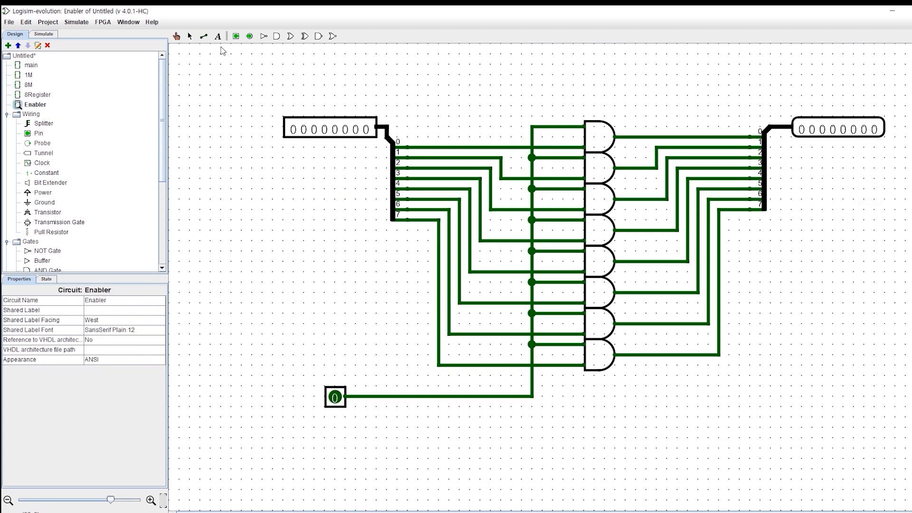
# Test the Enabler by setting its 8-bit input to 11011011 and its enable input to 1.
pyautogui.click(178, 37)
pyautogui.click(294, 133)
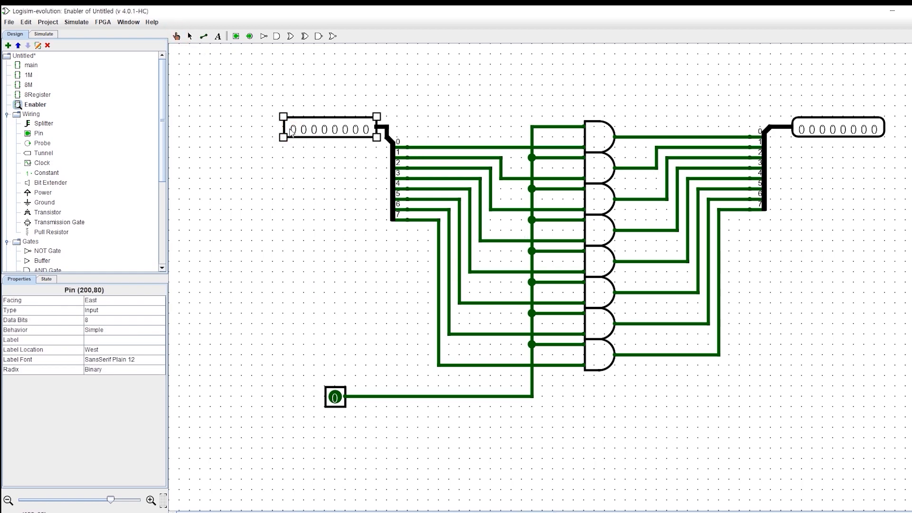
pyautogui.click(178, 38)
pyautogui.click(294, 129)
pyautogui.click(176, 37)
pyautogui.click(293, 130)
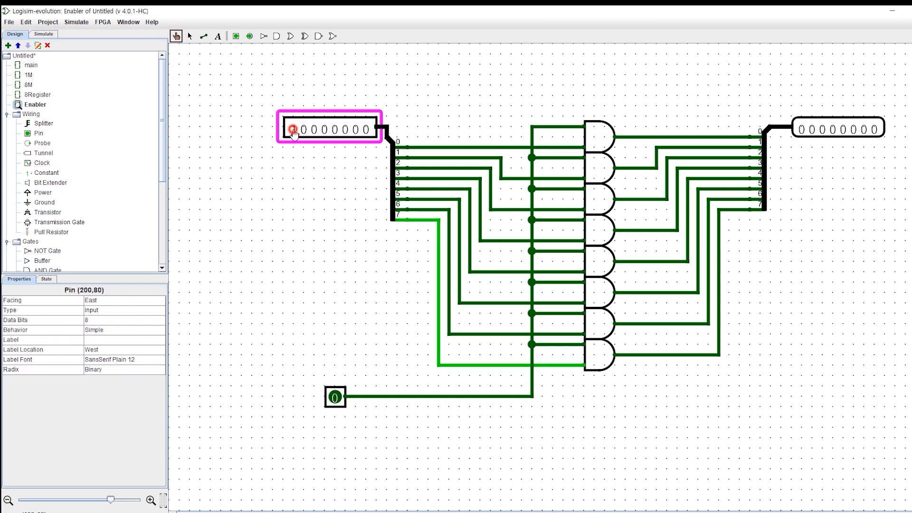
pyautogui.click(304, 131)
pyautogui.click(325, 131)
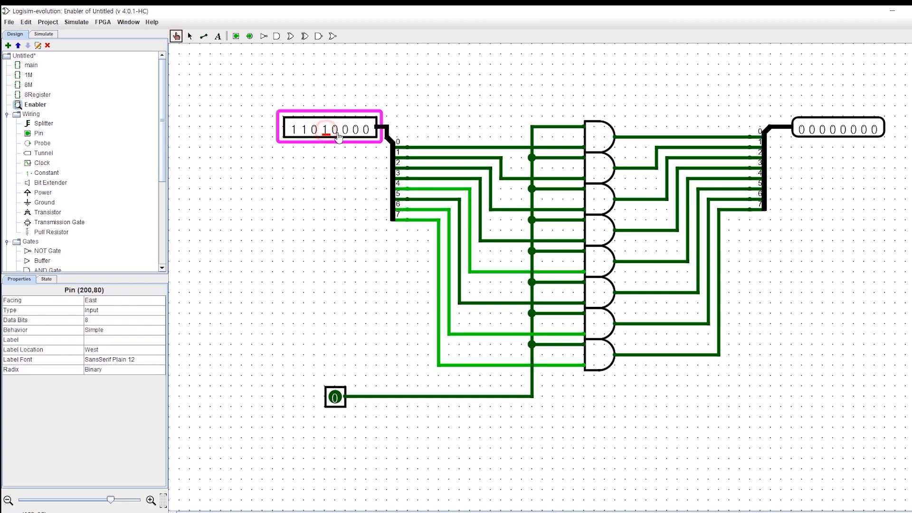
pyautogui.click(335, 131)
pyautogui.click(356, 131)
pyautogui.click(366, 131)
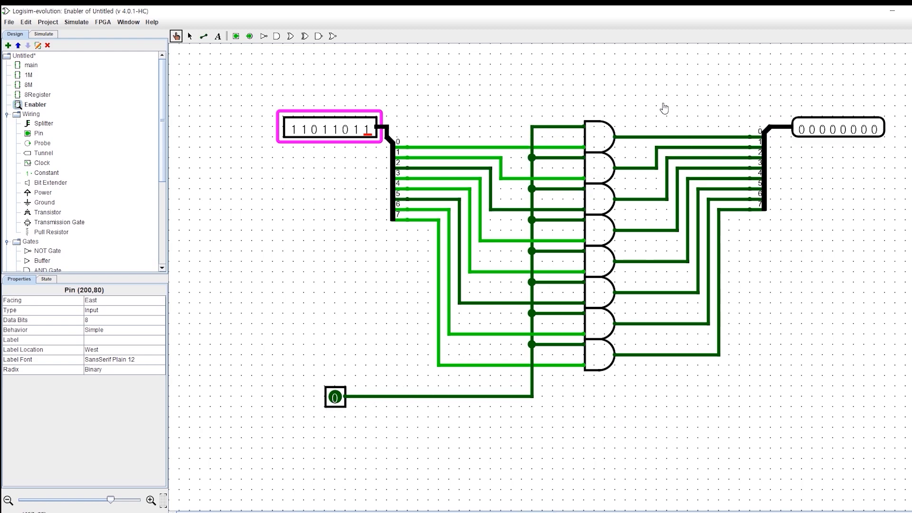
pyautogui.click(334, 398)
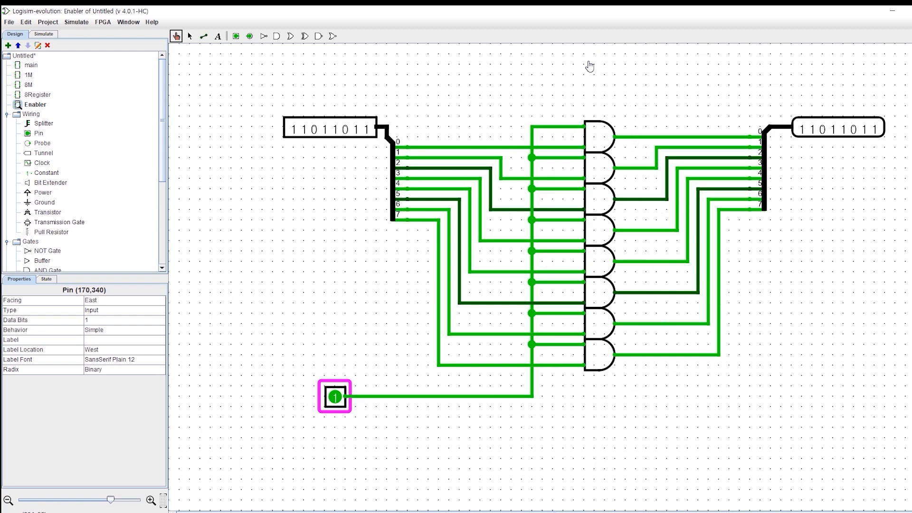
# Open the 8Register circuit and place an Enabler block in the empty area below and right of the splitter.
pyautogui.doubleClick(42, 96)
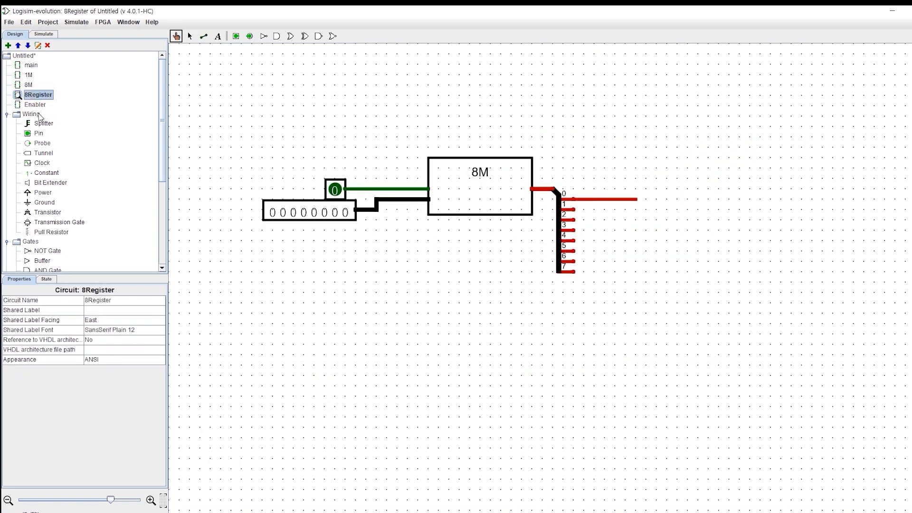
pyautogui.click(35, 104)
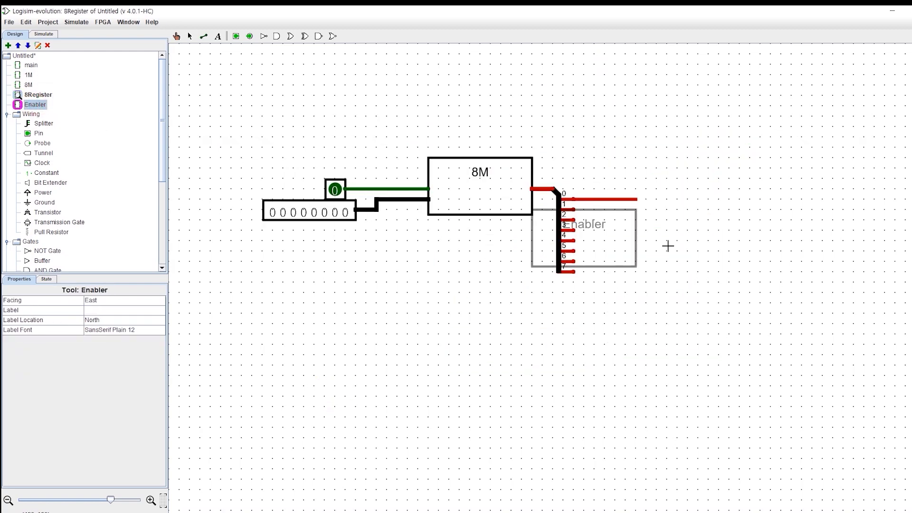
pyautogui.click(707, 334)
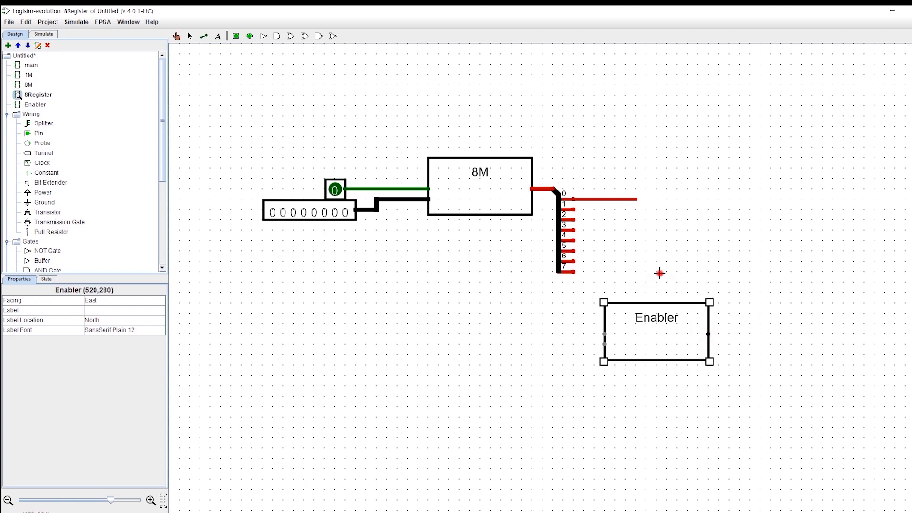
# Replace the splitter at the 8M output with the Enabler block and run a wire down from the Enabler's lower input.
pyautogui.moveTo(660, 273); pyautogui.dragTo(542, 172)
pyautogui.press('Delete')
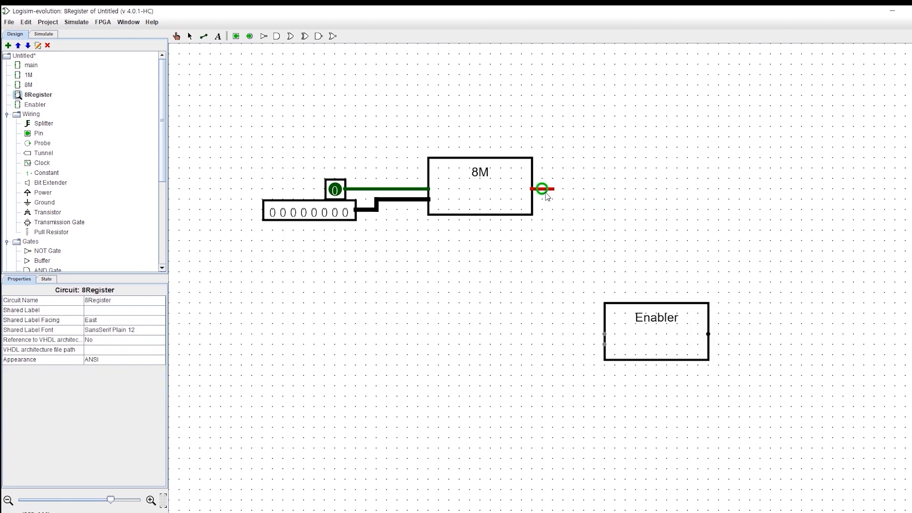
pyautogui.moveTo(648, 344); pyautogui.dragTo(542, 251)
pyautogui.click(580, 224)
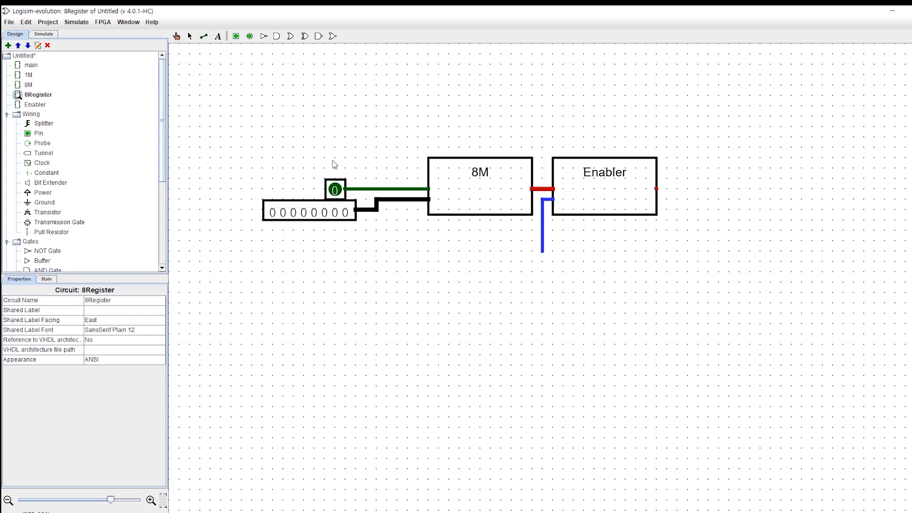
# Place an input pin with Facing North and connect it to the lower end of the enable wire.
pyautogui.click(236, 36)
pyautogui.click(544, 270)
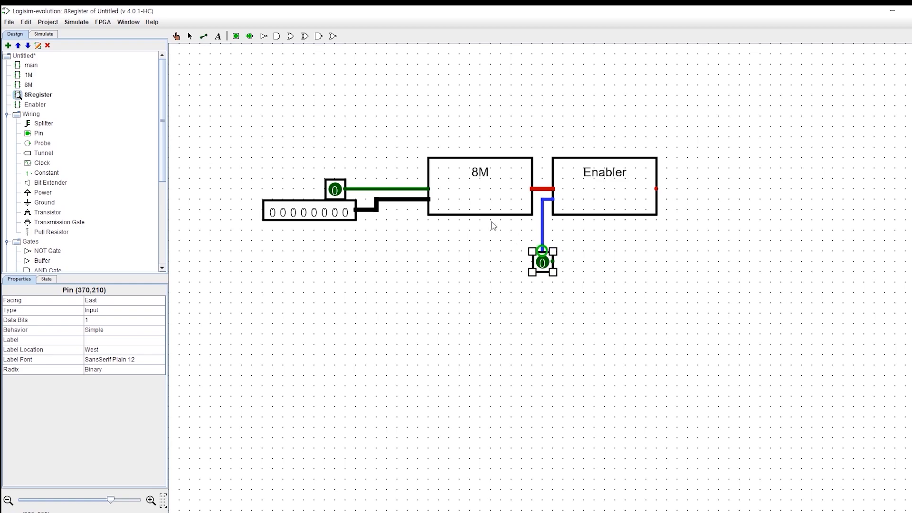
pyautogui.click(104, 300)
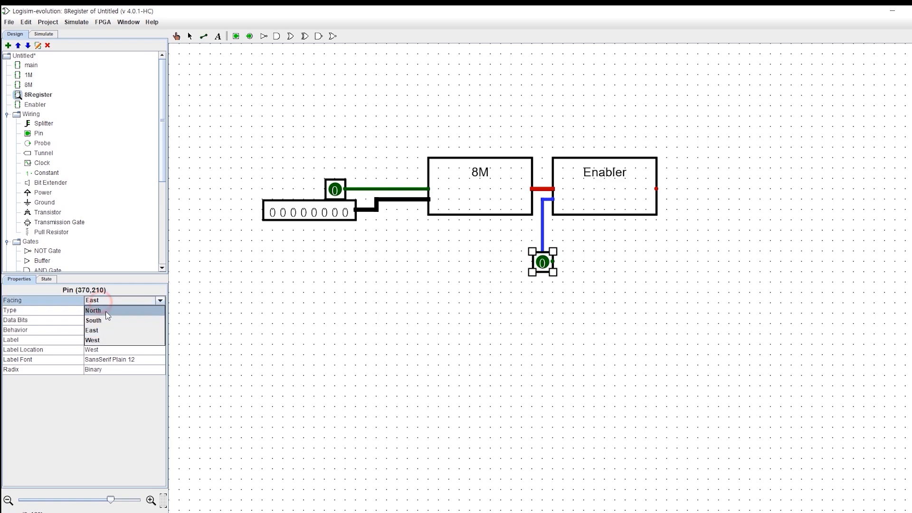
pyautogui.click(106, 311)
pyautogui.moveTo(555, 273); pyautogui.dragTo(546, 263)
# Extend a wire from the Enabler's output and attach an output pin with Data Bits 8.
pyautogui.moveTo(660, 190); pyautogui.dragTo(689, 189)
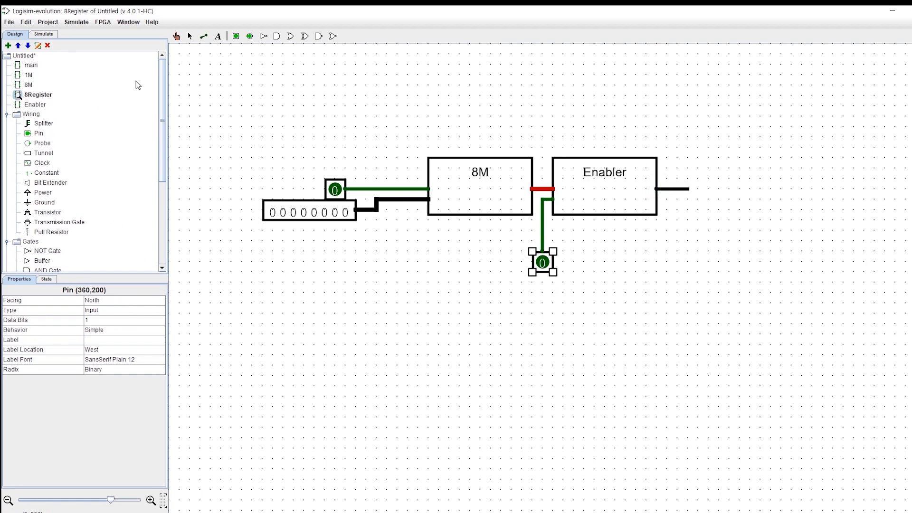
pyautogui.click(249, 37)
pyautogui.click(698, 189)
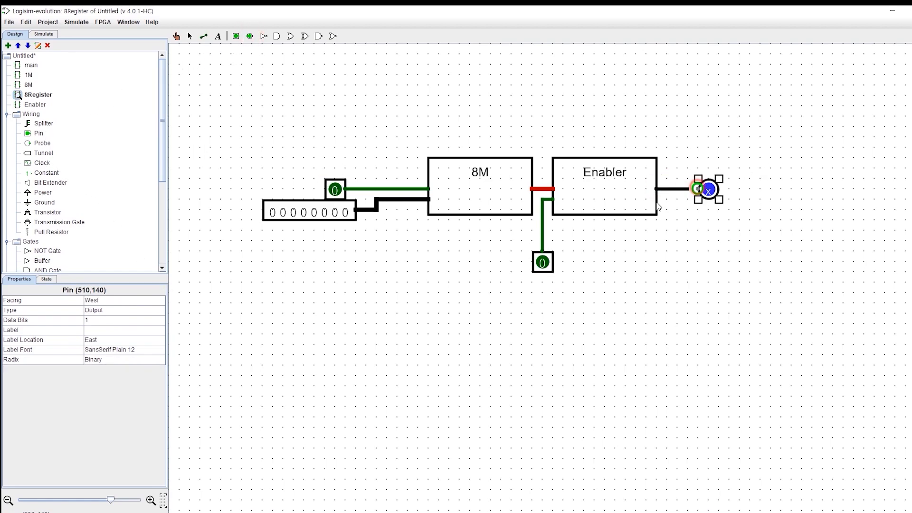
pyautogui.click(109, 321)
pyautogui.click(84, 180)
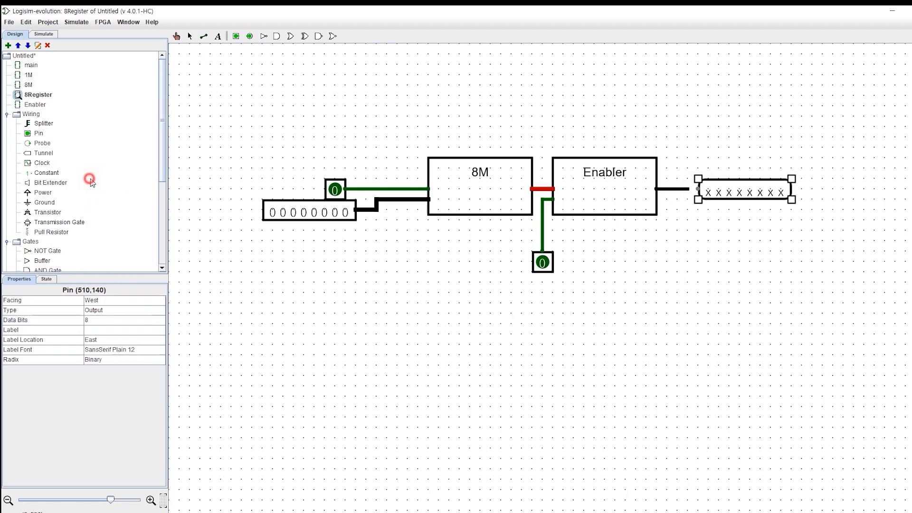
pyautogui.moveTo(753, 192); pyautogui.dragTo(745, 190)
pyautogui.click(790, 238)
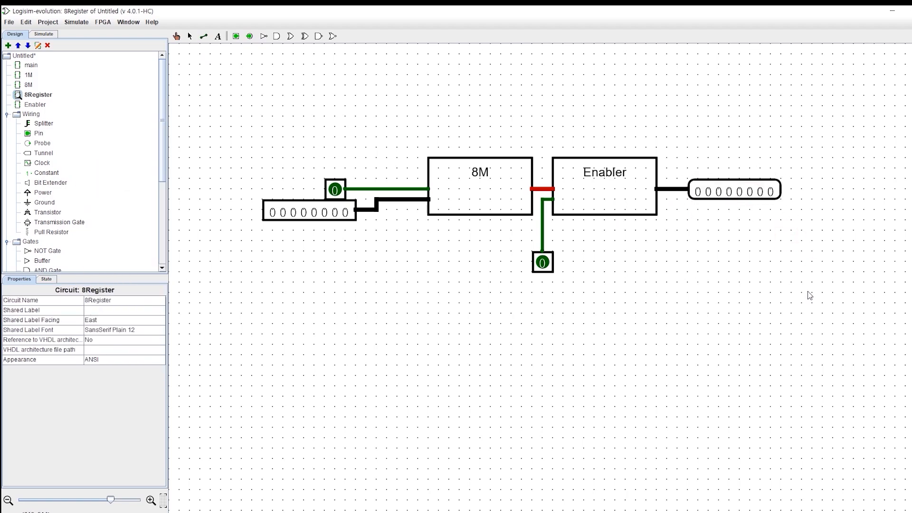
# Set the register's 8-bit input pin to 11001011.
pyautogui.click(190, 37)
pyautogui.click(275, 210)
pyautogui.click(193, 67)
pyautogui.click(176, 36)
pyautogui.click(273, 213)
pyautogui.click(314, 213)
pyautogui.click(335, 213)
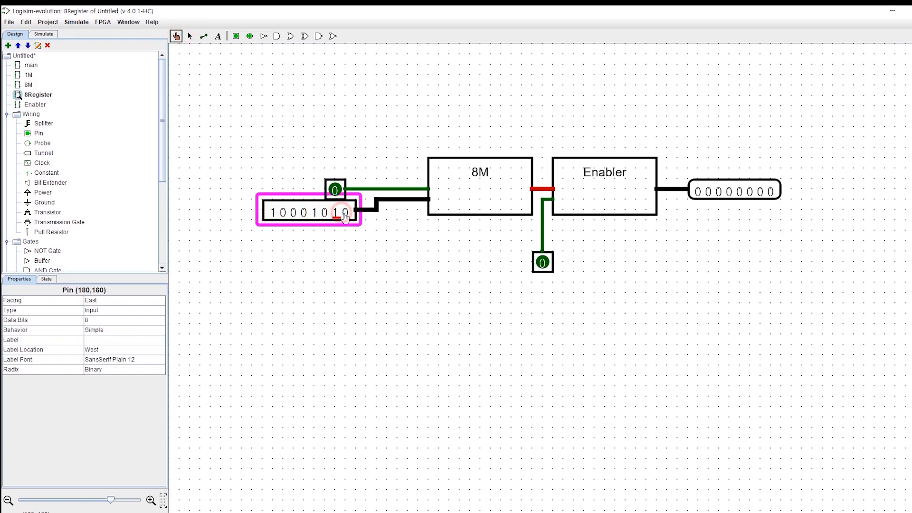
pyautogui.click(345, 213)
pyautogui.click(283, 213)
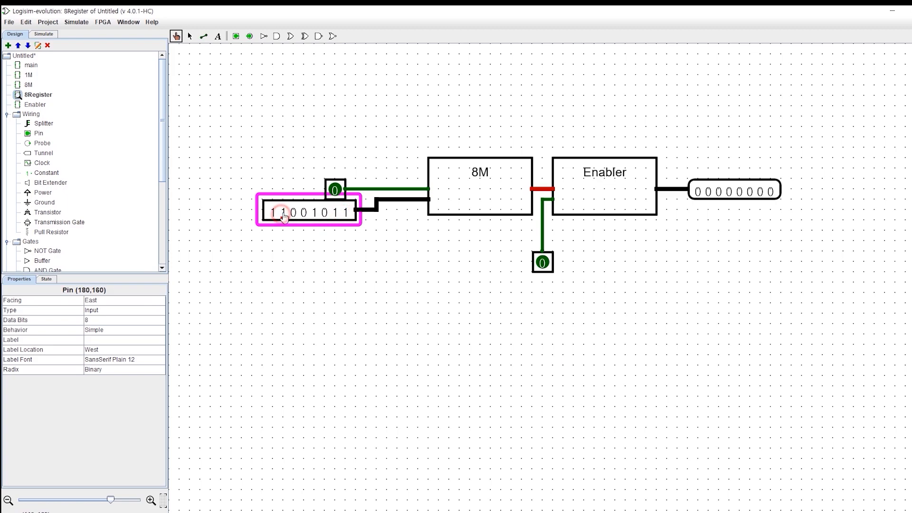
# Set the 8M block's 1-bit input to 1 and inspect the value on the wire between 8M and the Enabler.
pyautogui.click(335, 190)
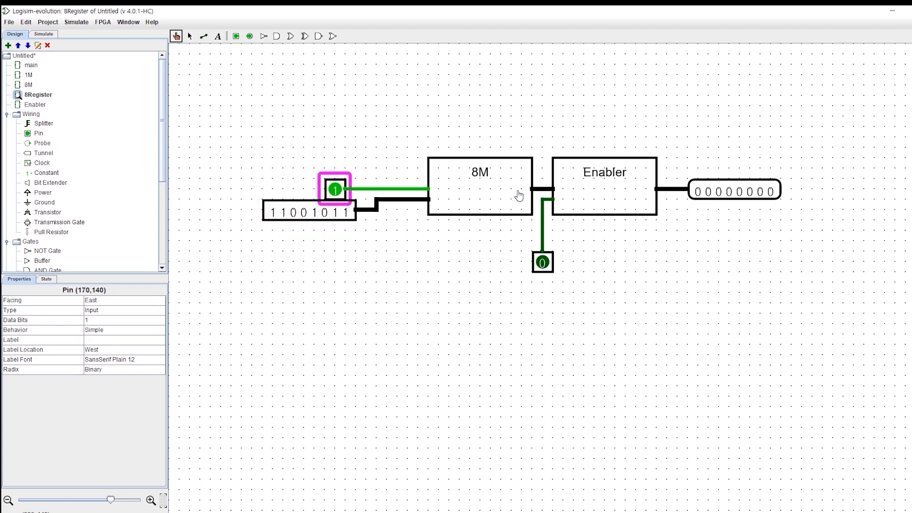
pyautogui.click(545, 190)
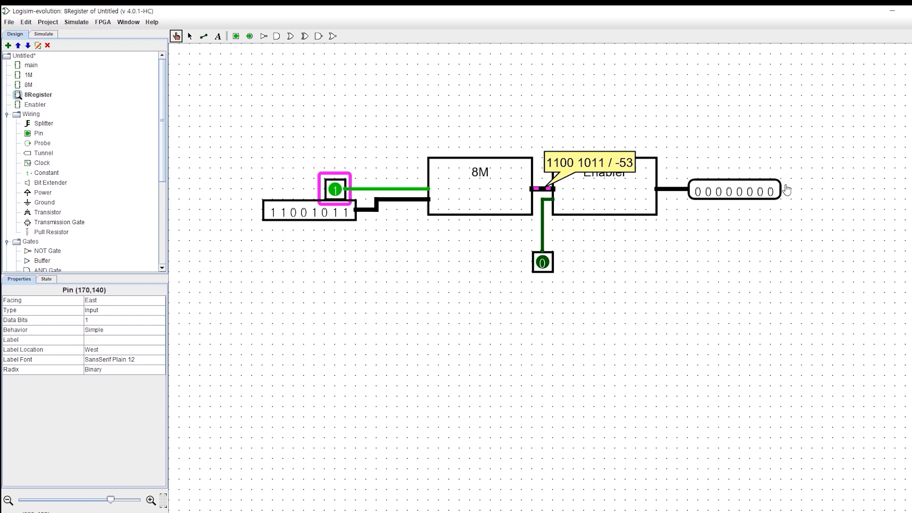
pyautogui.click(189, 36)
pyautogui.click(176, 37)
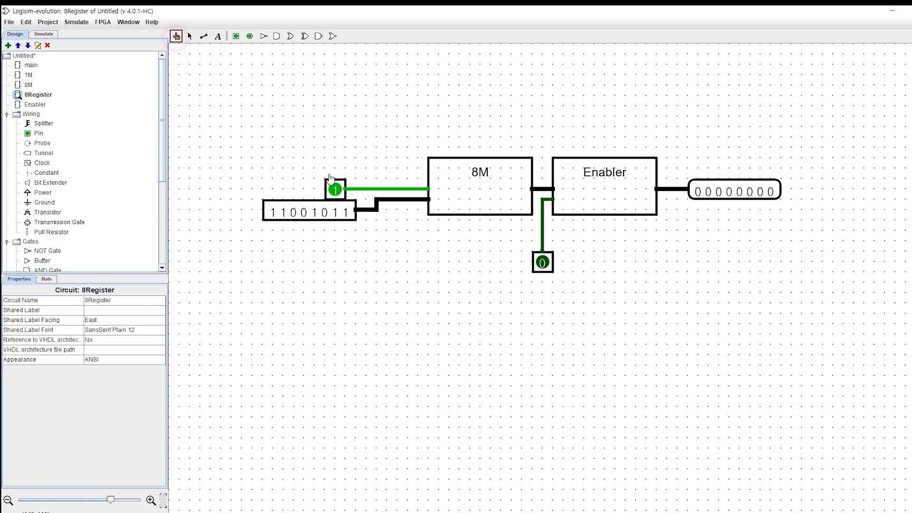
# Set the 8M block's 1-bit input to 0, and switch the Enabler's input pin to 1 and back to 0.
pyautogui.click(337, 191)
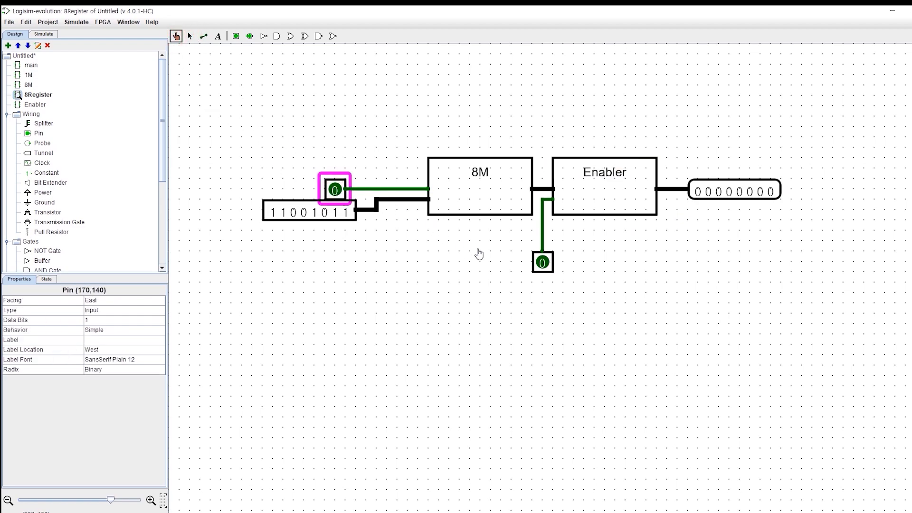
pyautogui.click(542, 263)
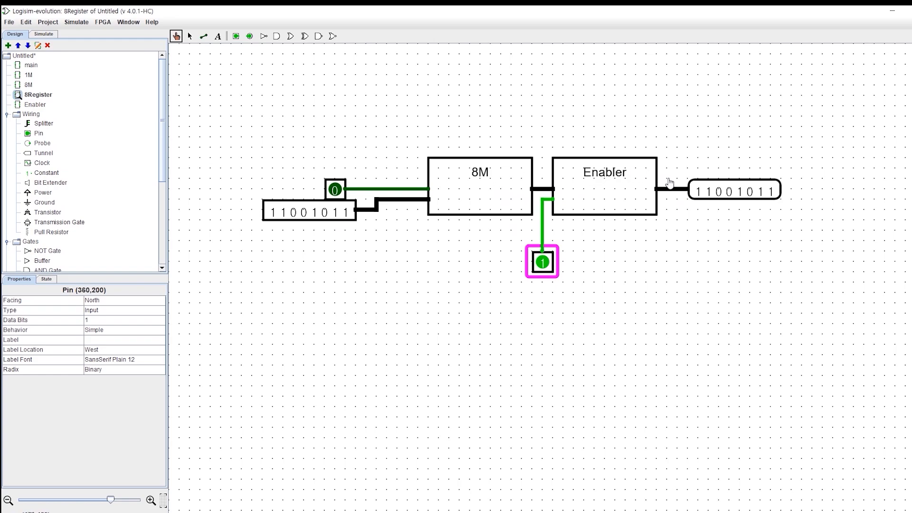
pyautogui.click(544, 267)
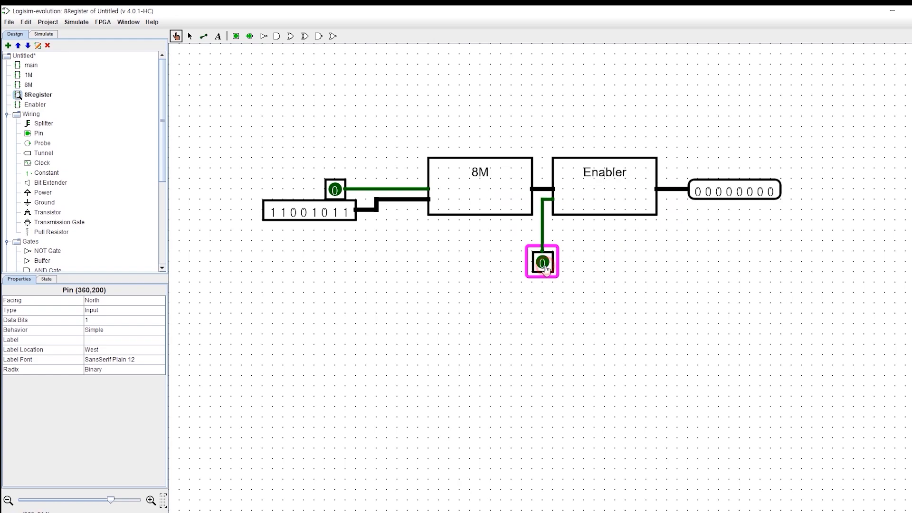
# Toggle the Enabler's 1-bit input pin between 0 and 1 several times and leave it at 1.
pyautogui.click(544, 269)
pyautogui.click(545, 269)
pyautogui.click(545, 268)
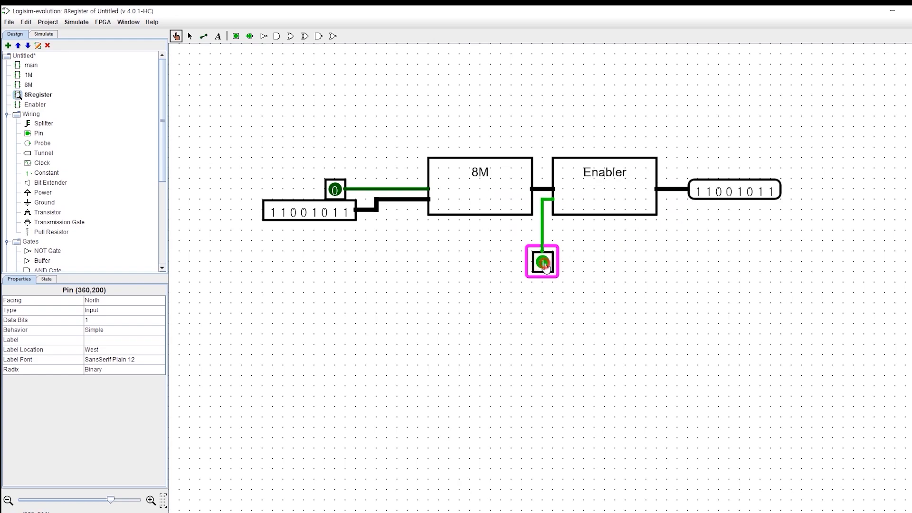
pyautogui.click(545, 268)
pyautogui.click(545, 269)
pyautogui.click(545, 269)
pyautogui.click(546, 271)
pyautogui.click(547, 271)
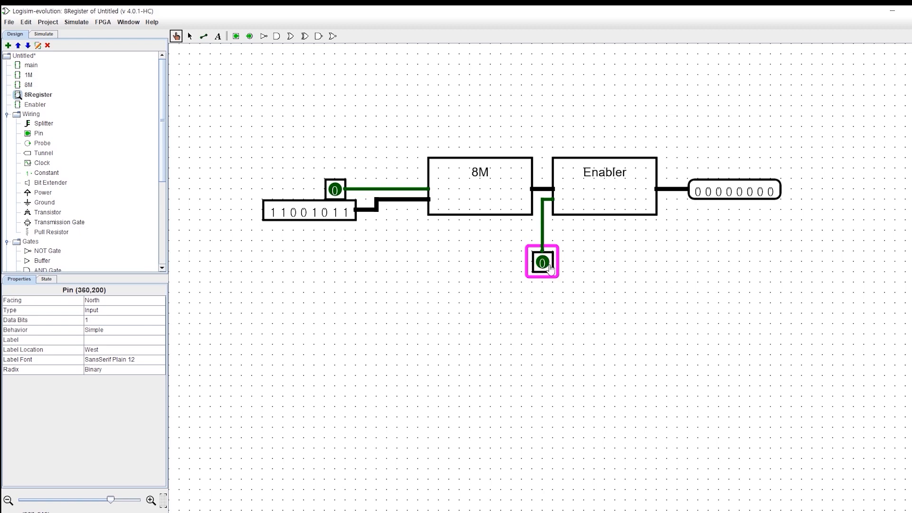
pyautogui.click(548, 269)
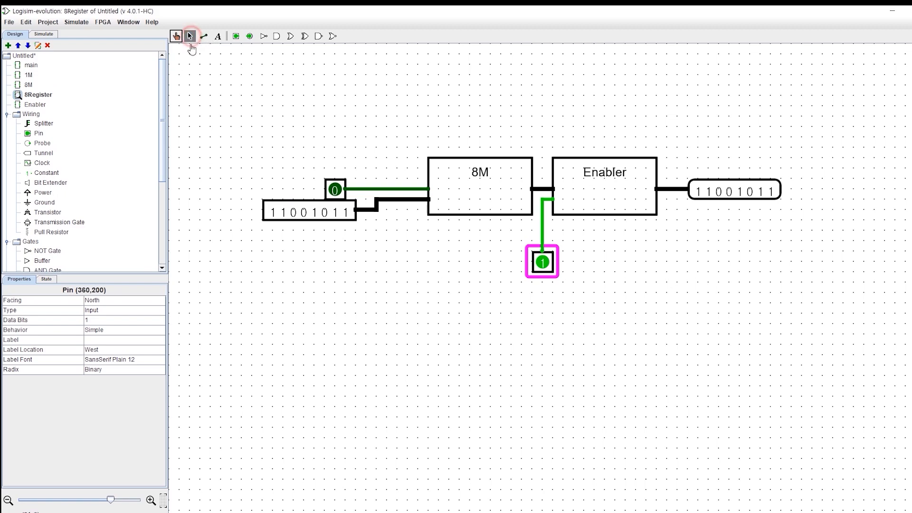
# Open the 8Register circuit's appearance for editing.
pyautogui.click(38, 94)
pyautogui.rightClick(38, 95)
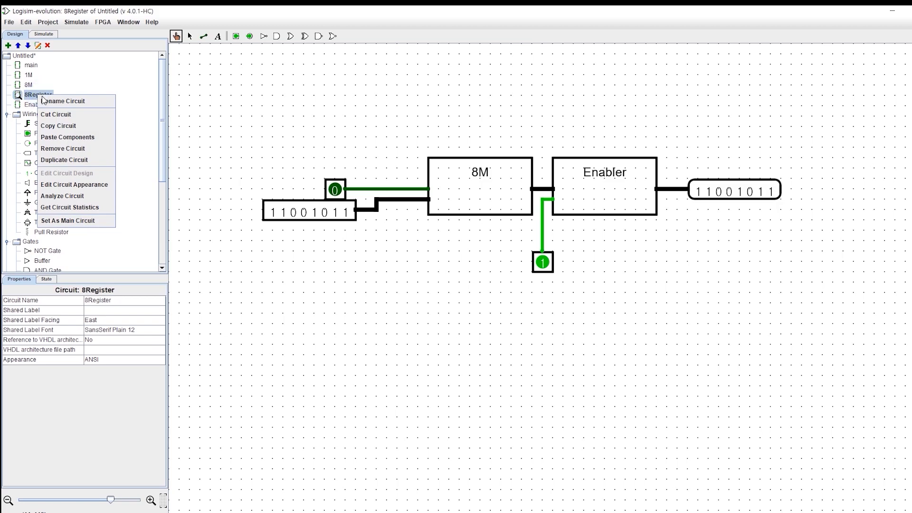
pyautogui.click(88, 184)
pyautogui.click(254, 146)
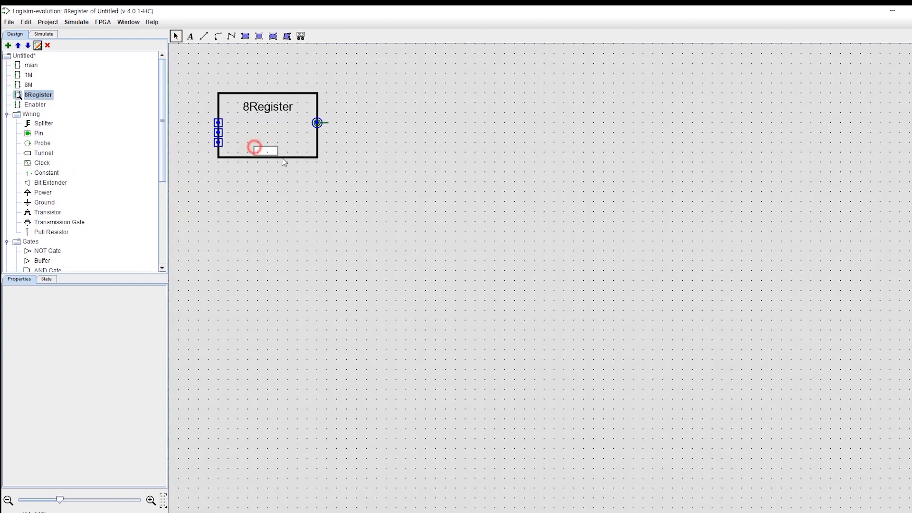
pyautogui.click(270, 126)
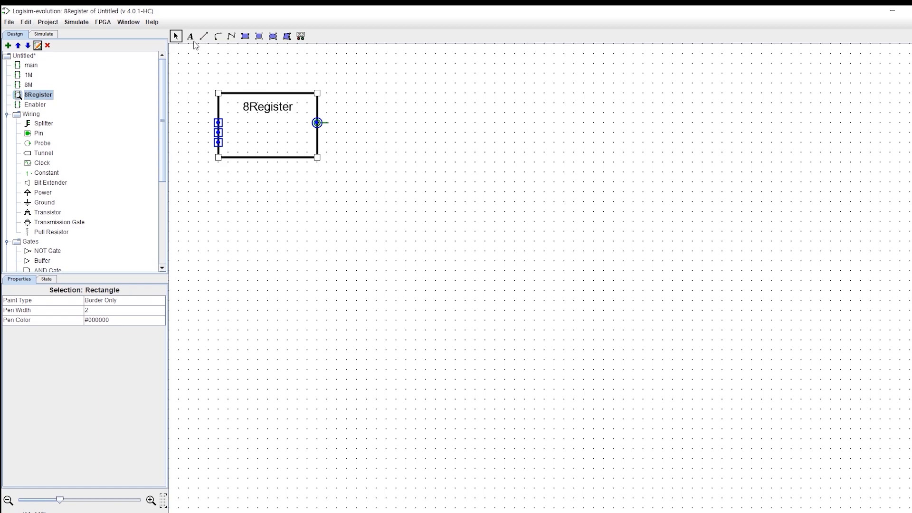
pyautogui.click(190, 36)
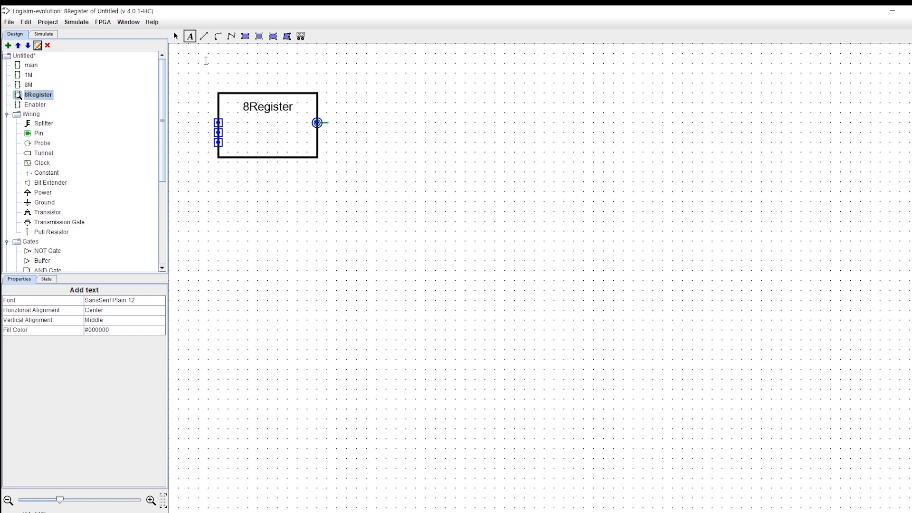
pyautogui.click(176, 36)
# Extend the 8Register symbol's rectangle slightly upward and space its three input ports evenly along the left edge.
pyautogui.click(218, 123)
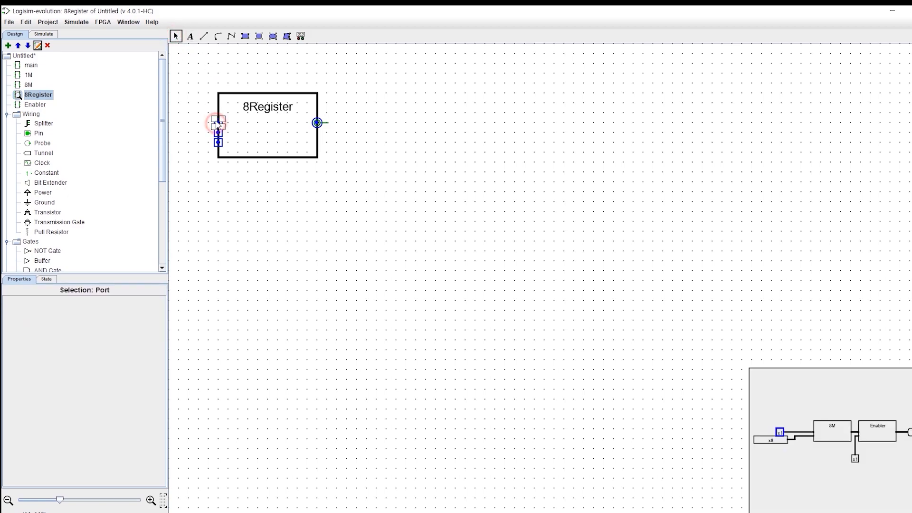
pyautogui.moveTo(218, 123); pyautogui.dragTo(216, 118)
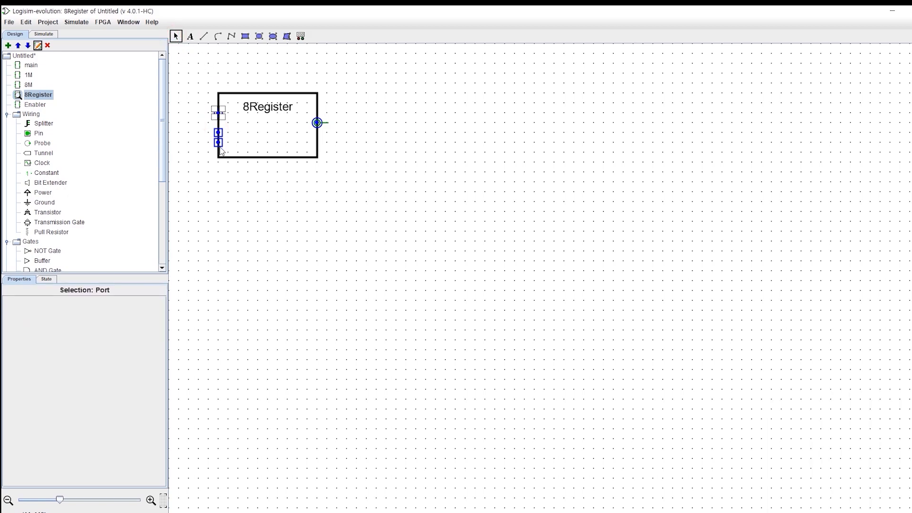
pyautogui.click(249, 93)
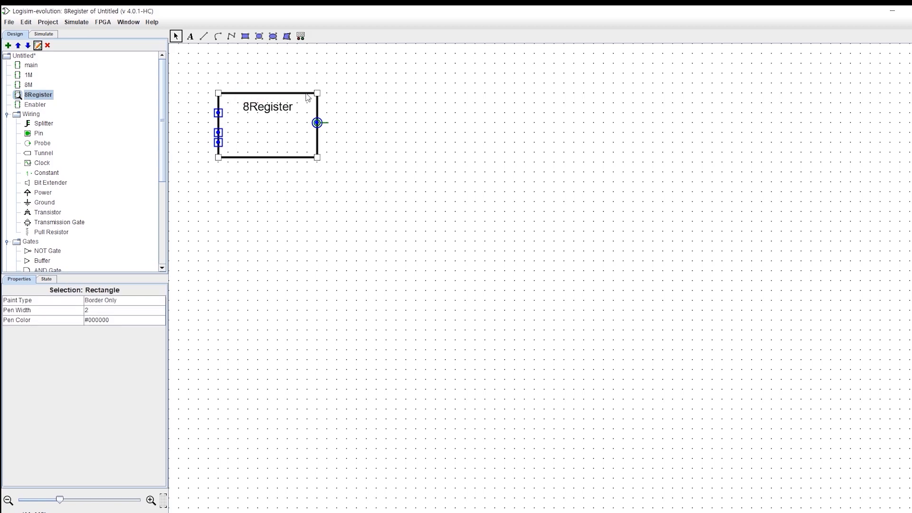
pyautogui.moveTo(317, 93); pyautogui.dragTo(318, 85)
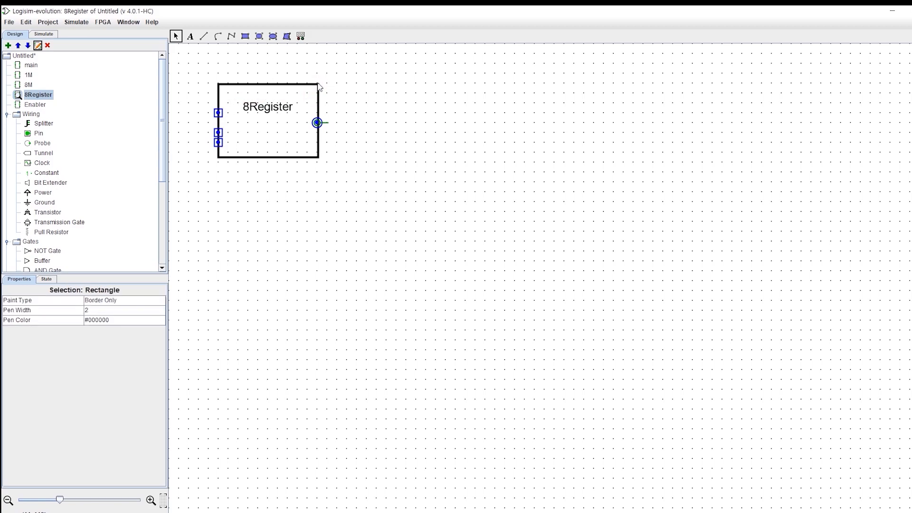
pyautogui.moveTo(220, 113)
pyautogui.mouseDown()
pyautogui.moveTo(220, 103)
pyautogui.moveTo(220, 133)
pyautogui.moveTo(220, 123)
pyautogui.mouseUp()
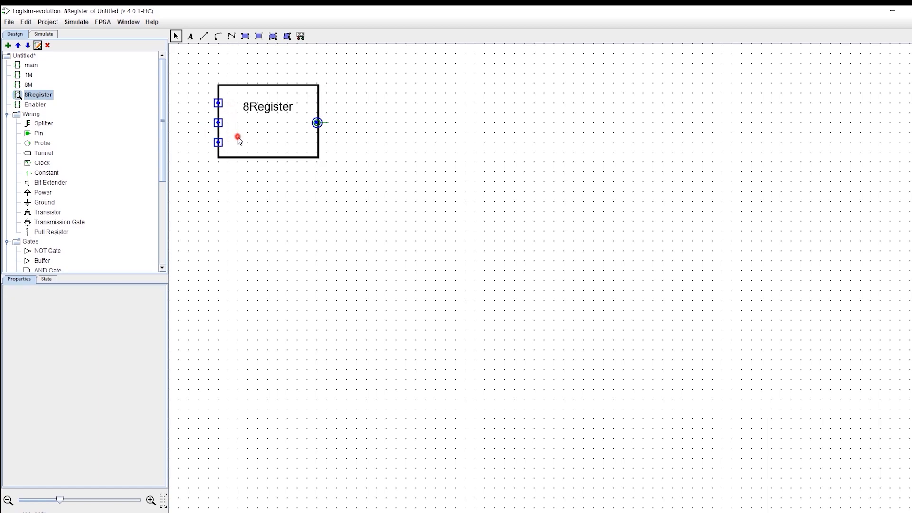
pyautogui.click(221, 100)
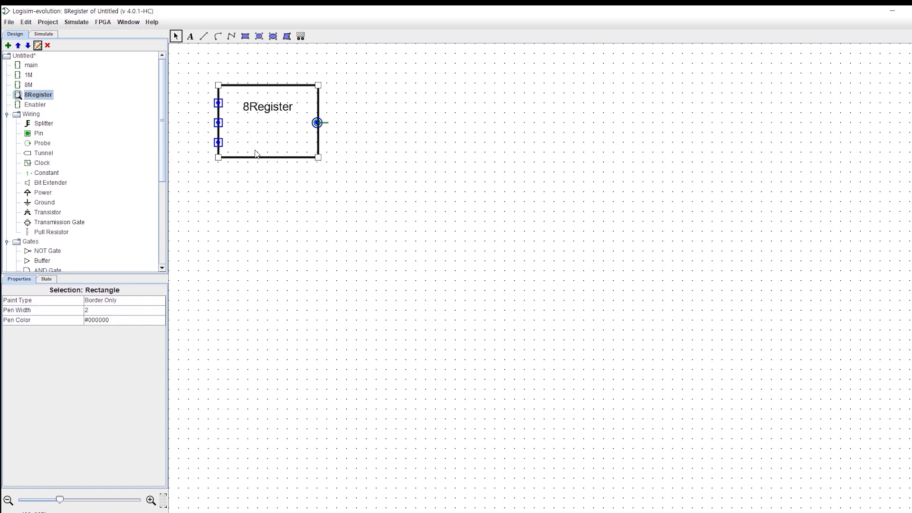
pyautogui.click(260, 113)
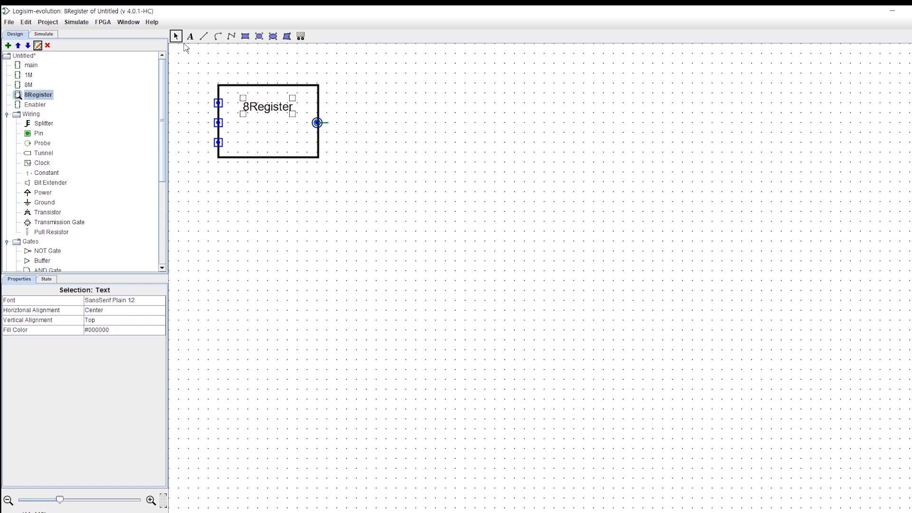
# Add text labels s, i and e beside the three input ports from top to bottom, and o beside the output port.
pyautogui.click(190, 36)
pyautogui.click(224, 103)
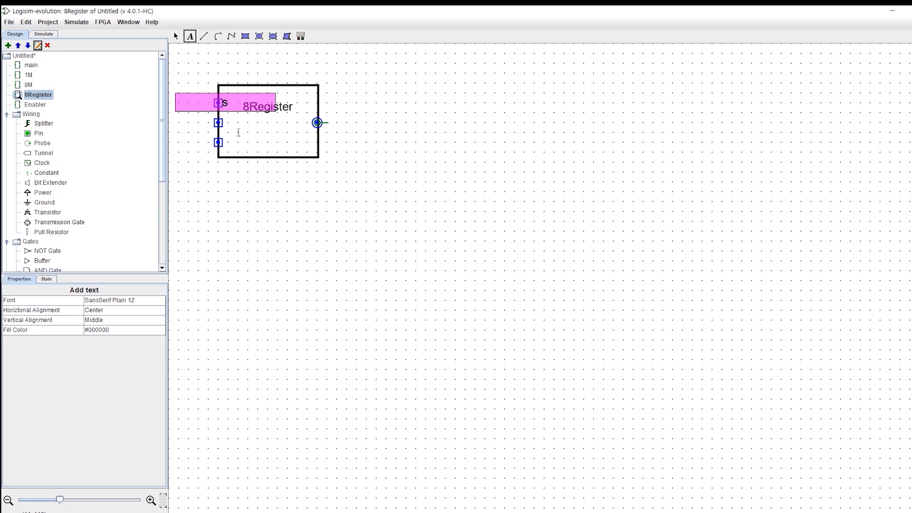
pyautogui.click(255, 138)
pyautogui.click(226, 123)
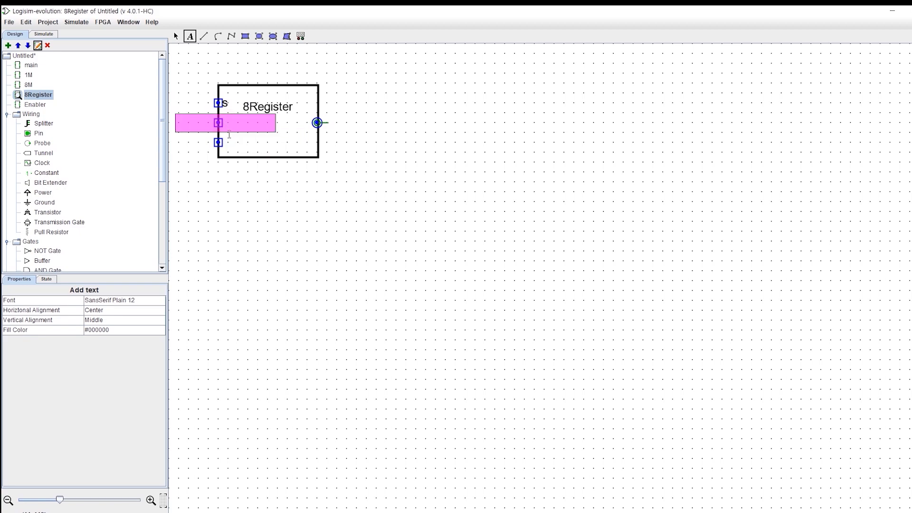
pyautogui.click(302, 123)
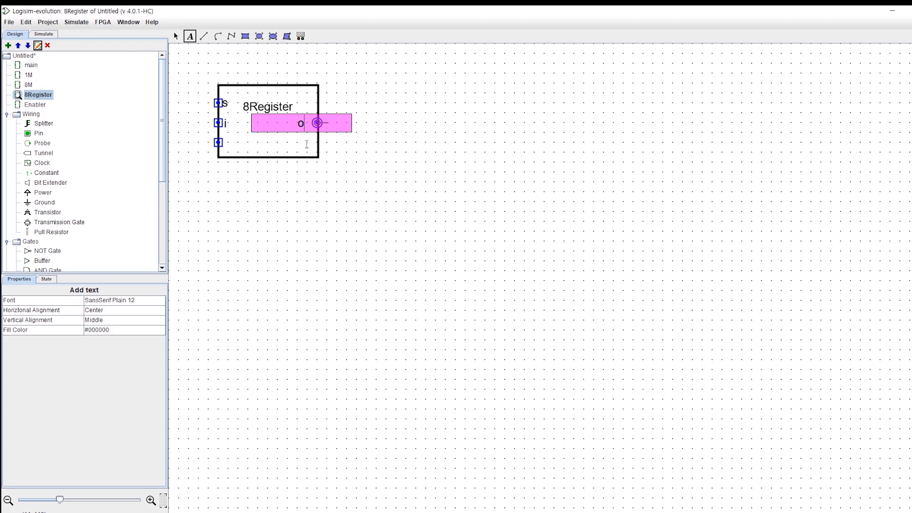
pyautogui.click(306, 144)
pyautogui.click(228, 142)
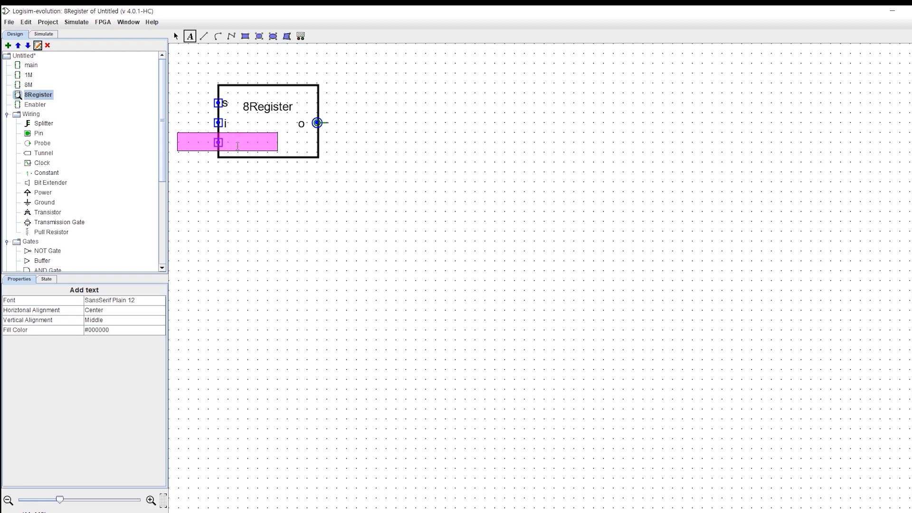
pyautogui.click(265, 142)
pyautogui.click(306, 139)
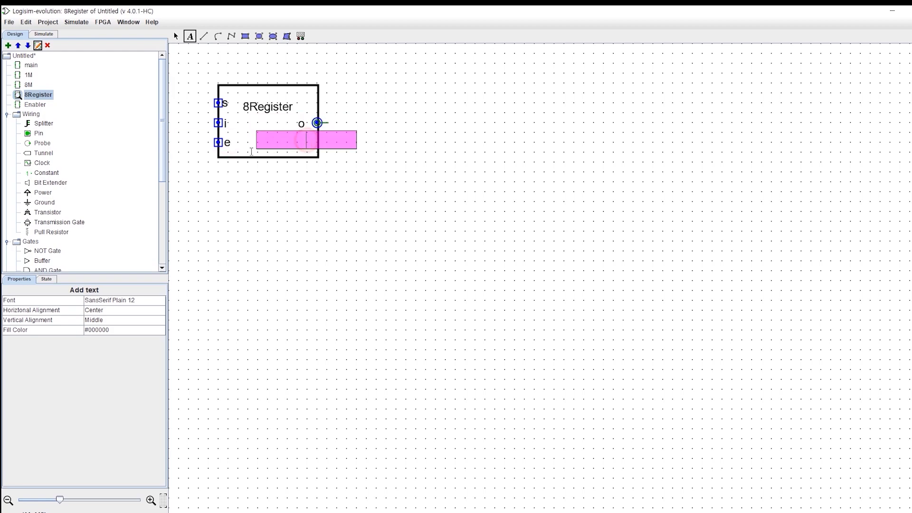
pyautogui.click(179, 42)
pyautogui.click(240, 126)
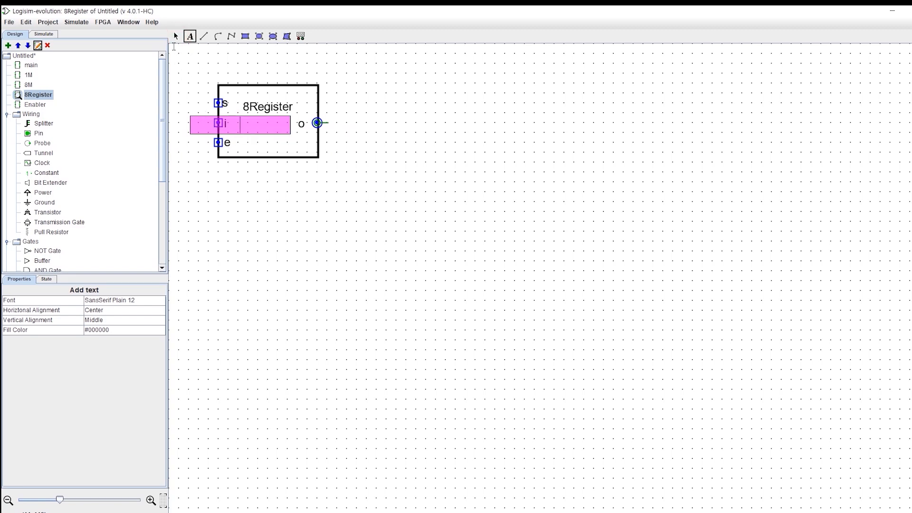
pyautogui.click(175, 36)
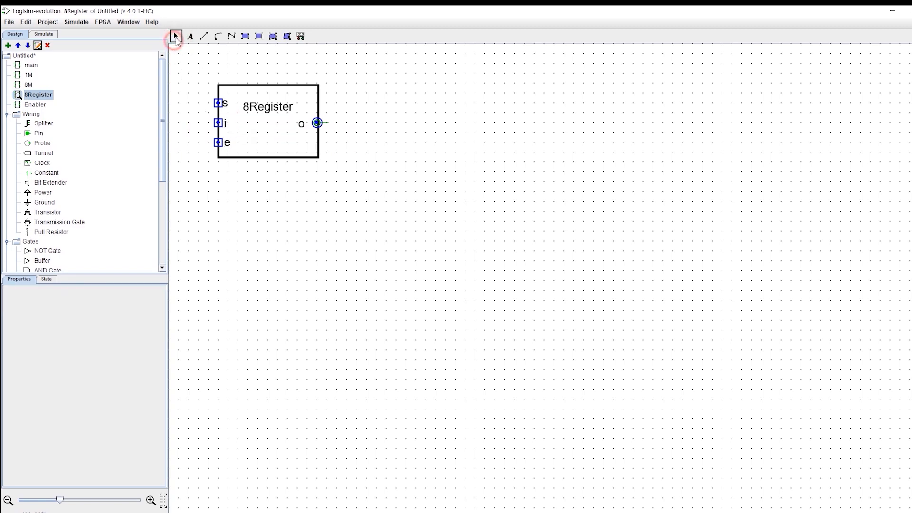
# Swap the middle and lower input ports together with their labels, so the inputs run s, e, i from top to bottom.
pyautogui.click(218, 124)
pyautogui.click(218, 124)
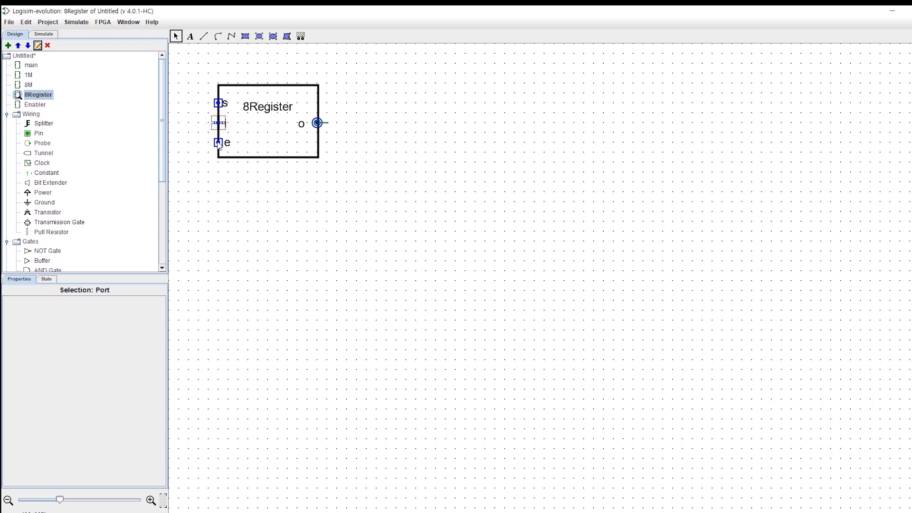
pyautogui.moveTo(218, 142)
pyautogui.mouseDown()
pyautogui.moveTo(217, 112)
pyautogui.moveTo(219, 143)
pyautogui.moveTo(234, 122)
pyautogui.moveTo(226, 135)
pyautogui.mouseUp()
pyautogui.click(226, 143)
pyautogui.click(224, 126)
pyautogui.click(225, 125)
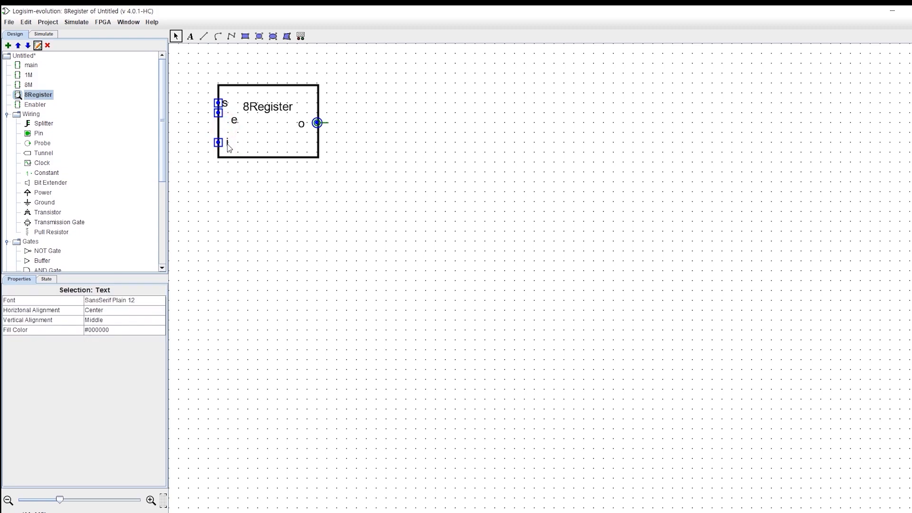
pyautogui.moveTo(219, 113)
pyautogui.mouseDown()
pyautogui.moveTo(229, 130)
pyautogui.moveTo(230, 109)
pyautogui.mouseUp()
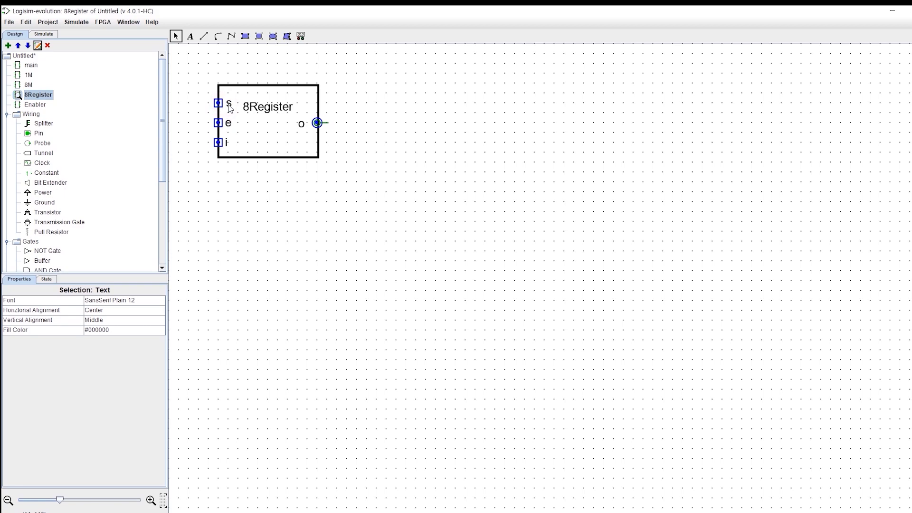
# Nudge the i label on the 8Register symbol into line with the s and e labels above it.
pyautogui.click(226, 142)
pyautogui.click(228, 147)
pyautogui.moveTo(228, 148); pyautogui.dragTo(230, 147)
pyautogui.click(282, 126)
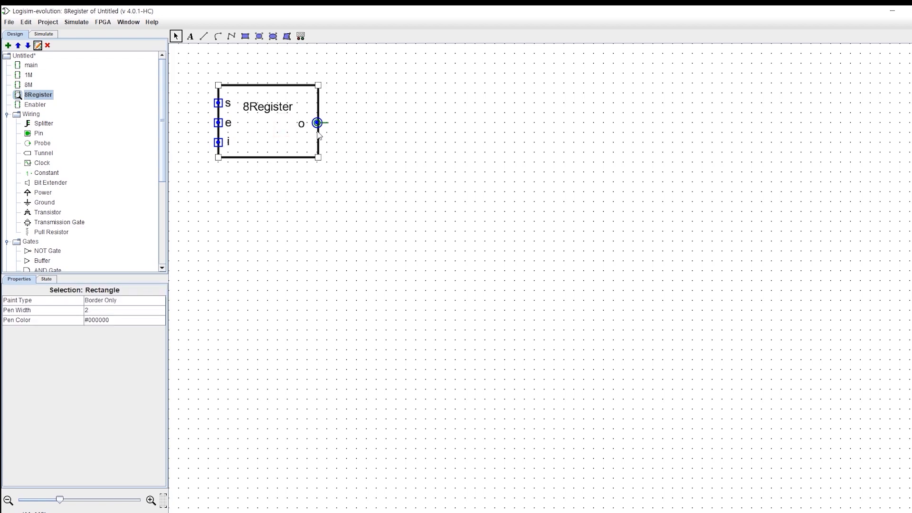
pyautogui.click(318, 122)
pyautogui.click(371, 151)
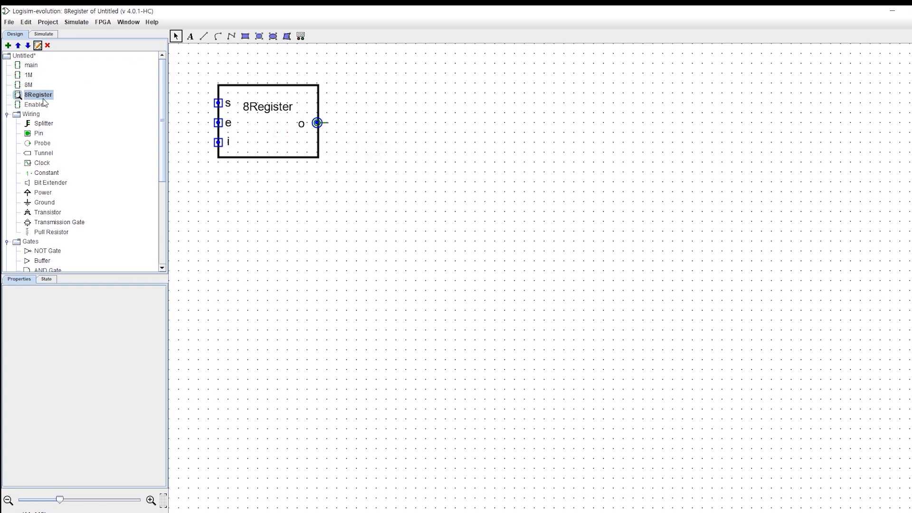
# Open the main circuit and place an 8Register component in it.
pyautogui.doubleClick(31, 65)
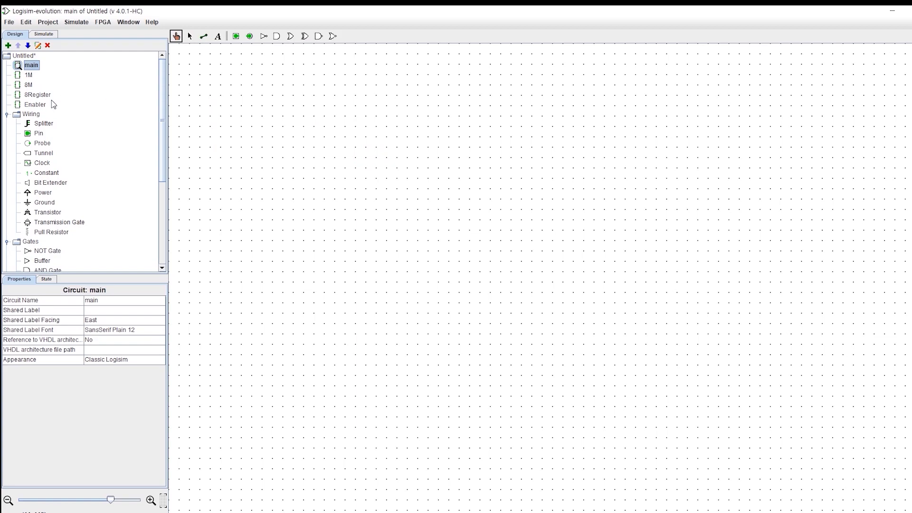
pyautogui.click(37, 95)
pyautogui.click(437, 168)
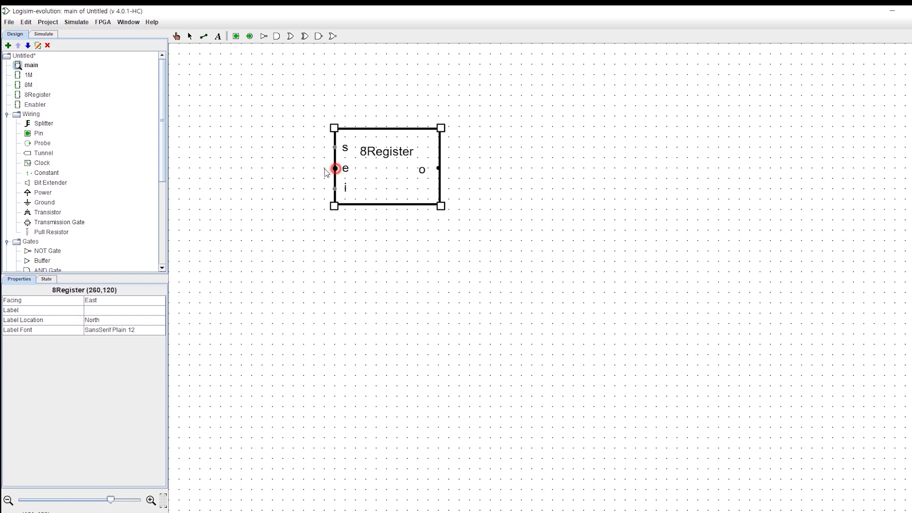
# Draw short wires outward from the 8Register's s, e and i inputs and its o output.
pyautogui.moveTo(324, 168)
pyautogui.mouseDown()
pyautogui.moveTo(312, 168)
pyautogui.moveTo(333, 188)
pyautogui.moveTo(314, 188)
pyautogui.mouseUp()
pyautogui.moveTo(325, 147); pyautogui.dragTo(312, 147)
pyautogui.scroll(-1, 46, 233)
pyautogui.moveTo(439, 168); pyautogui.dragTo(471, 169)
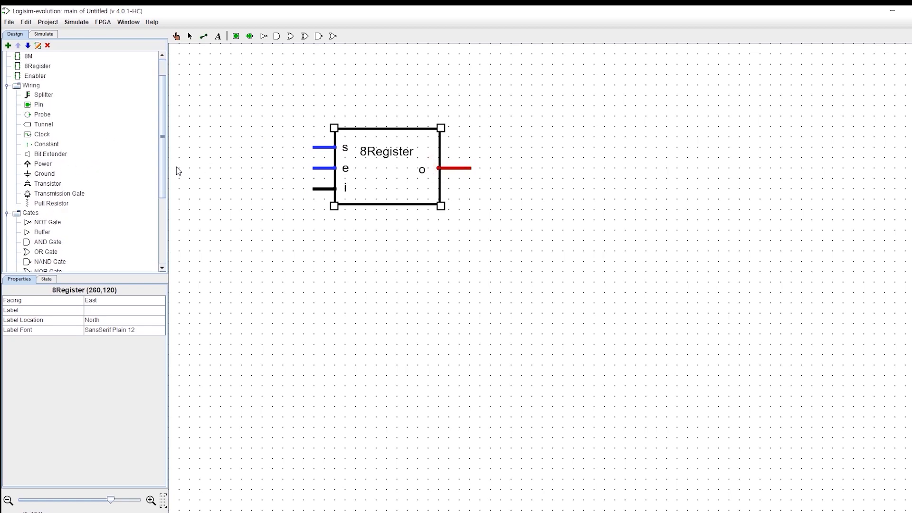
# Attach 1-bit input pins to the wires of the 8Register's s and e inputs.
pyautogui.click(38, 105)
pyautogui.click(310, 151)
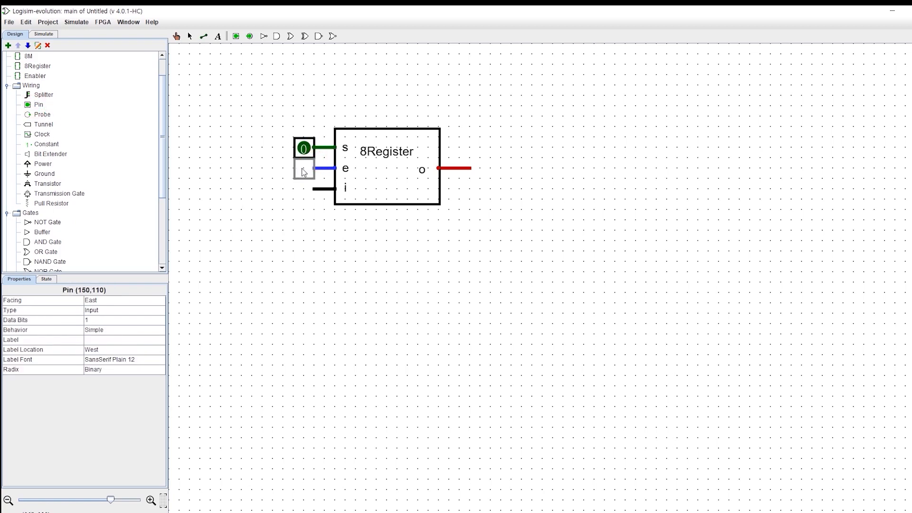
pyautogui.click(304, 168)
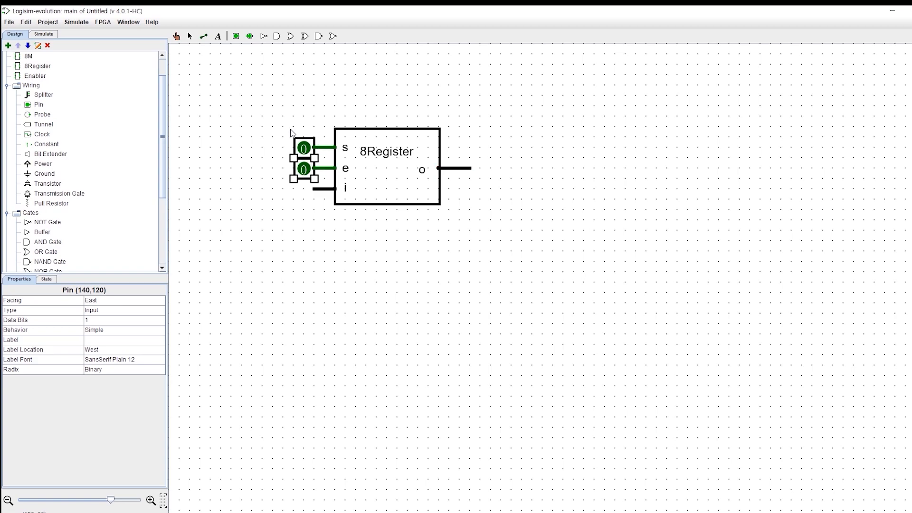
# Attach an input pin to the 8Register's i wire and set its Data Bits to 8.
pyautogui.click(236, 36)
pyautogui.click(304, 189)
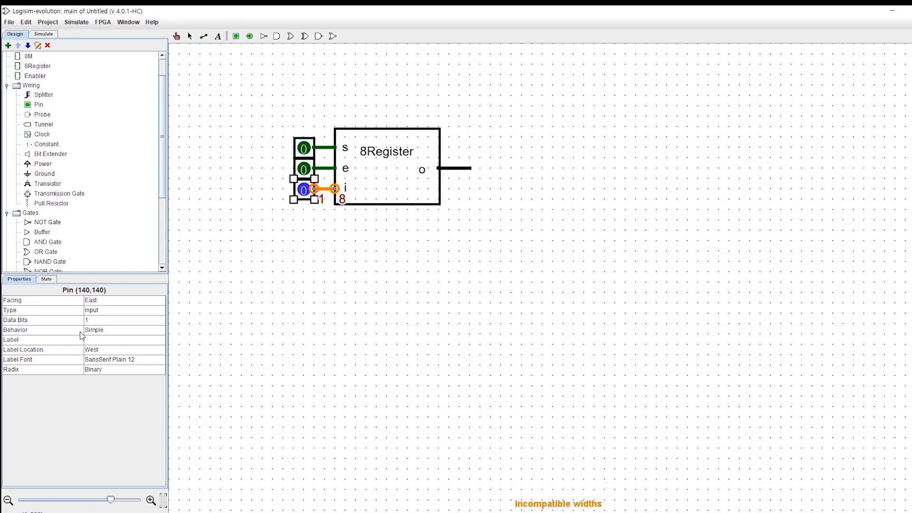
pyautogui.click(92, 321)
pyautogui.click(104, 179)
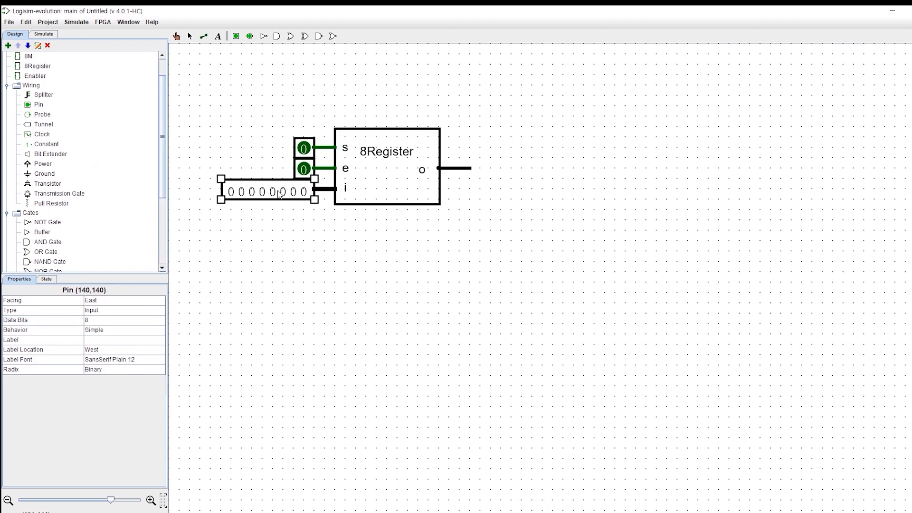
# Duplicate the 8-bit input pin and place the copy at the 8Register's o wire.
pyautogui.click(372, 240)
pyautogui.click(275, 192)
pyautogui.hotkey('ctrl', 'd')
pyautogui.moveTo(275, 203); pyautogui.dragTo(532, 170)
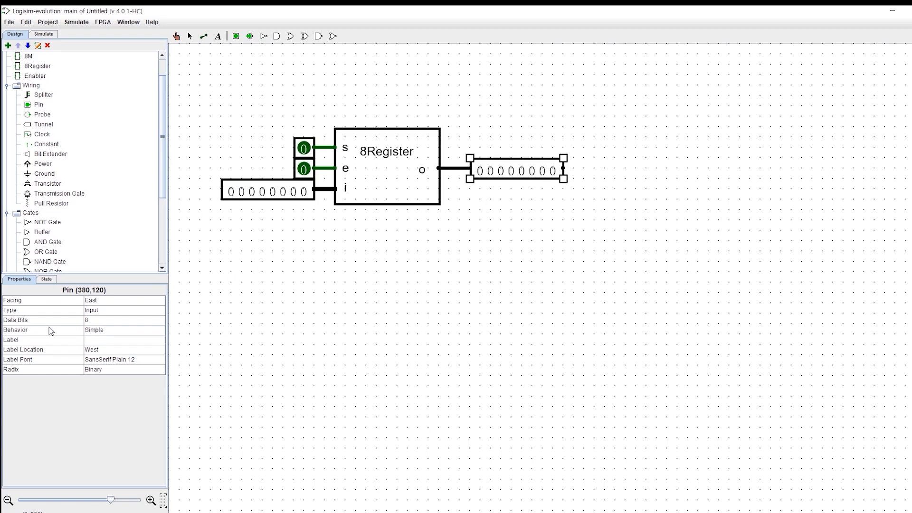
# Set the copied pin's Facing to West and Type to Output, and reattach it to the end of the o wire.
pyautogui.click(102, 300)
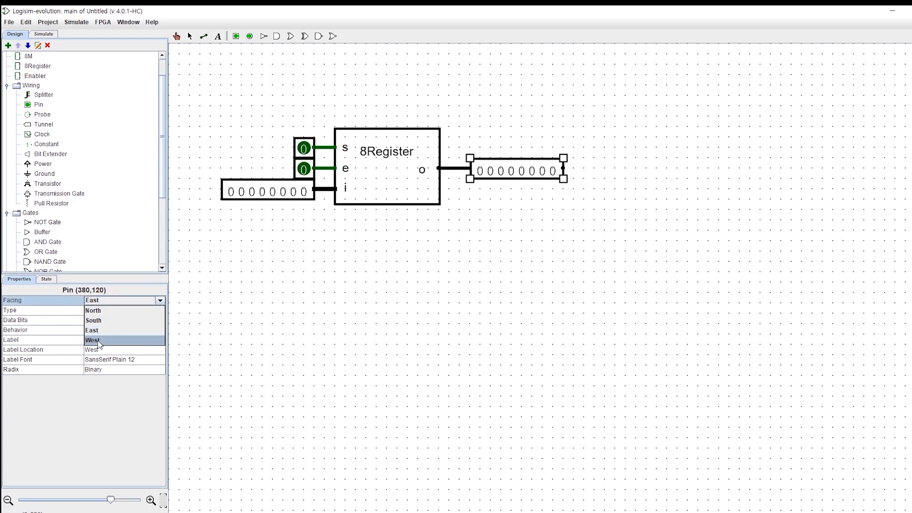
pyautogui.click(98, 340)
pyautogui.click(90, 310)
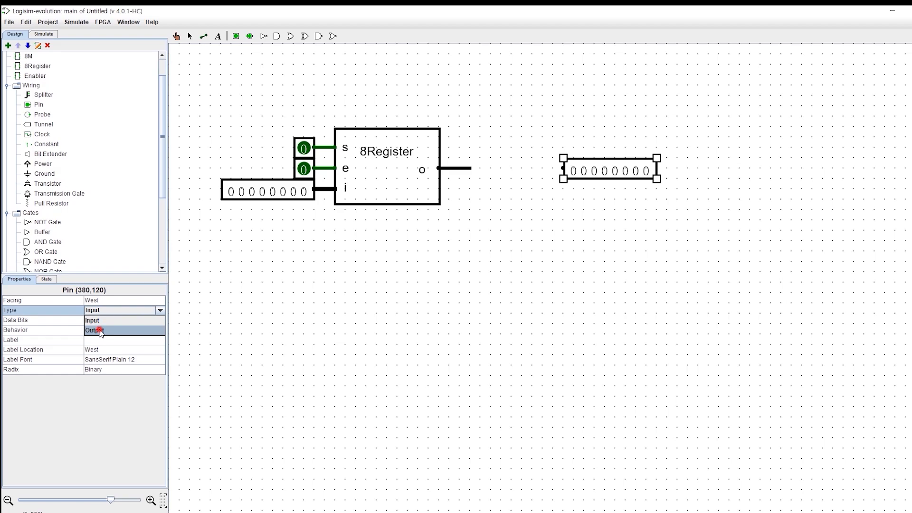
pyautogui.click(95, 330)
pyautogui.moveTo(594, 176); pyautogui.dragTo(501, 177)
pyautogui.click(519, 209)
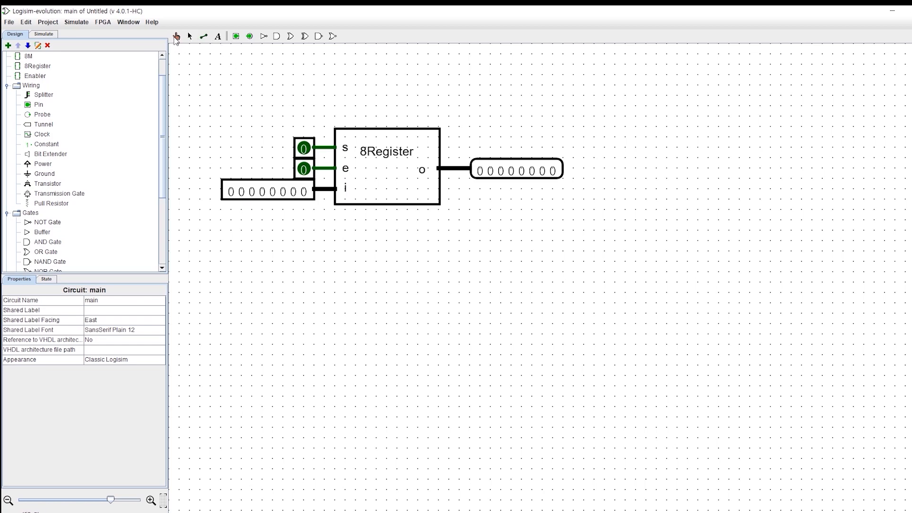
# Set the 8Register's 8-bit i input to 01001011 in the simulation.
pyautogui.click(176, 37)
pyautogui.click(242, 192)
pyautogui.click(272, 192)
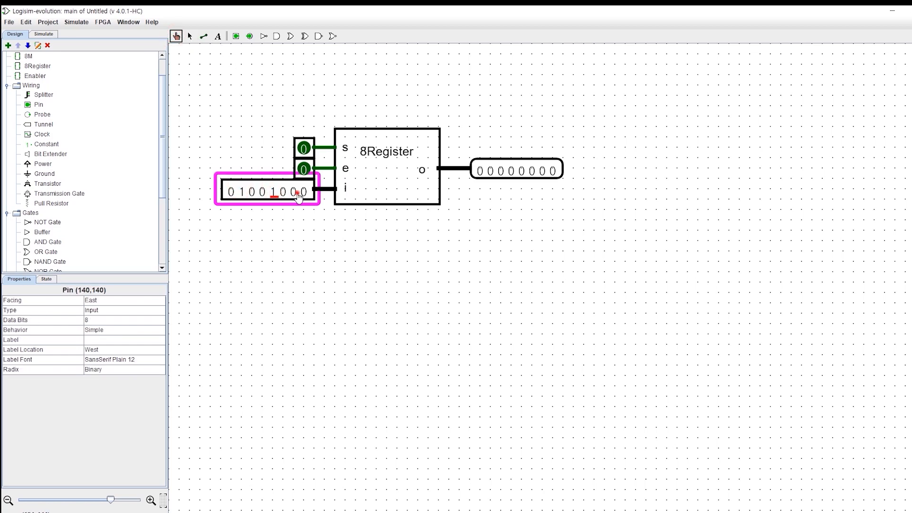
pyautogui.click(294, 192)
pyautogui.click(304, 191)
# Pulse the s input on and off, set e to 1, and check the o wire's value before and after enabling.
pyautogui.click(311, 150)
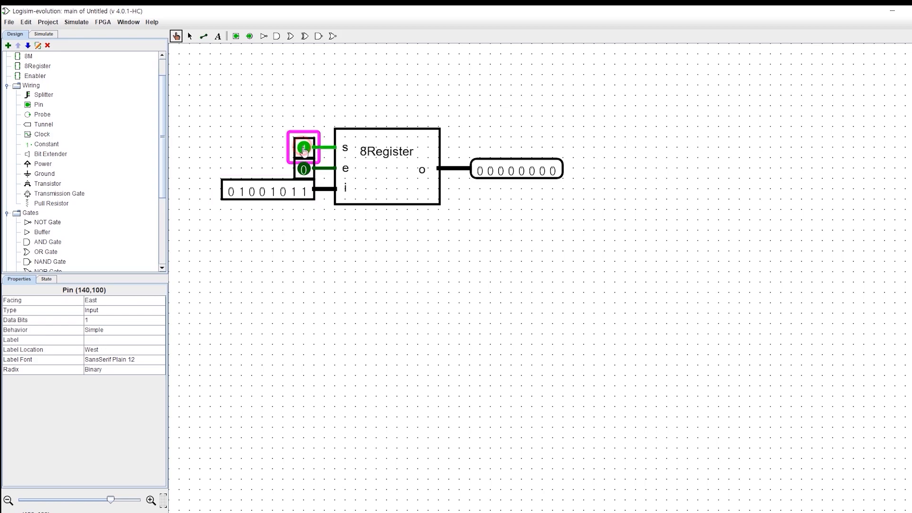
pyautogui.click(450, 167)
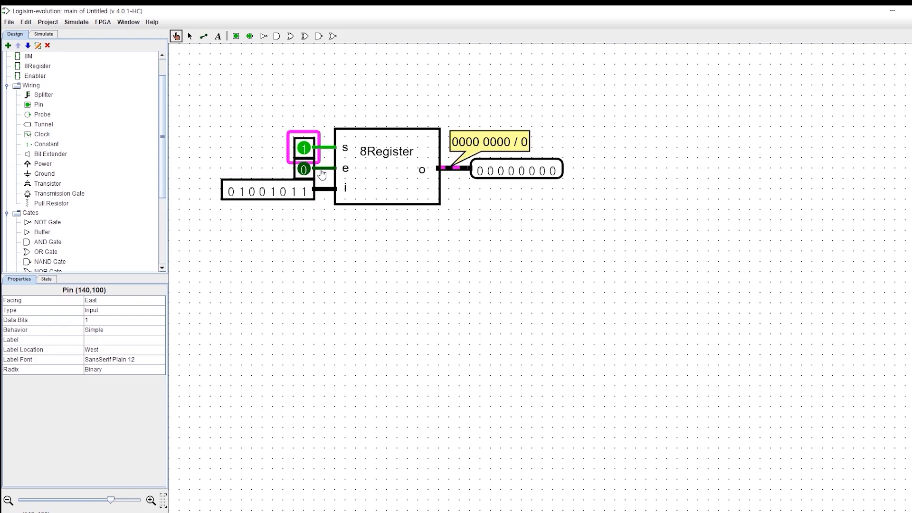
pyautogui.click(304, 149)
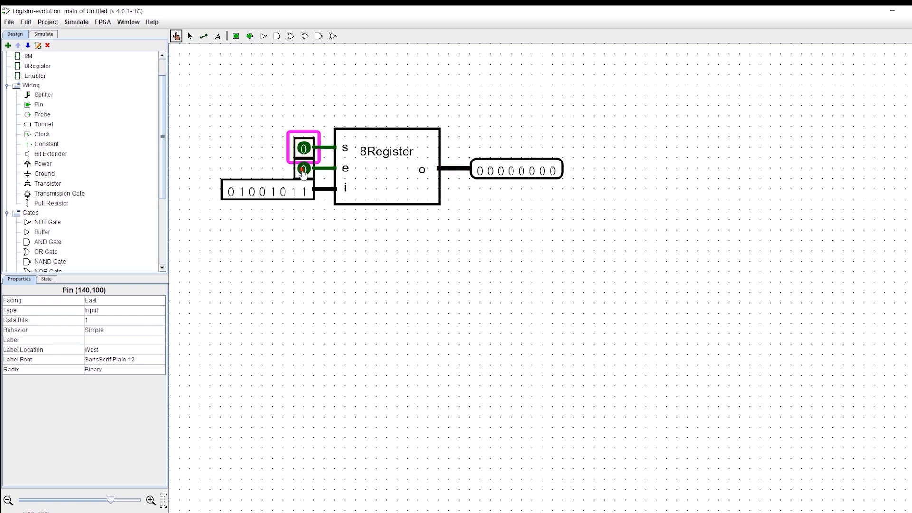
pyautogui.click(304, 170)
pyautogui.click(455, 168)
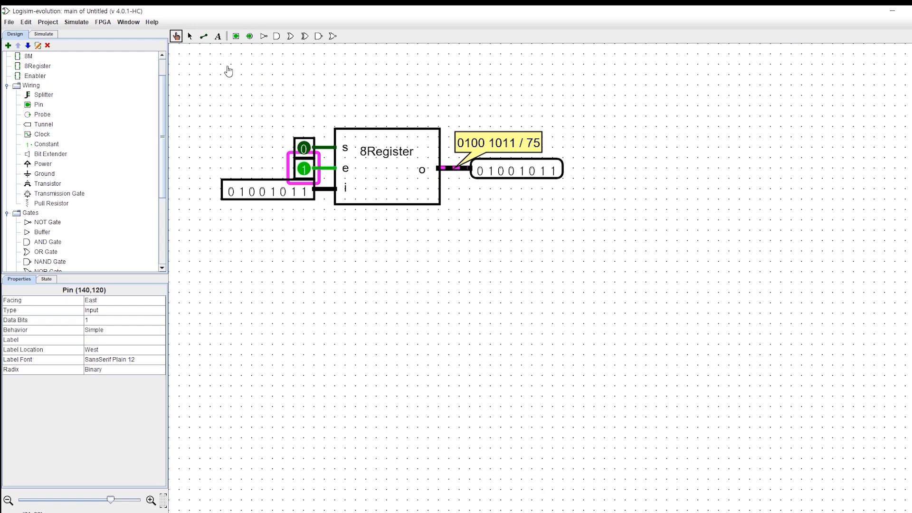
# Swap the s and e labels in the 8Register's circuit appearance, placing e above s.
pyautogui.doubleClick(47, 67)
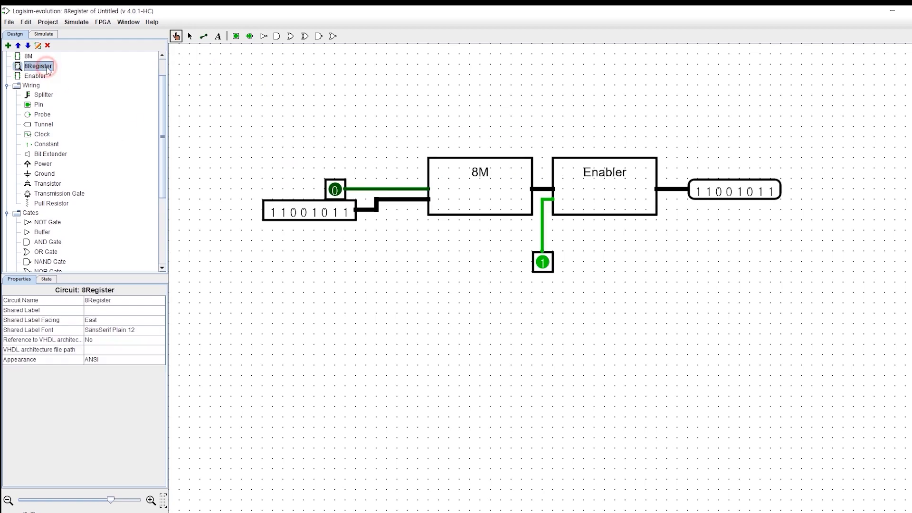
pyautogui.rightClick(39, 68)
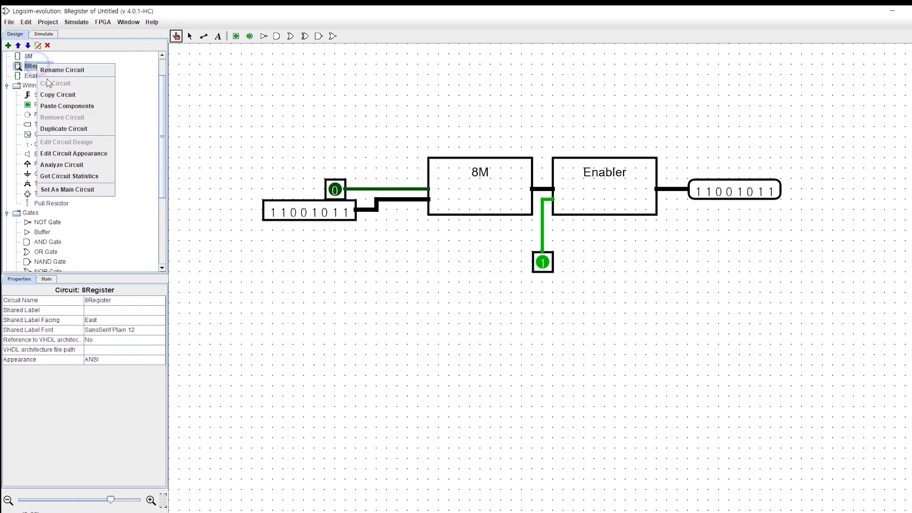
pyautogui.click(63, 156)
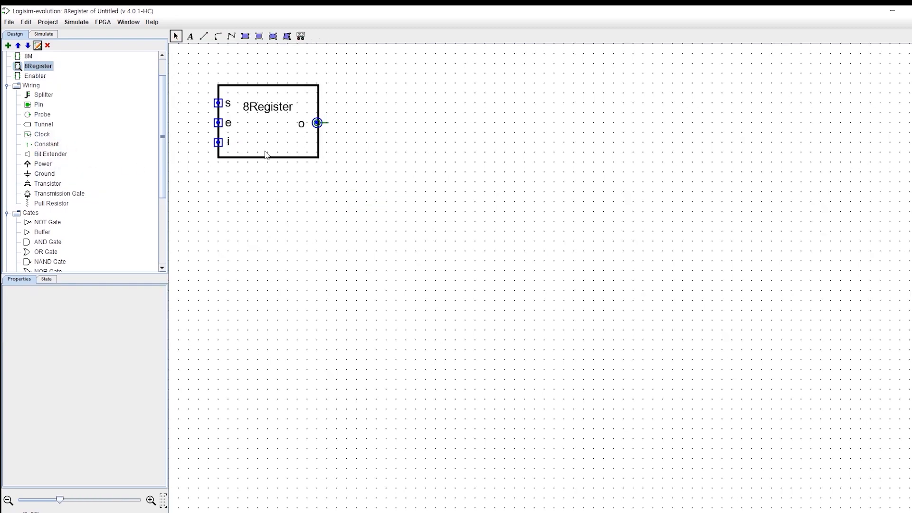
pyautogui.click(229, 126)
pyautogui.moveTo(229, 125)
pyautogui.mouseDown()
pyautogui.moveTo(234, 97)
pyautogui.moveTo(232, 108)
pyautogui.mouseUp()
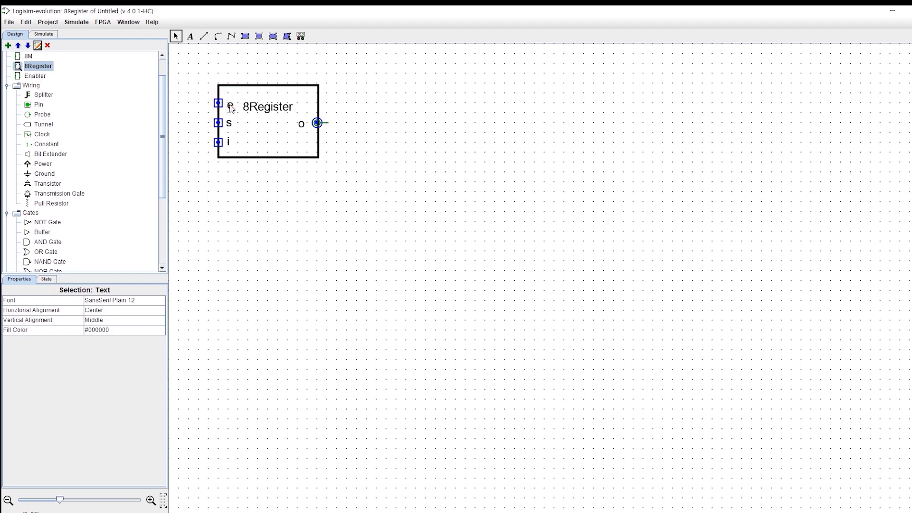
pyautogui.click(257, 195)
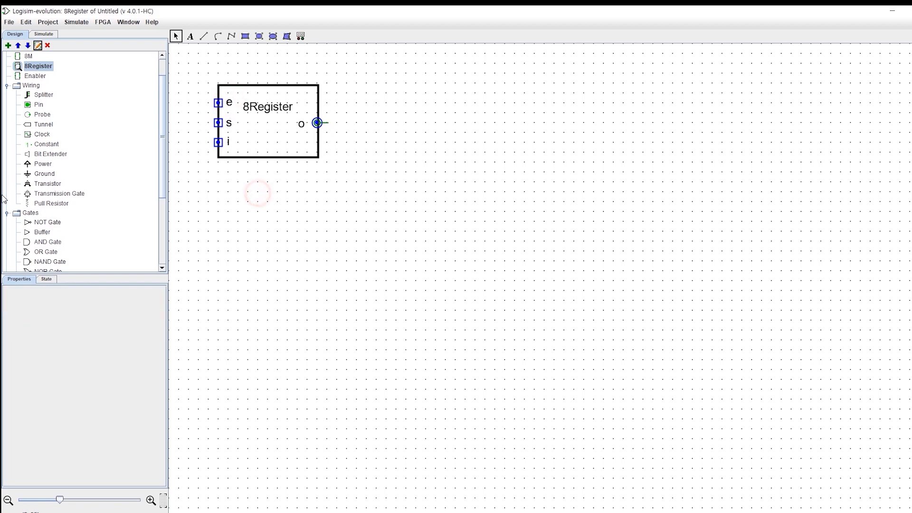
# Return to the main circuit and inspect the value on the 8Register's o wire.
pyautogui.scroll(1, 40, 80)
pyautogui.doubleClick(34, 65)
pyautogui.click(381, 240)
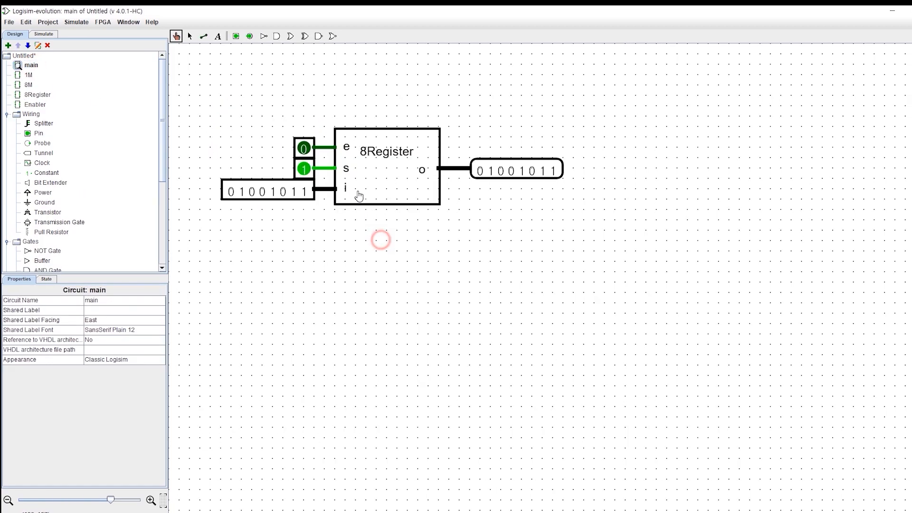
pyautogui.click(454, 170)
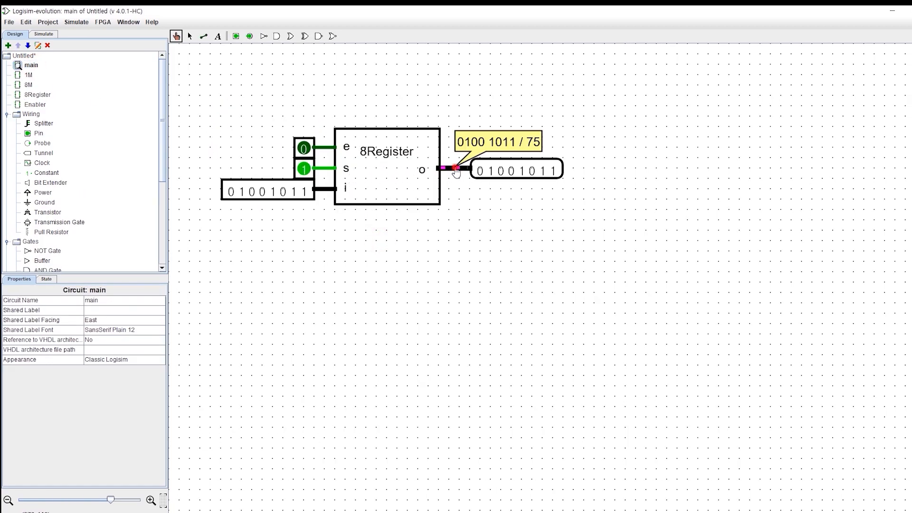
# Toggle the 8Register's middle input pin repeatedly, leave it at 0, and check the o wire's value.
pyautogui.click(305, 170)
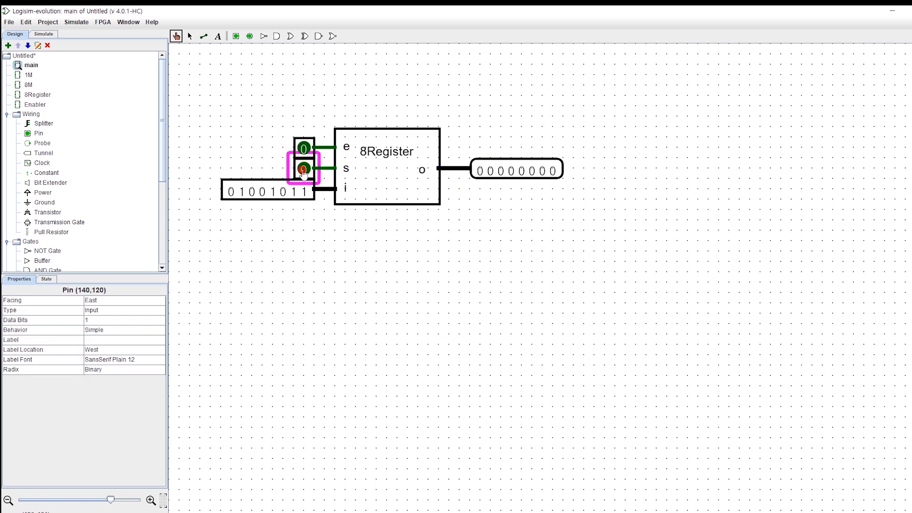
pyautogui.click(303, 169)
pyautogui.click(303, 170)
pyautogui.click(303, 170)
pyautogui.click(303, 169)
pyautogui.click(303, 169)
pyautogui.click(303, 170)
pyautogui.click(447, 169)
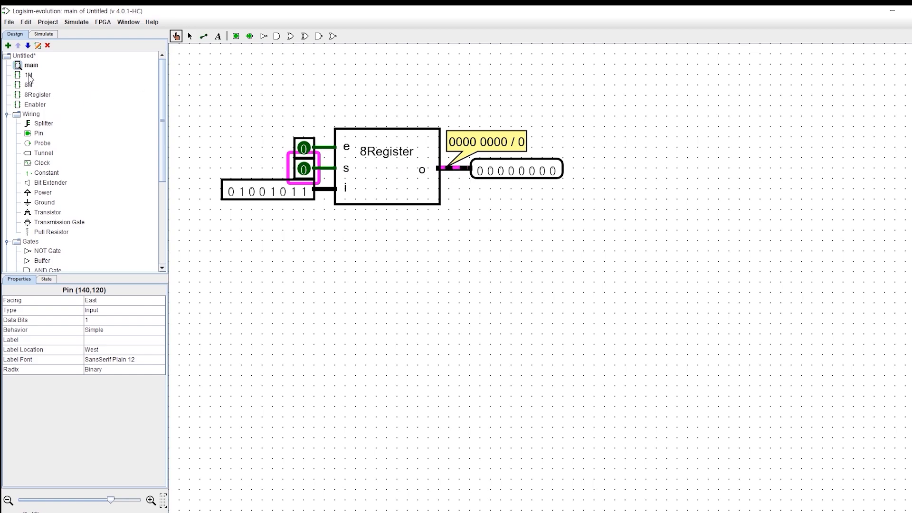
# Swap the labels in the 8Register's circuit appearance back, placing s above e.
pyautogui.doubleClick(42, 96)
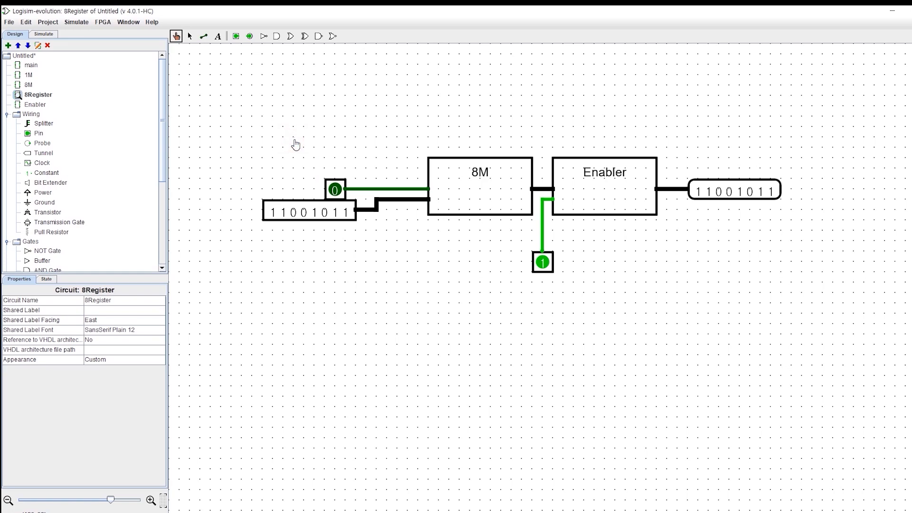
pyautogui.rightClick(52, 99)
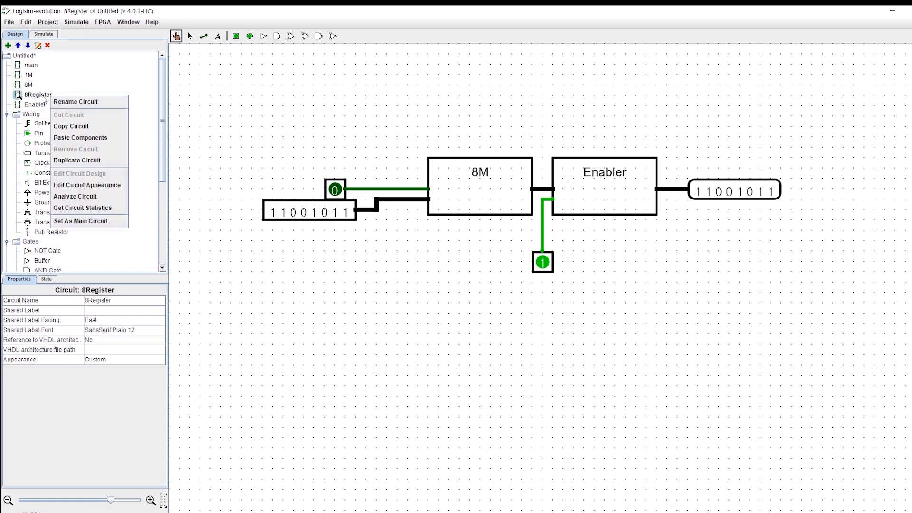
pyautogui.rightClick(37, 97)
pyautogui.click(37, 97)
pyautogui.rightClick(30, 96)
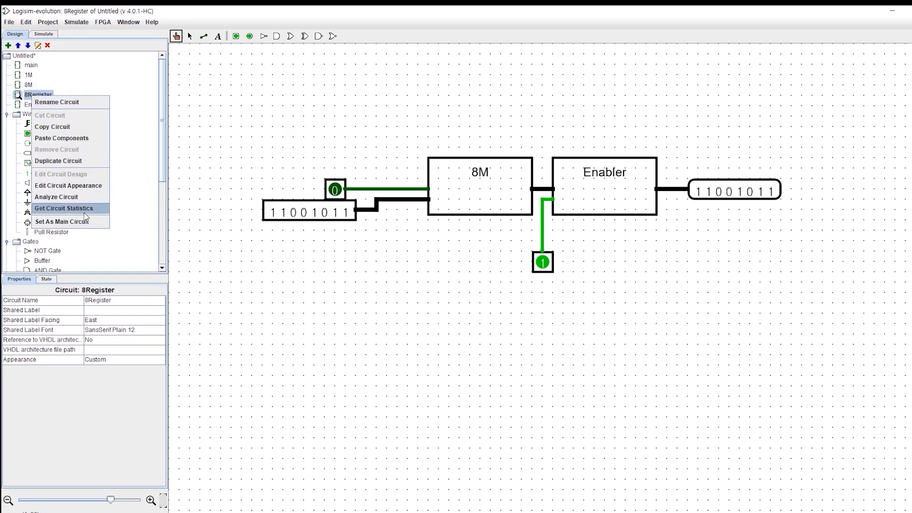
pyautogui.click(77, 188)
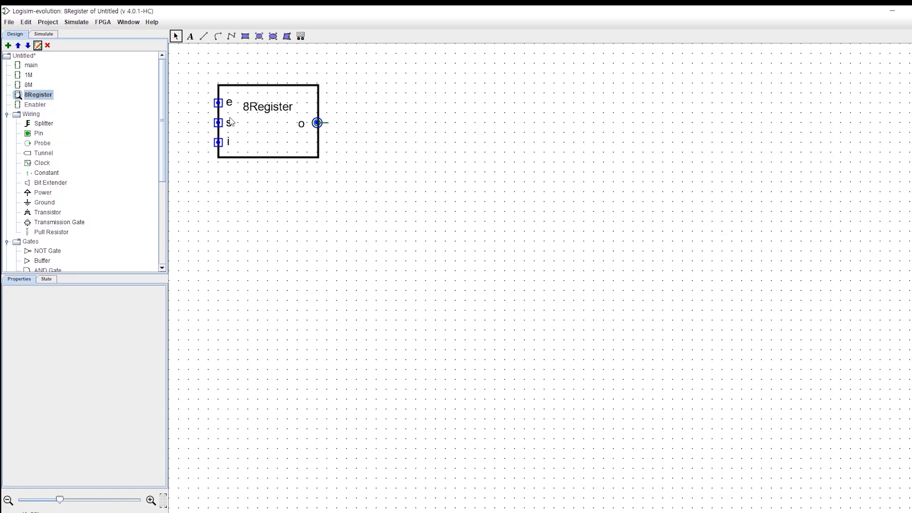
pyautogui.moveTo(230, 122)
pyautogui.mouseDown()
pyautogui.moveTo(229, 96)
pyautogui.moveTo(234, 122)
pyautogui.moveTo(228, 106)
pyautogui.mouseUp()
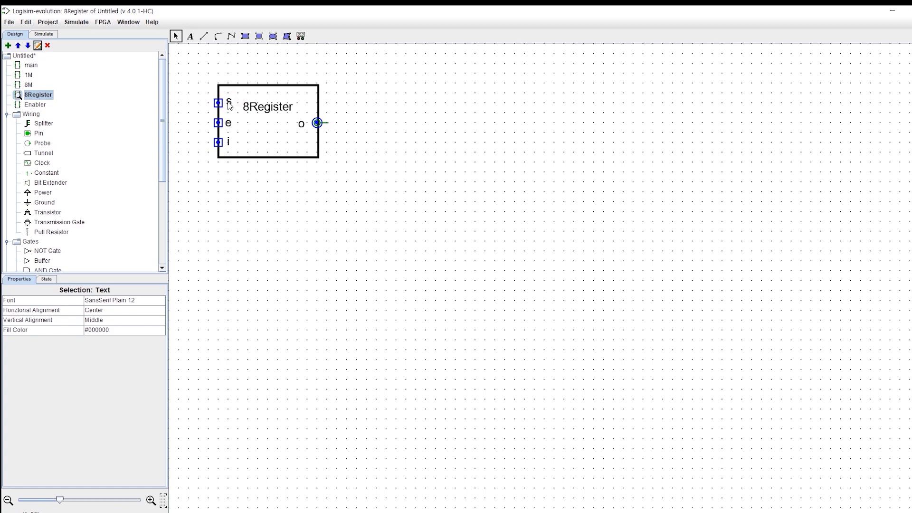
pyautogui.click(302, 155)
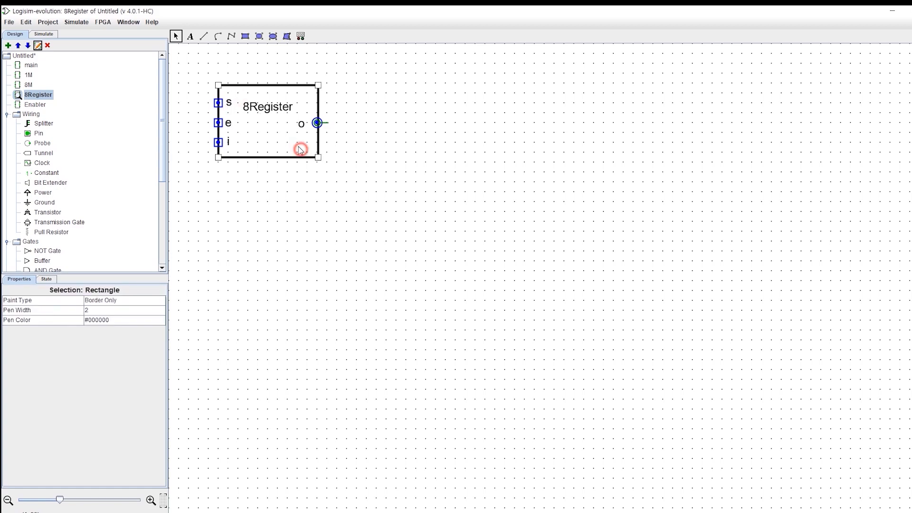
# Reopen the main circuit and set the 8Register's i input to 11100011.
pyautogui.doubleClick(31, 65)
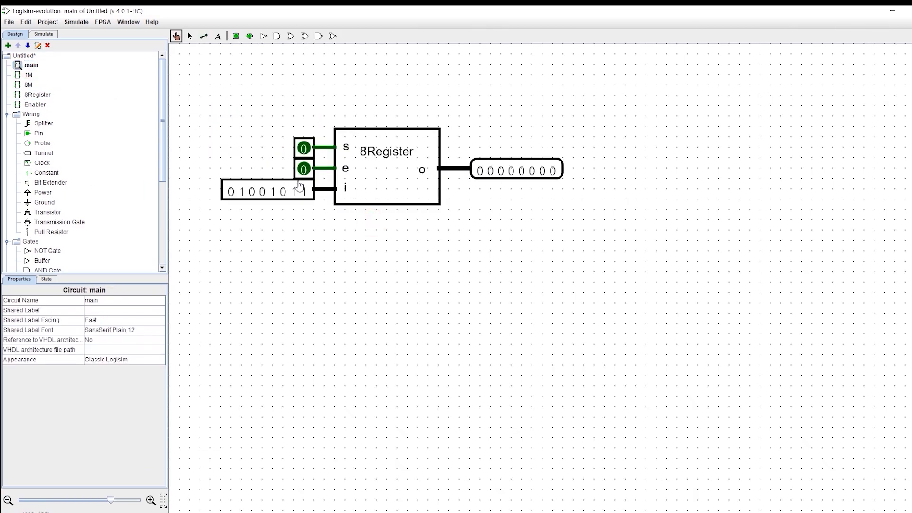
pyautogui.click(252, 191)
pyautogui.click(231, 192)
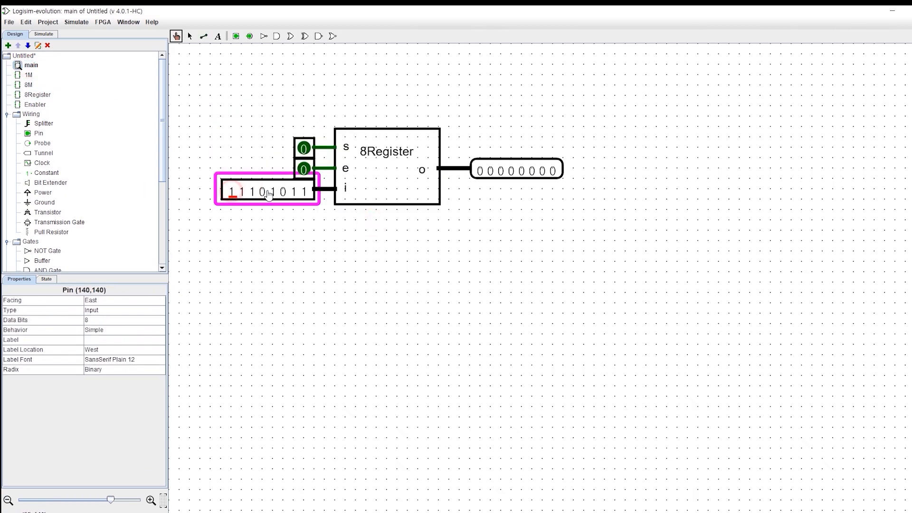
pyautogui.click(273, 192)
# Store the input by pulsing s to 1 and back to 0, and inspect the o wire's value.
pyautogui.click(304, 148)
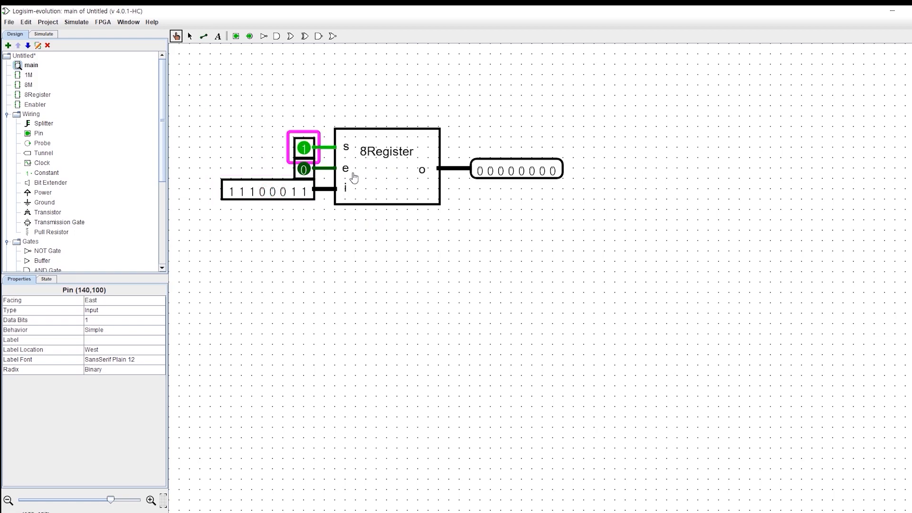
pyautogui.click(312, 154)
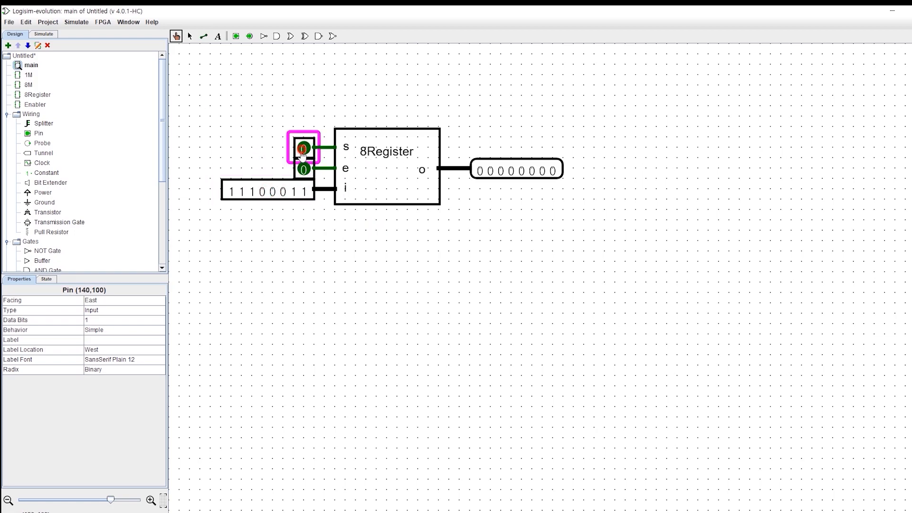
pyautogui.click(453, 170)
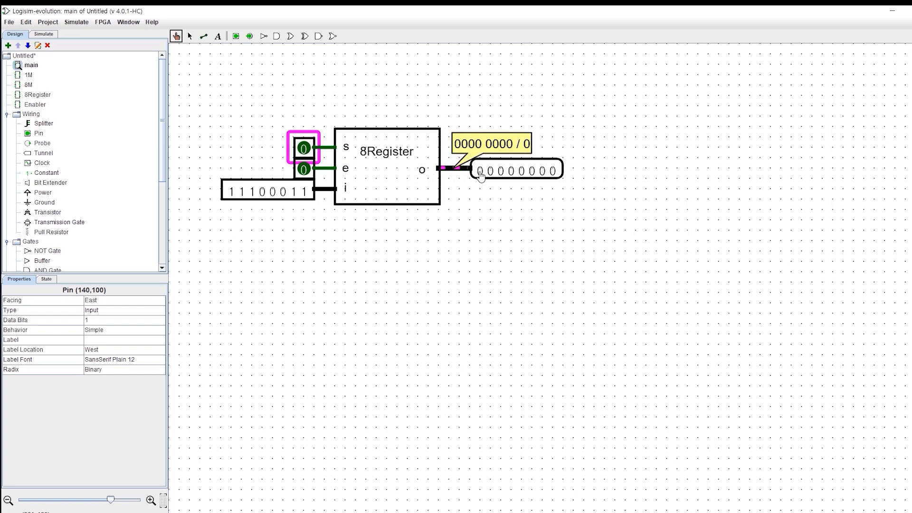
# Toggle the e input on and off repeatedly to test the register's output, leaving e at 1.
pyautogui.click(304, 169)
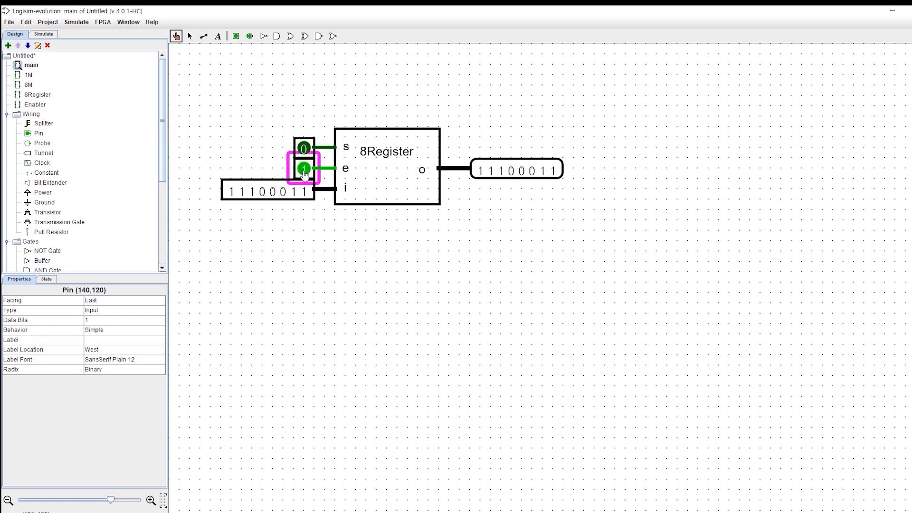
pyautogui.click(304, 170)
pyautogui.click(304, 170)
pyautogui.click(304, 170)
pyautogui.click(304, 170)
pyautogui.click(304, 170)
pyautogui.click(304, 170)
pyautogui.click(304, 170)
pyautogui.click(304, 170)
pyautogui.click(304, 170)
pyautogui.click(304, 170)
pyautogui.click(304, 170)
pyautogui.click(303, 170)
pyautogui.click(304, 170)
pyautogui.click(304, 170)
pyautogui.click(304, 170)
pyautogui.click(304, 170)
pyautogui.click(304, 170)
pyautogui.click(304, 170)
# Set the s input to 1 and change individual bits of the i input to reach 00000101.
pyautogui.click(304, 150)
pyautogui.click(242, 192)
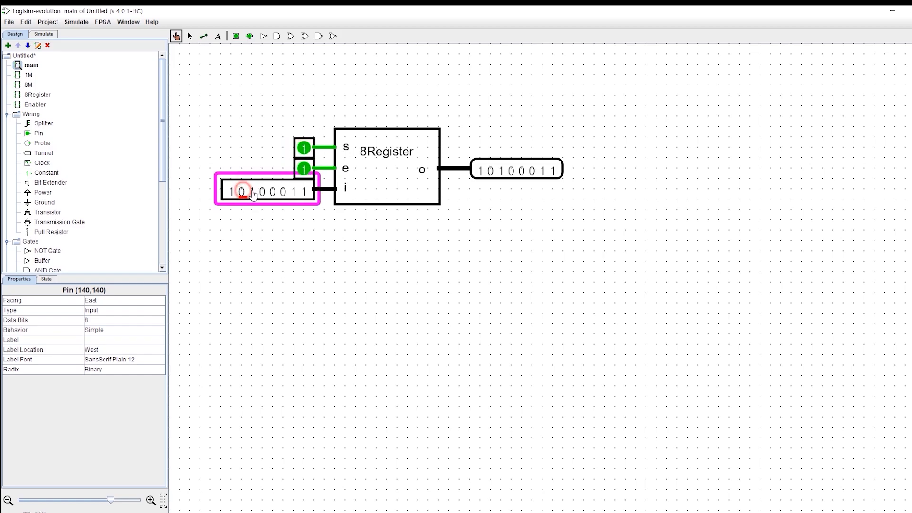
pyautogui.click(273, 192)
pyautogui.click(294, 192)
pyautogui.click(273, 192)
pyautogui.click(253, 192)
pyautogui.click(231, 192)
pyautogui.click(284, 192)
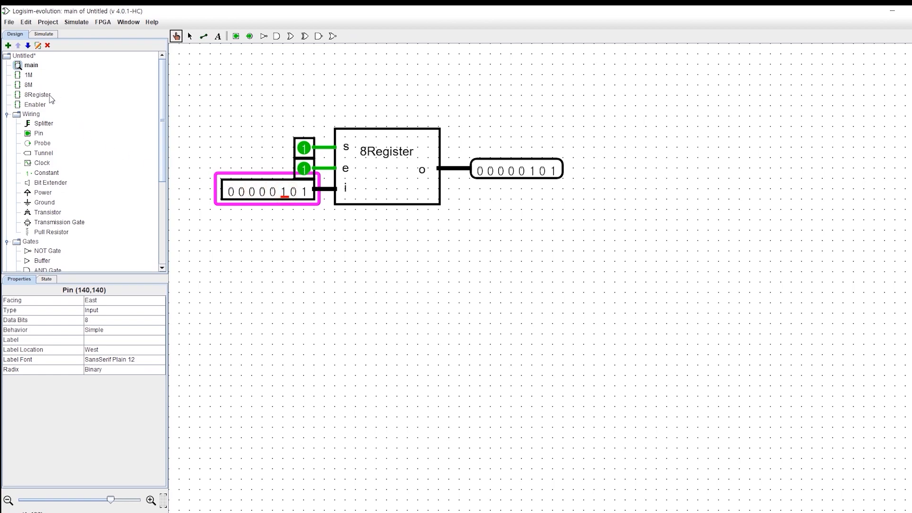